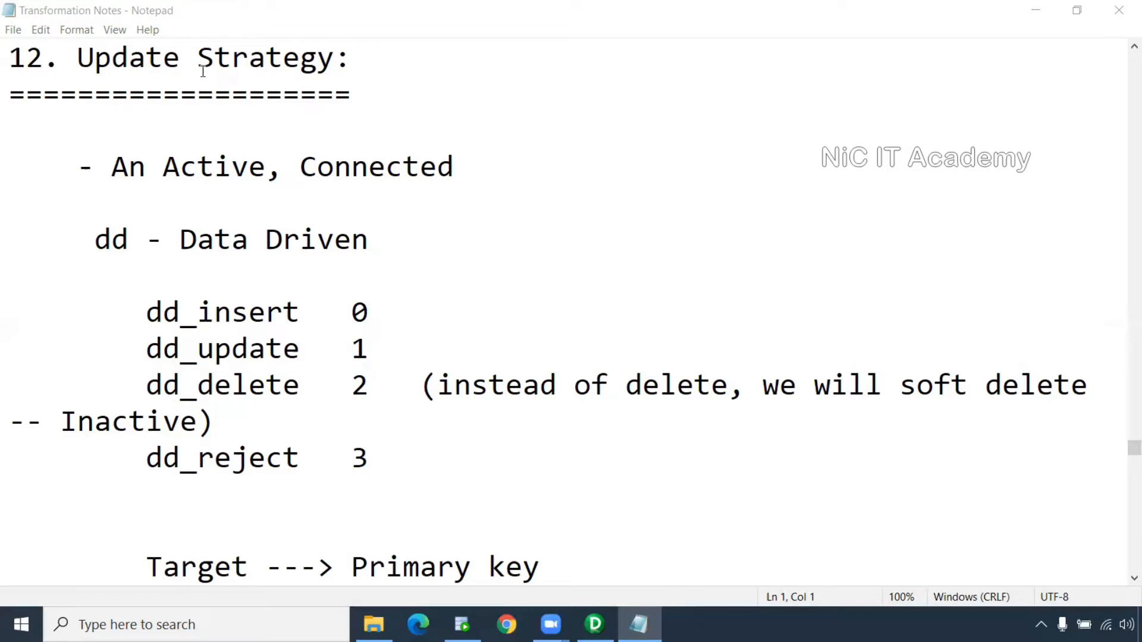
# Highlight the Update Strategy heading and its underline in the notes
pyautogui.click(352, 92)
pyautogui.moveTo(361, 92); pyautogui.dragTo(7, 57)
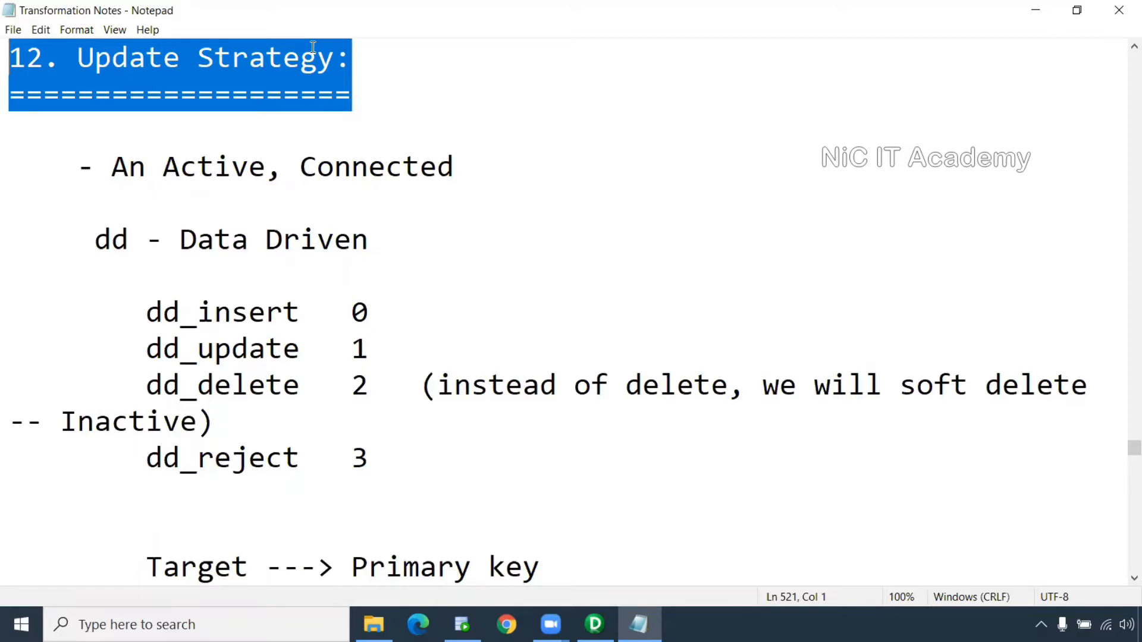
pyautogui.hotkey('alt', 'Tab')
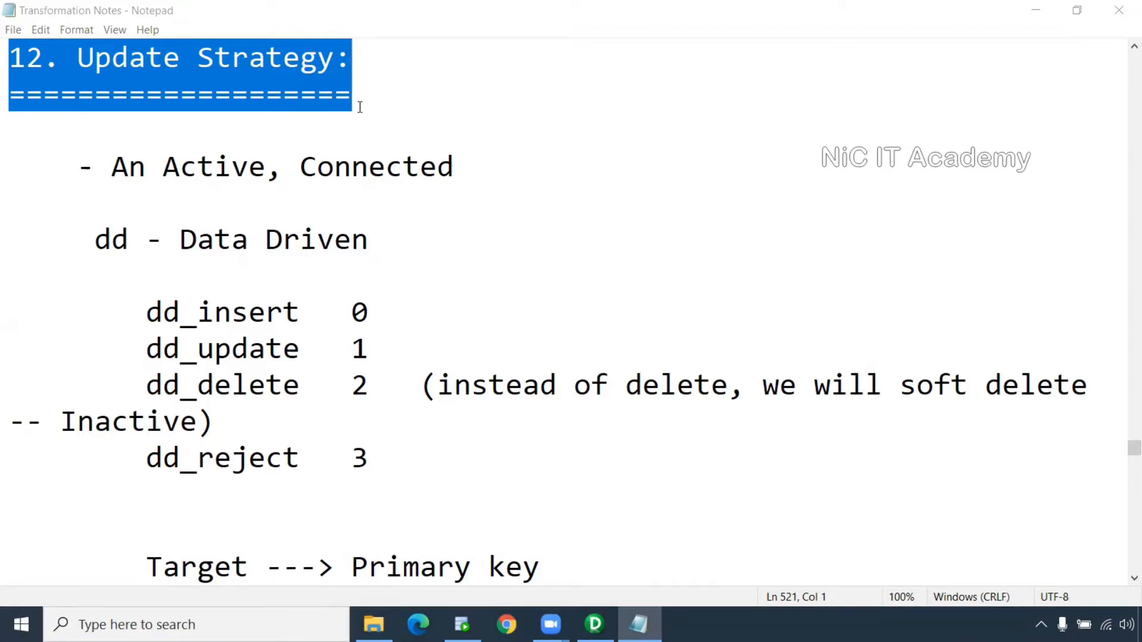
# Highlight the phrase 'An Active, Connected' and the 'dd - Data Driven' line
pyautogui.moveTo(113, 171); pyautogui.dragTo(279, 173)
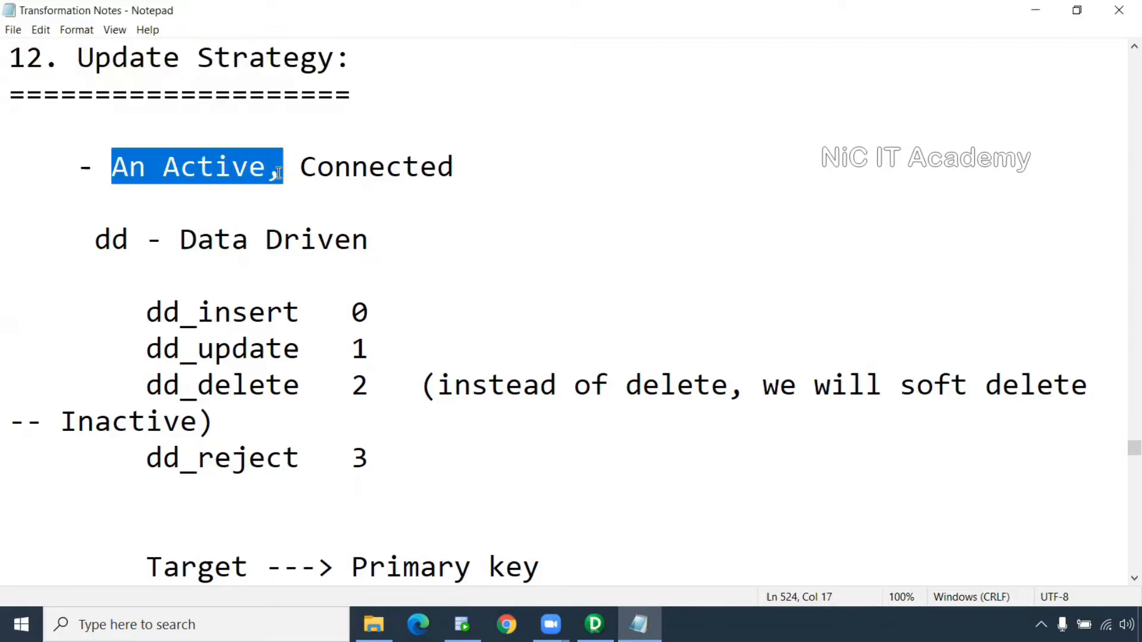
pyautogui.moveTo(457, 167); pyautogui.dragTo(116, 161)
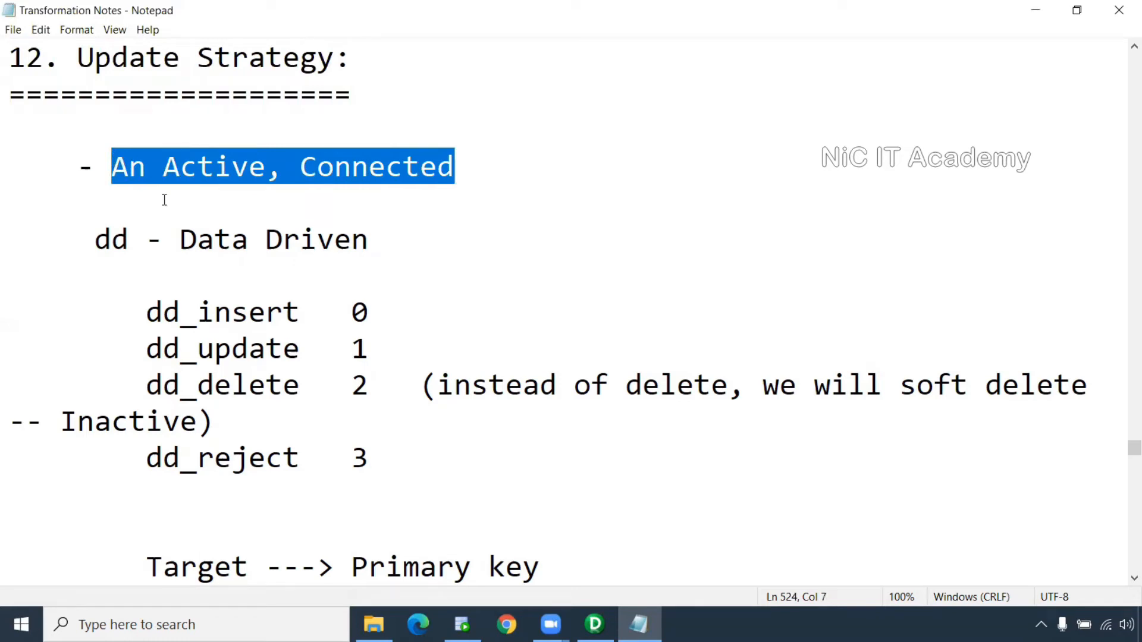
pyautogui.moveTo(377, 238); pyautogui.dragTo(98, 237)
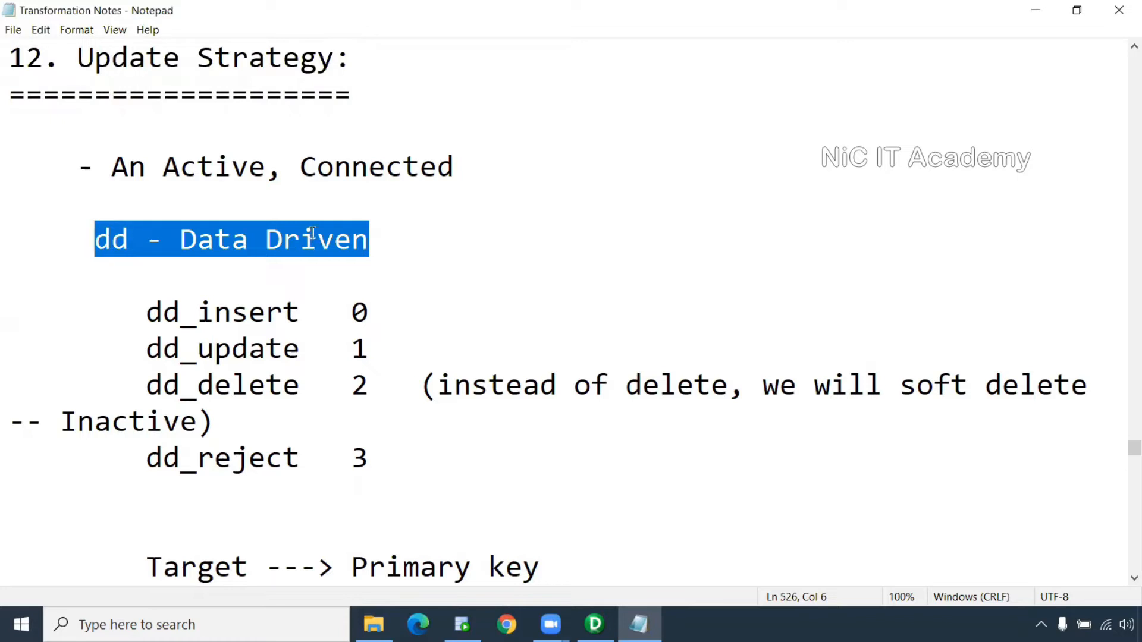
pyautogui.scroll(-2, 313, 233)
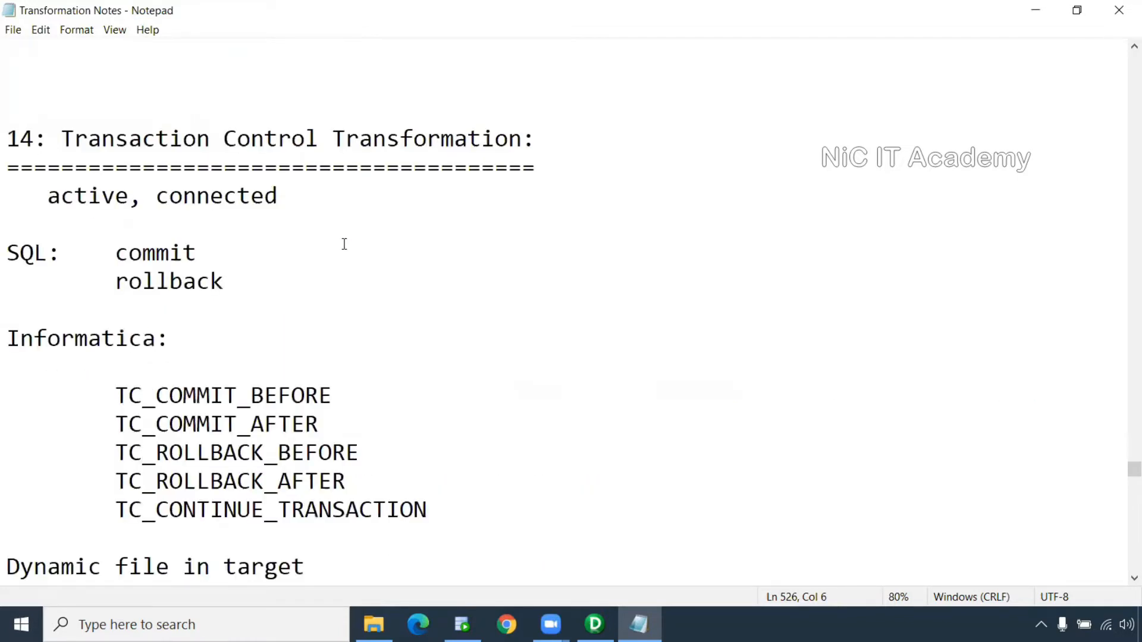
pyautogui.scroll(10, 344, 244)
pyautogui.scroll(-1, 344, 244)
pyautogui.scroll(1, 343, 244)
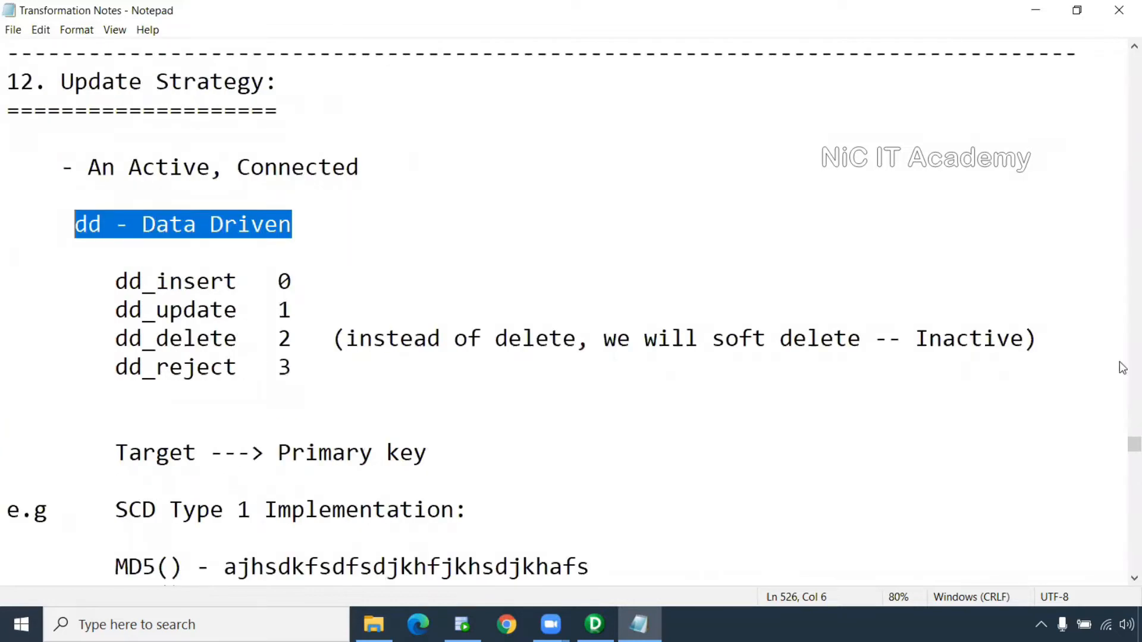
pyautogui.click(1133, 578)
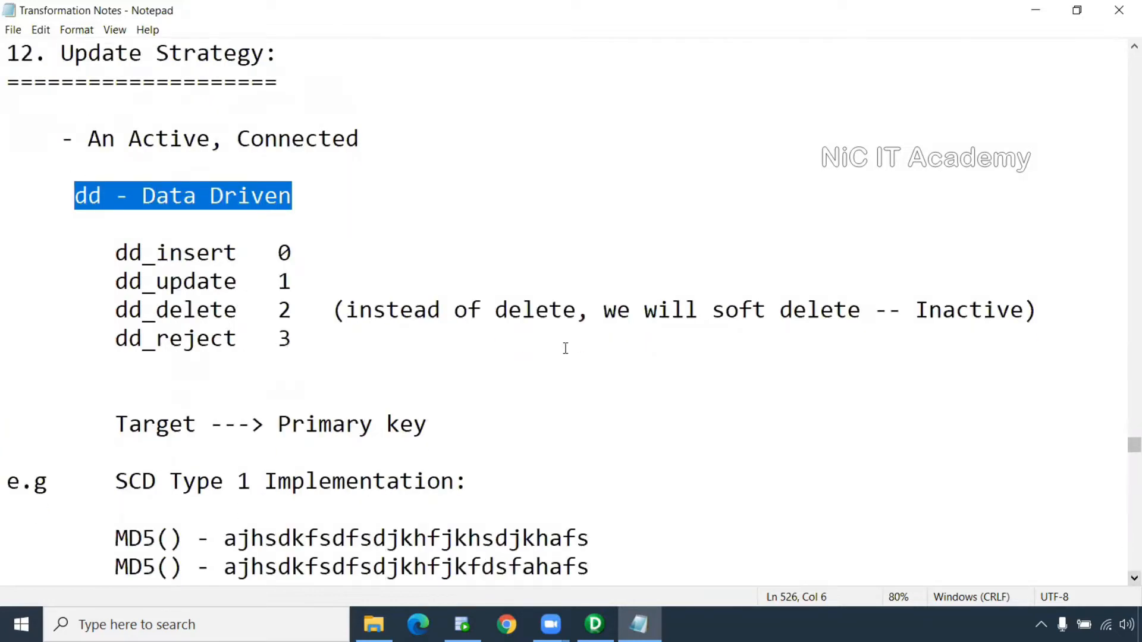
# Highlight the dd_ constants with their codes: insert 0, update 1, delete 2, reject 3
pyautogui.moveTo(295, 338); pyautogui.dragTo(8, 255)
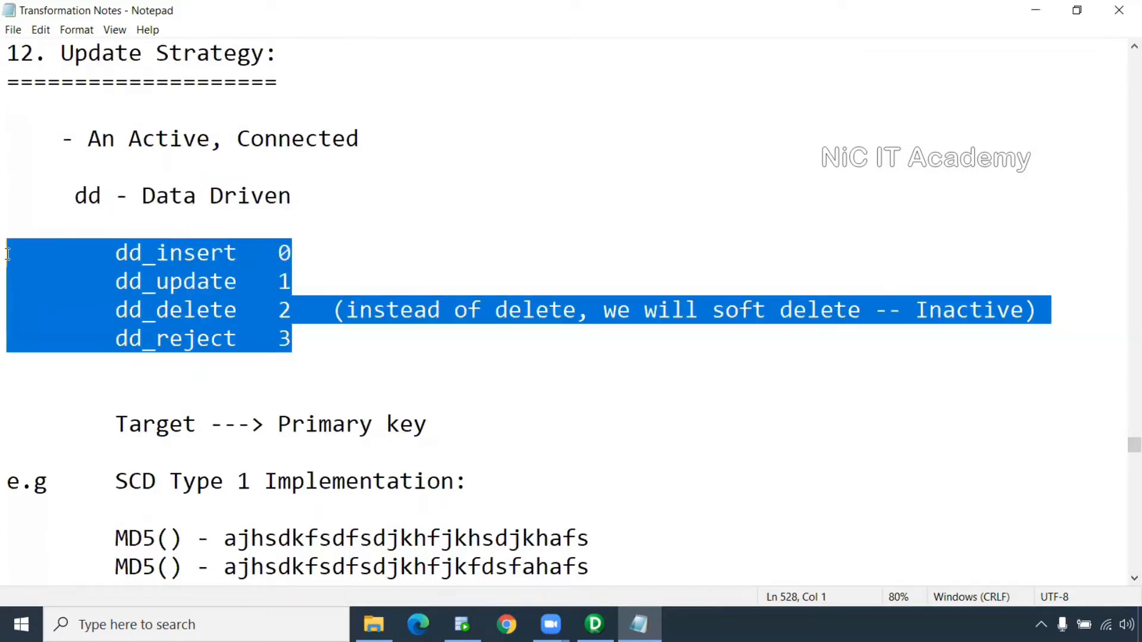
pyautogui.click(185, 257)
pyautogui.moveTo(250, 257); pyautogui.dragTo(100, 254)
pyautogui.click(335, 232)
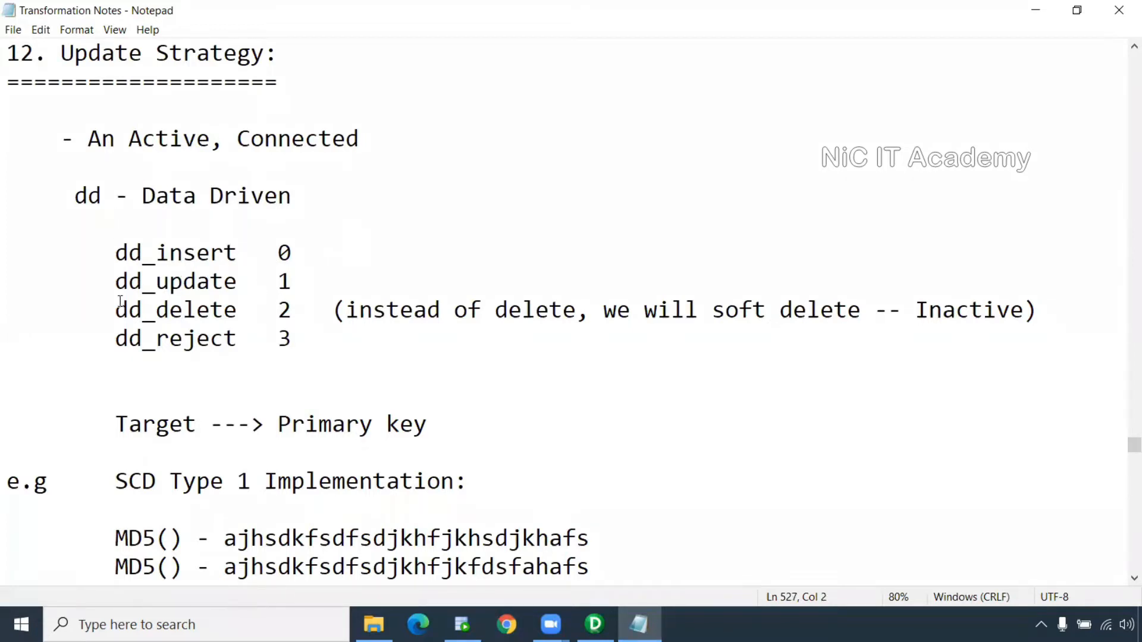
pyautogui.moveTo(117, 310); pyautogui.dragTo(335, 309)
pyautogui.moveTo(116, 338); pyautogui.dragTo(303, 334)
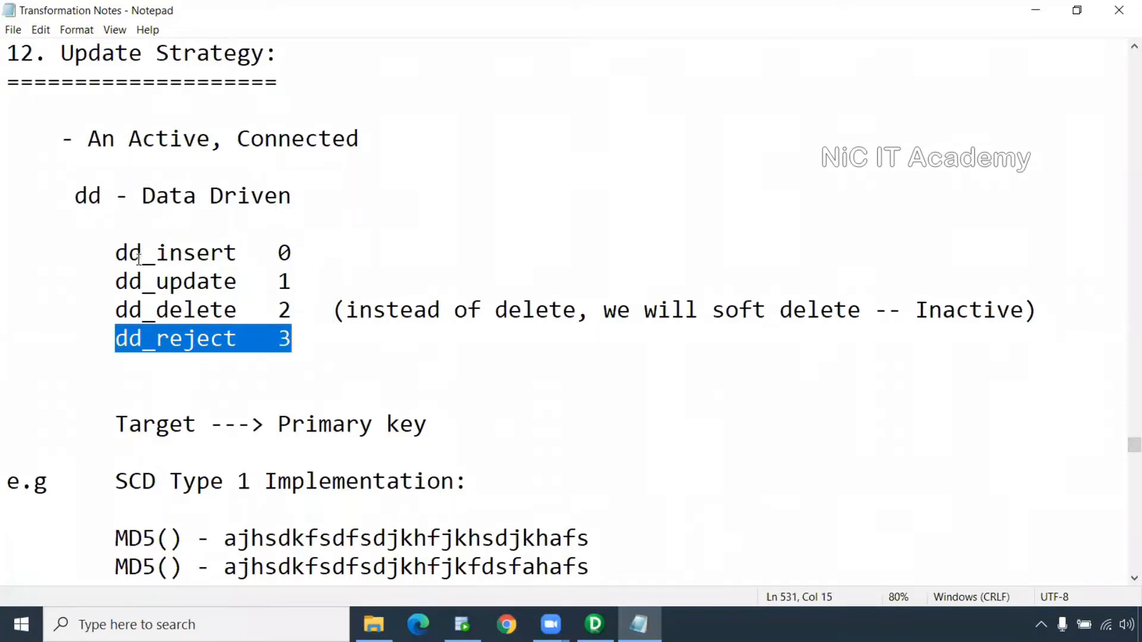
pyautogui.moveTo(75, 197); pyautogui.dragTo(288, 201)
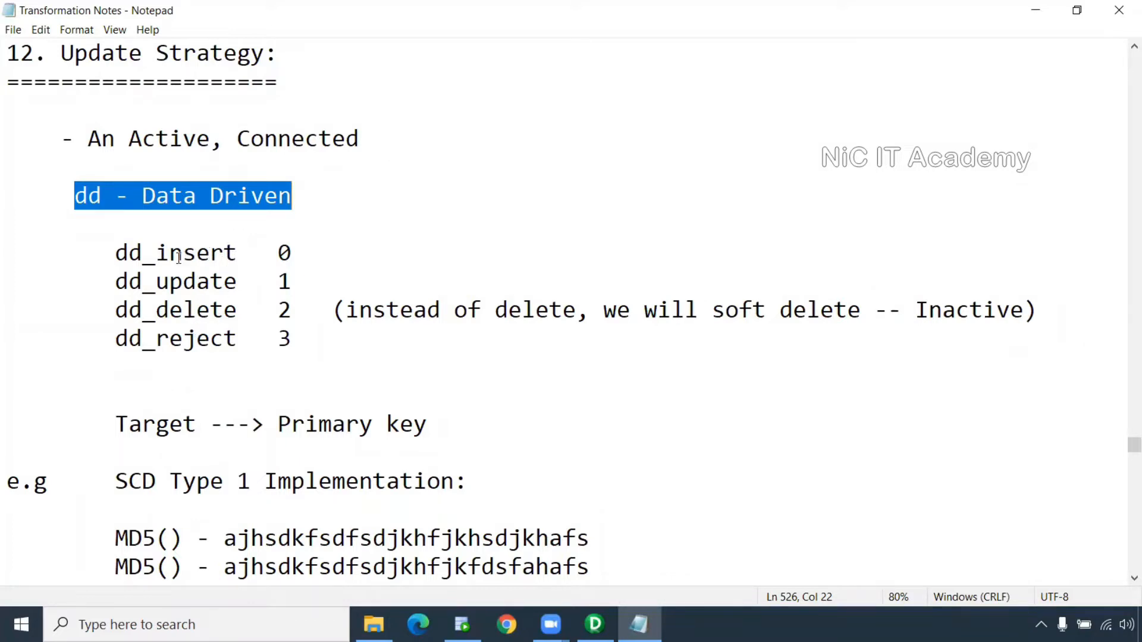
pyautogui.moveTo(238, 253); pyautogui.dragTo(115, 252)
pyautogui.moveTo(291, 253); pyautogui.dragTo(277, 338)
pyautogui.click(287, 280)
pyautogui.click(292, 309)
pyautogui.click(292, 337)
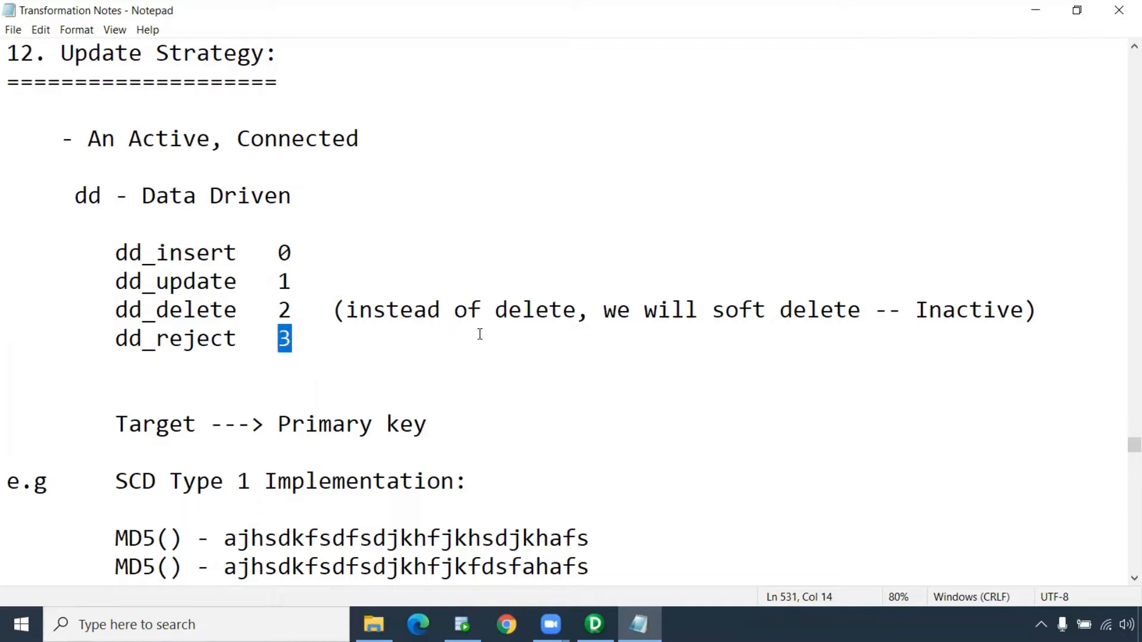
# Highlight the soft-delete remark and the dd_insert/dd_update and dd_delete/dd_reject lines
pyautogui.moveTo(334, 310); pyautogui.dragTo(648, 316)
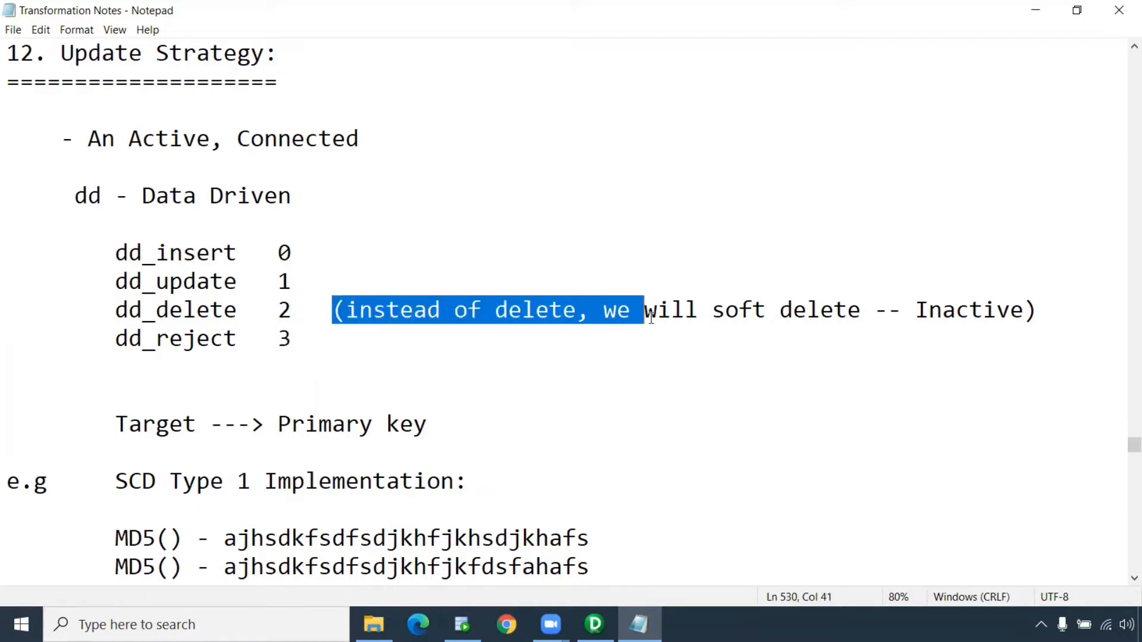
pyautogui.moveTo(117, 310); pyautogui.dragTo(323, 330)
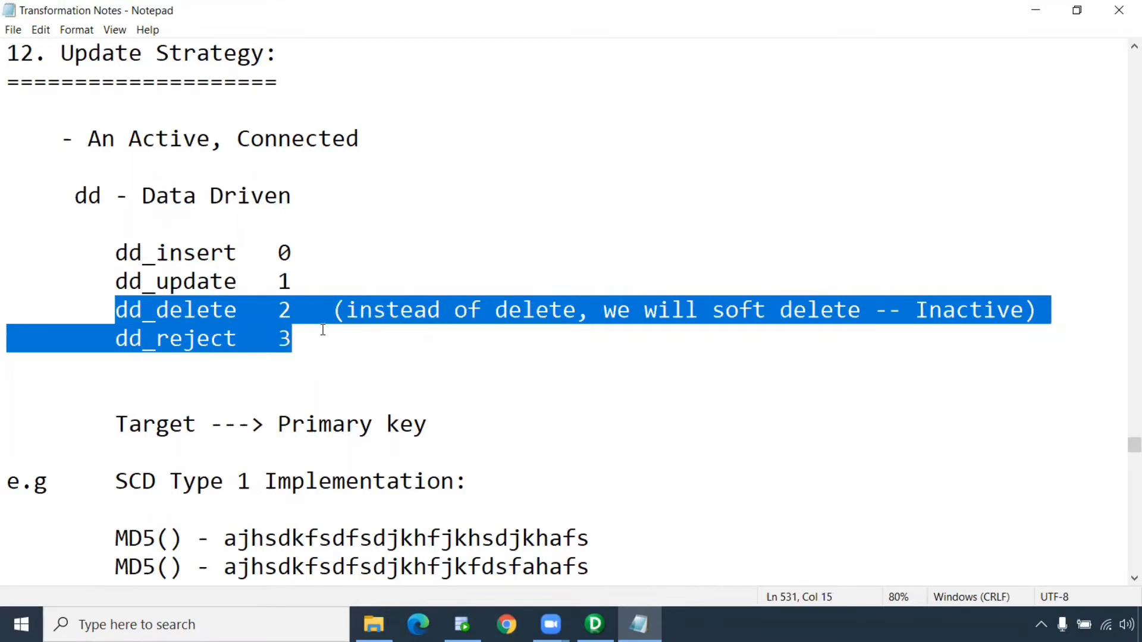
pyautogui.moveTo(294, 280); pyautogui.dragTo(52, 262)
pyautogui.moveTo(311, 338); pyautogui.dragTo(7, 316)
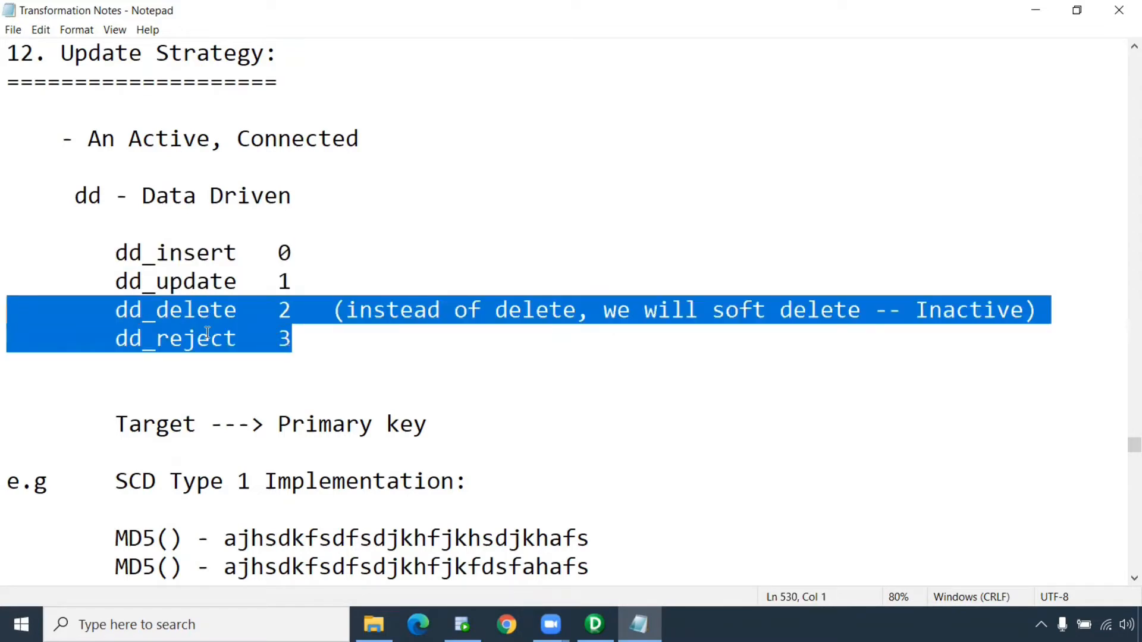
pyautogui.click(392, 336)
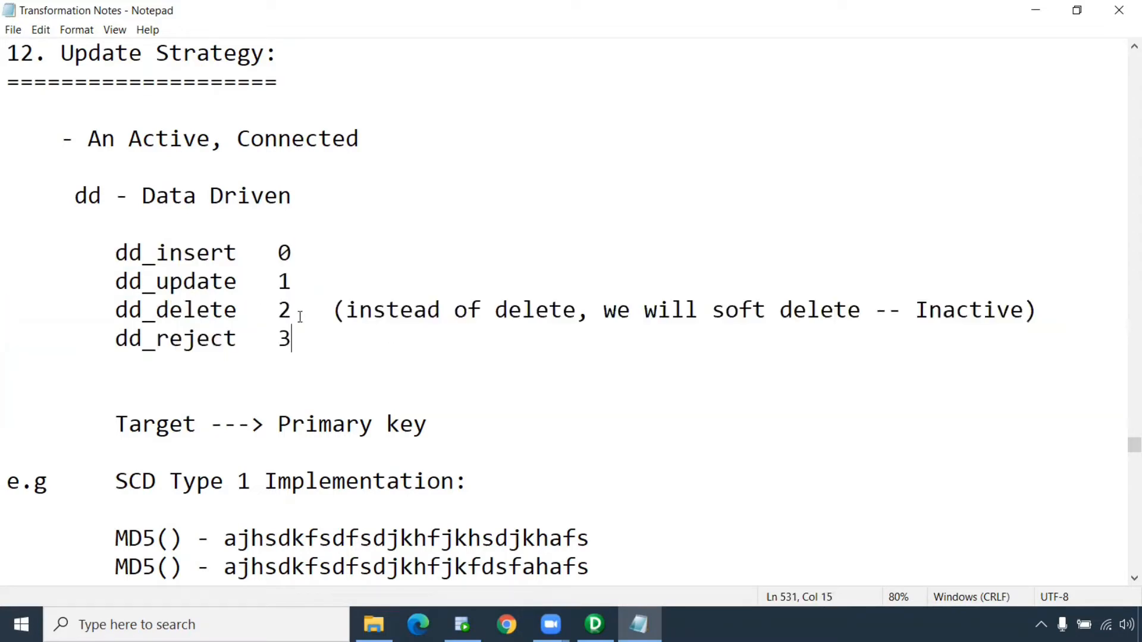
pyautogui.moveTo(292, 309); pyautogui.dragTo(110, 313)
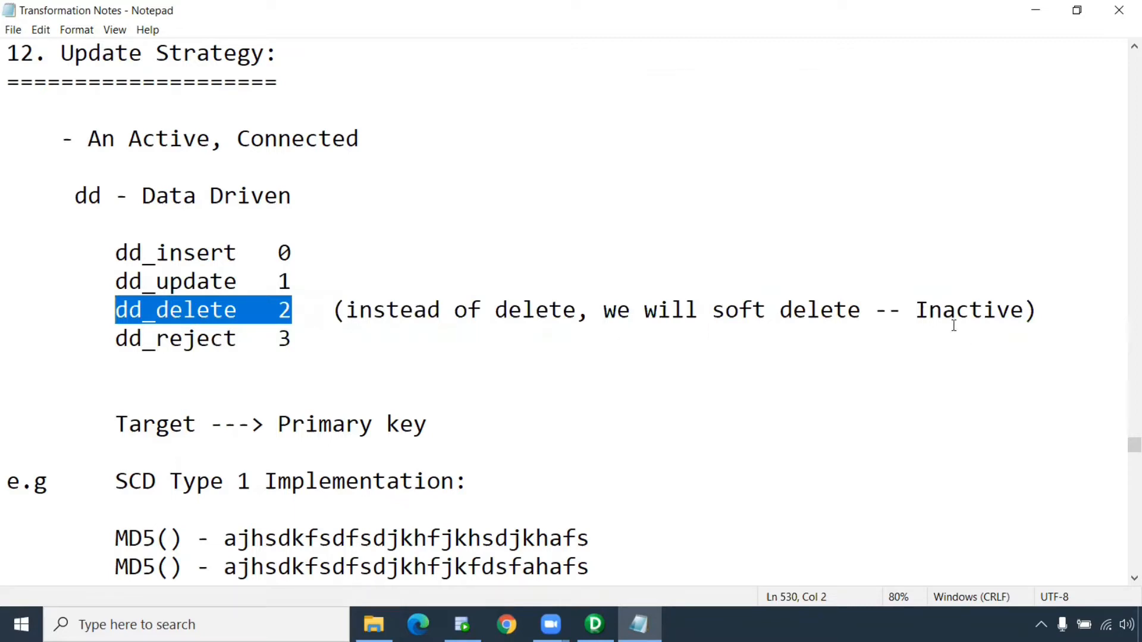
# Highlight 'Inactive', the Update Strategy title and the 'Target ---> Primary key' line
pyautogui.doubleClick(921, 309)
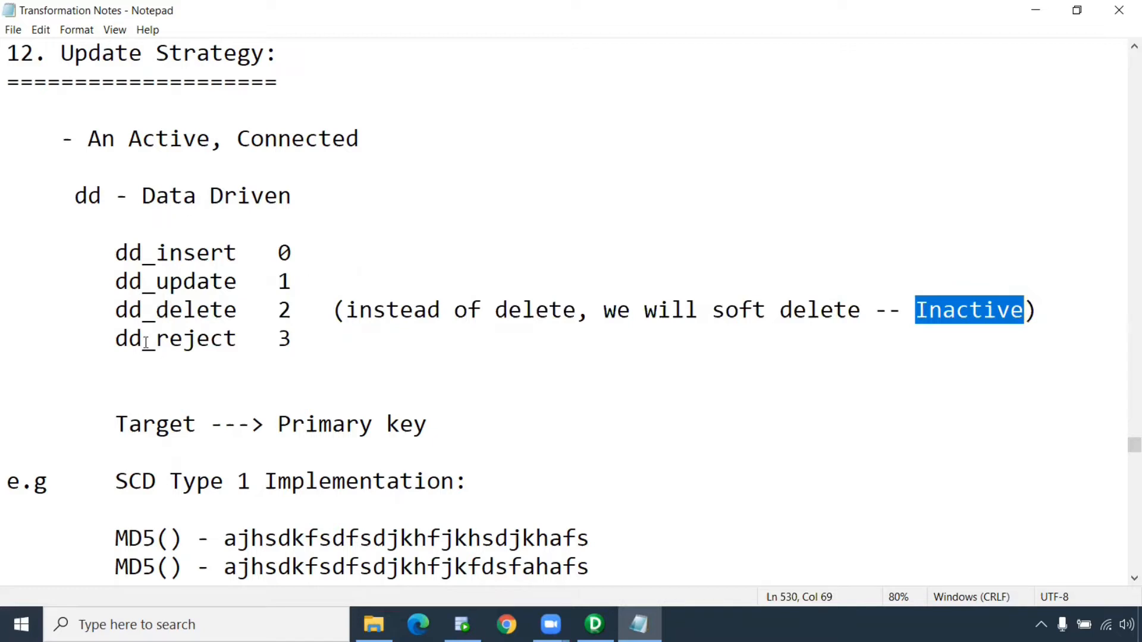
pyautogui.moveTo(63, 57); pyautogui.dragTo(266, 63)
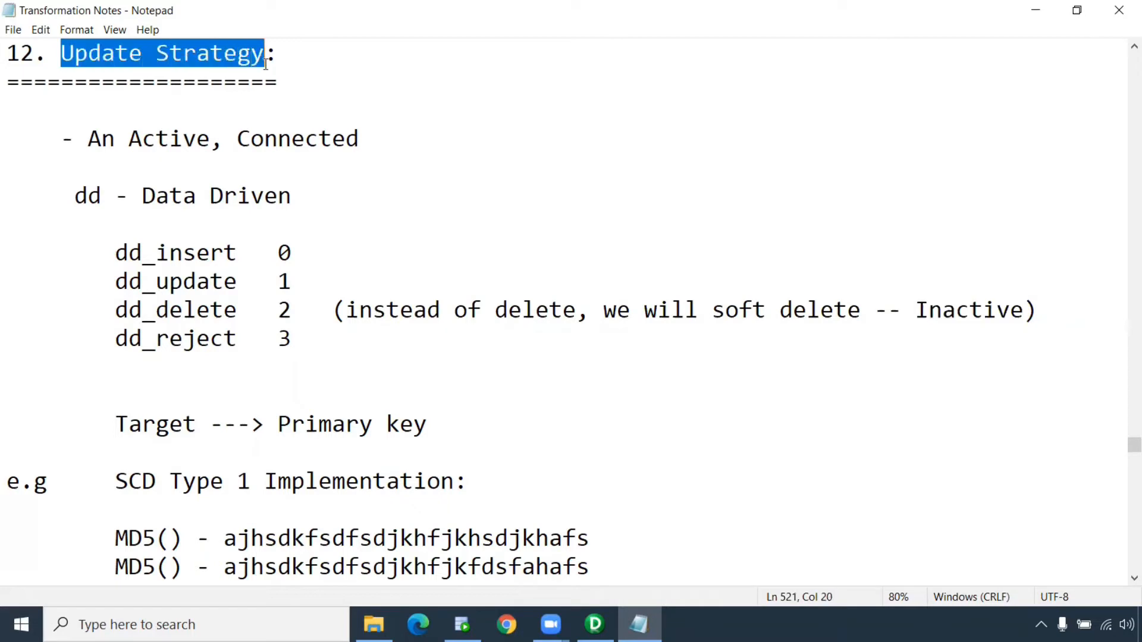
pyautogui.moveTo(450, 425); pyautogui.dragTo(106, 429)
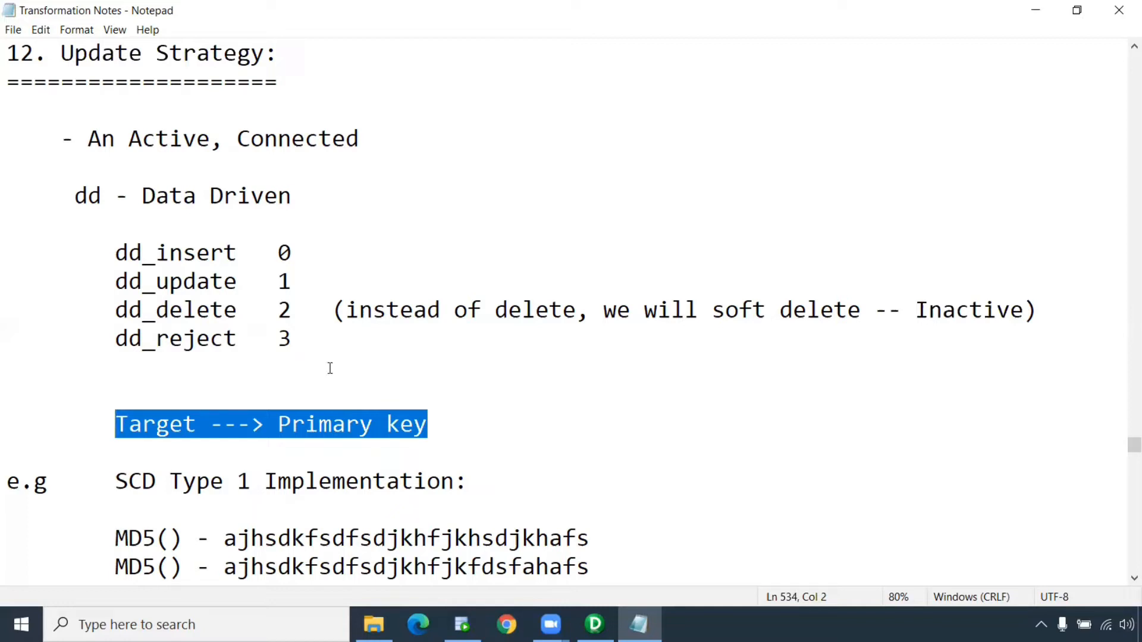
# Open the upd strategy workbook from the Informatica folder in File Explorer
pyautogui.click(373, 624)
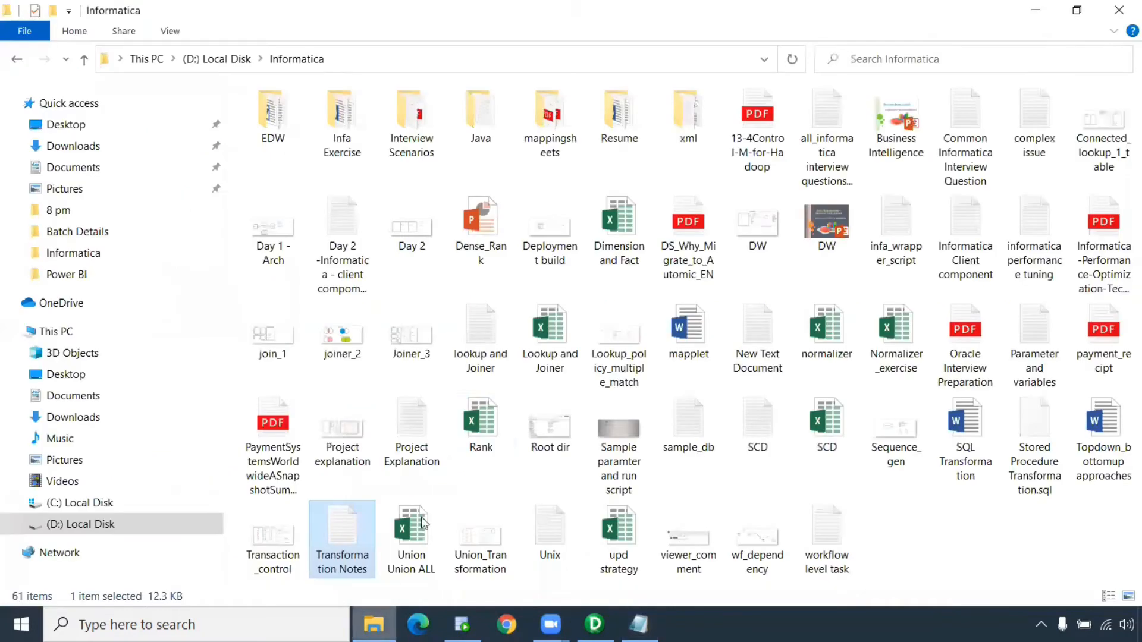
pyautogui.click(610, 539)
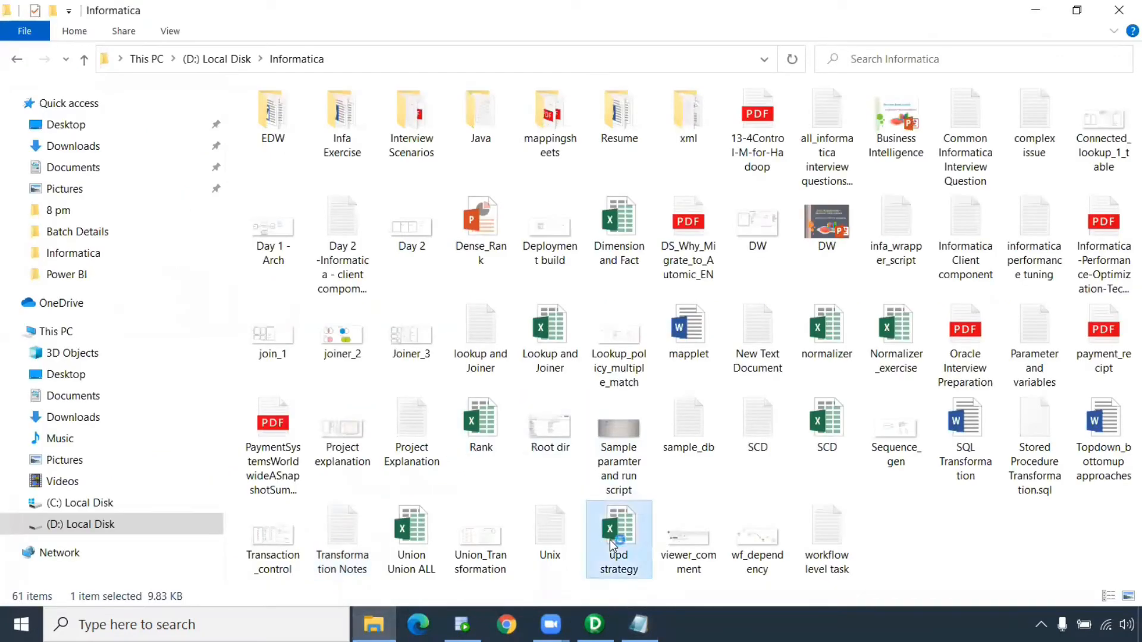
pyautogui.doubleClick(609, 540)
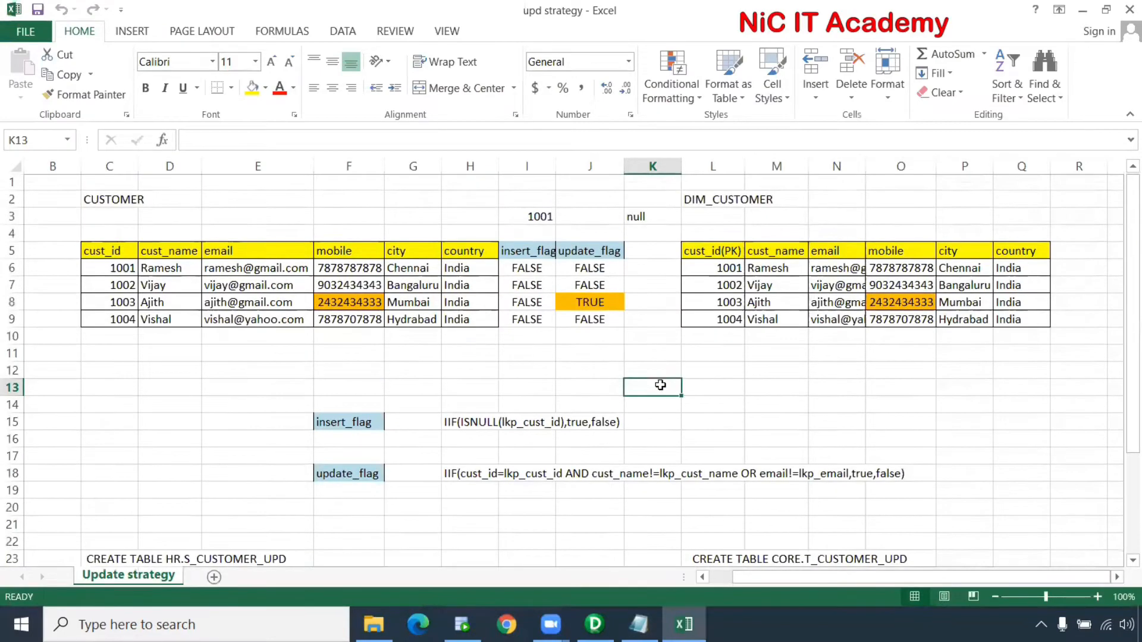
# Clear the flag values in I6:J9 and the DIM_CUSTOMER data in L6:Q9
pyautogui.moveTo(526, 267); pyautogui.dragTo(603, 319)
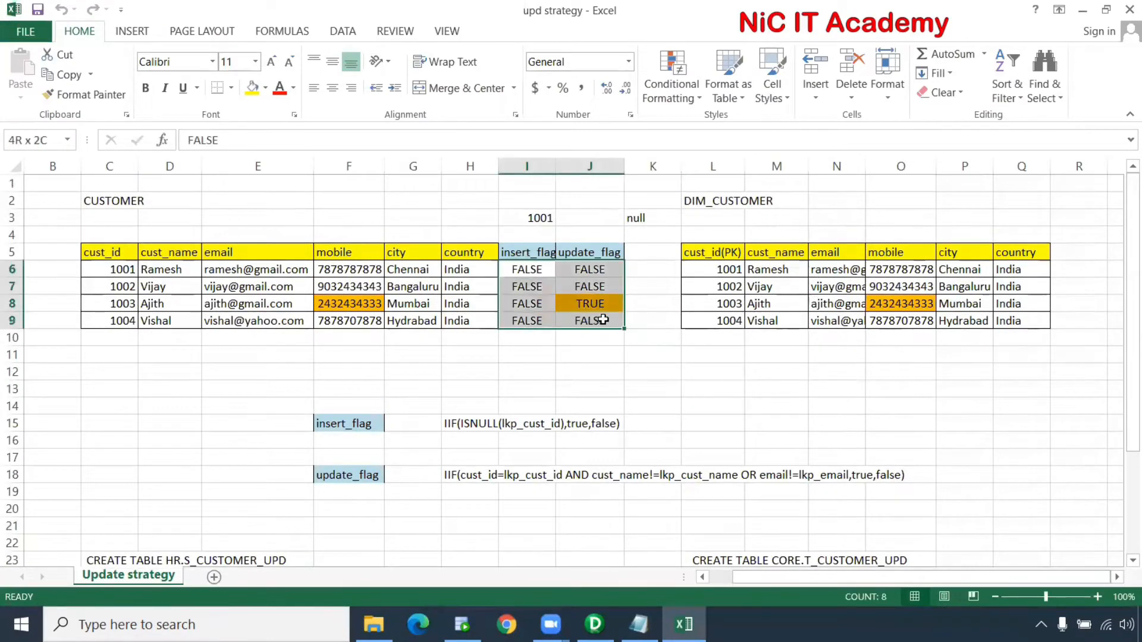
pyautogui.press('Delete')
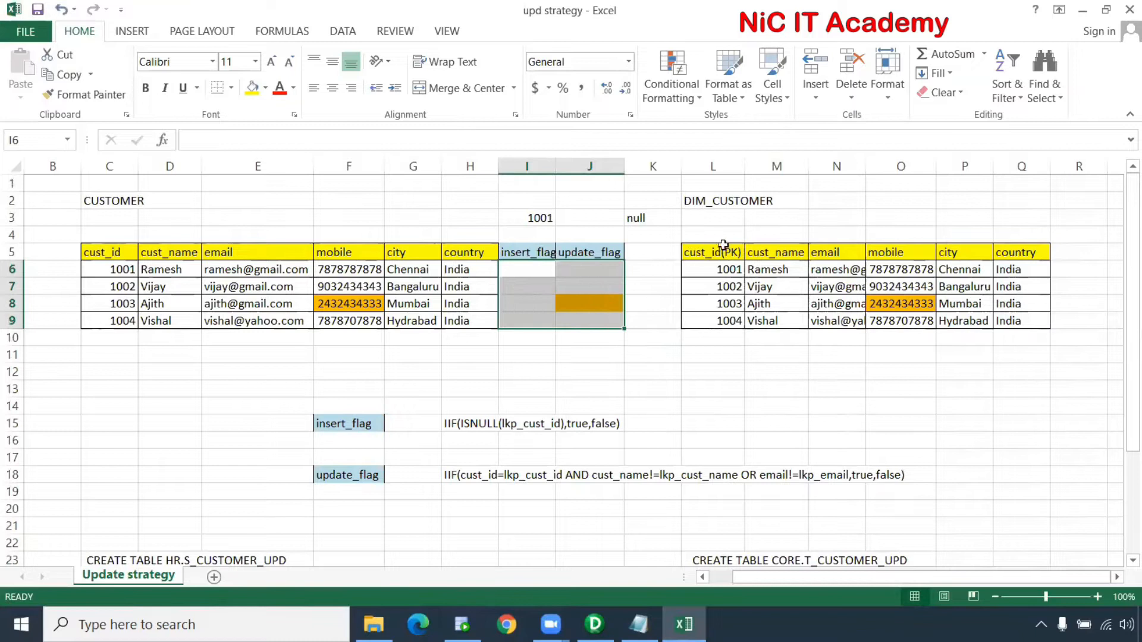
pyautogui.moveTo(729, 271); pyautogui.dragTo(1005, 328)
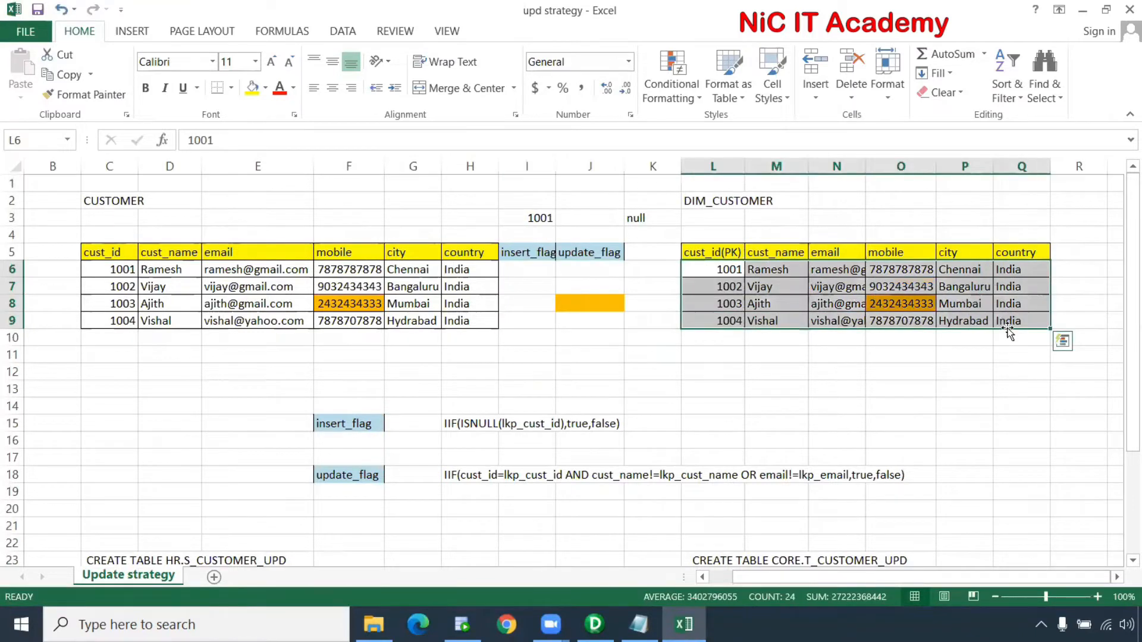
pyautogui.press('Delete')
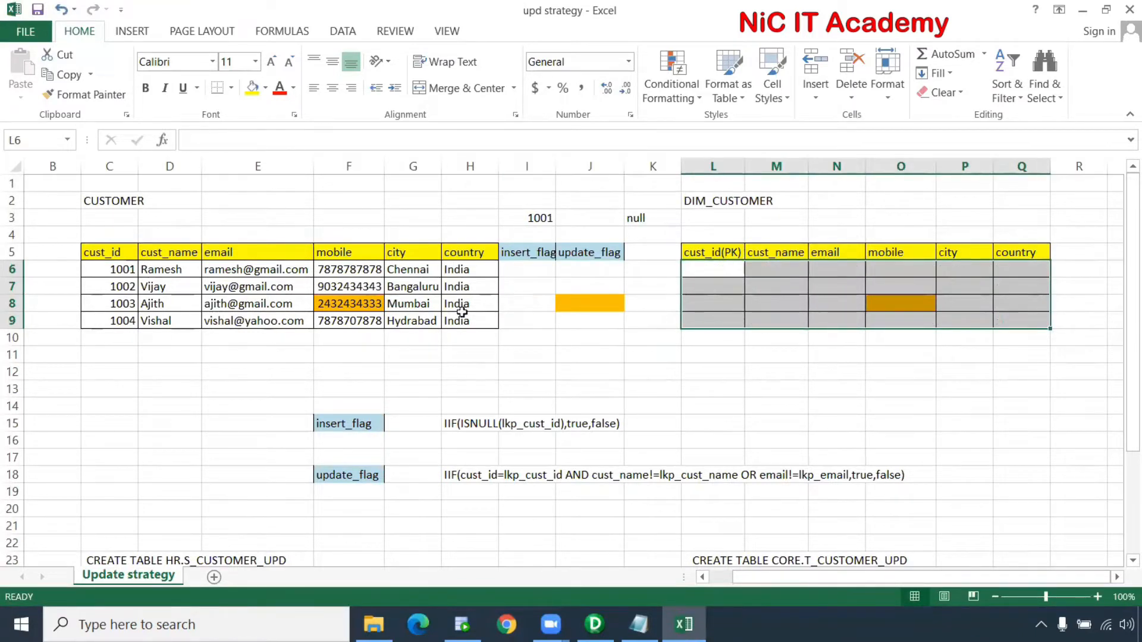
# Remove the orange fill from F8:J8 and from cell O8
pyautogui.moveTo(350, 301); pyautogui.dragTo(614, 303)
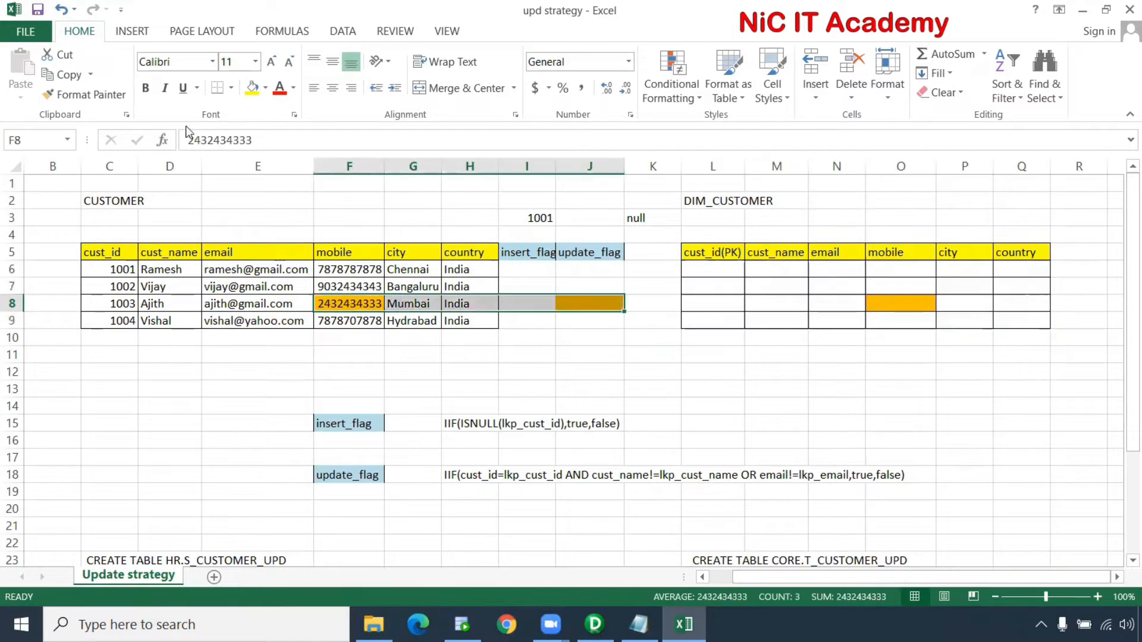
pyautogui.click(265, 91)
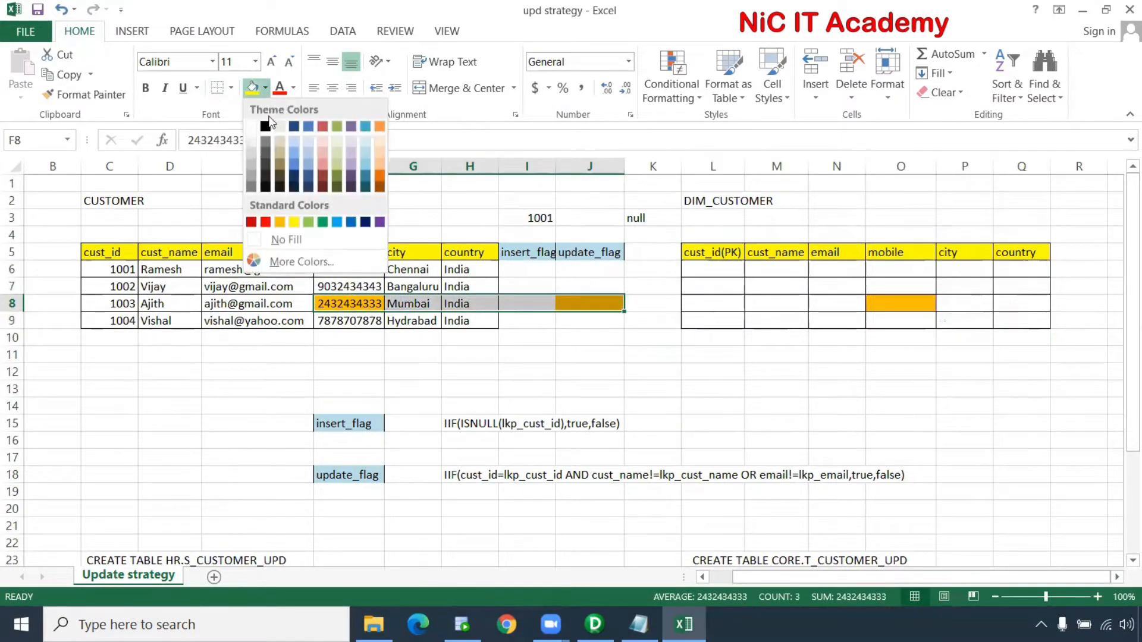
pyautogui.click(293, 239)
pyautogui.click(591, 286)
pyautogui.click(874, 304)
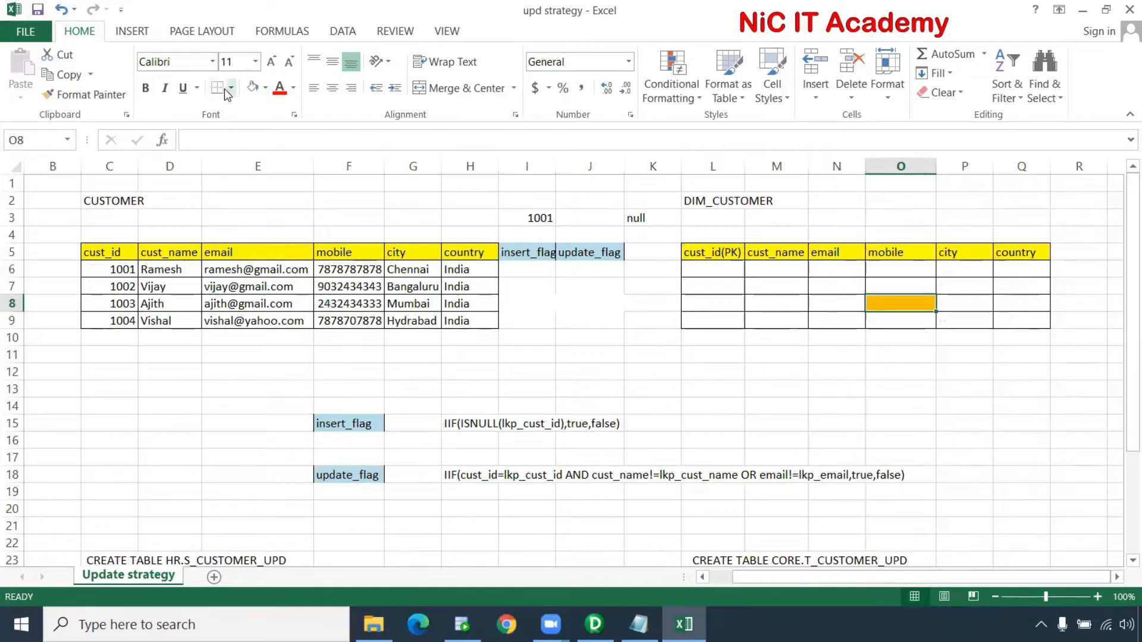
pyautogui.click(252, 88)
pyautogui.click(690, 349)
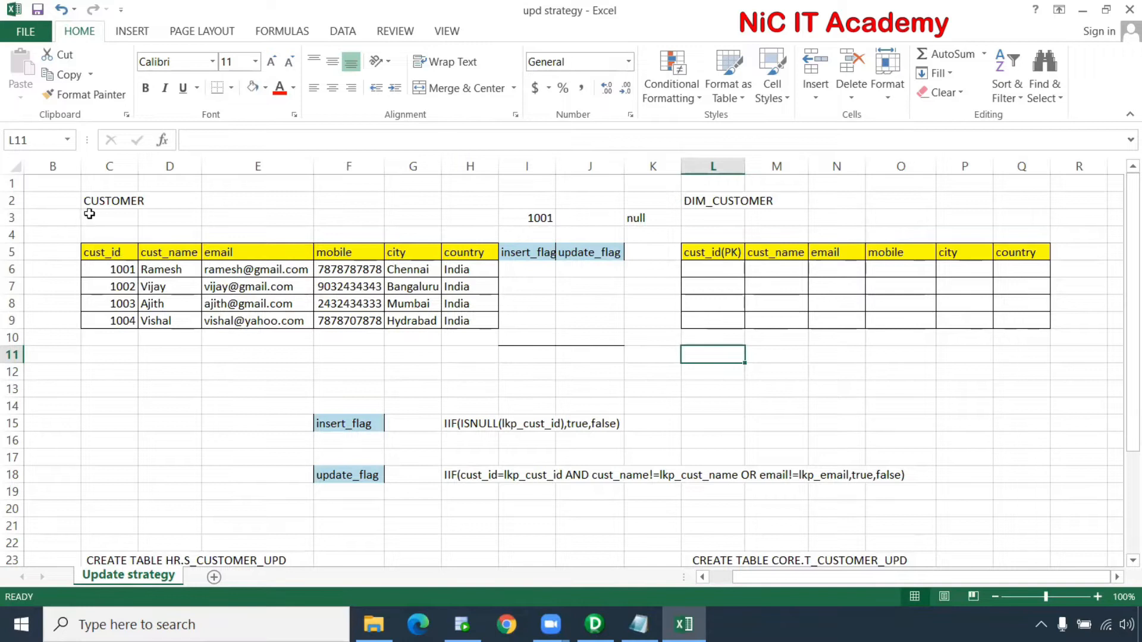
# Delete the empty column A as an entire column so the tables shift left
pyautogui.click(120, 200)
pyautogui.keyDown('ctrl'); pyautogui.scroll(1, 151, 330); pyautogui.keyUp('ctrl')
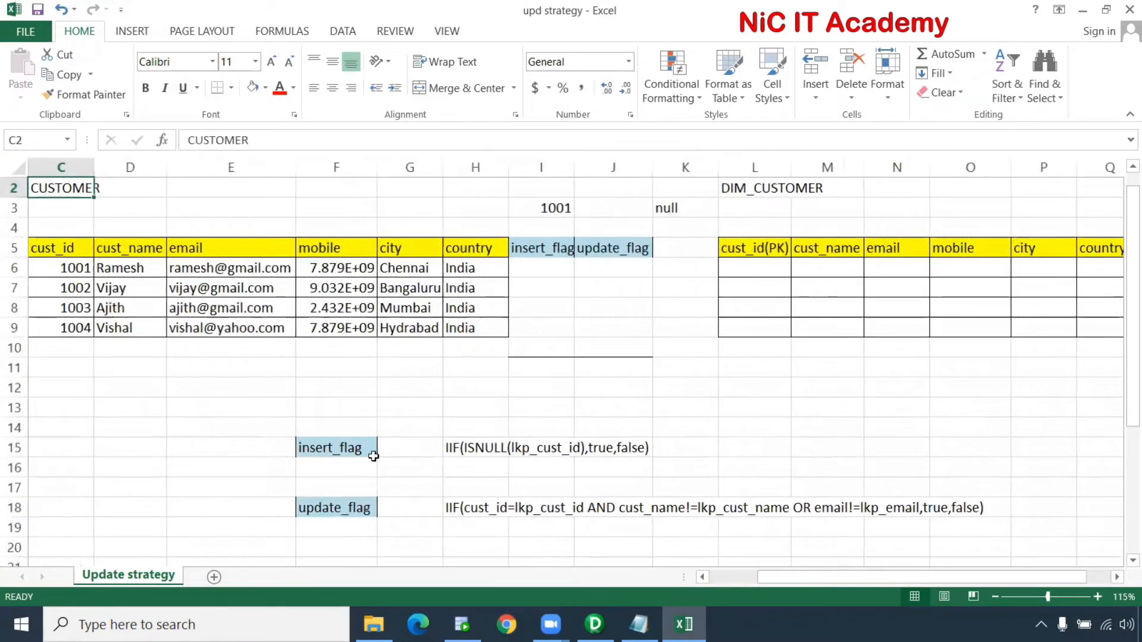
pyautogui.click(757, 577)
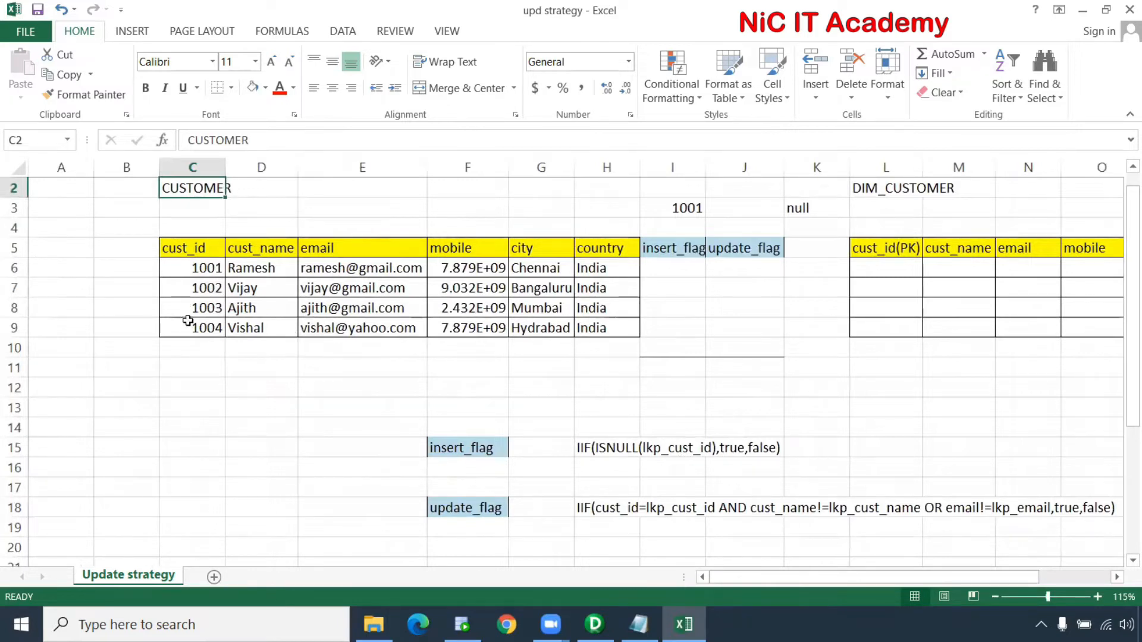
pyautogui.scroll(1, 91, 250)
pyautogui.rightClick(78, 242)
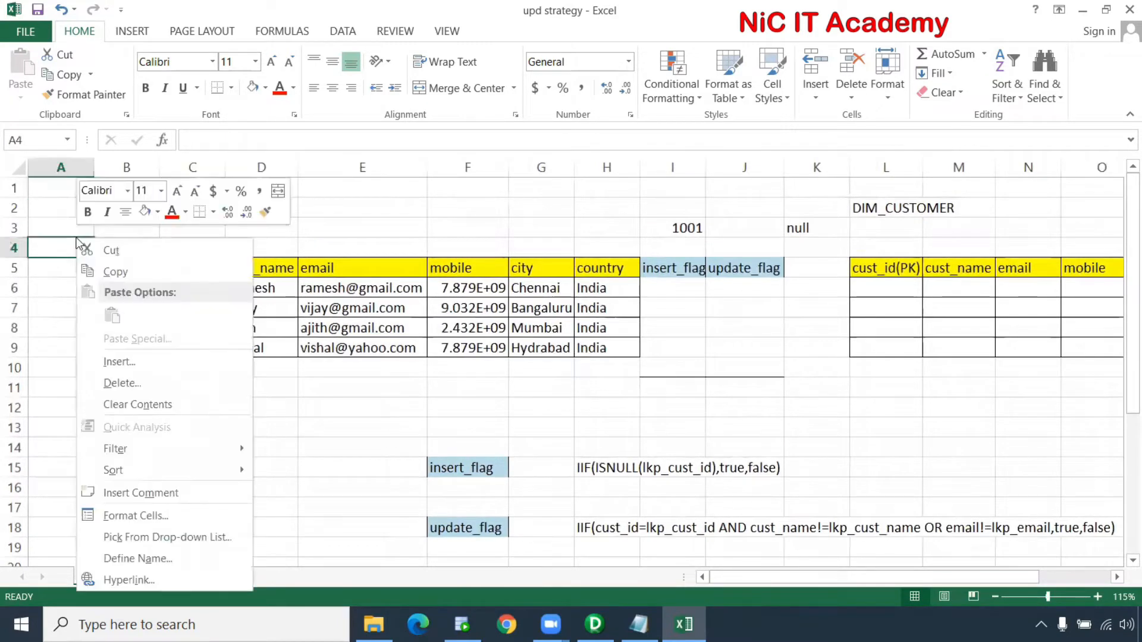
pyautogui.click(157, 382)
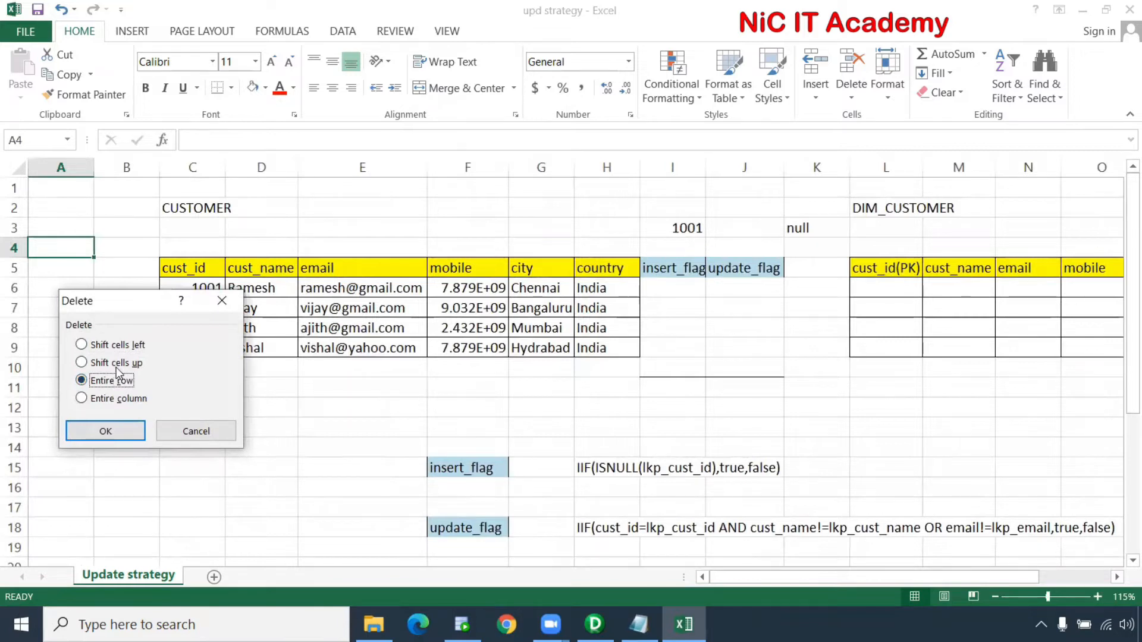
pyautogui.click(117, 398)
pyautogui.click(121, 432)
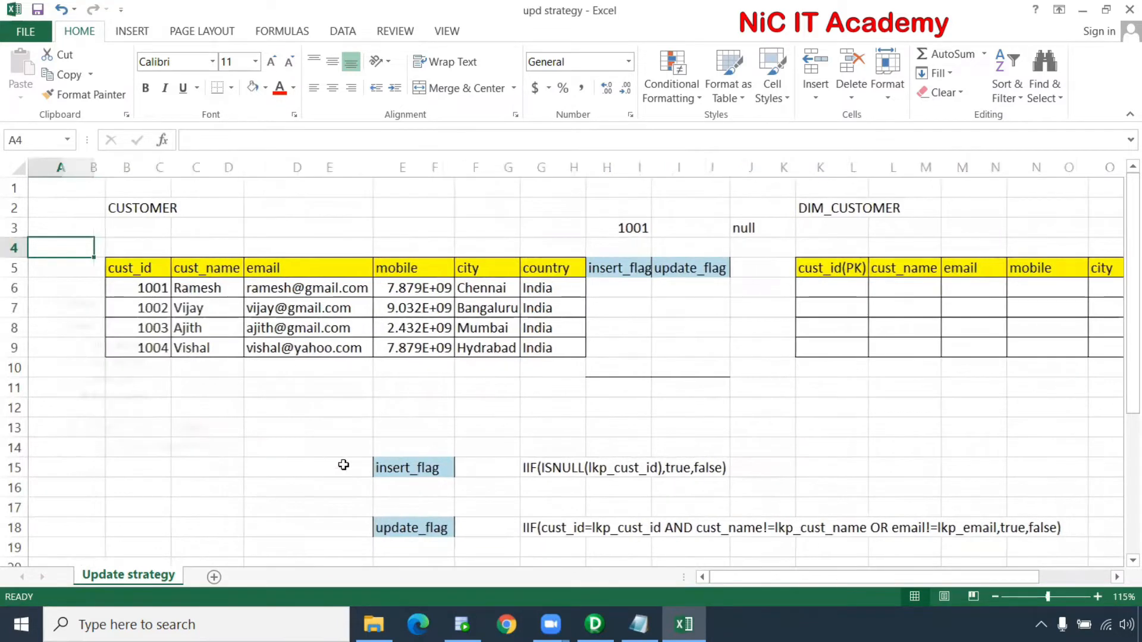
pyautogui.click(467, 423)
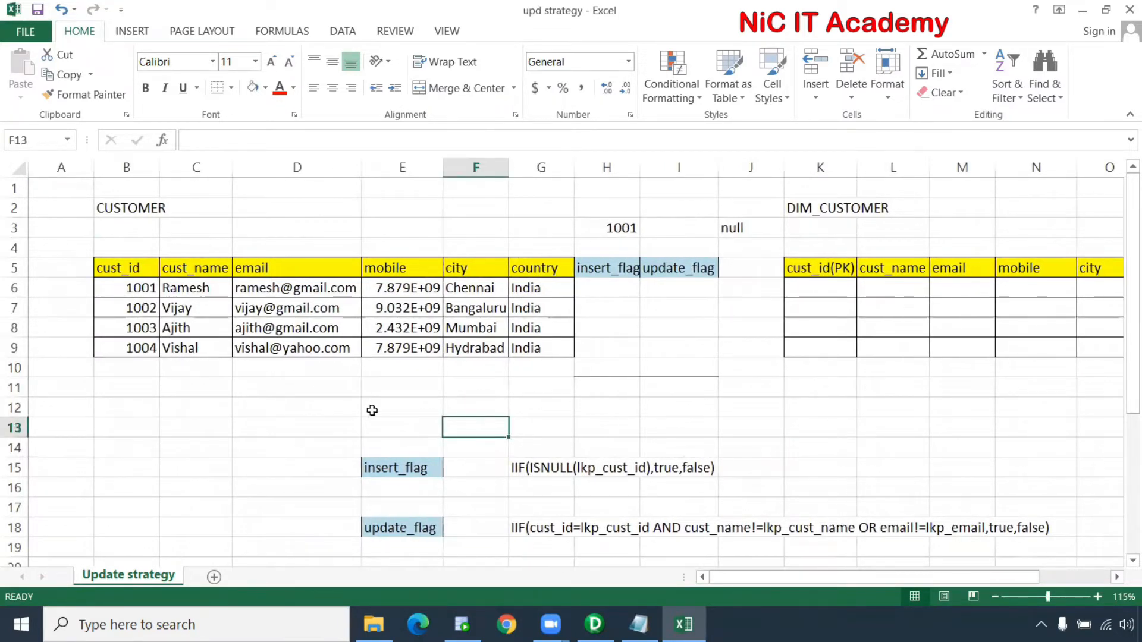
pyautogui.moveTo(136, 290); pyautogui.dragTo(522, 356)
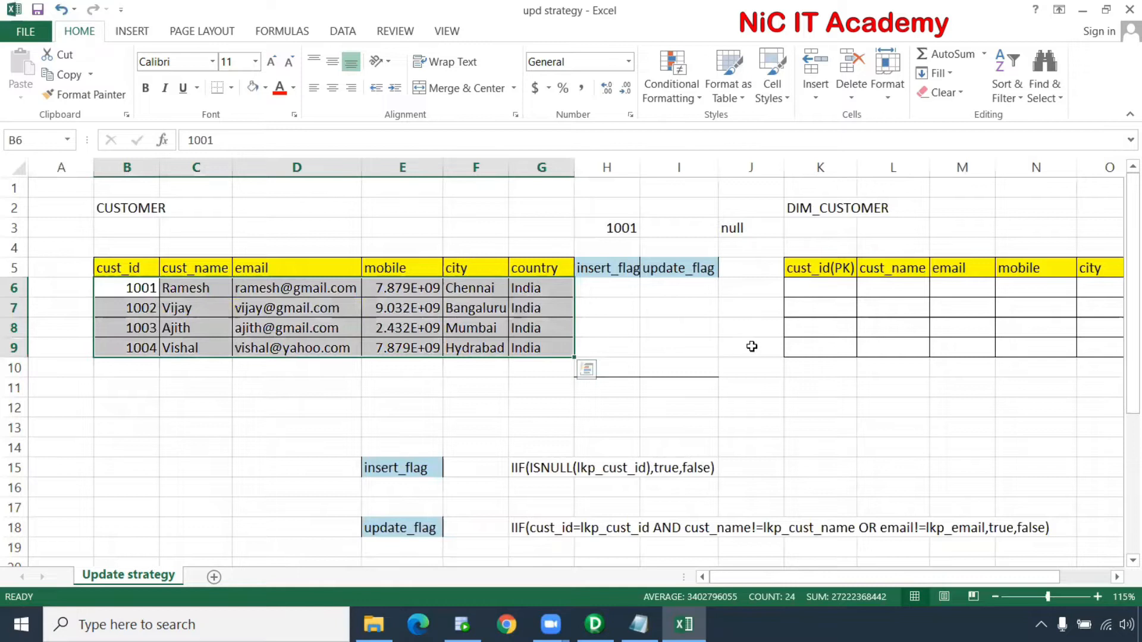
pyautogui.moveTo(797, 213); pyautogui.dragTo(900, 216)
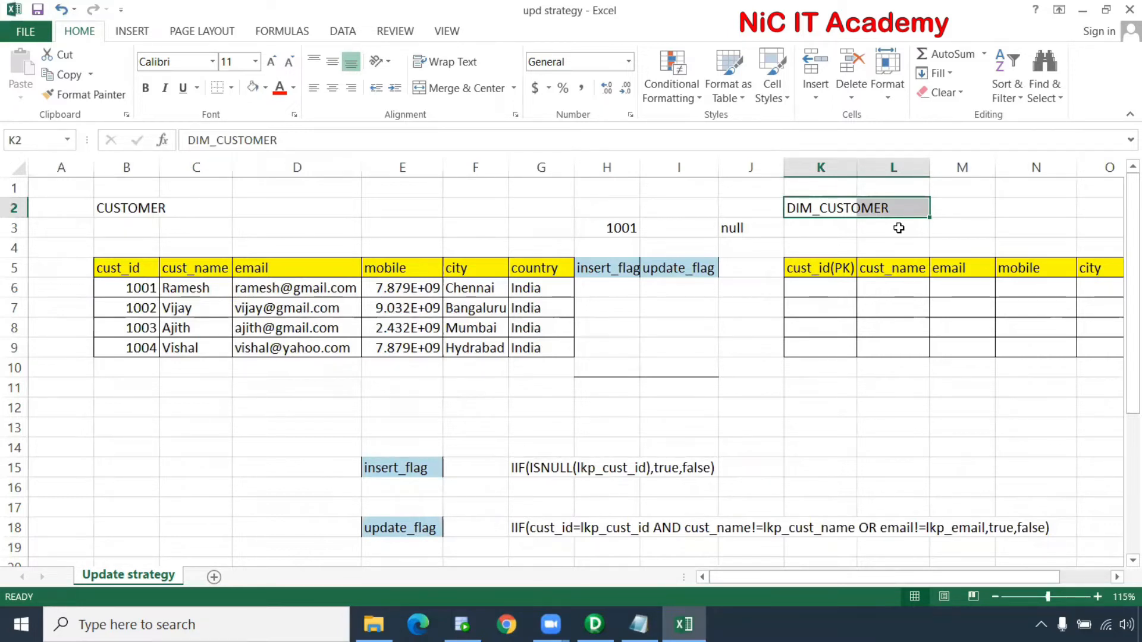
pyautogui.moveTo(833, 266); pyautogui.dragTo(831, 353)
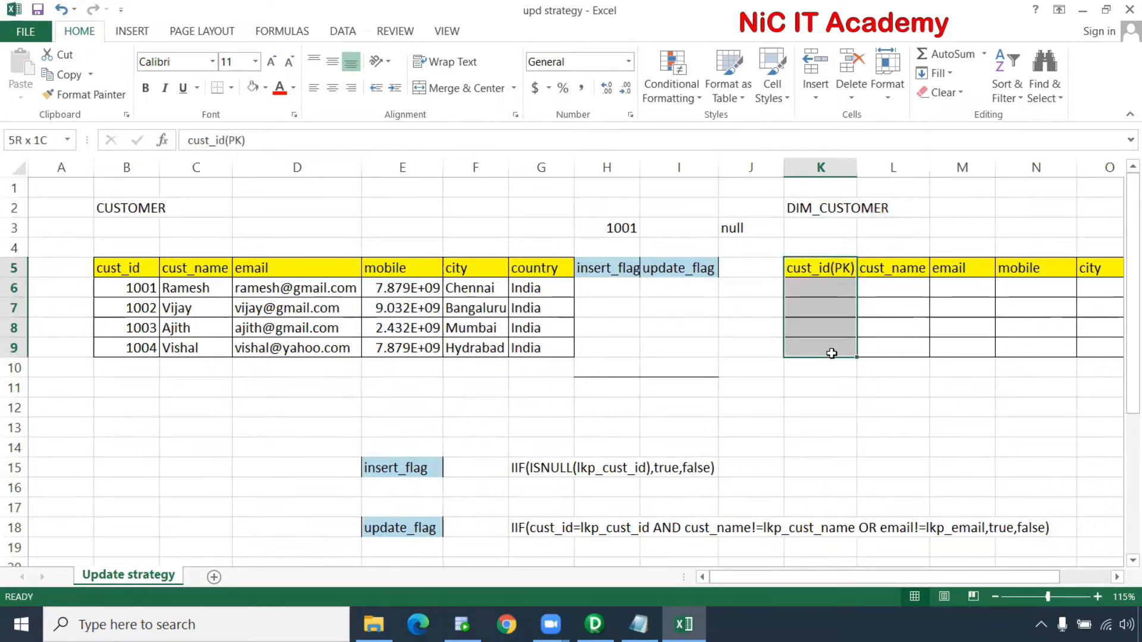
pyautogui.moveTo(904, 249); pyautogui.dragTo(991, 342)
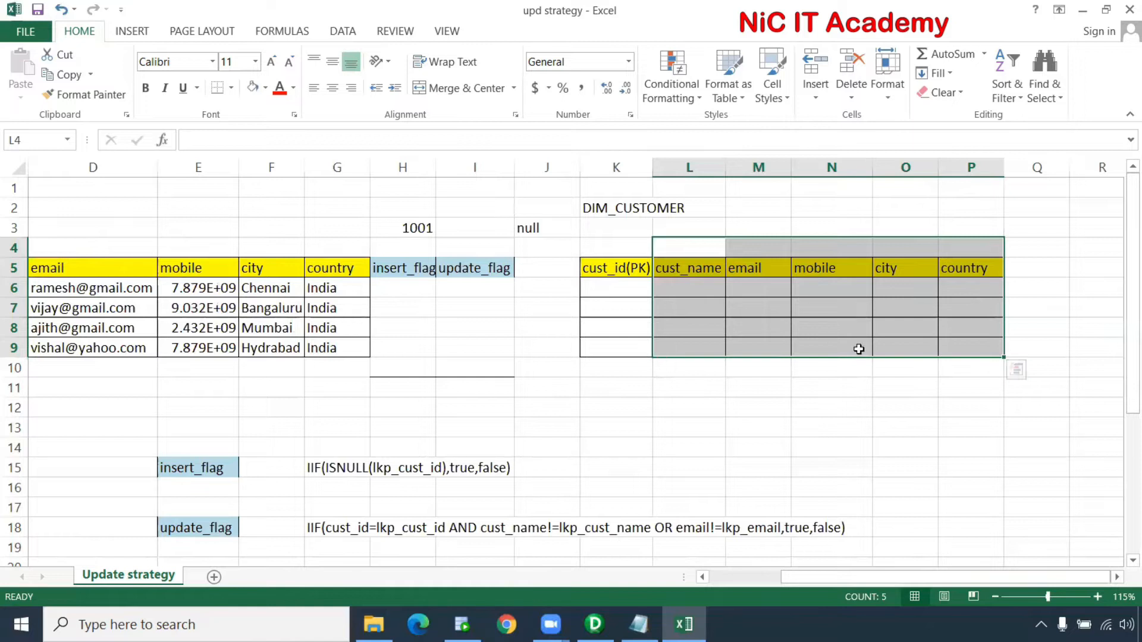
pyautogui.moveTo(787, 577); pyautogui.dragTo(706, 573)
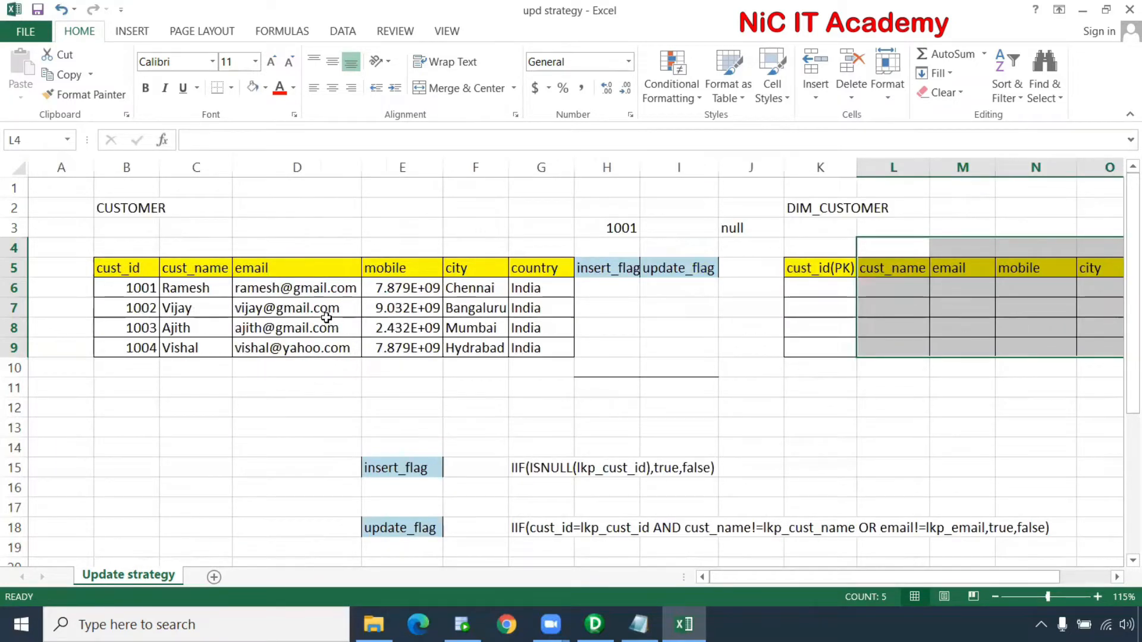
pyautogui.click(129, 288)
pyautogui.moveTo(162, 294)
pyautogui.mouseDown()
pyautogui.moveTo(518, 330)
pyautogui.moveTo(528, 347)
pyautogui.mouseUp()
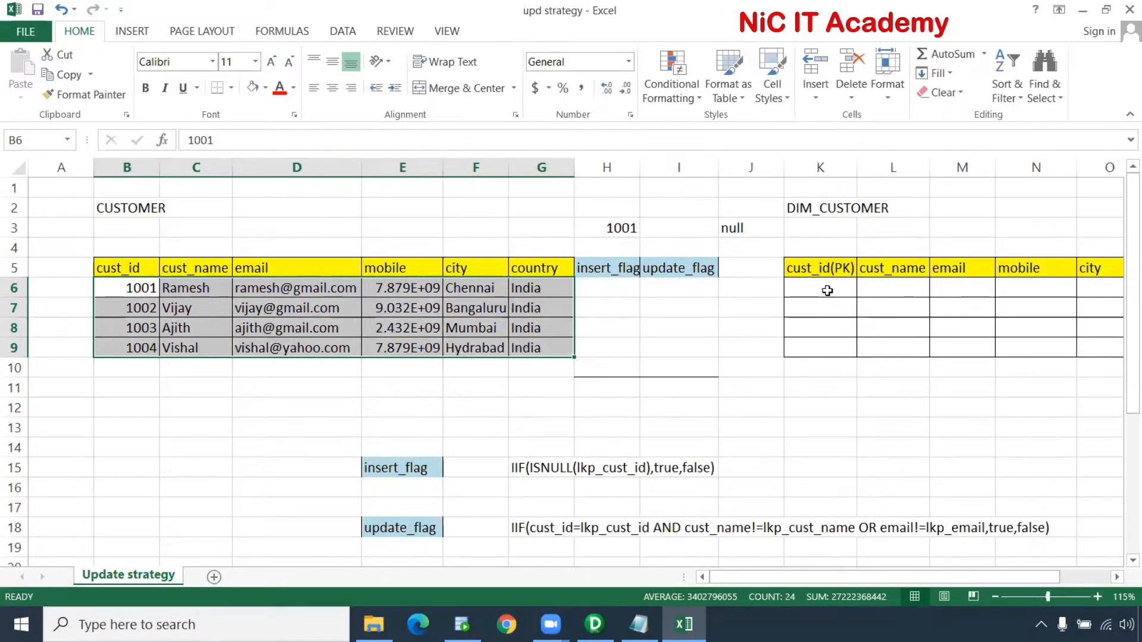
pyautogui.click(143, 290)
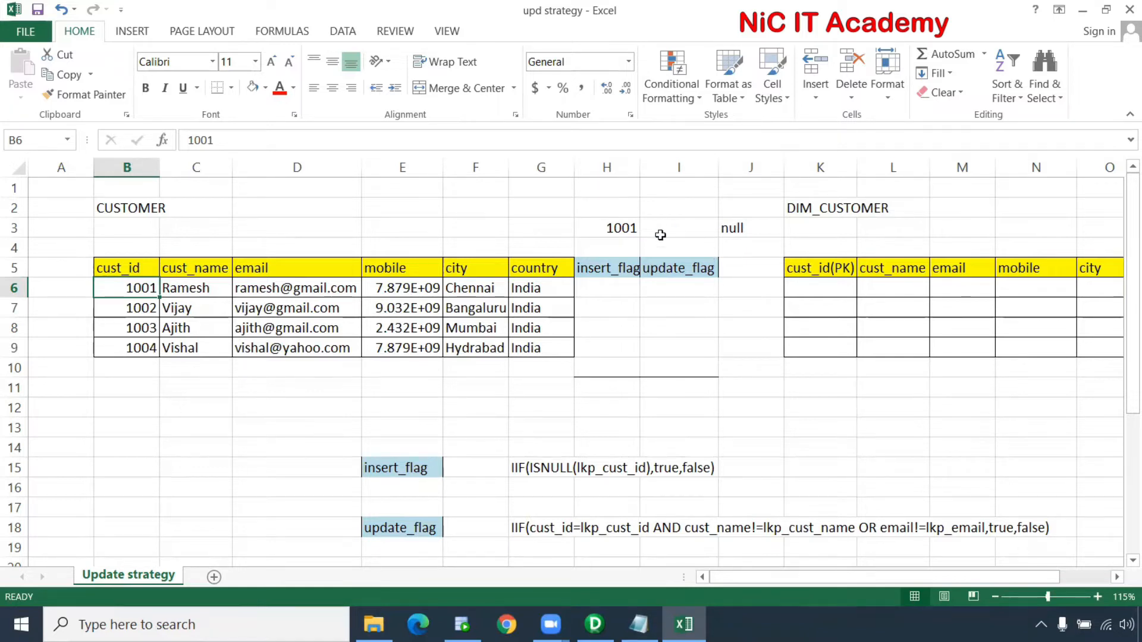
pyautogui.moveTo(839, 290); pyautogui.dragTo(837, 350)
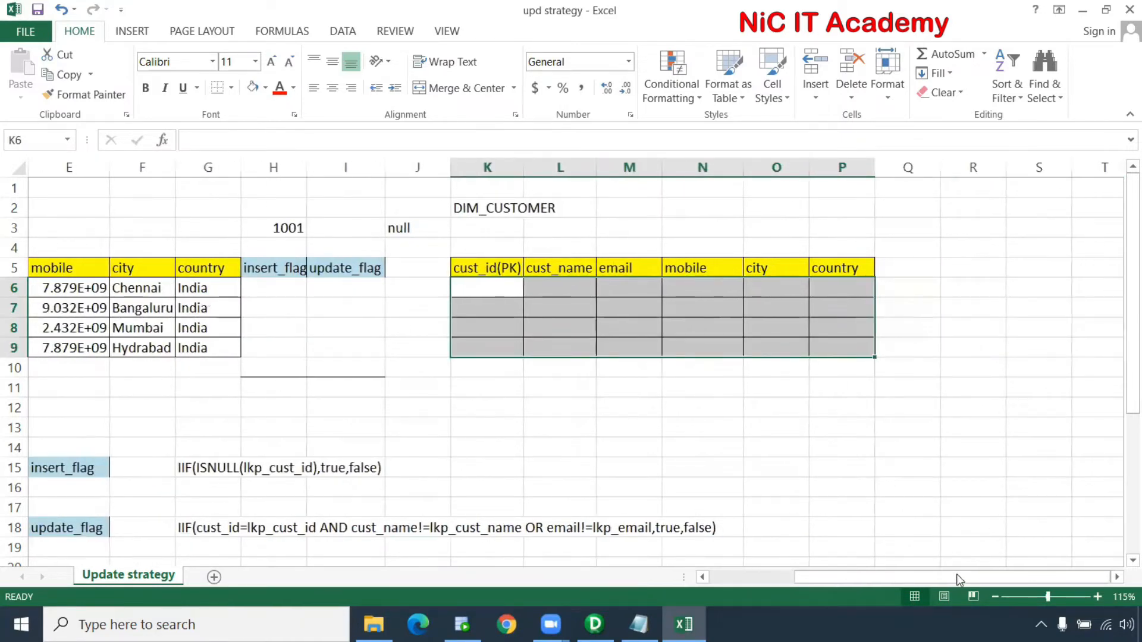
pyautogui.moveTo(956, 575); pyautogui.dragTo(873, 570)
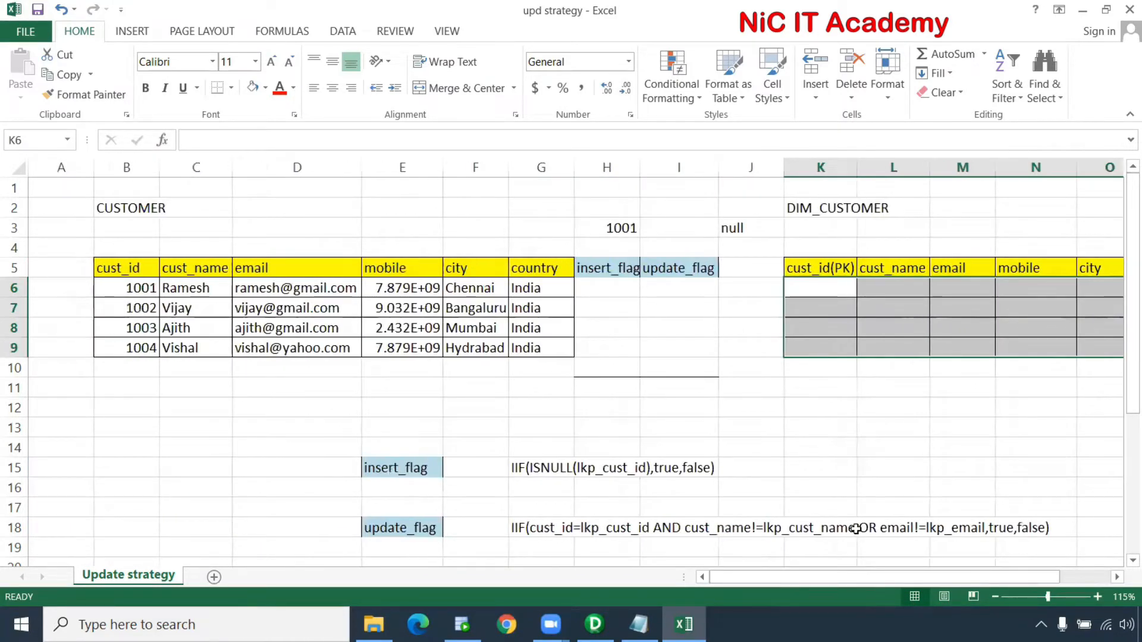
pyautogui.click(143, 290)
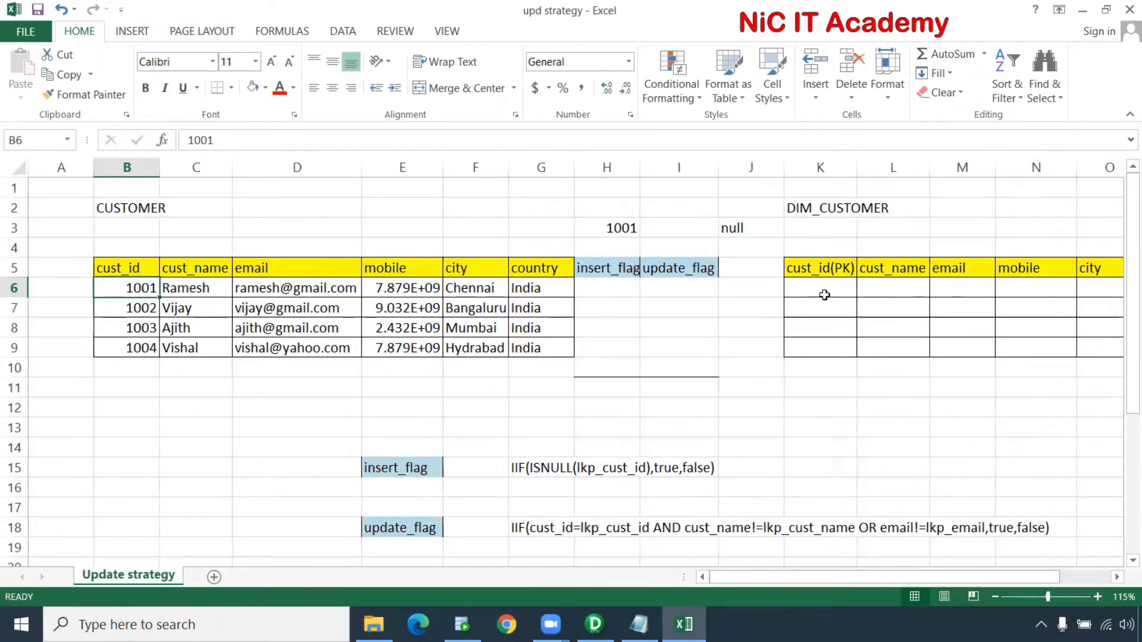
pyautogui.click(797, 291)
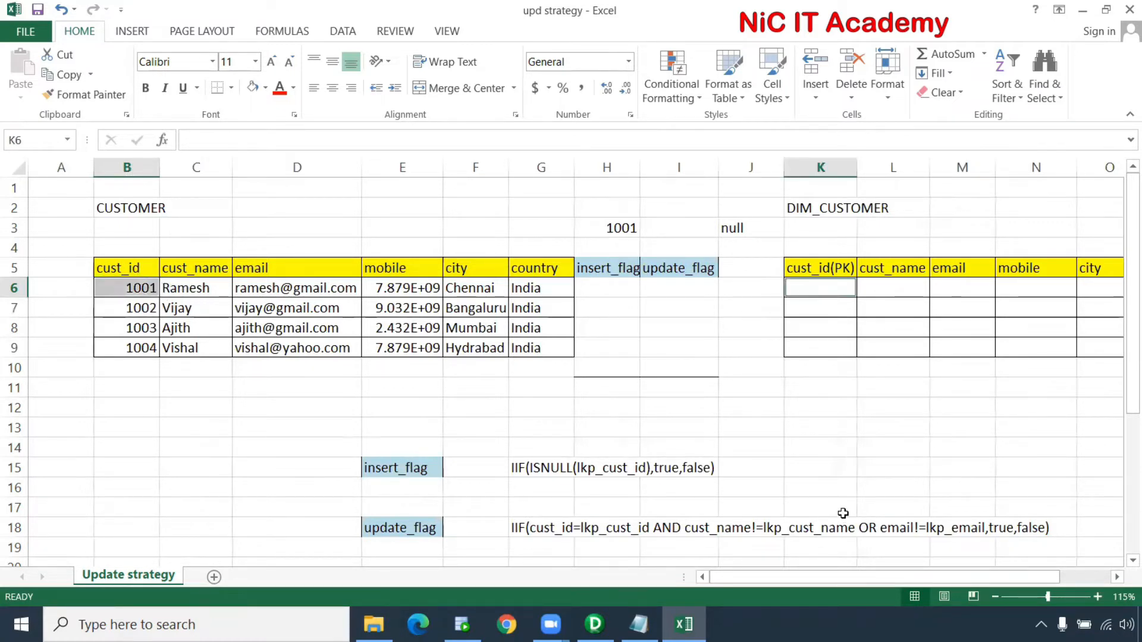
pyautogui.moveTo(122, 249); pyautogui.dragTo(108, 447)
pyautogui.keyDown('ctrl'); pyautogui.moveTo(823, 248); pyautogui.dragTo(815, 436); pyautogui.keyUp('ctrl')
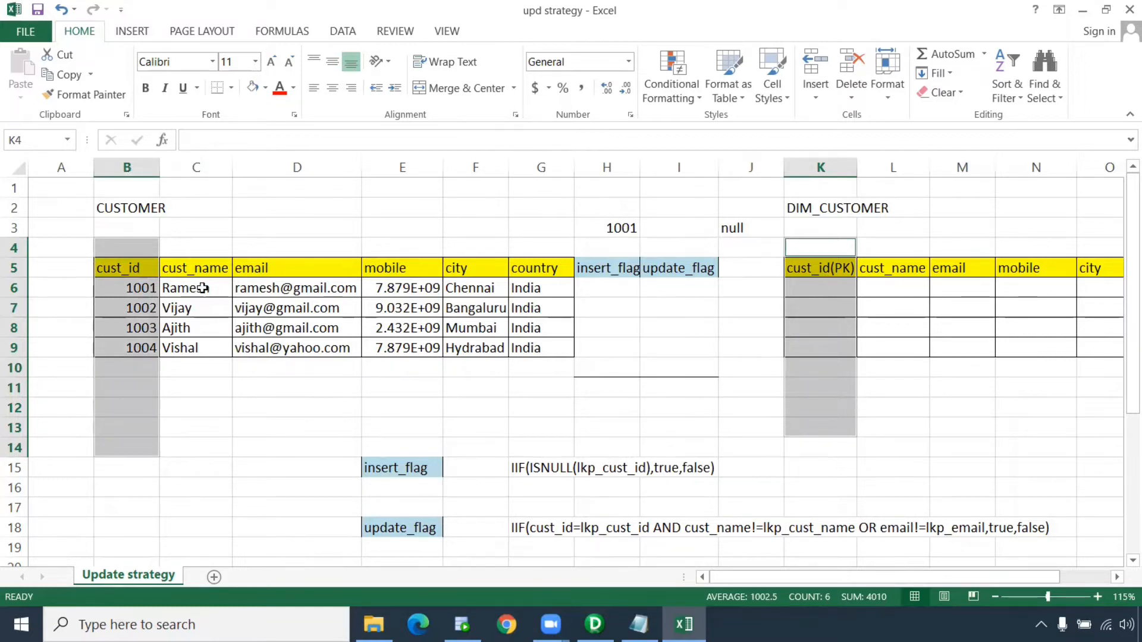
pyautogui.click(602, 229)
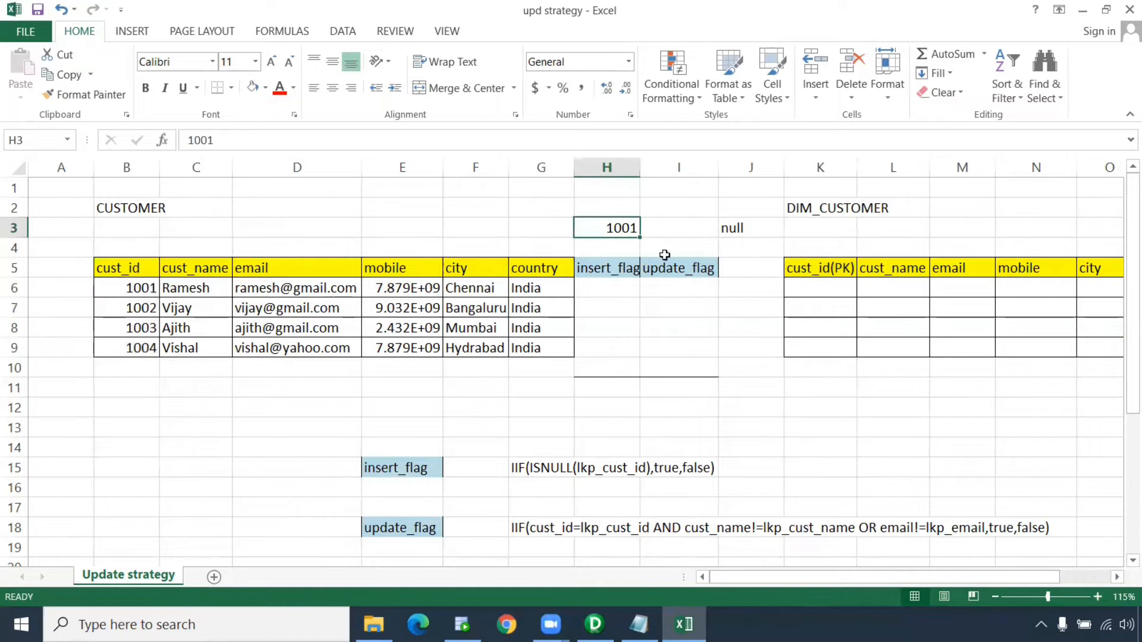
pyautogui.keyDown('ctrl'); pyautogui.moveTo(810, 288); pyautogui.dragTo(810, 345); pyautogui.keyUp('ctrl')
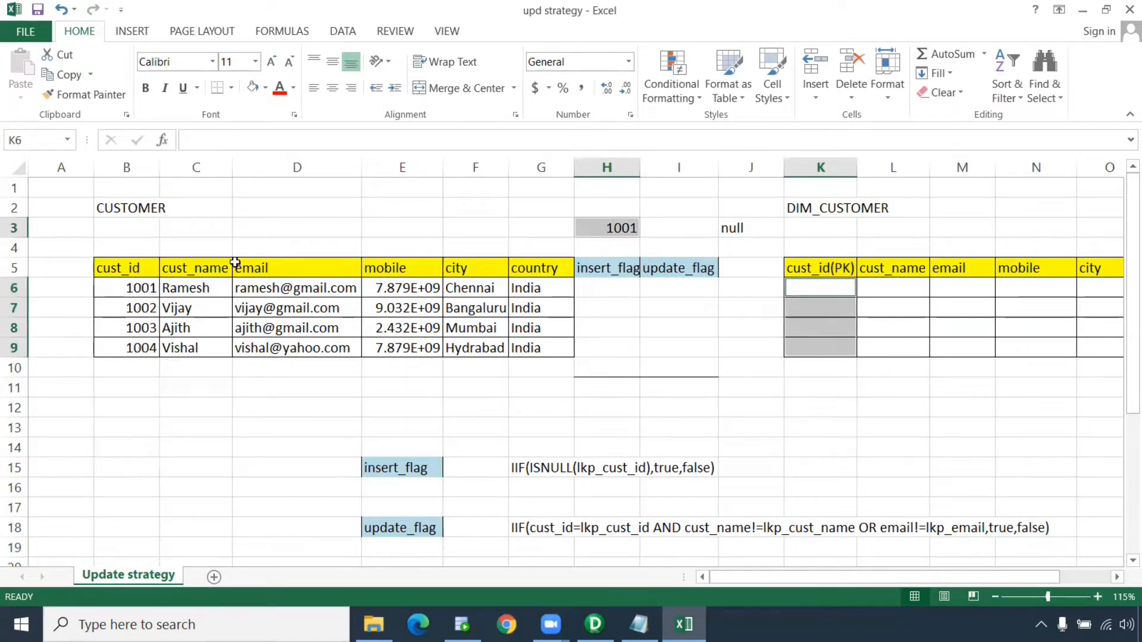
pyautogui.keyDown('ctrl'); pyautogui.click(747, 233); pyautogui.keyUp('ctrl')
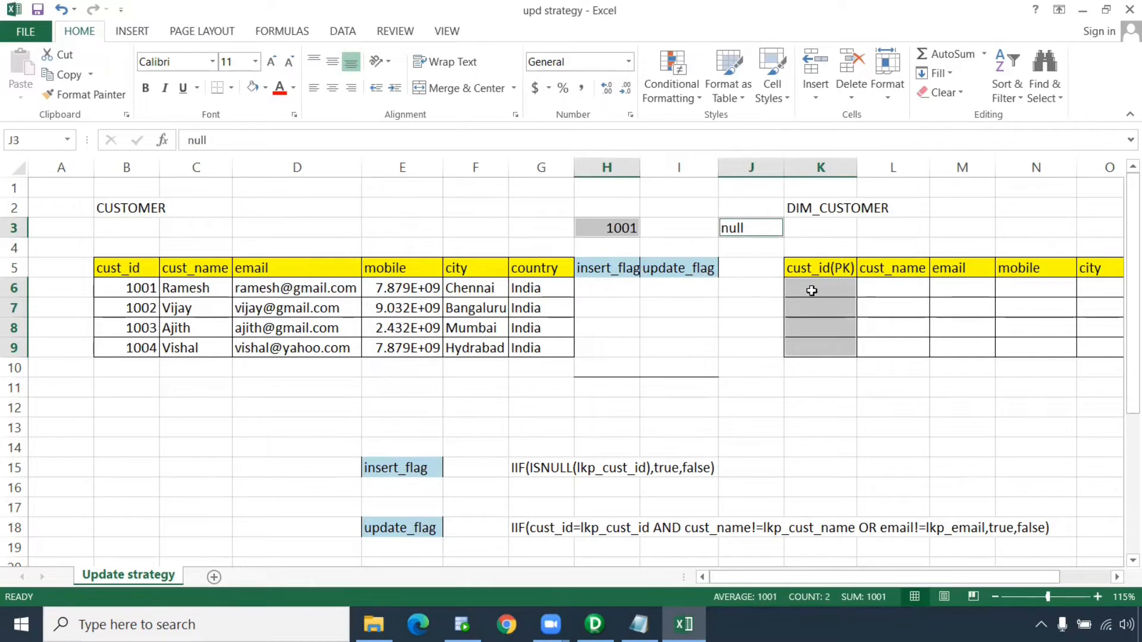
pyautogui.moveTo(147, 289); pyautogui.dragTo(534, 349)
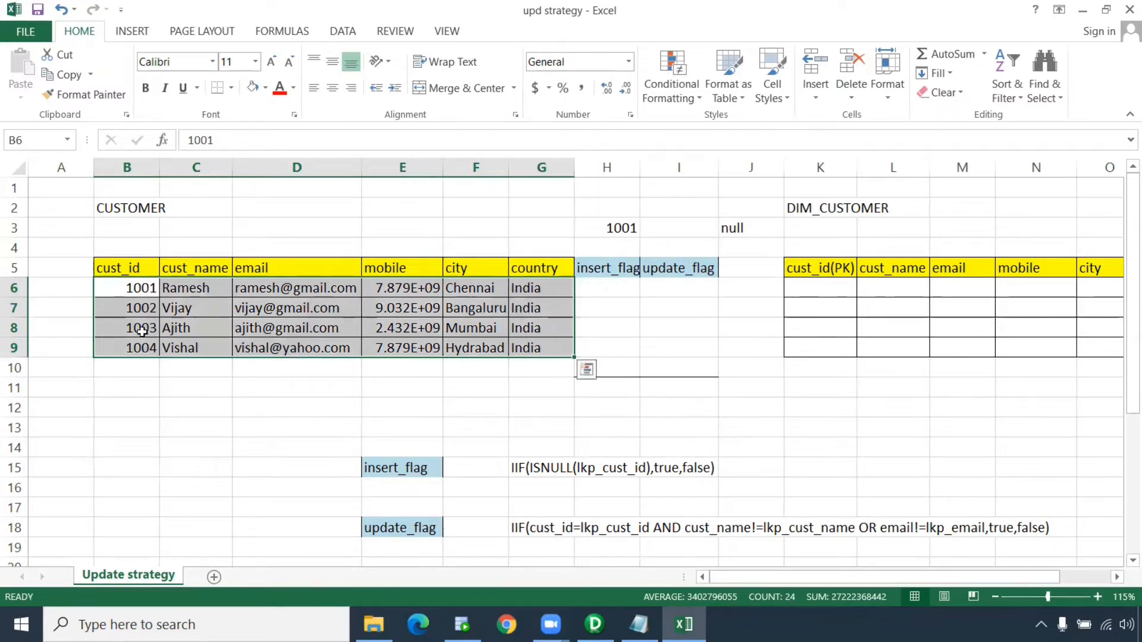
pyautogui.click(621, 289)
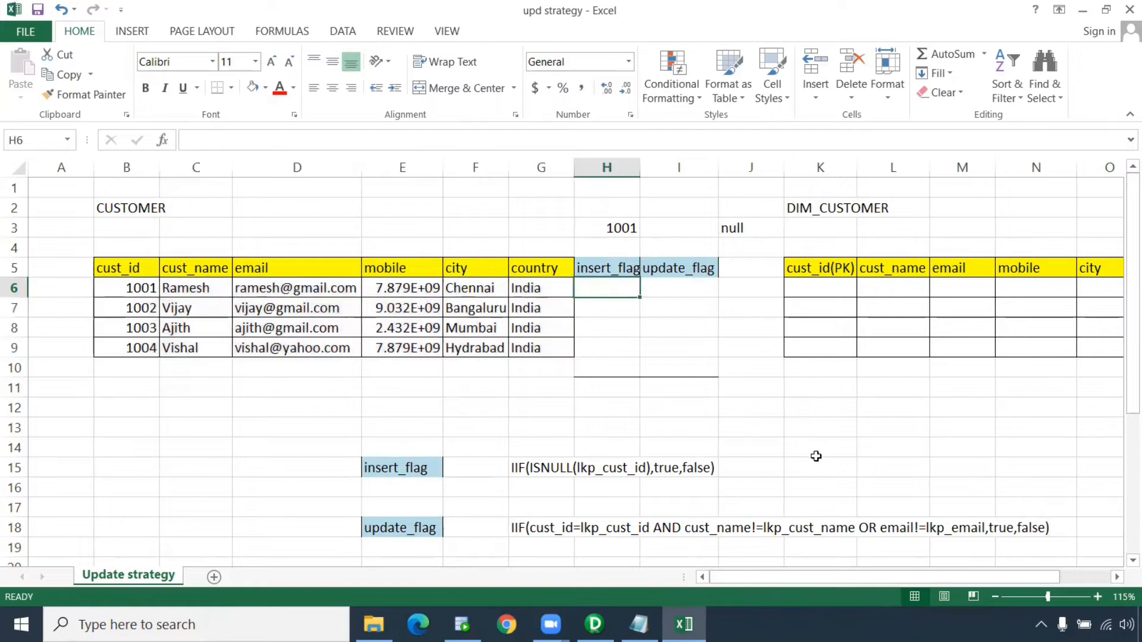
# Enter TRUE in H6 and fill it down the insert_flag column to row 9
pyautogui.write('Ture')
pyautogui.press('Return')
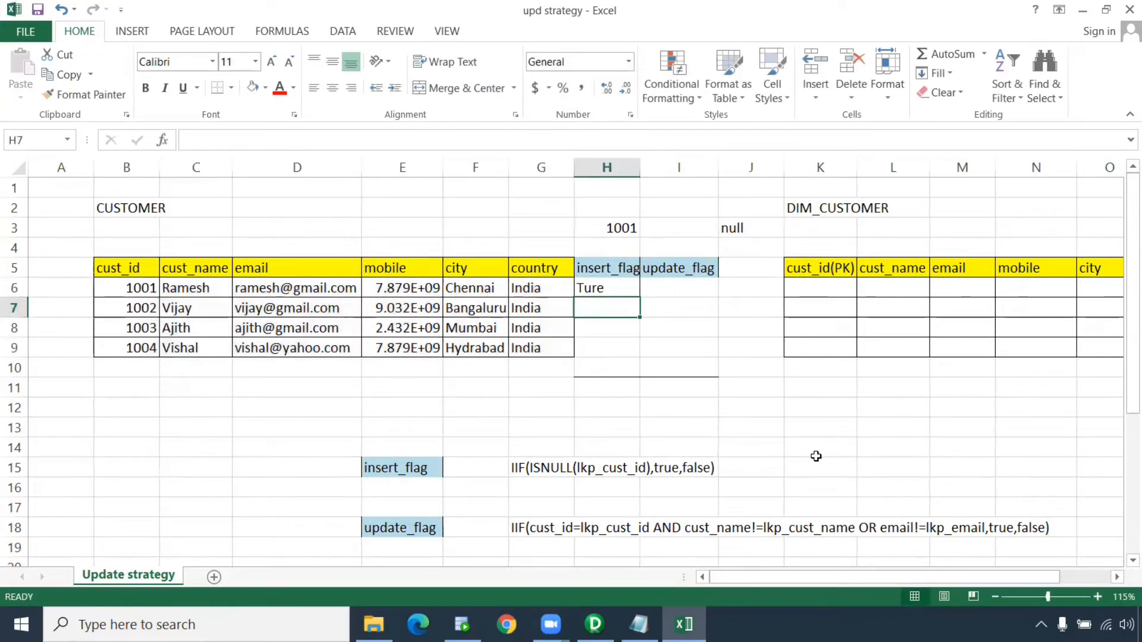
pyautogui.click(616, 288)
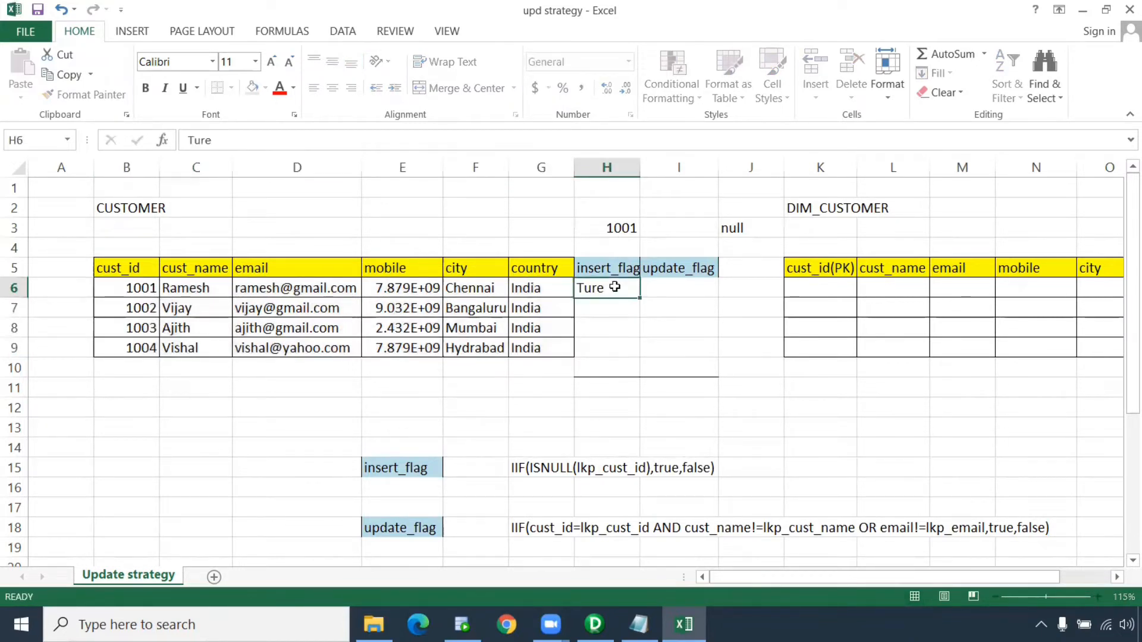
pyautogui.write('tr')
pyautogui.press('Return')
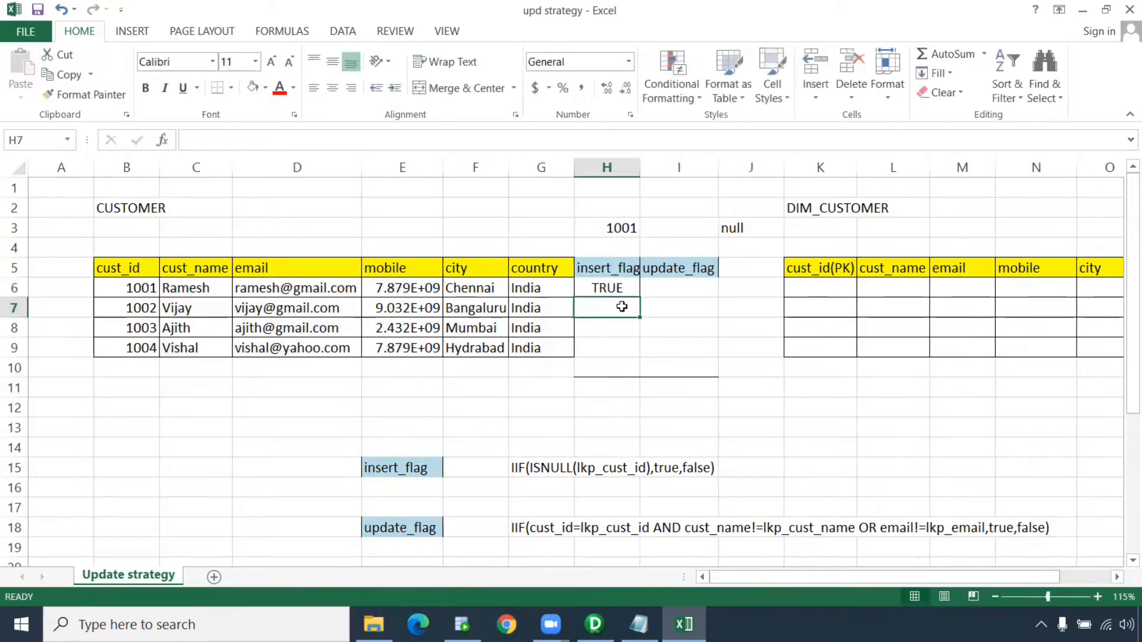
pyautogui.click(609, 288)
pyautogui.moveTo(638, 297); pyautogui.dragTo(631, 352)
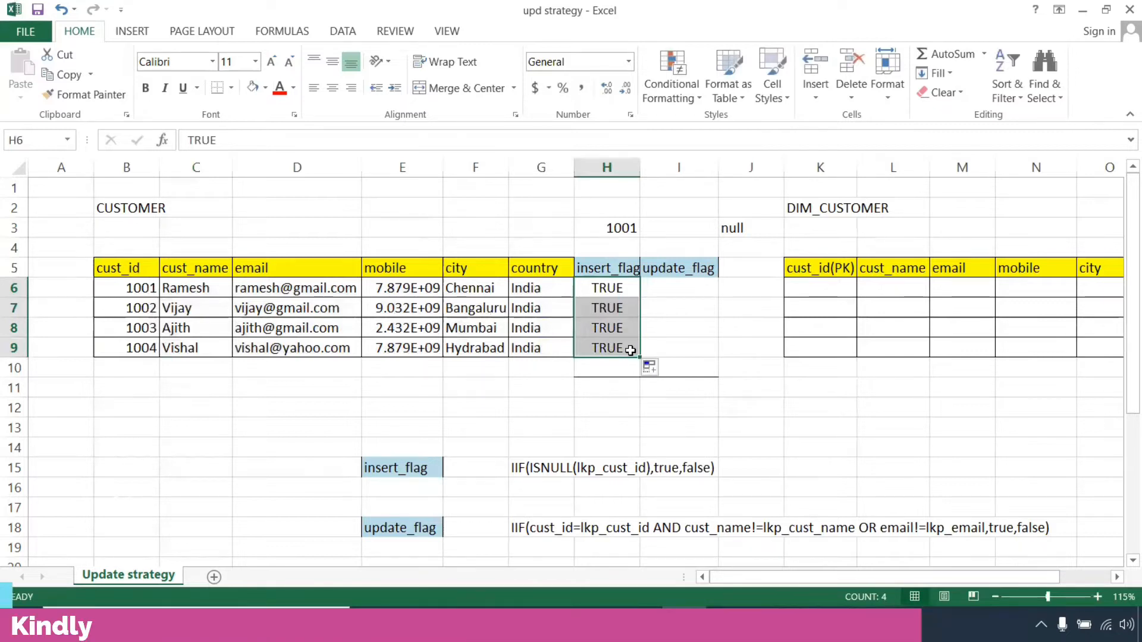
# Enter FALSE in I6 and fill it down the update_flag column to row 9
pyautogui.click(701, 288)
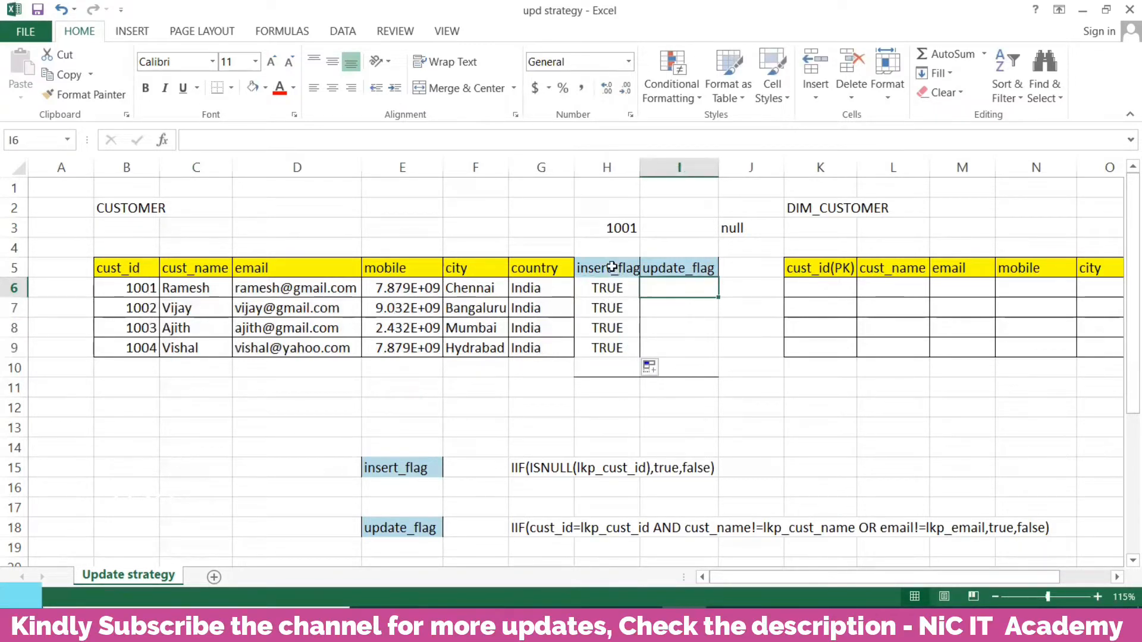
pyautogui.write('false')
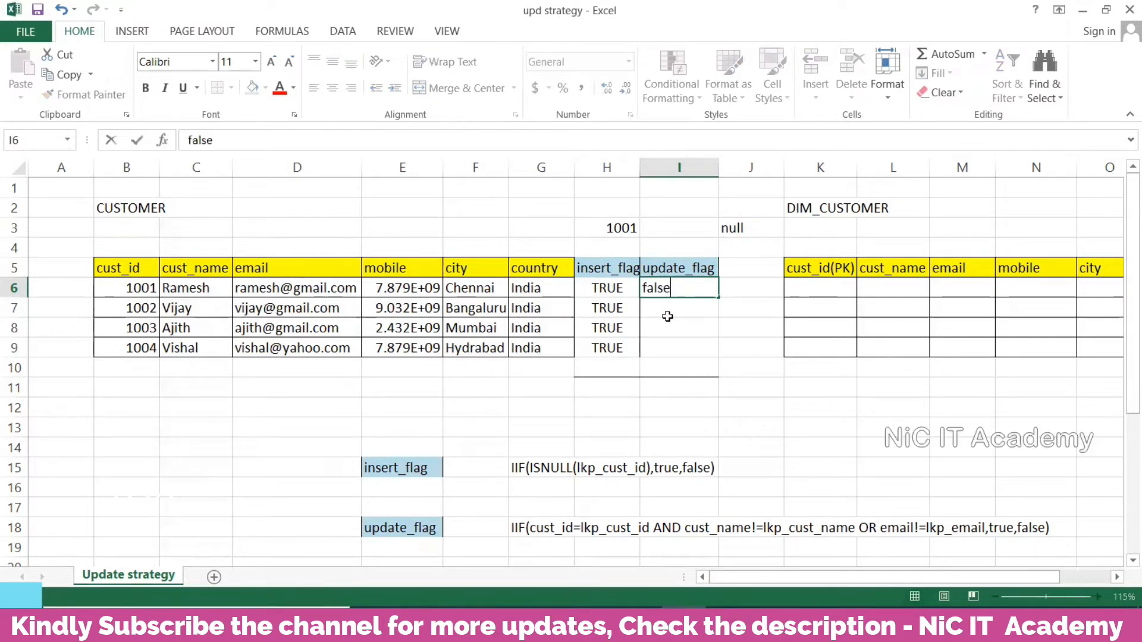
pyautogui.press('Return')
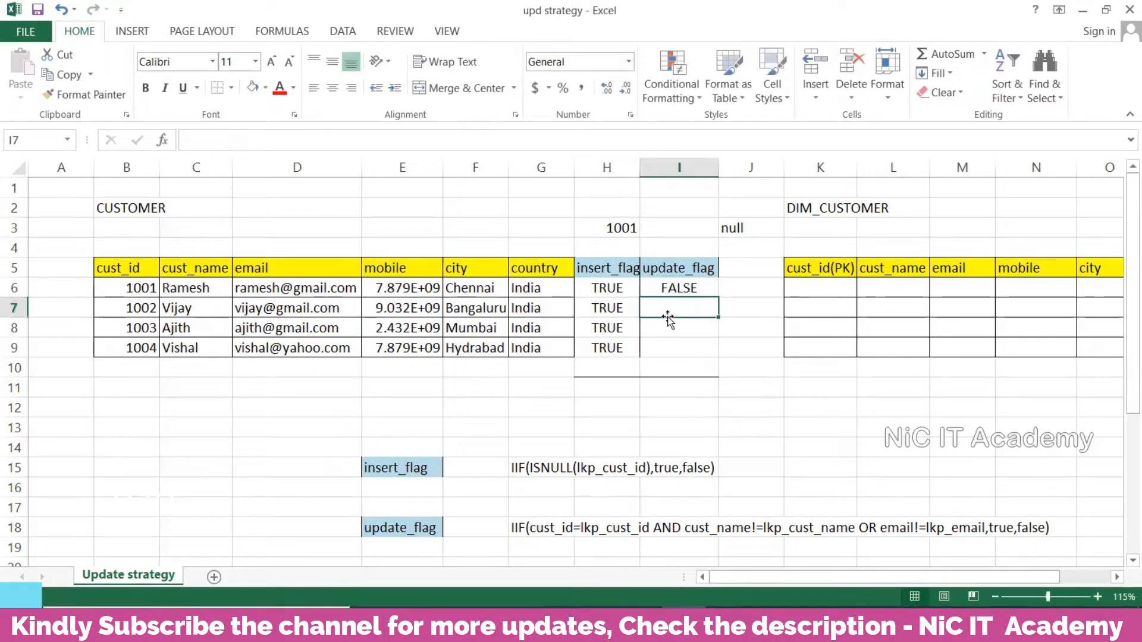
pyautogui.click(693, 290)
pyautogui.moveTo(718, 300); pyautogui.dragTo(717, 352)
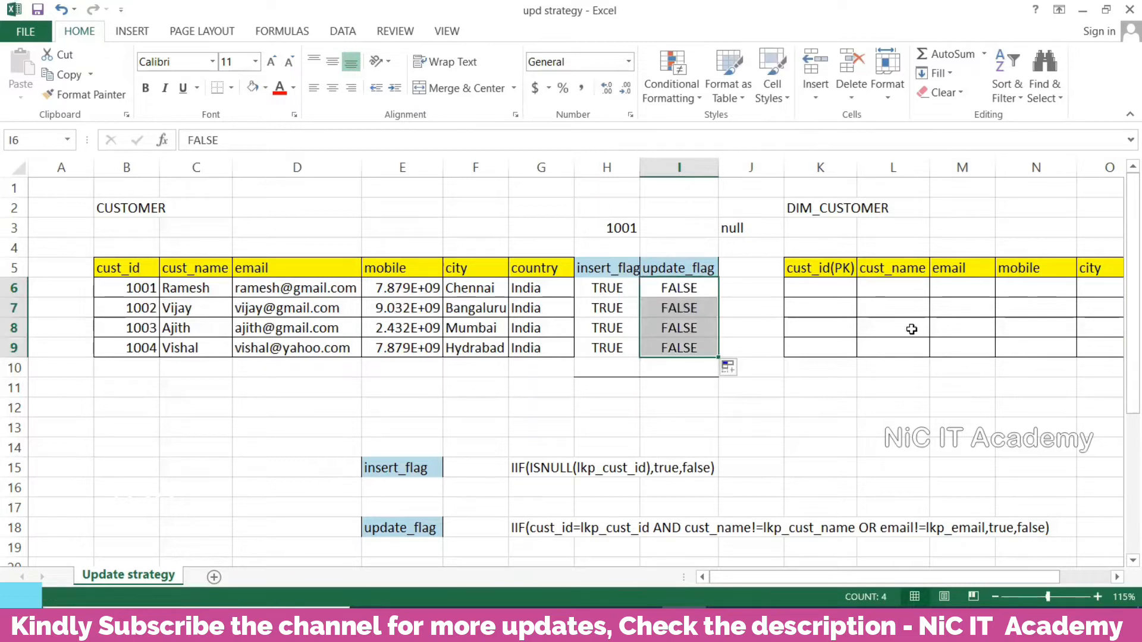
pyautogui.click(735, 299)
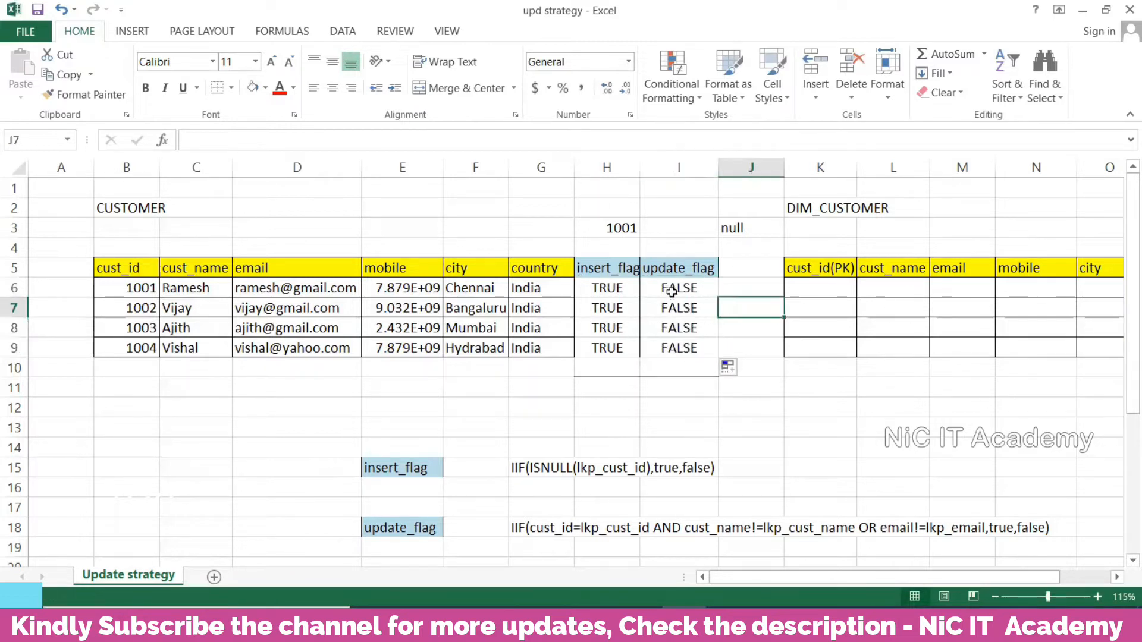
pyautogui.moveTo(599, 266); pyautogui.dragTo(602, 370)
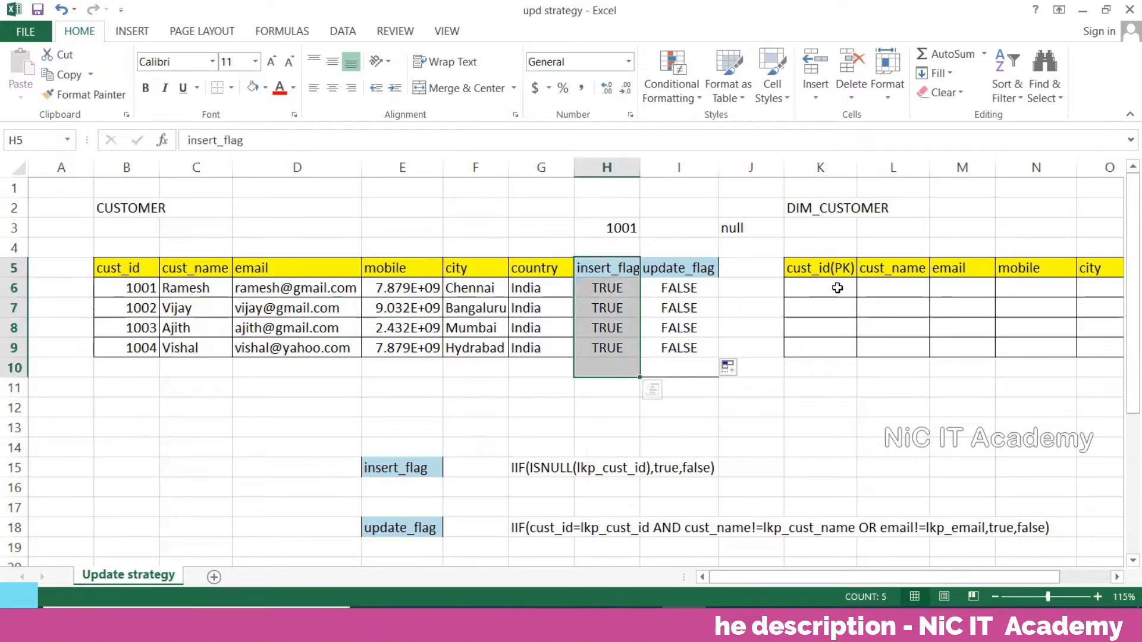
pyautogui.moveTo(154, 287); pyautogui.dragTo(526, 350)
# Copy the four customer rows and paste them at the start of DIM_CUSTOMER
pyautogui.hotkey('ctrl', 'c')
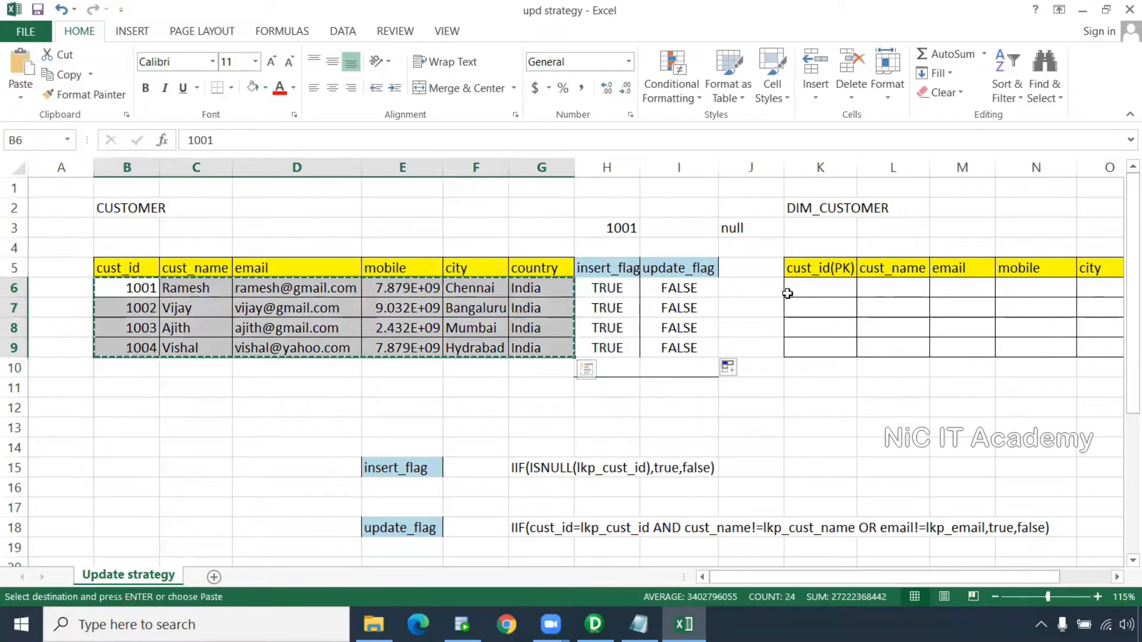
pyautogui.click(788, 291)
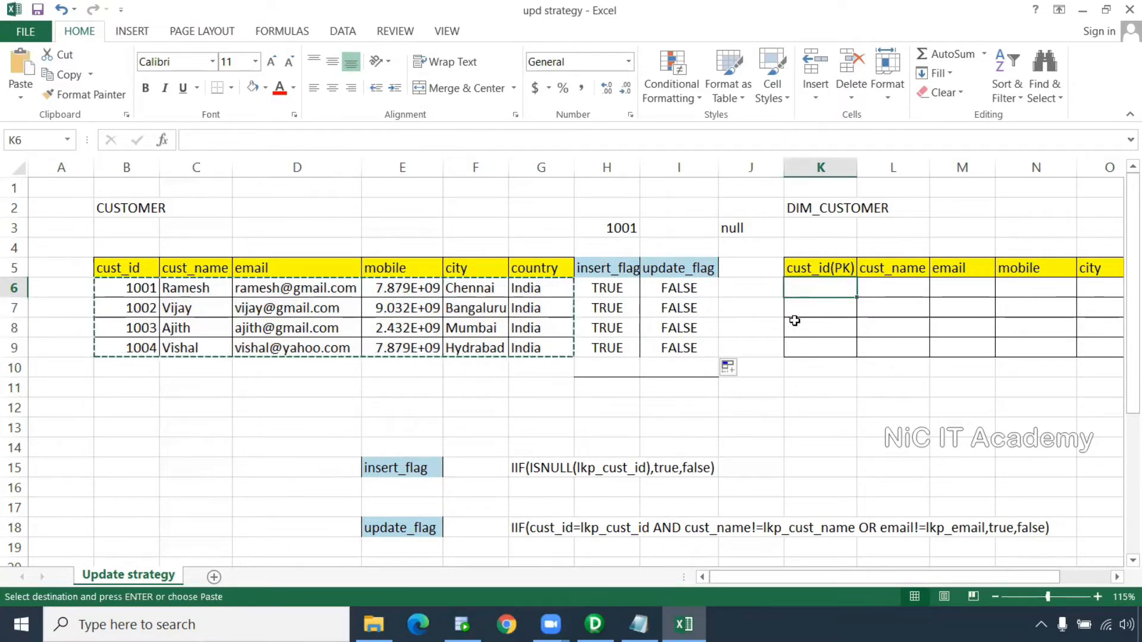
pyautogui.hotkey('ctrl', 'v')
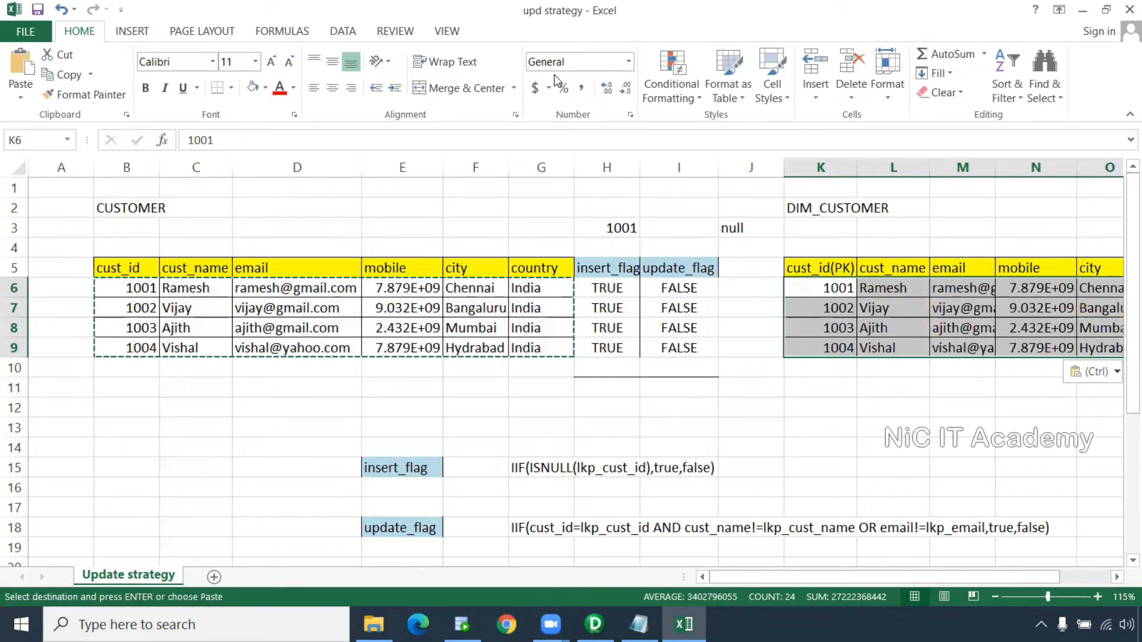
# Highlight the insert_flag expression alongside the DIM_CUSTOMER key and insert_flag columns
pyautogui.click(554, 75)
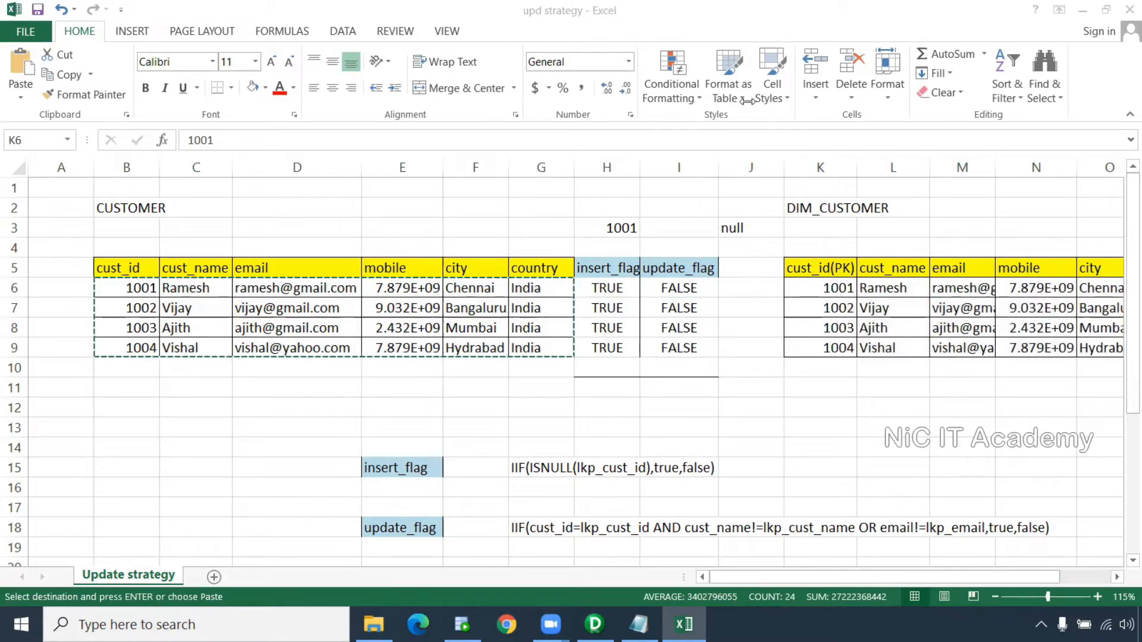
pyautogui.click(395, 467)
pyautogui.moveTo(319, 468); pyautogui.dragTo(818, 480)
pyautogui.click(933, 466)
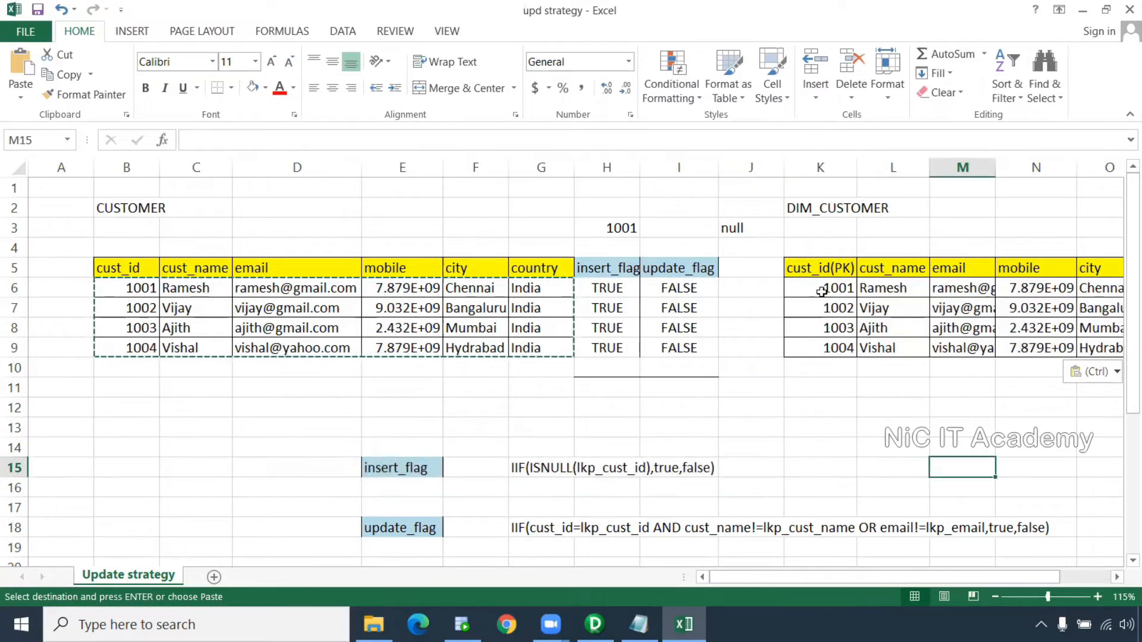
pyautogui.moveTo(499, 451); pyautogui.dragTo(774, 491)
pyautogui.moveTo(816, 244); pyautogui.dragTo(819, 408)
pyautogui.moveTo(612, 266); pyautogui.dragTo(629, 379)
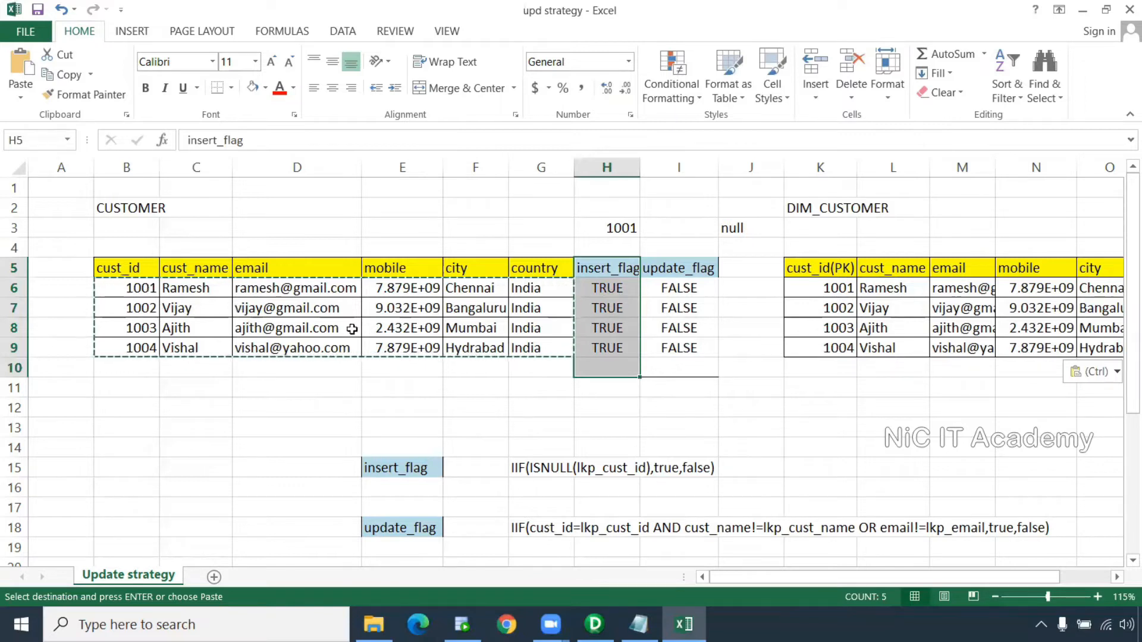
# Compare the source and DIM_CUSTOMER customer ids and highlight the insert_flag values
pyautogui.click(145, 288)
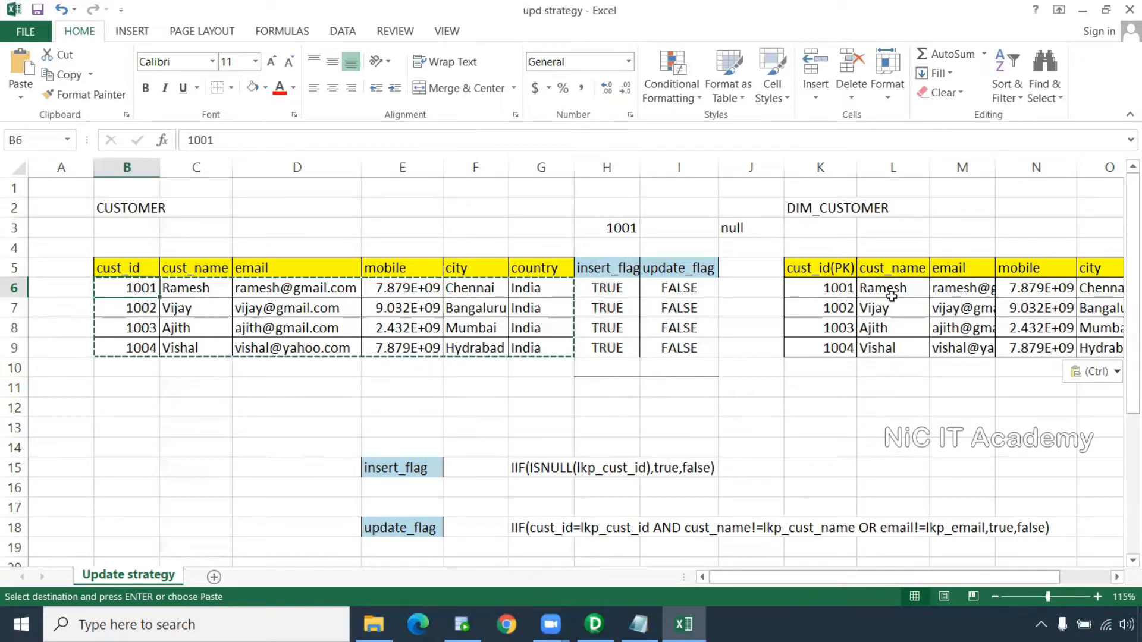
pyautogui.click(851, 290)
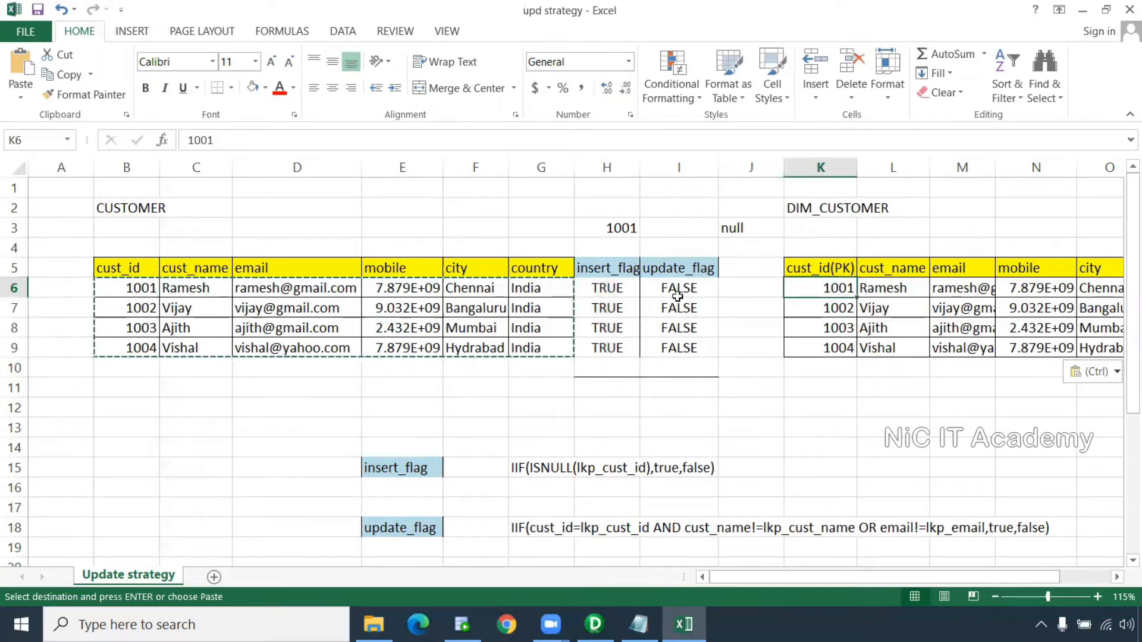
pyautogui.moveTo(607, 285); pyautogui.dragTo(601, 372)
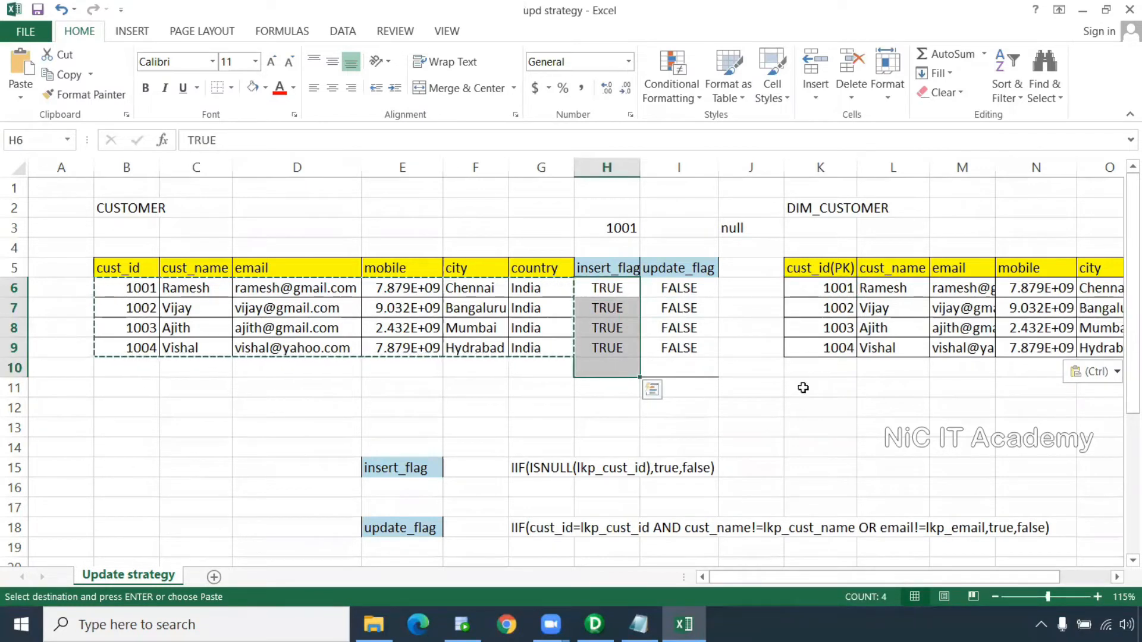
pyautogui.click(847, 370)
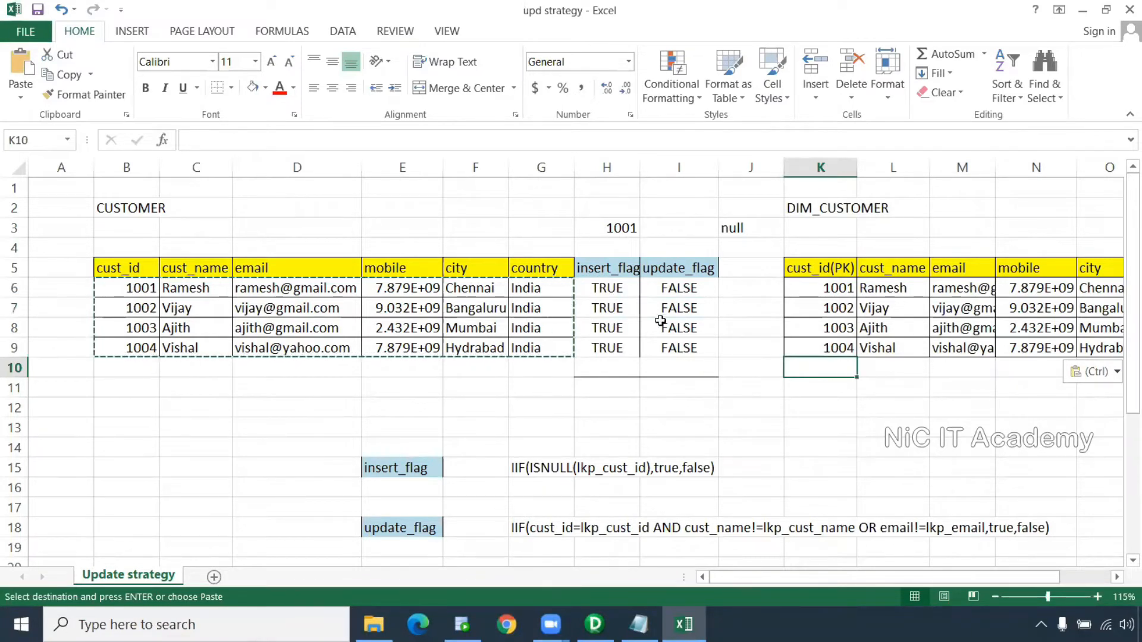
# Change H6 to FALSE and fill it down through H9
pyautogui.click(618, 288)
pyautogui.write('fa')
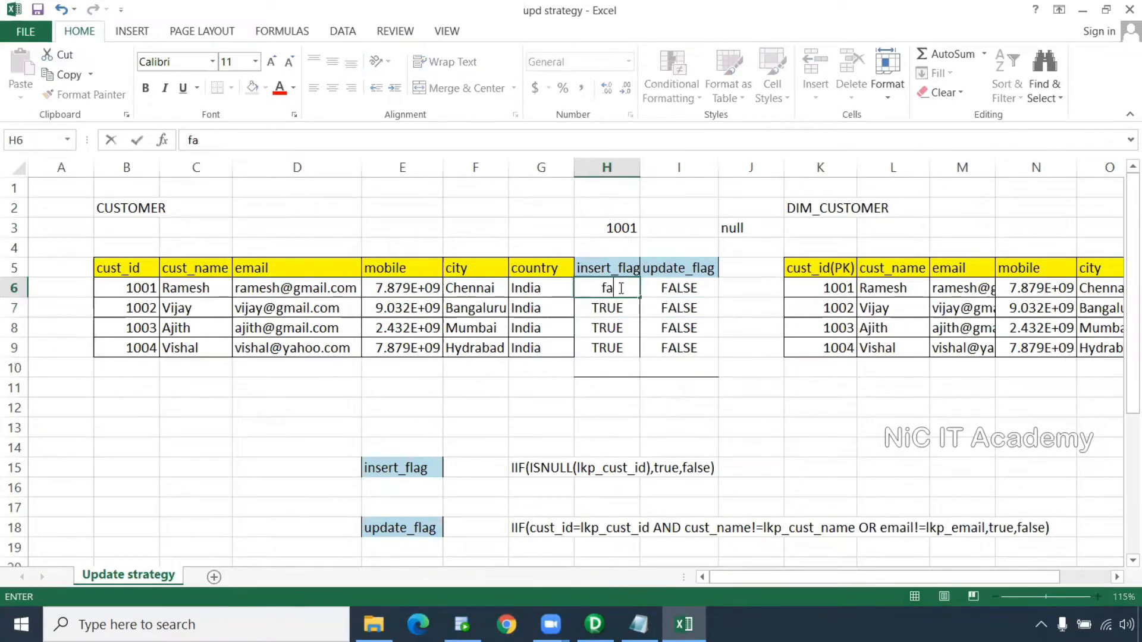
pyautogui.write('s')
pyautogui.press('BackSpace')
pyautogui.write('lse')
pyautogui.press('Return')
pyautogui.click(620, 288)
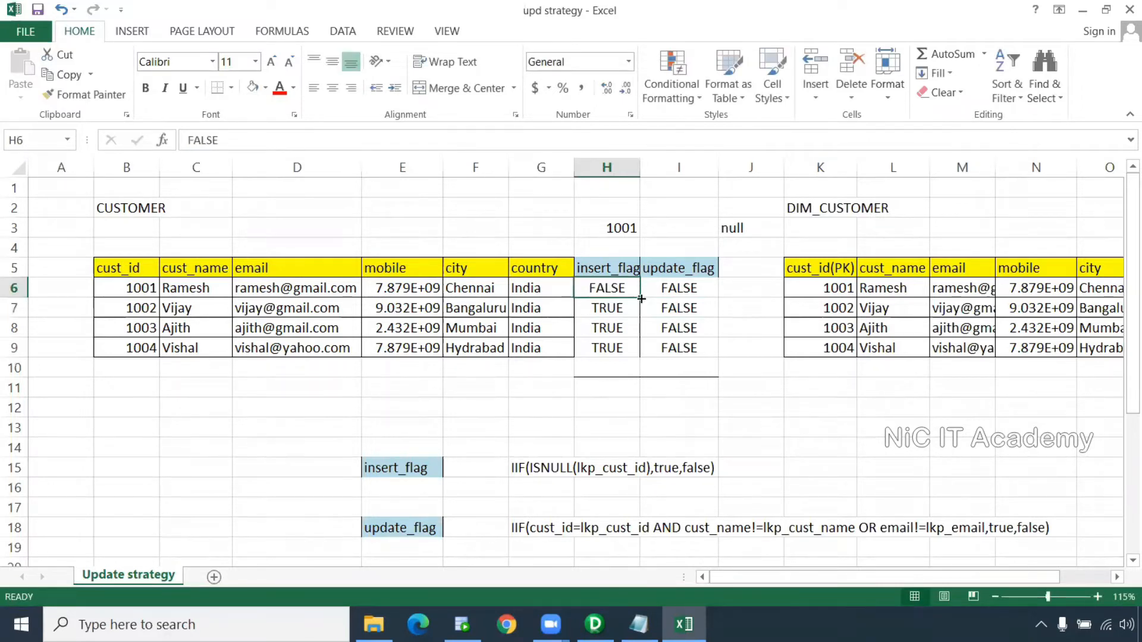
pyautogui.moveTo(639, 296); pyautogui.dragTo(640, 358)
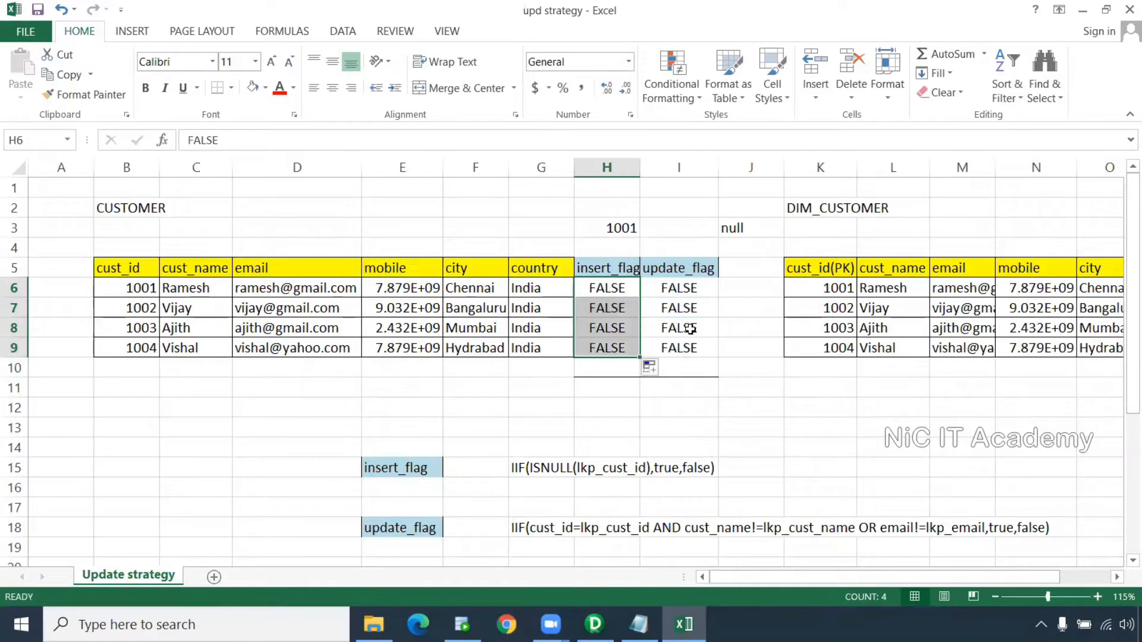
pyautogui.moveTo(150, 289); pyautogui.dragTo(553, 288)
pyautogui.moveTo(824, 288); pyautogui.dragTo(1112, 288)
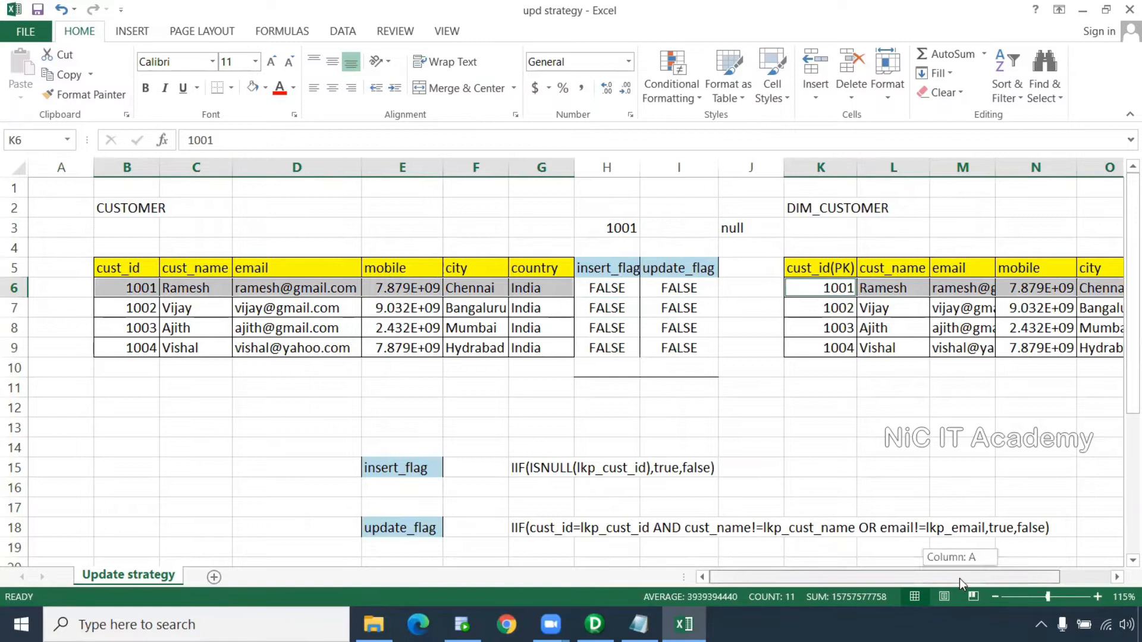
# Enter a new mobile number for customer 1002 in E7 and shade it light orange
pyautogui.keyDown('ctrl'); pyautogui.scroll(-1, 864, 453); pyautogui.keyUp('ctrl')
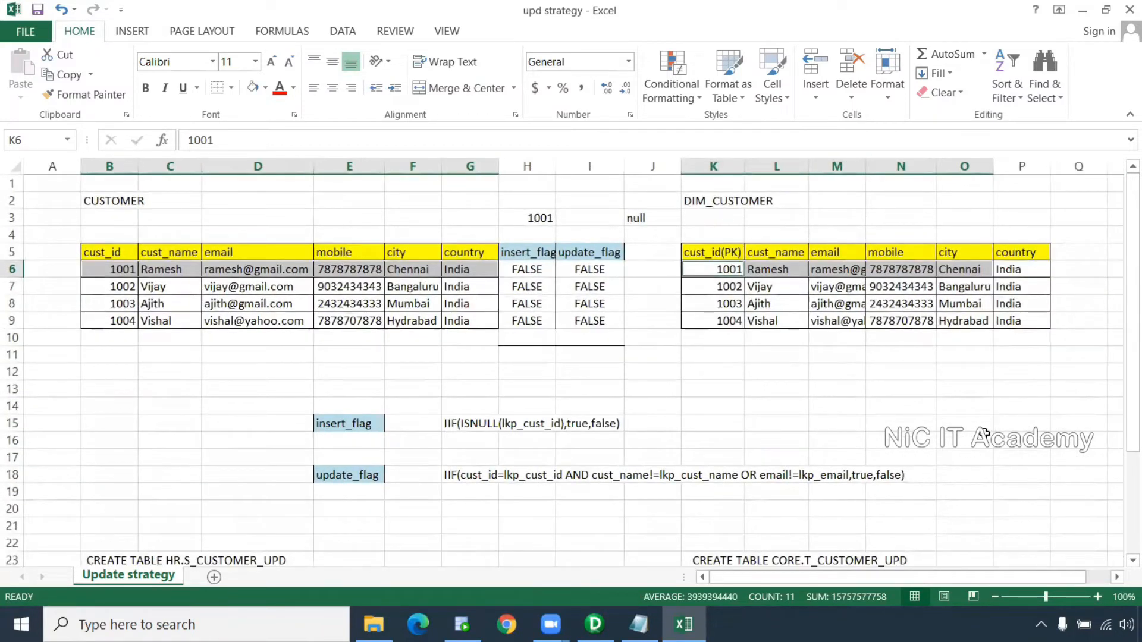
pyautogui.click(961, 441)
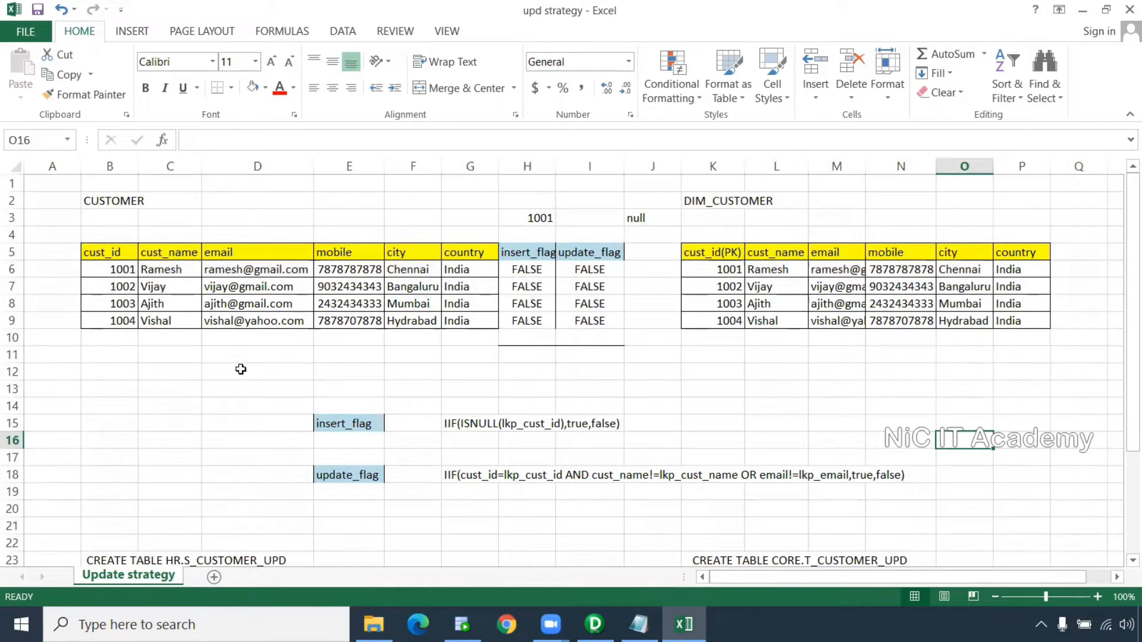
pyautogui.click(345, 287)
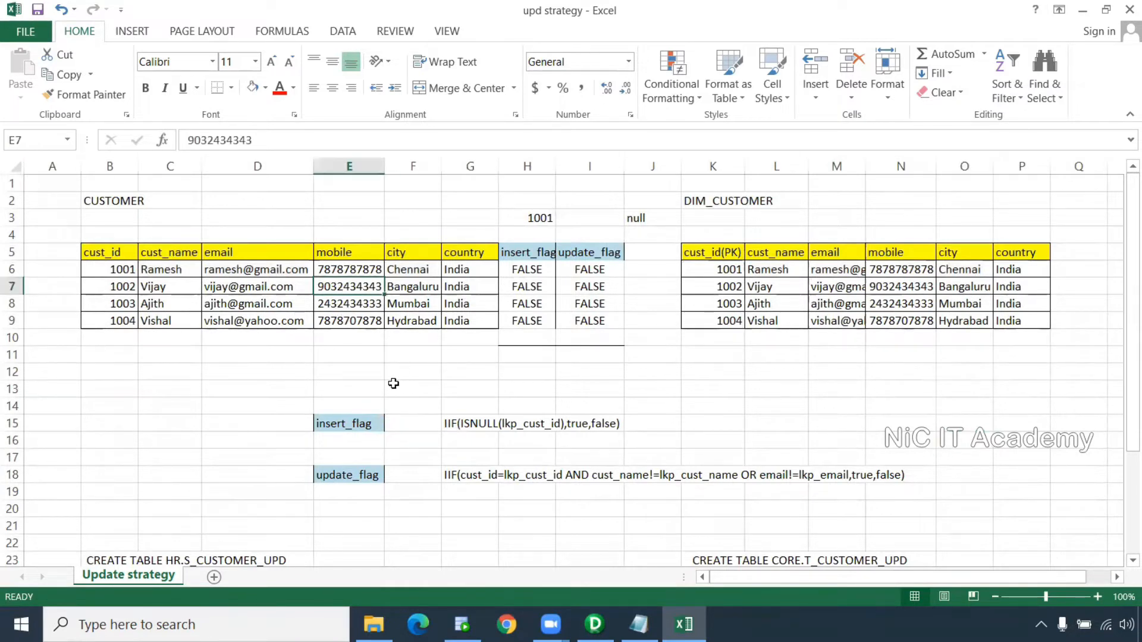
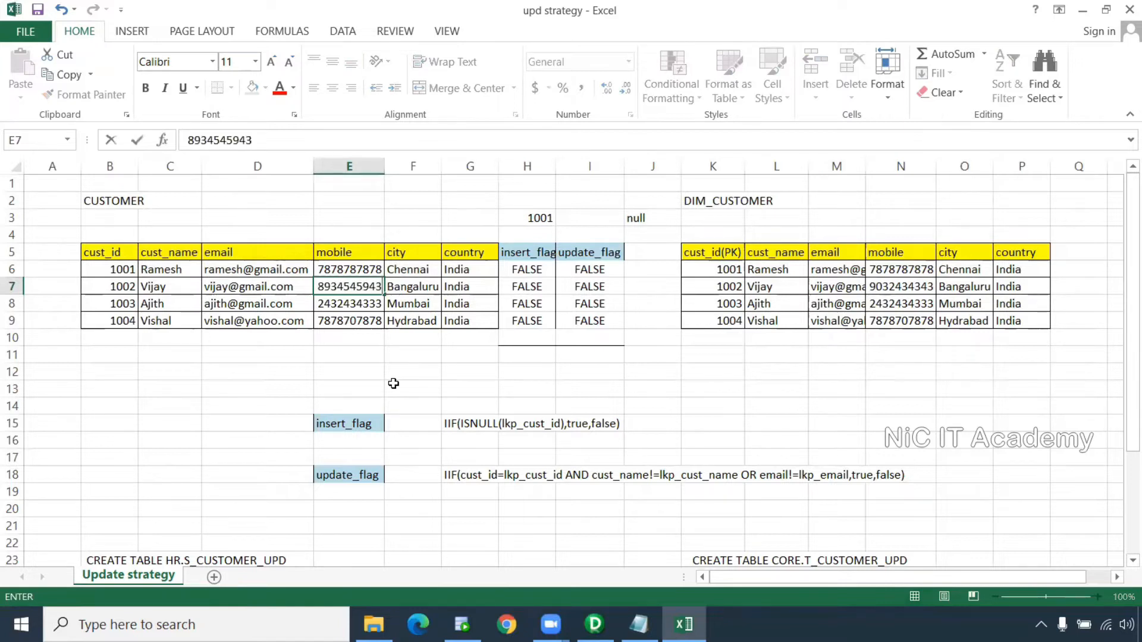
pyautogui.press('Tab')
pyautogui.click(355, 287)
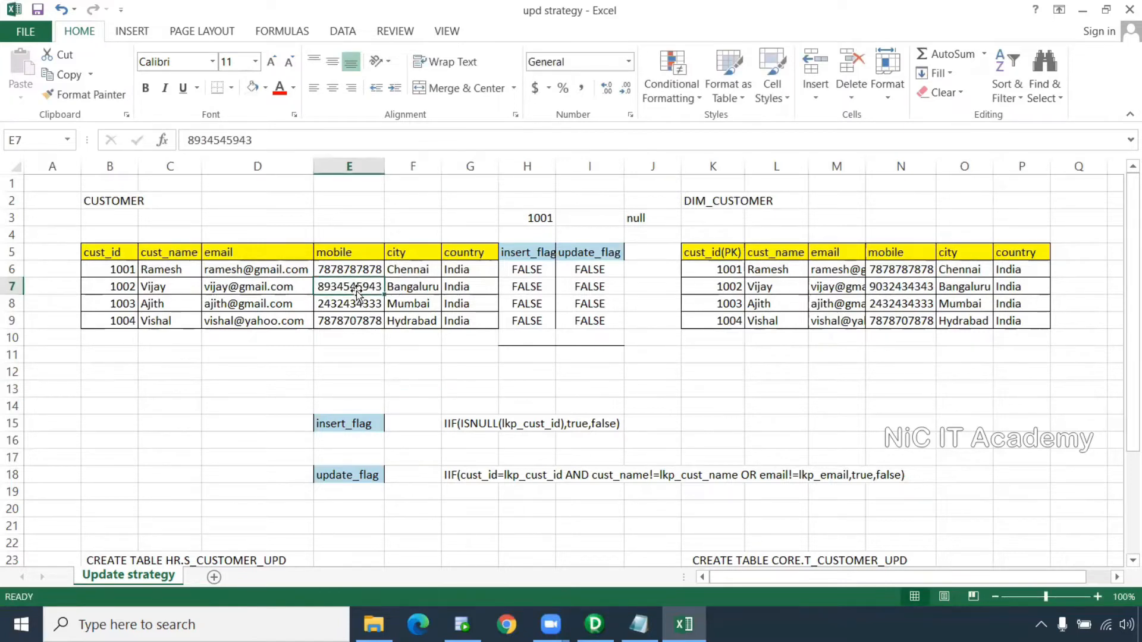
pyautogui.click(265, 91)
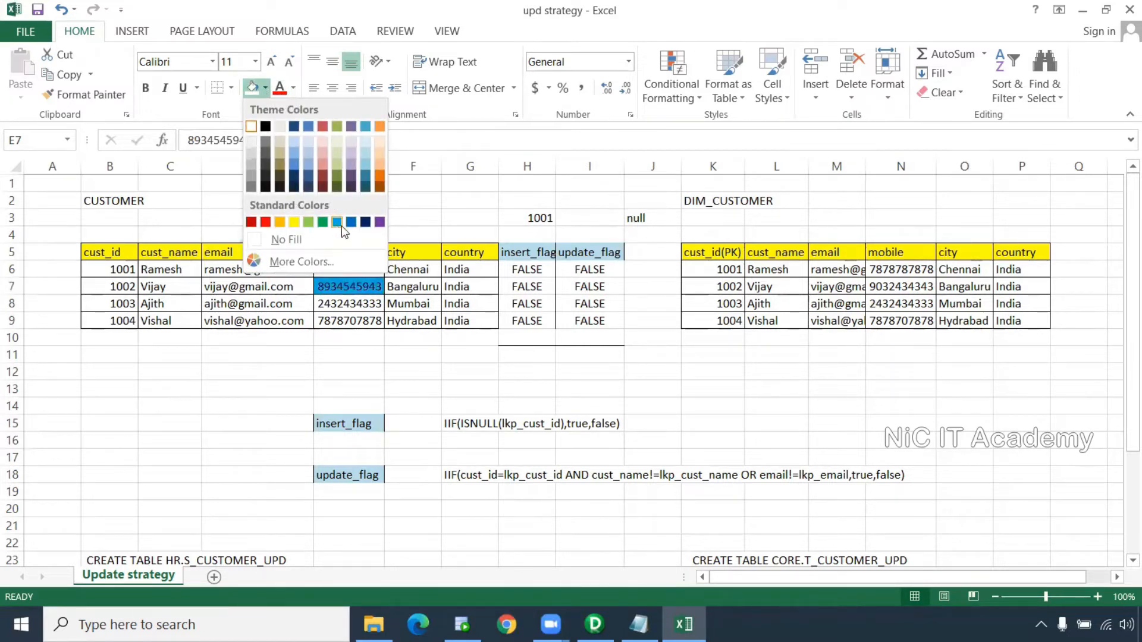
pyautogui.click(380, 152)
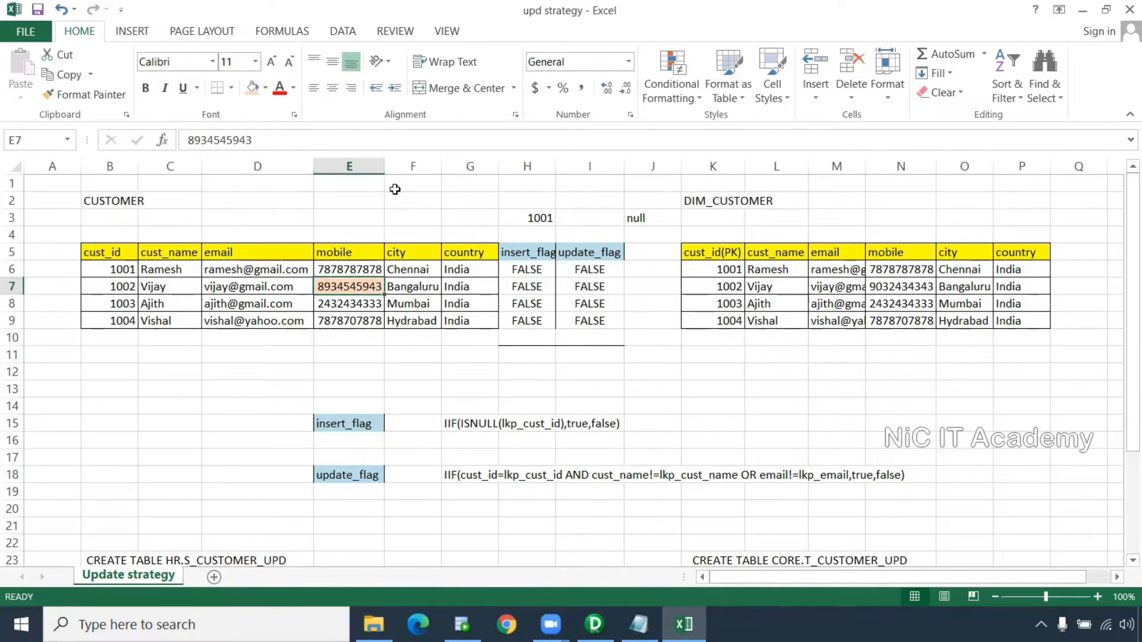
pyautogui.click(663, 385)
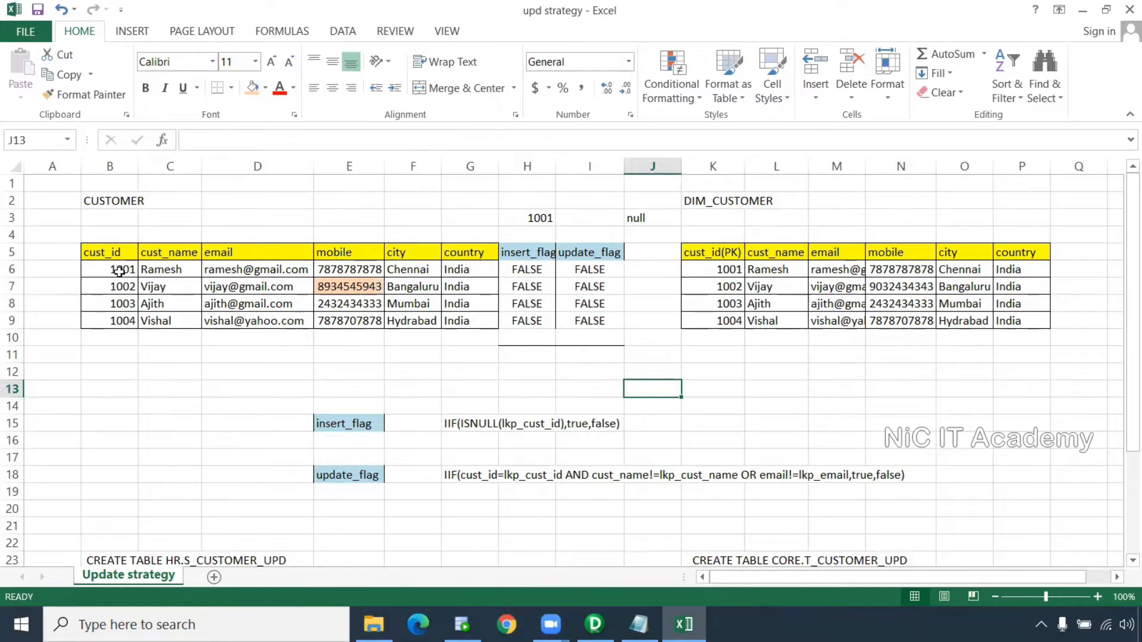
pyautogui.click(120, 271)
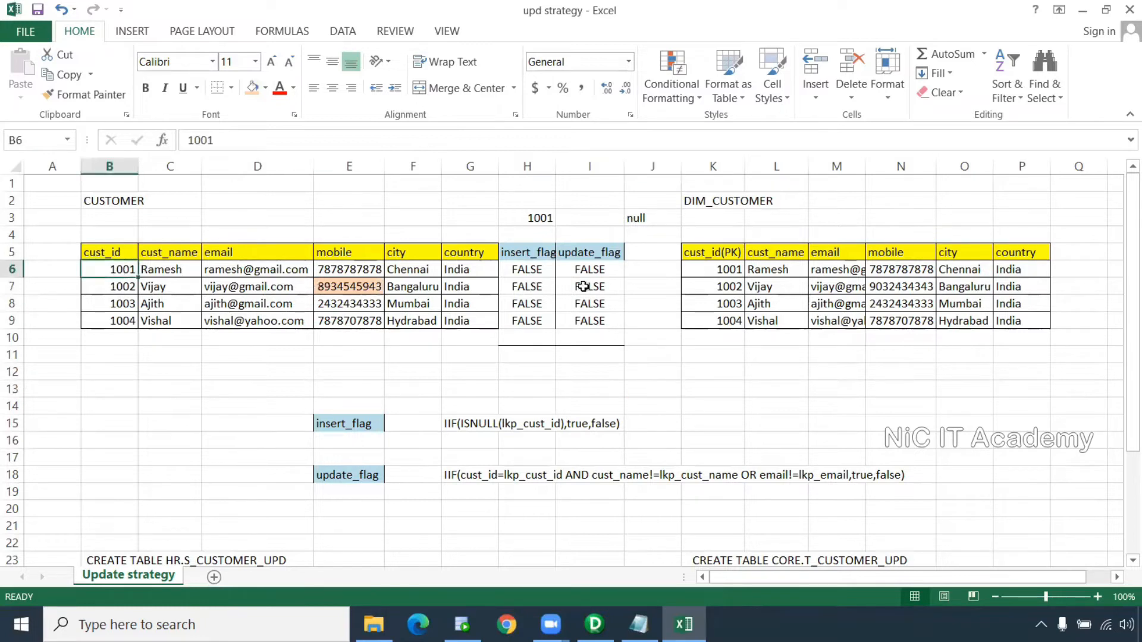
pyautogui.keyDown('ctrl'); pyautogui.click(712, 270); pyautogui.keyUp('ctrl')
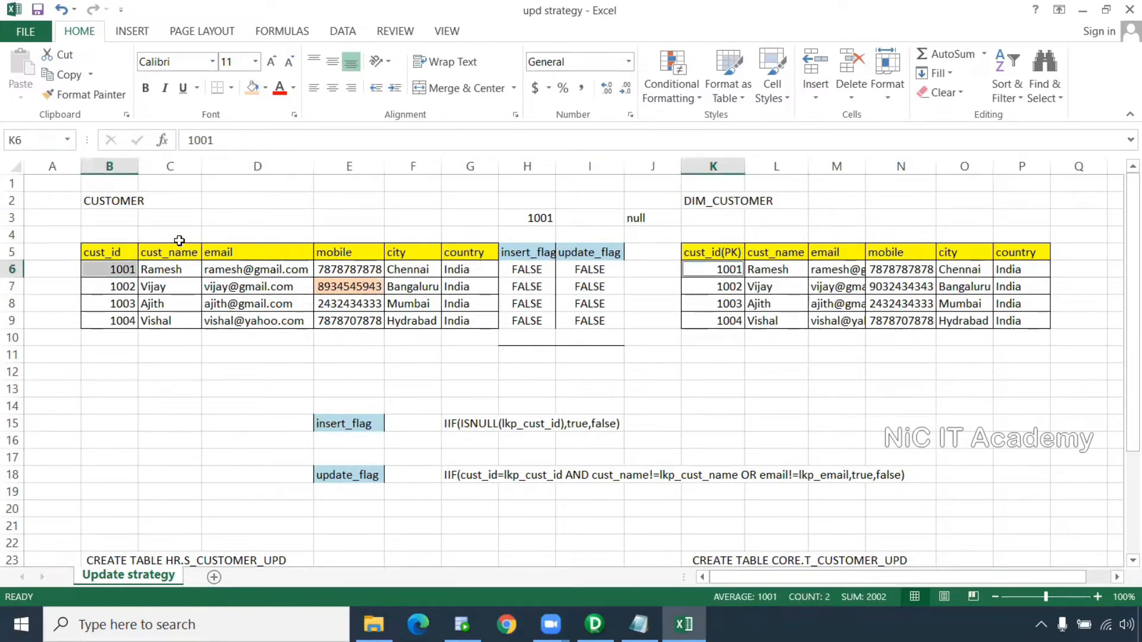
pyautogui.keyDown('ctrl'); pyautogui.click(172, 268); pyautogui.keyUp('ctrl')
pyautogui.keyDown('ctrl'); pyautogui.click(256, 268); pyautogui.keyUp('ctrl')
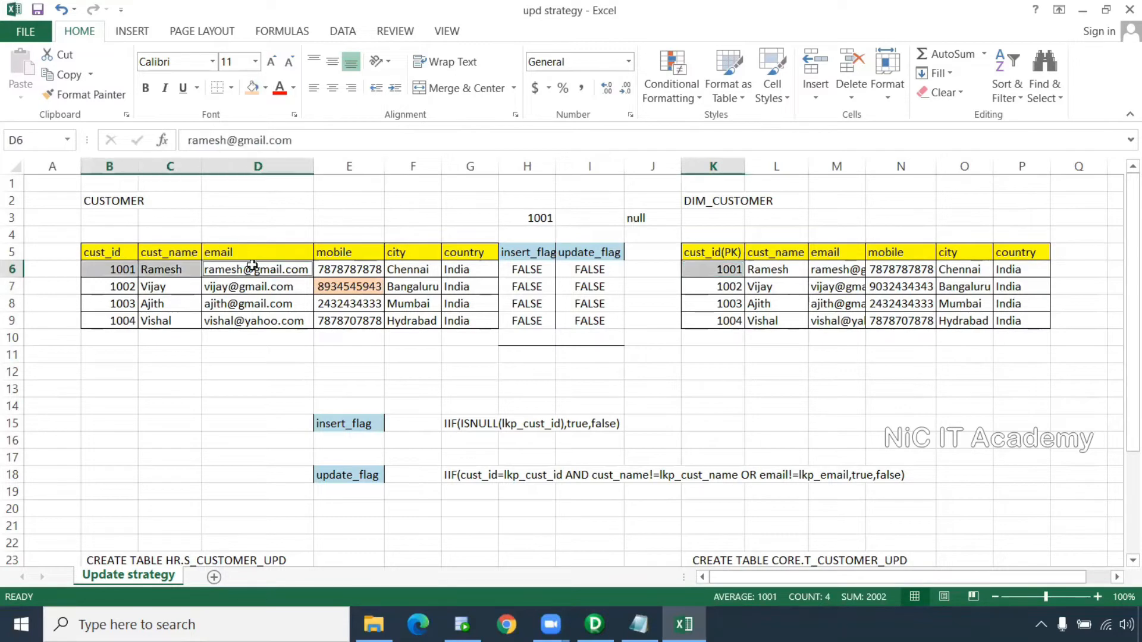
pyautogui.keyDown('ctrl'); pyautogui.click(337, 269); pyautogui.keyUp('ctrl')
pyautogui.keyDown('ctrl'); pyautogui.click(426, 269); pyautogui.keyUp('ctrl')
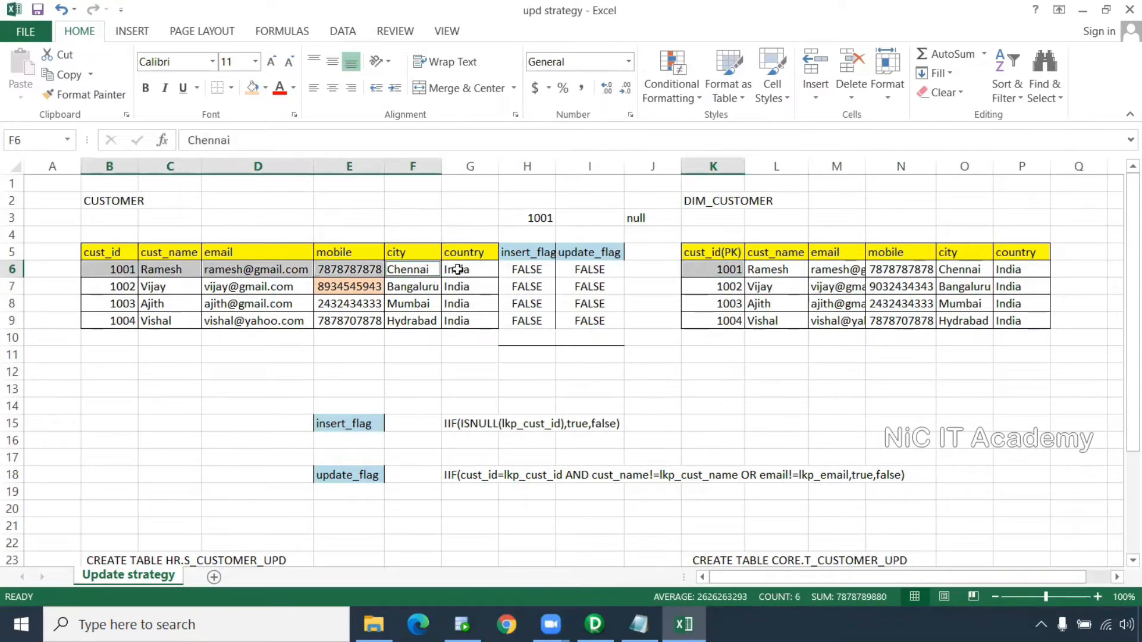
pyautogui.keyDown('ctrl'); pyautogui.click(464, 269); pyautogui.keyUp('ctrl')
pyautogui.click(773, 270)
pyautogui.click(820, 270)
pyautogui.click(892, 270)
pyautogui.click(954, 269)
pyautogui.click(1007, 271)
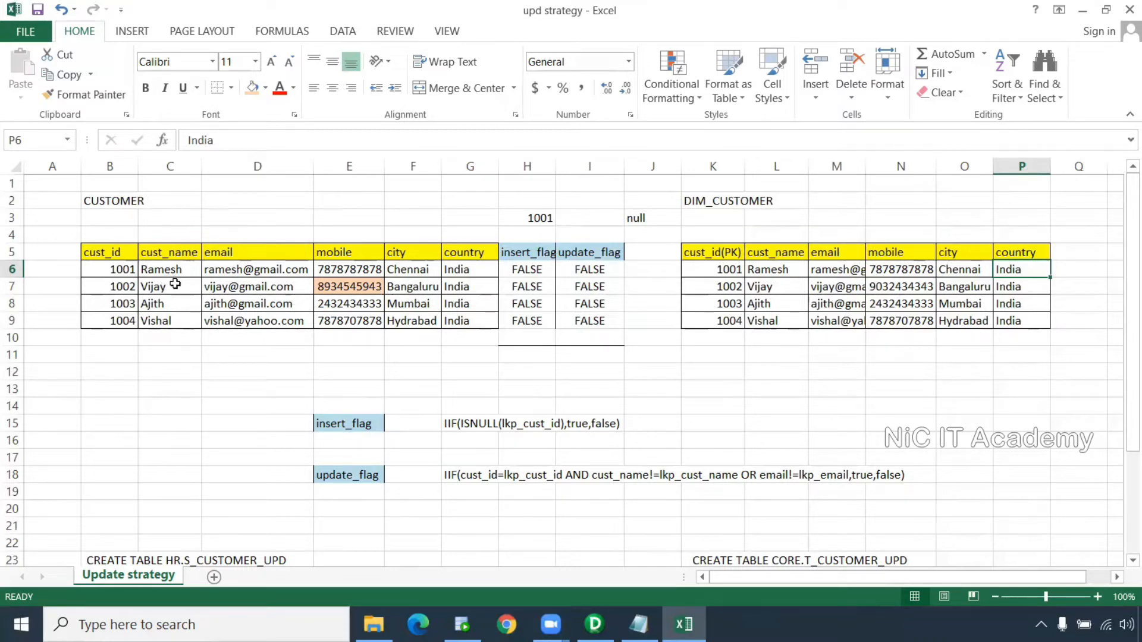
pyautogui.click(119, 287)
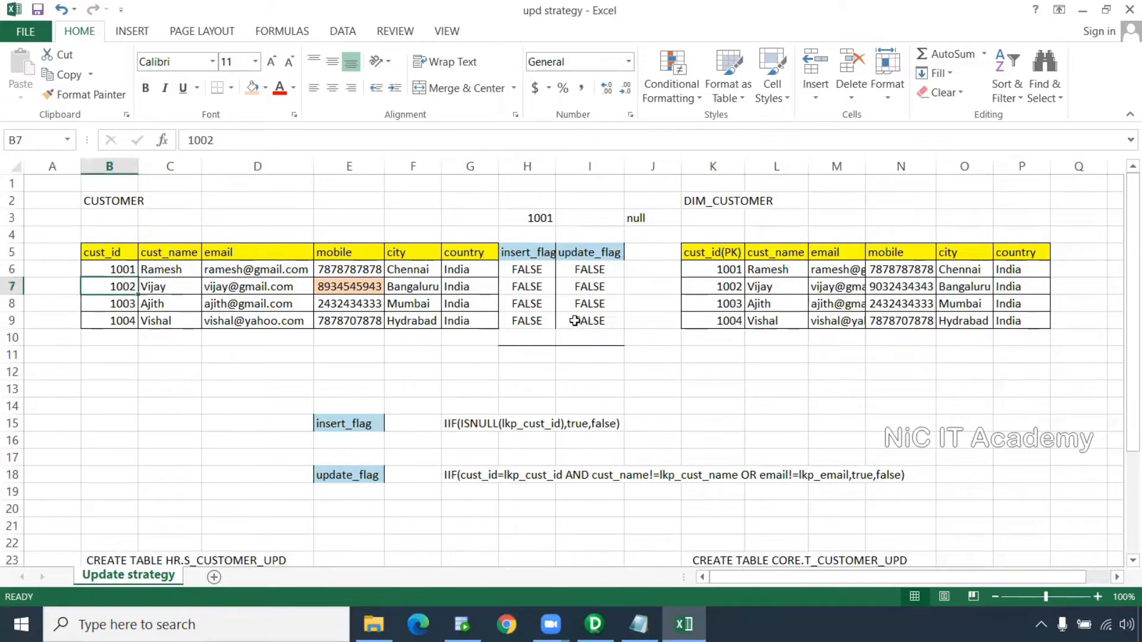
pyautogui.keyDown('ctrl'); pyautogui.click(719, 290); pyautogui.keyUp('ctrl')
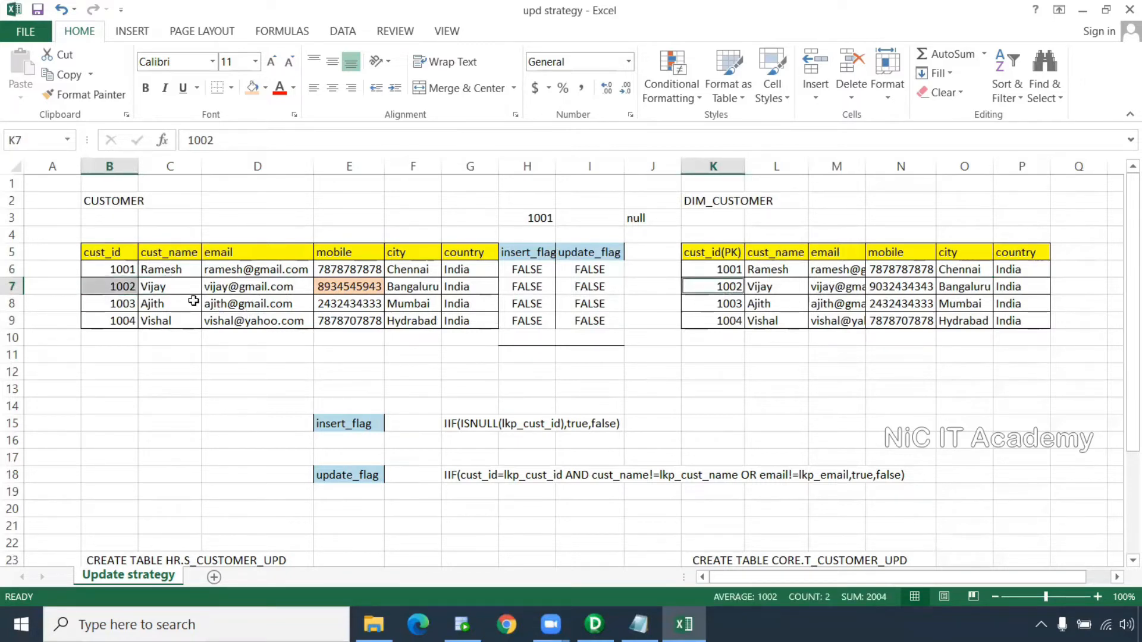
pyautogui.click(167, 286)
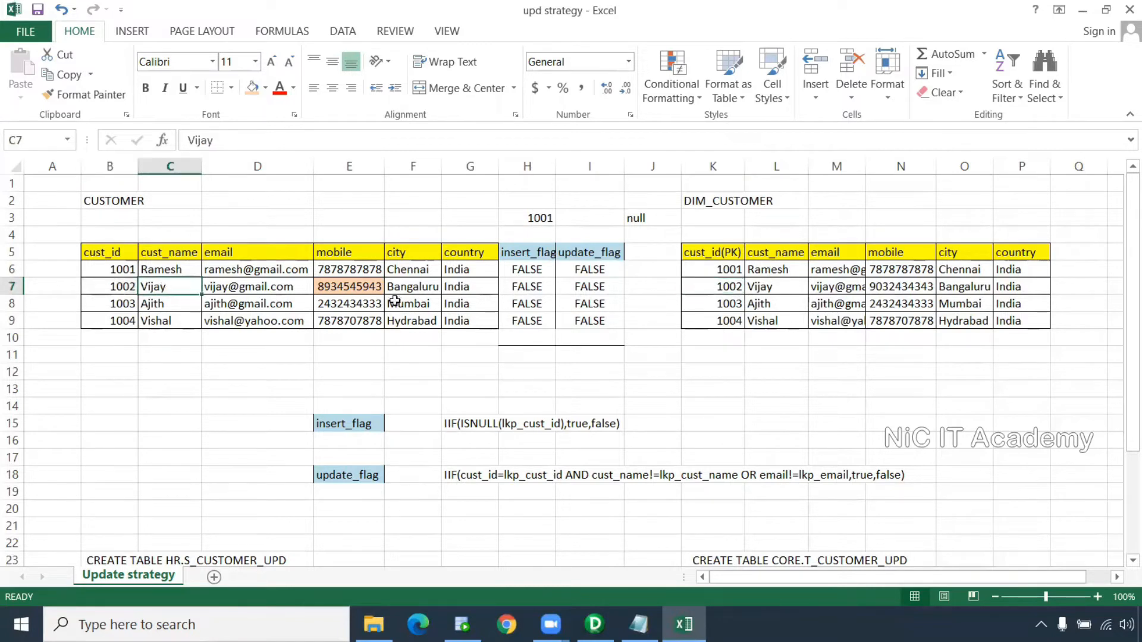
pyautogui.keyDown('ctrl'); pyautogui.click(786, 287); pyautogui.keyUp('ctrl')
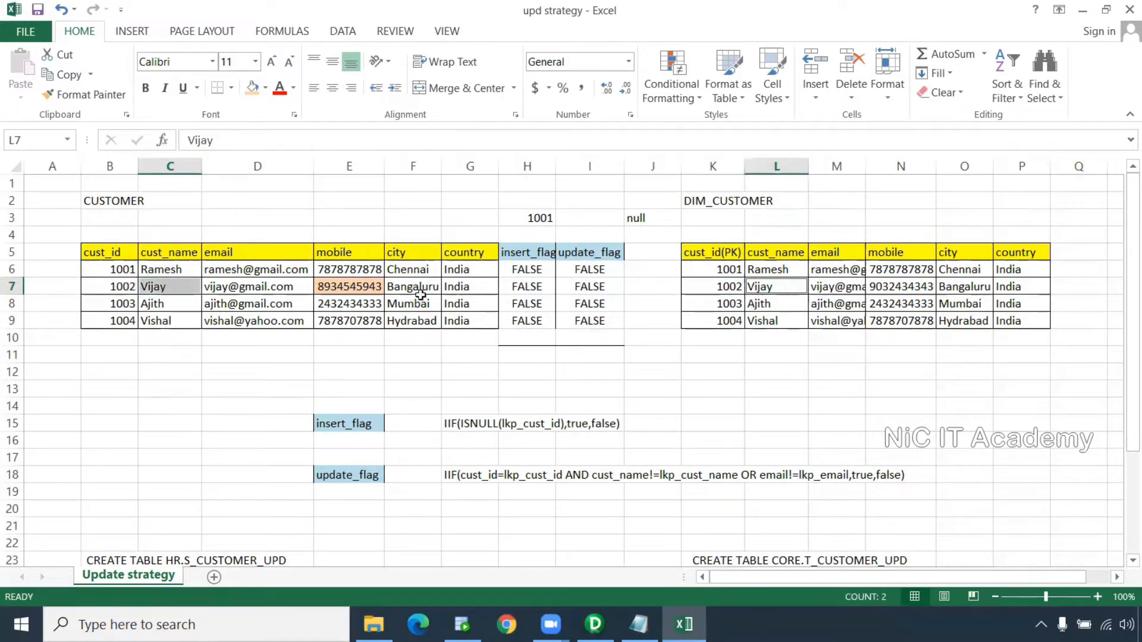
# After comparing 1002's source and target email and mobile, set I7 to TRUE with orange fill
pyautogui.click(281, 292)
pyautogui.keyDown('ctrl'); pyautogui.click(831, 290); pyautogui.keyUp('ctrl')
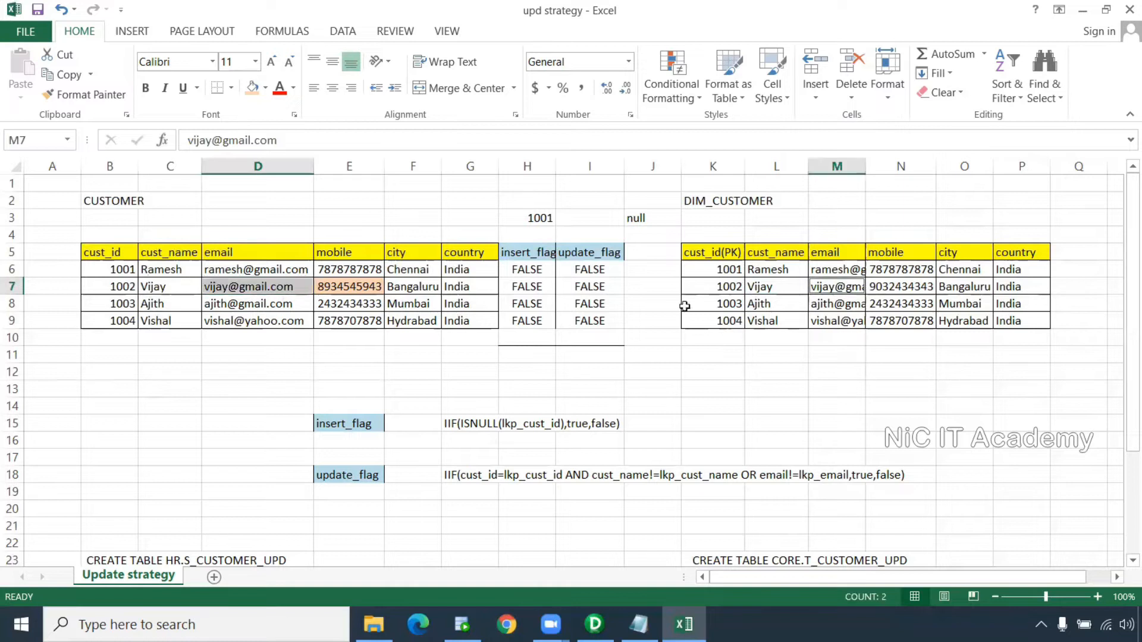
pyautogui.click(350, 286)
pyautogui.keyDown('ctrl'); pyautogui.click(895, 285); pyautogui.keyUp('ctrl')
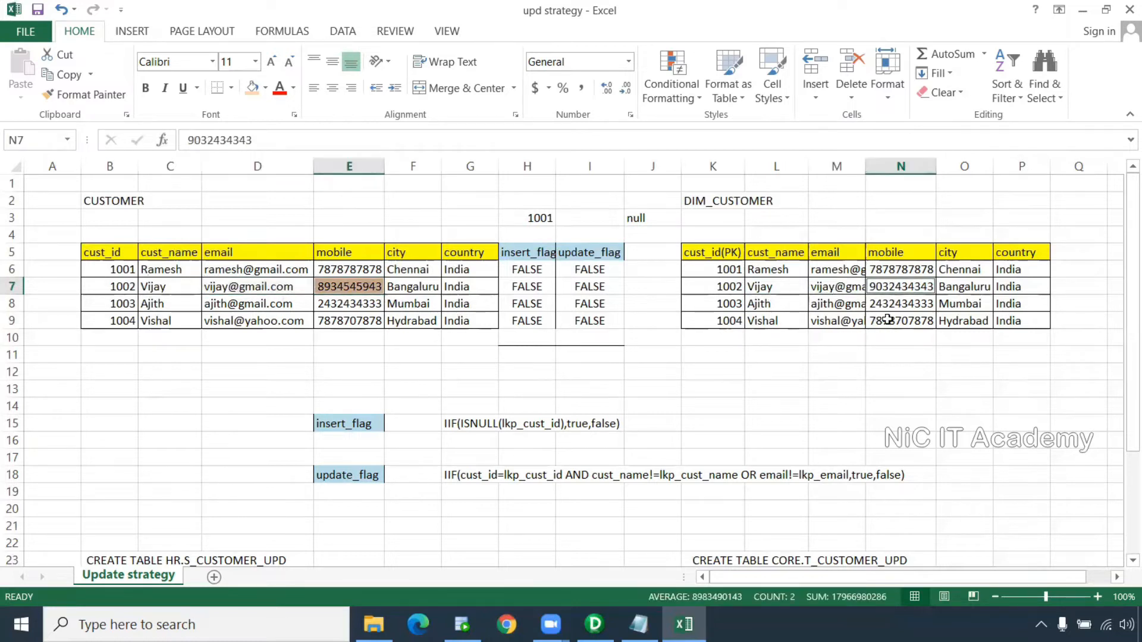
pyautogui.click(602, 291)
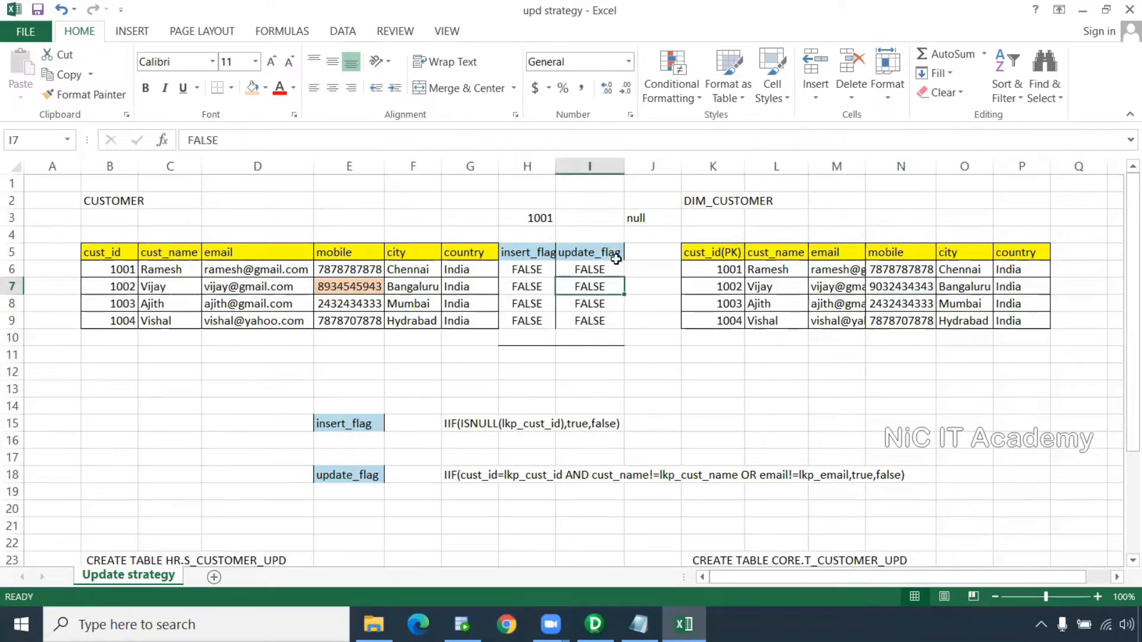
pyautogui.write('T')
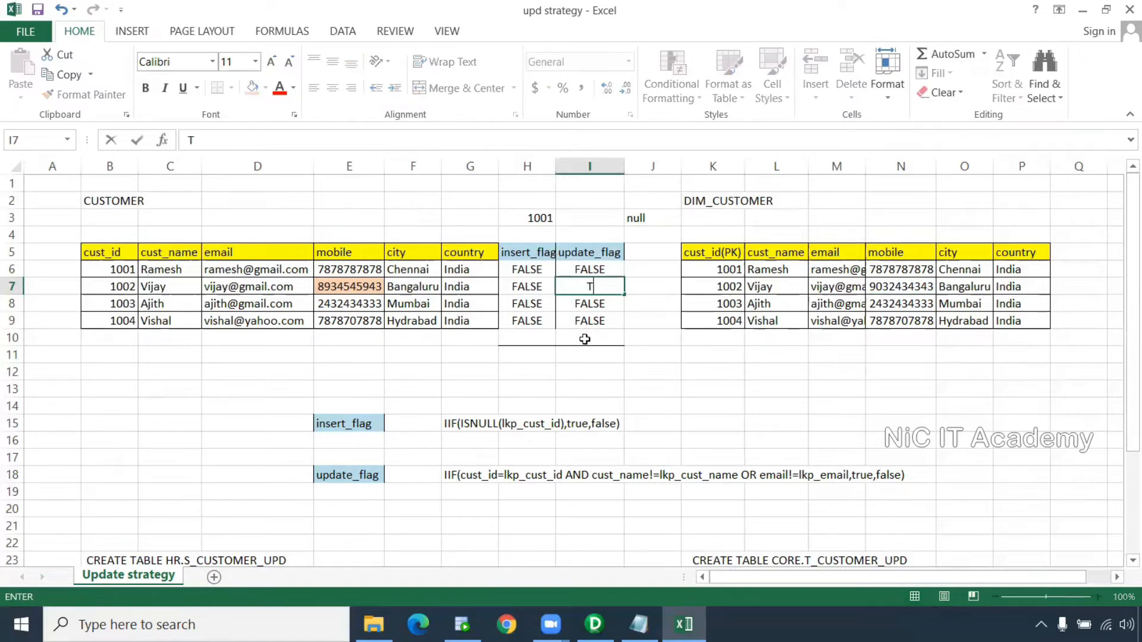
pyautogui.write('rue')
pyautogui.press('Return')
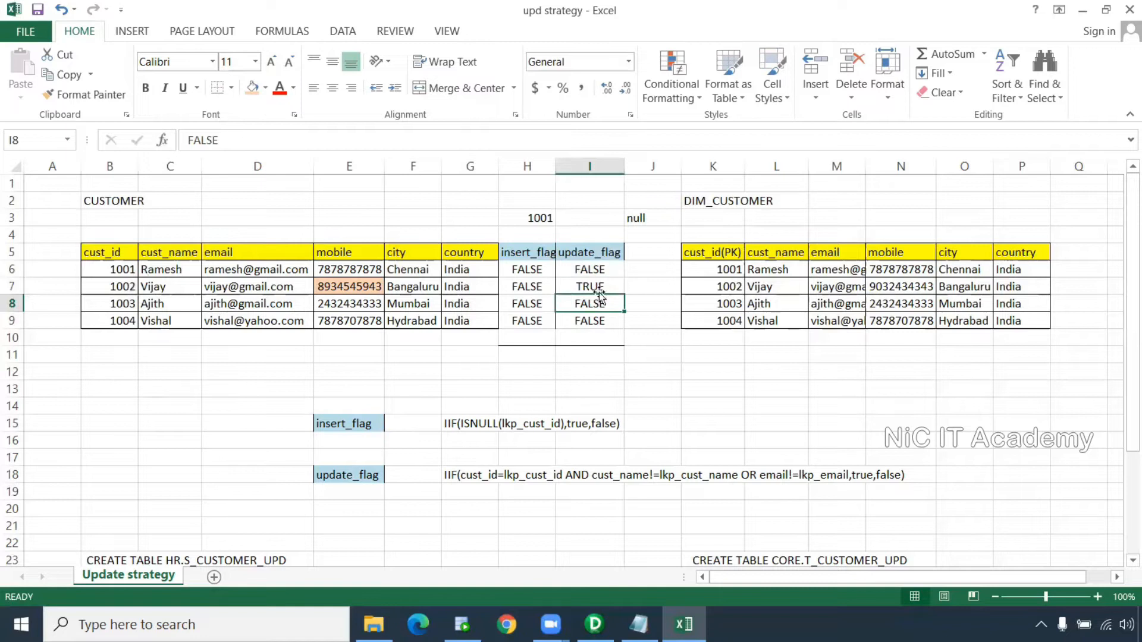
pyautogui.click(596, 286)
pyautogui.click(252, 88)
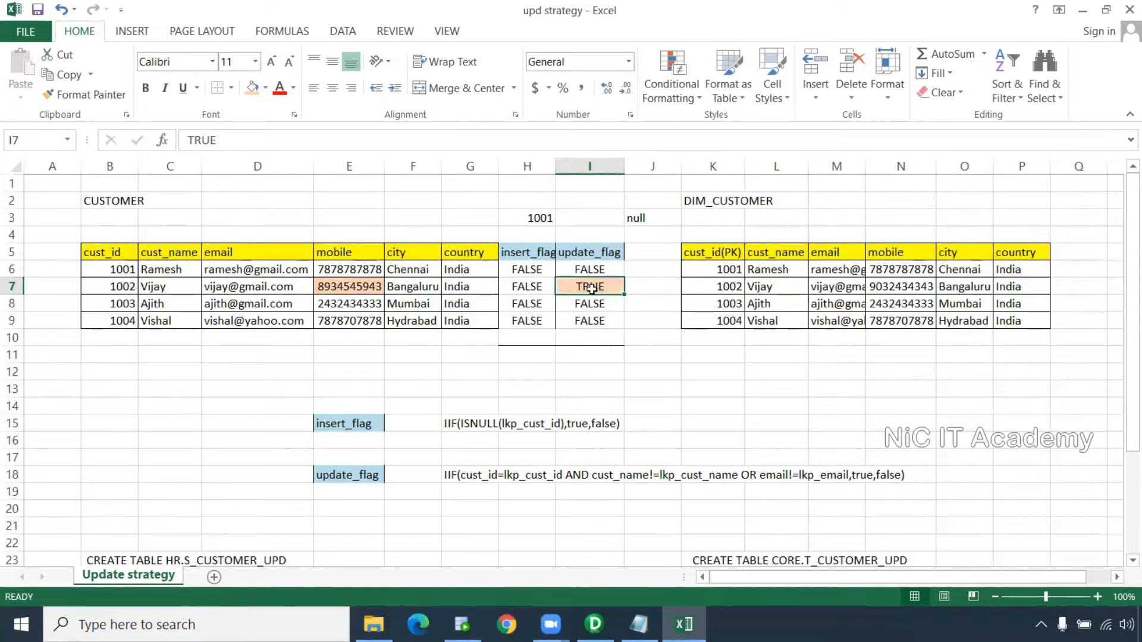
# Copy customer 1002's name-through-country source values over its DIM_CUSTOMER row 7
pyautogui.moveTo(122, 286); pyautogui.dragTo(495, 290)
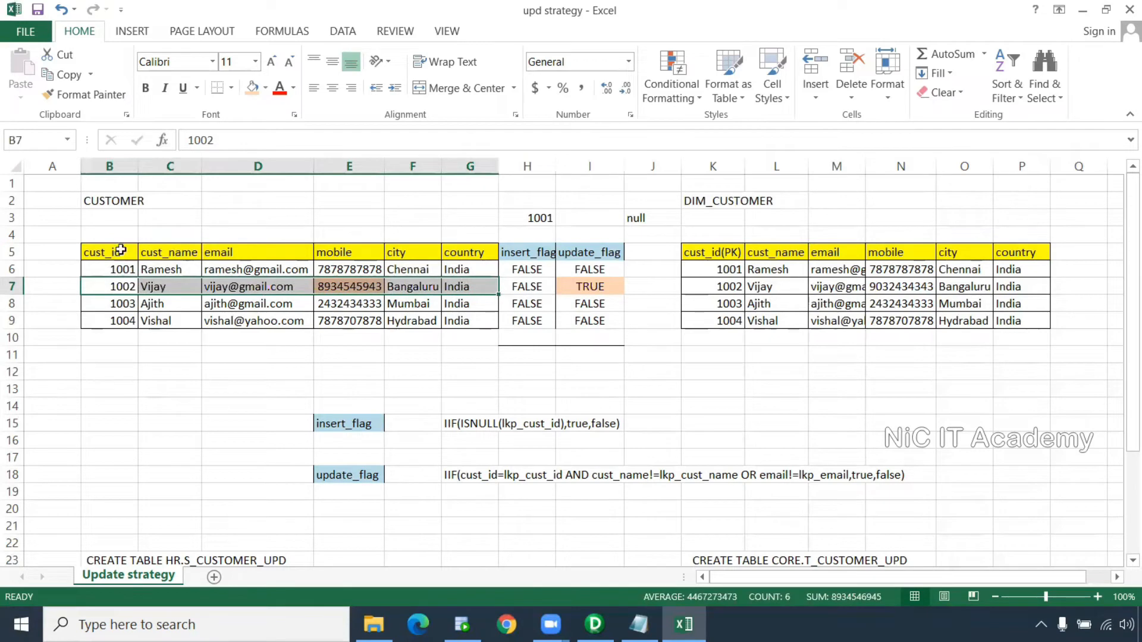
pyautogui.click(120, 286)
pyautogui.click(710, 290)
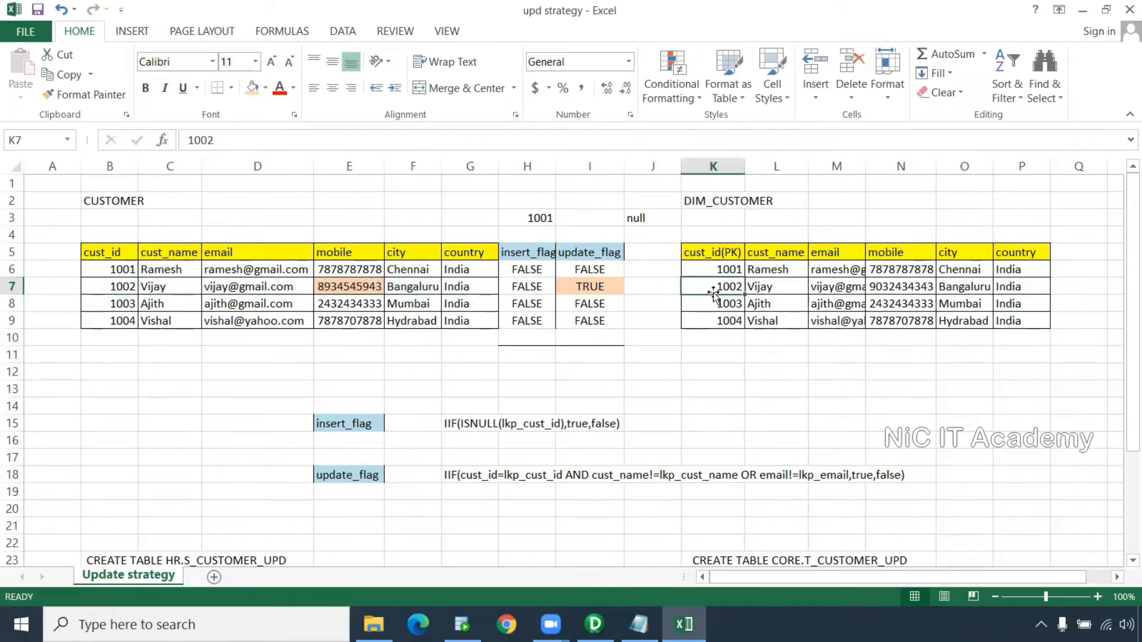
pyautogui.click(364, 287)
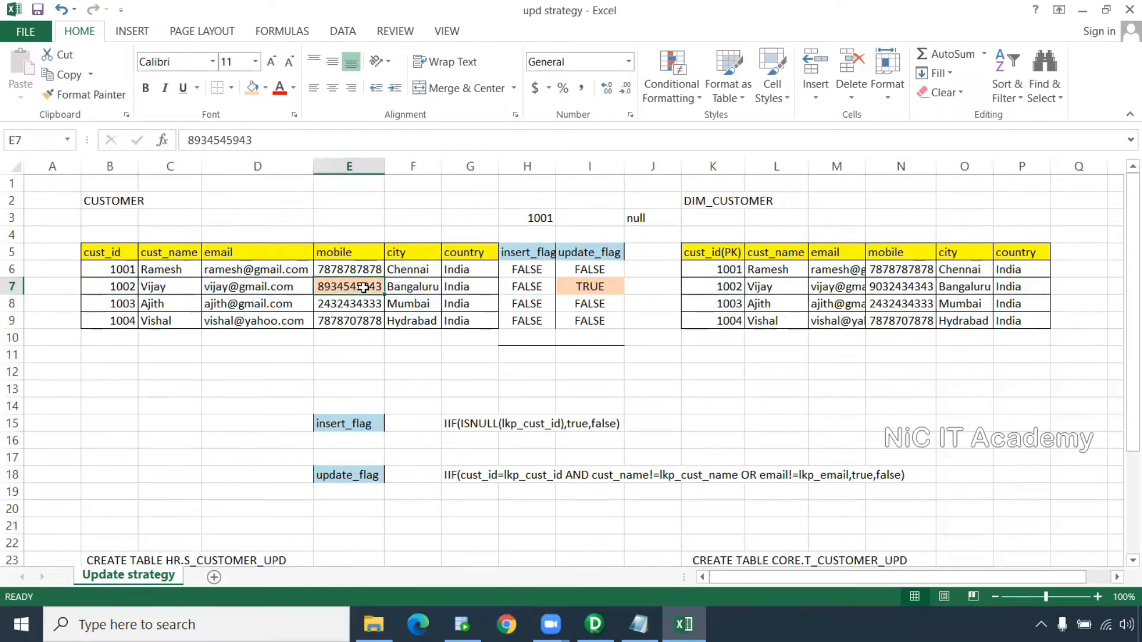
pyautogui.hotkey('ctrl', 'c')
pyautogui.moveTo(186, 289); pyautogui.dragTo(487, 286)
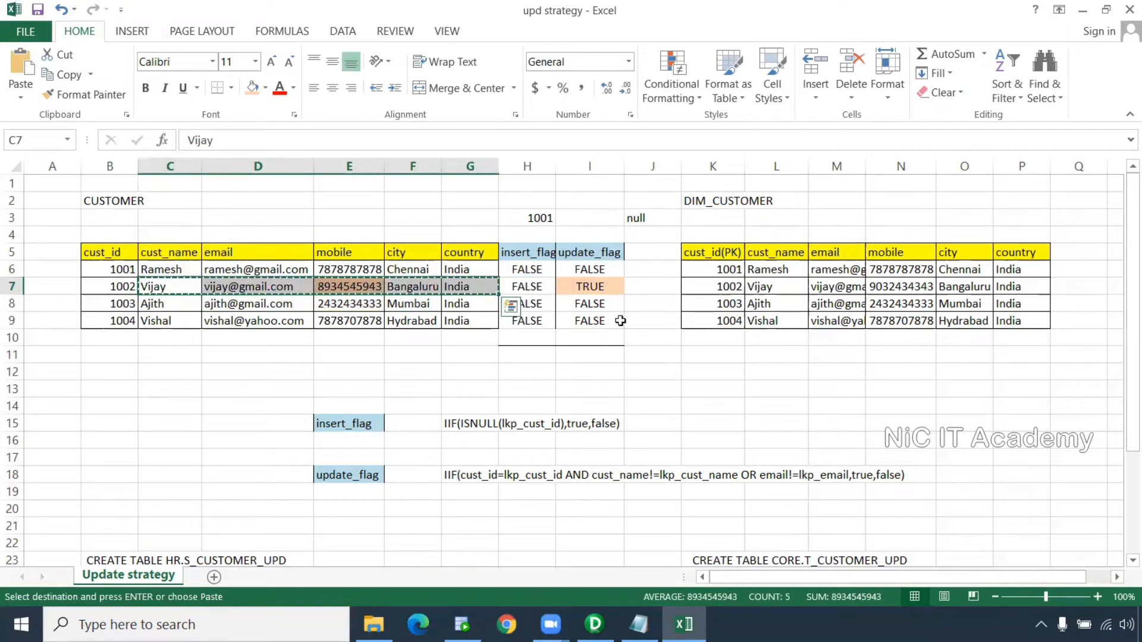
pyautogui.click(758, 287)
pyautogui.hotkey('ctrl', 'v')
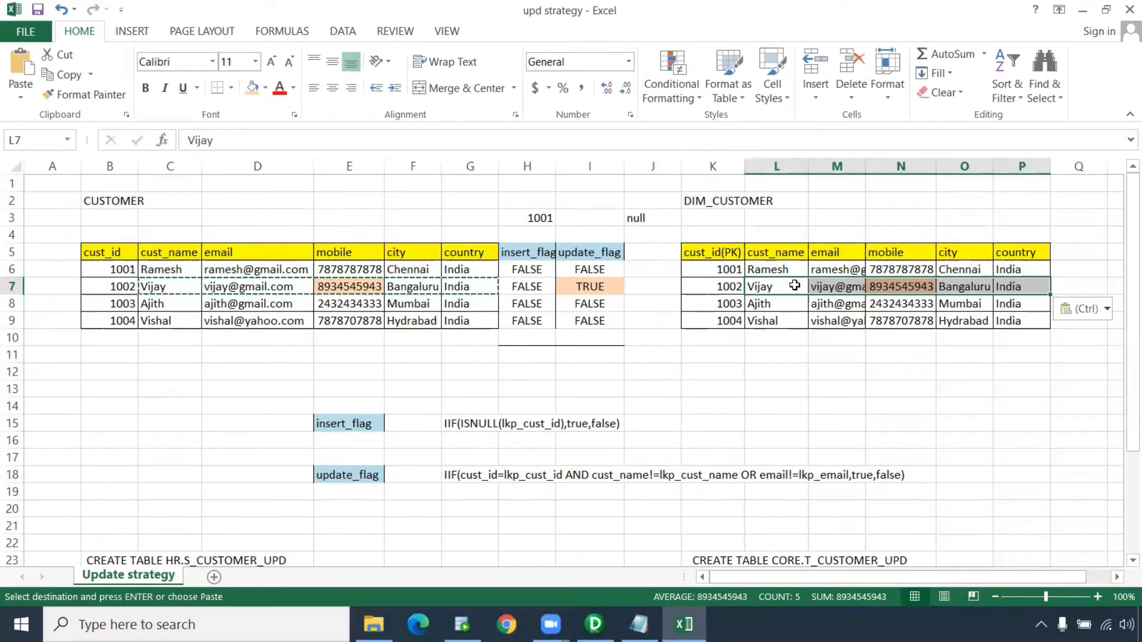
pyautogui.click(482, 401)
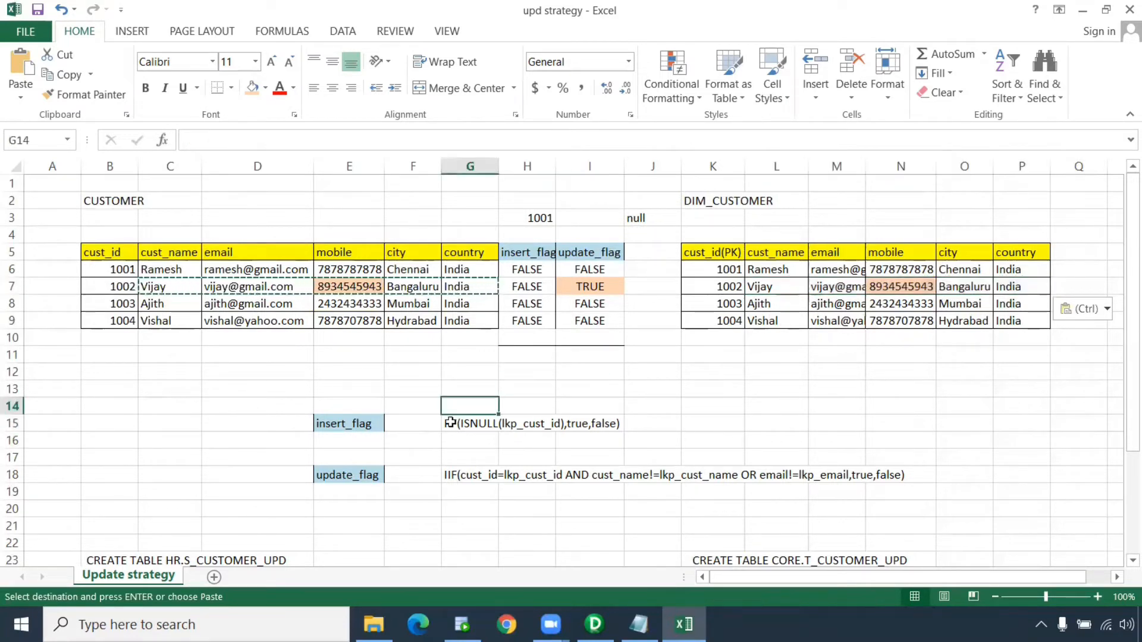
# Review the CORE.T_CUSTOMER_UPD table definition and compare customer 1002's source and target rows
pyautogui.scroll(-3, 450, 422)
pyautogui.moveTo(91, 403); pyautogui.dragTo(307, 552)
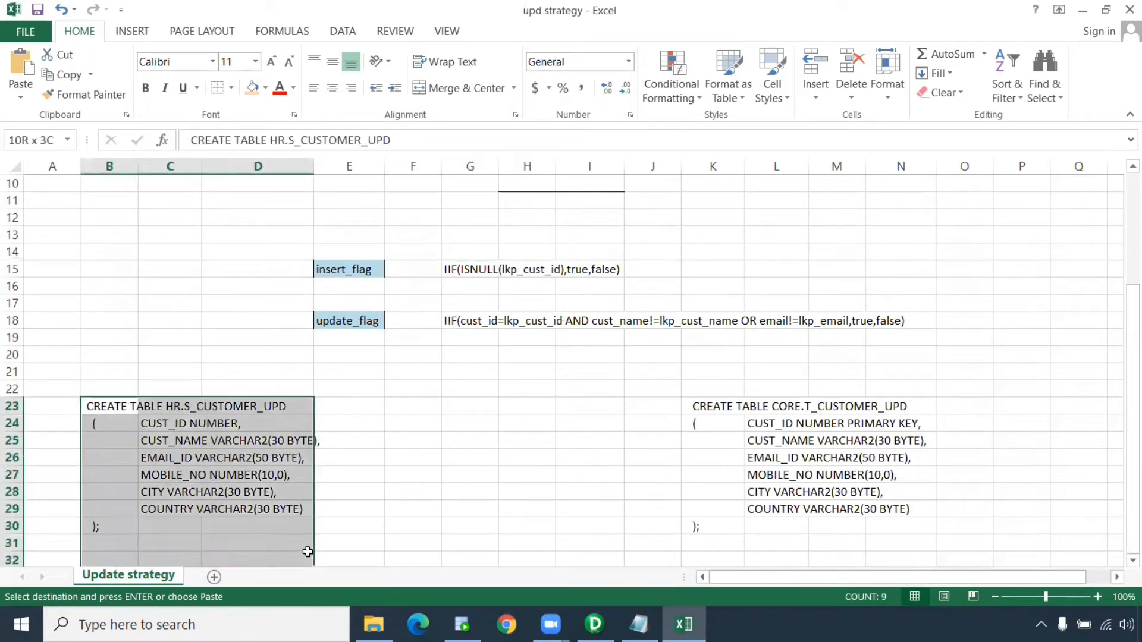
pyautogui.moveTo(701, 400); pyautogui.dragTo(909, 537)
pyautogui.scroll(3, 101, 266)
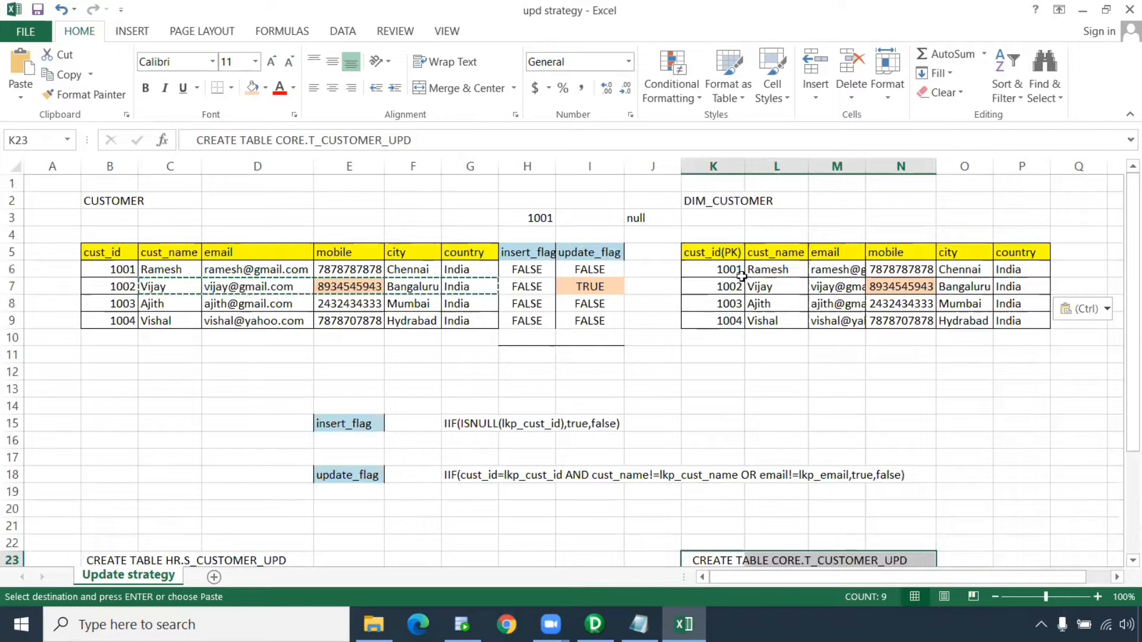
pyautogui.click(850, 405)
pyautogui.press('Escape')
pyautogui.click(232, 390)
pyautogui.moveTo(134, 286); pyautogui.dragTo(588, 287)
pyautogui.moveTo(711, 287); pyautogui.dragTo(1035, 280)
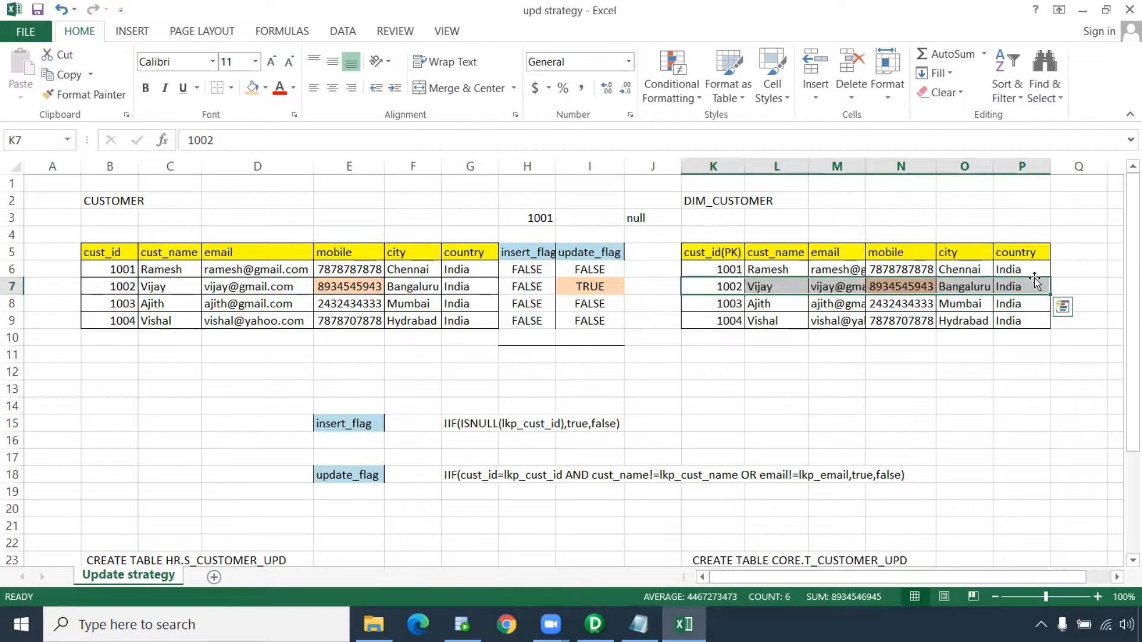
pyautogui.click(587, 371)
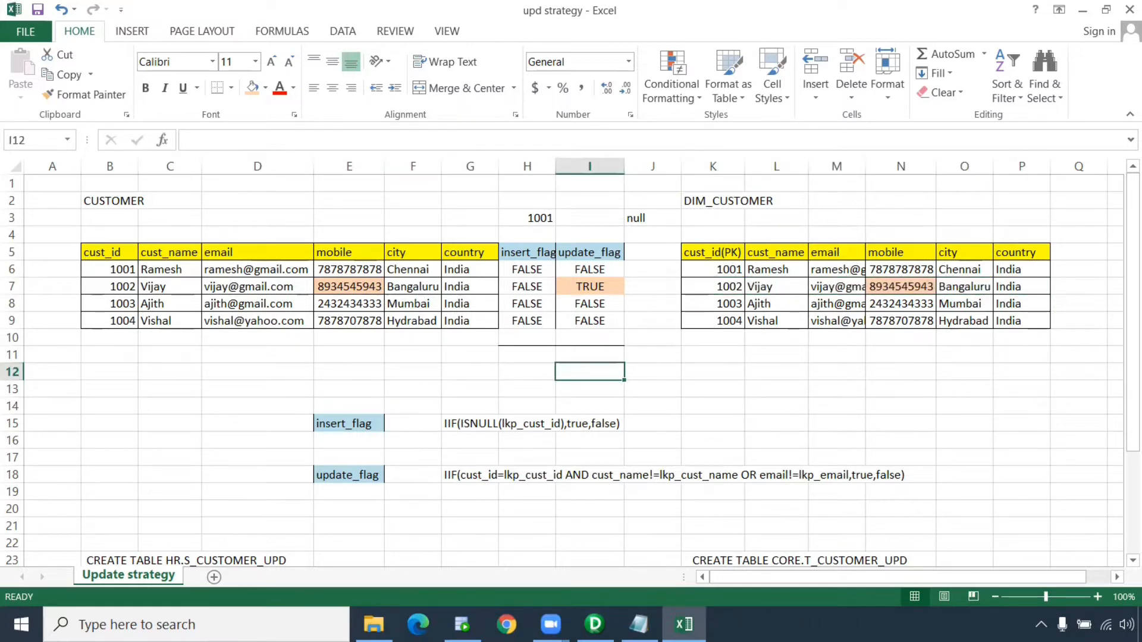
# Connect to the rep repository with its password and switch to Oracle SQL Developer
pyautogui.hotkey('alt', 'Tab')
pyautogui.doubleClick(72, 135)
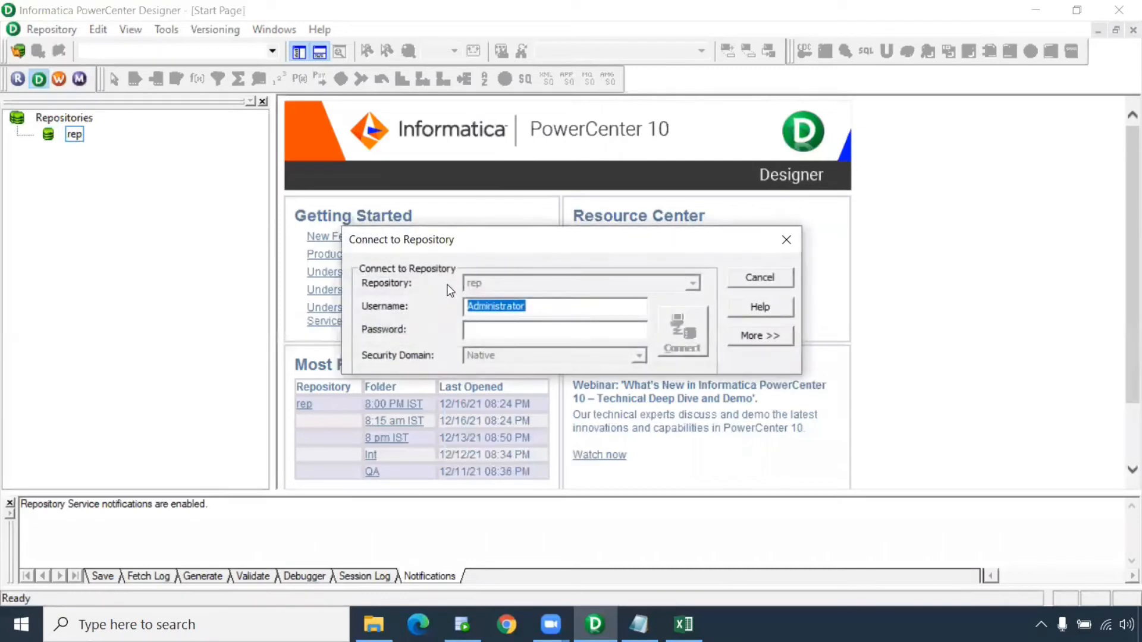
pyautogui.click(550, 338)
pyautogui.write('Administrator')
pyautogui.click(683, 331)
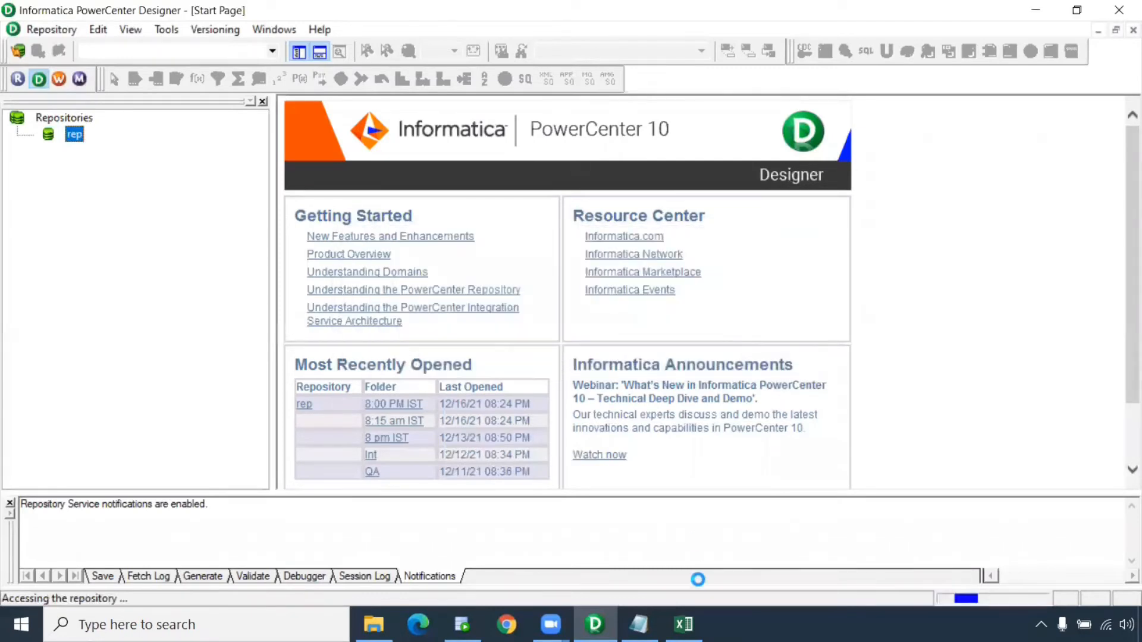
pyautogui.click(463, 624)
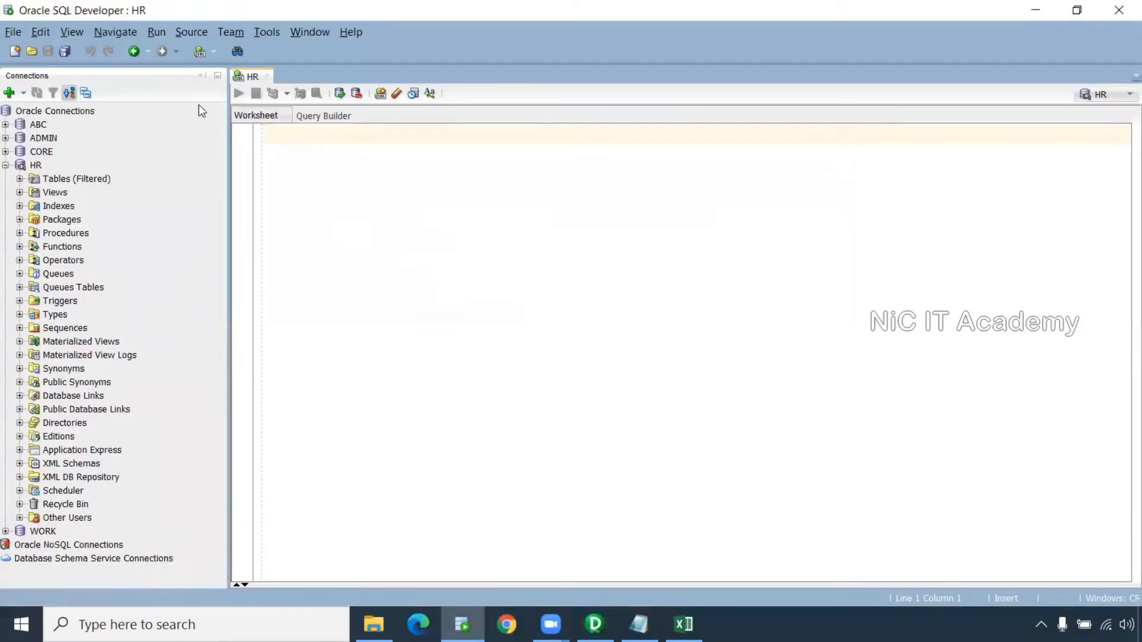
# Log in and run 'select * from s_customer_upd;', listing the four customer rows
pyautogui.click(6, 151)
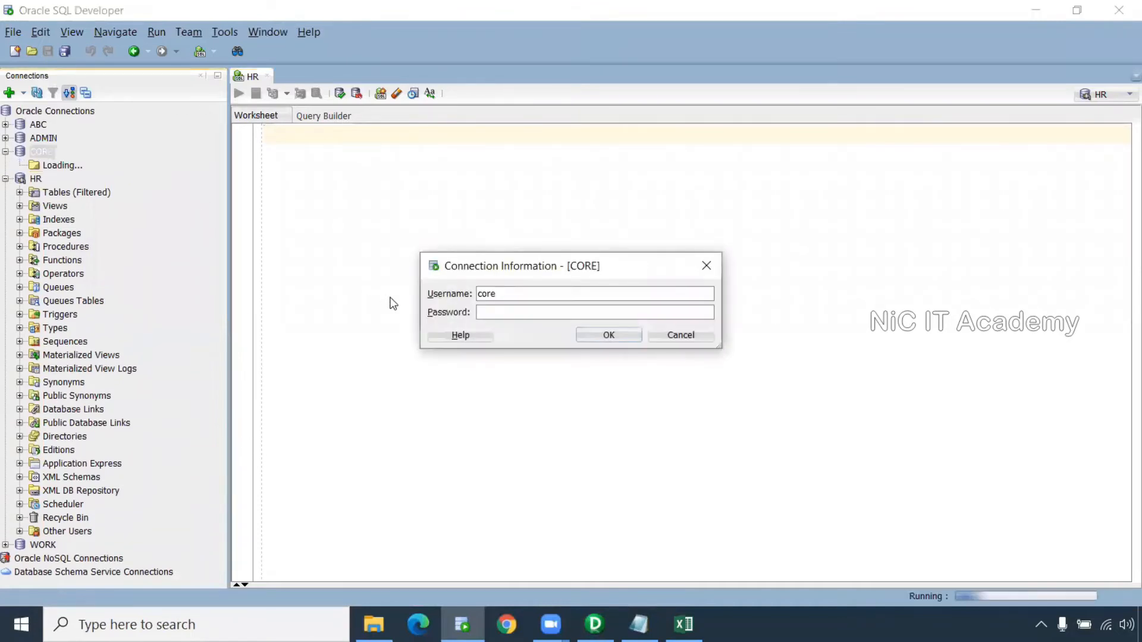
pyautogui.write('core')
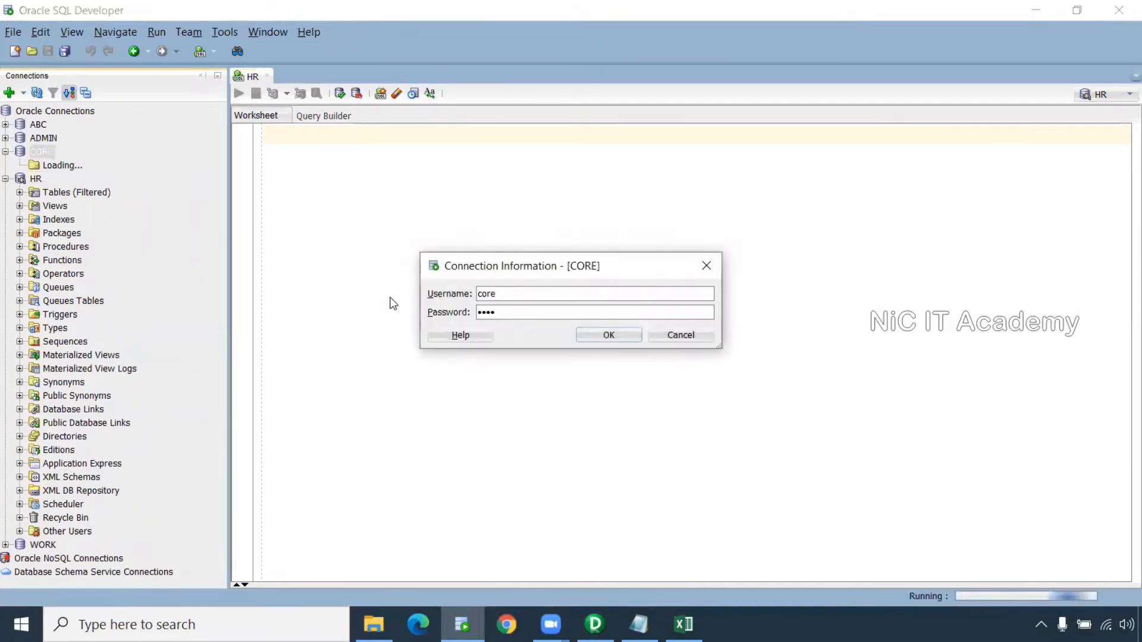
pyautogui.press('Return')
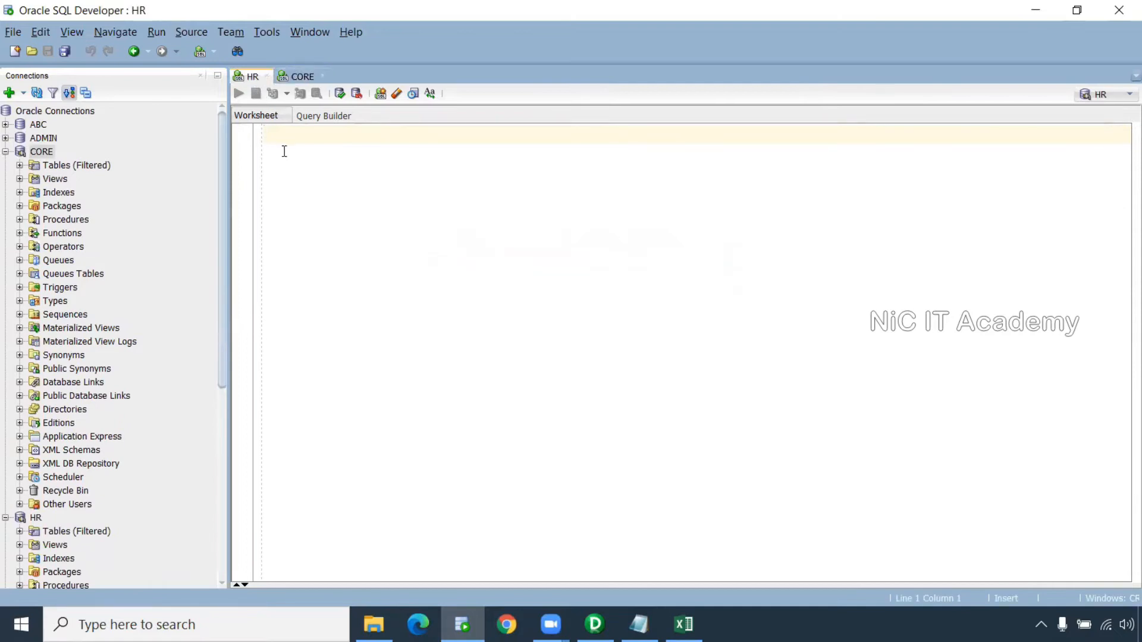
pyautogui.write('select * from')
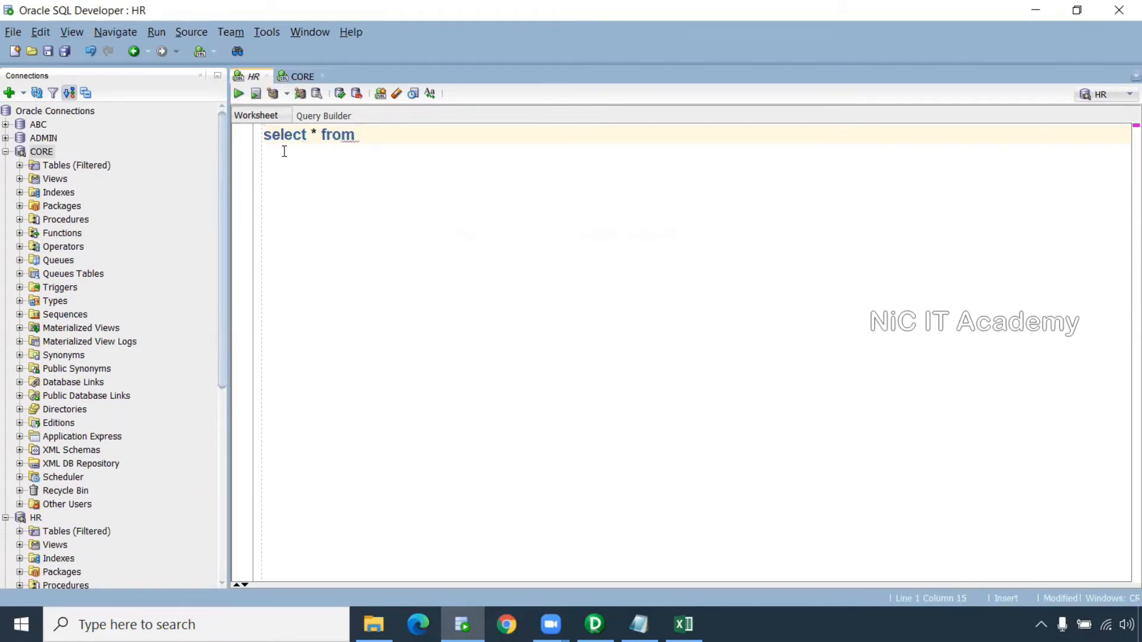
pyautogui.write(' s_customer_upd;')
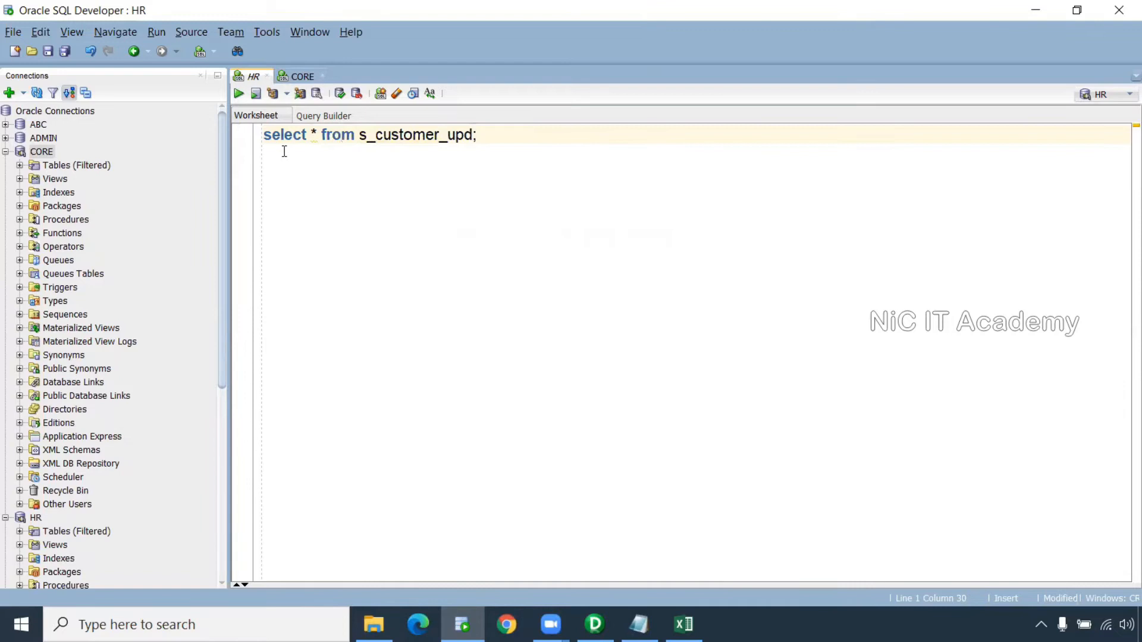
pyautogui.hotkey('ctrl', 'Return')
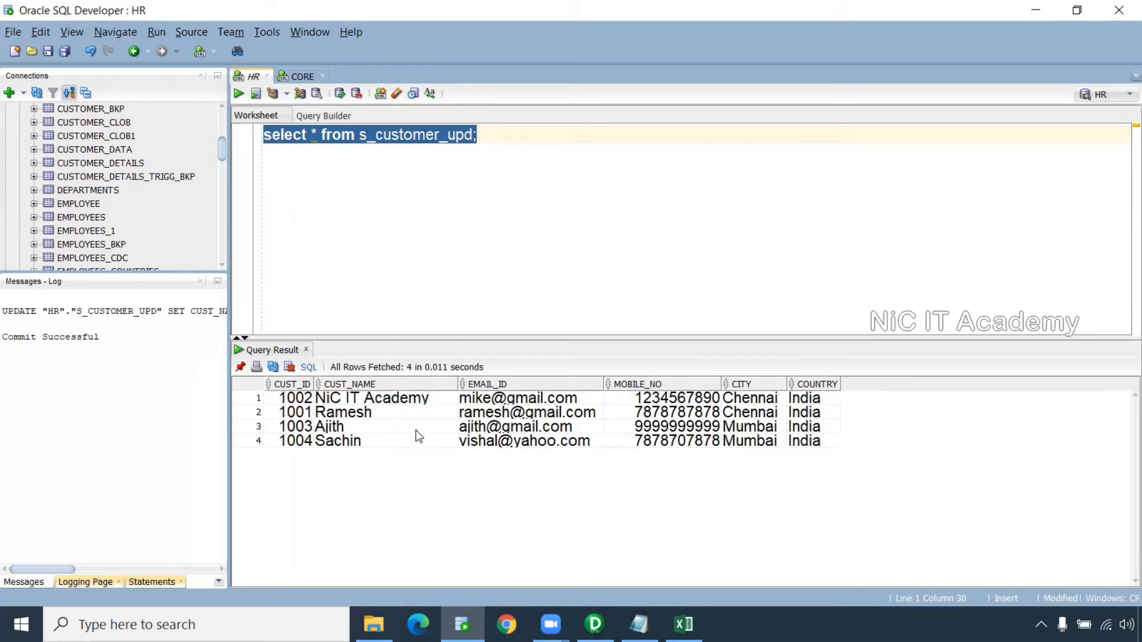
# Close the Messages-Log panel and switch to the CORE worksheet
pyautogui.click(201, 281)
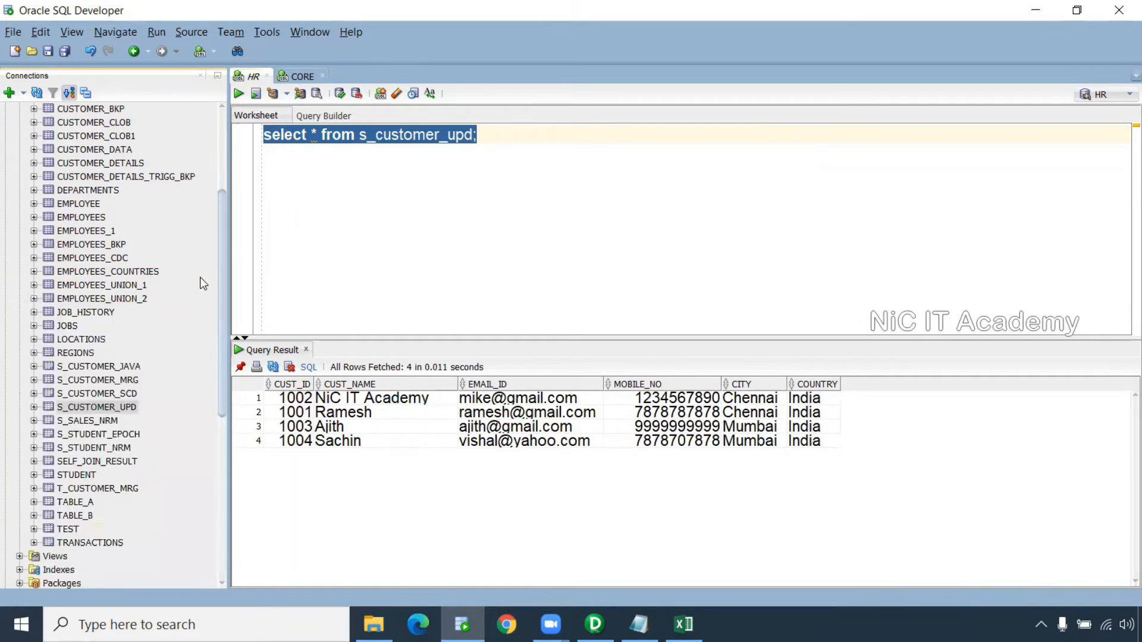
pyautogui.moveTo(221, 214); pyautogui.dragTo(263, 102)
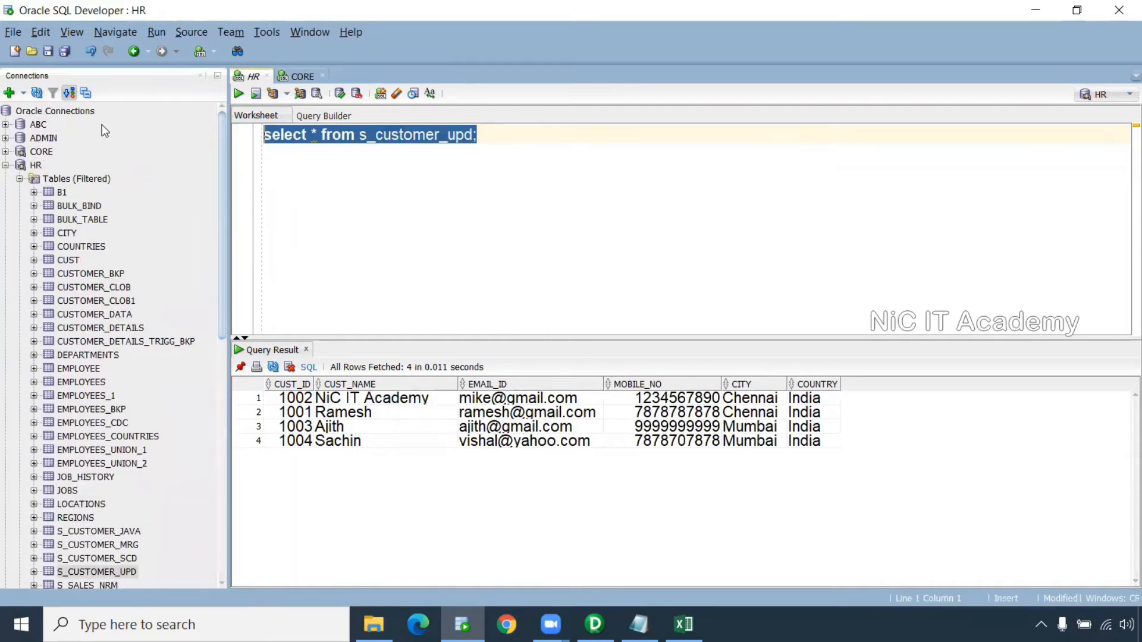
pyautogui.click(294, 78)
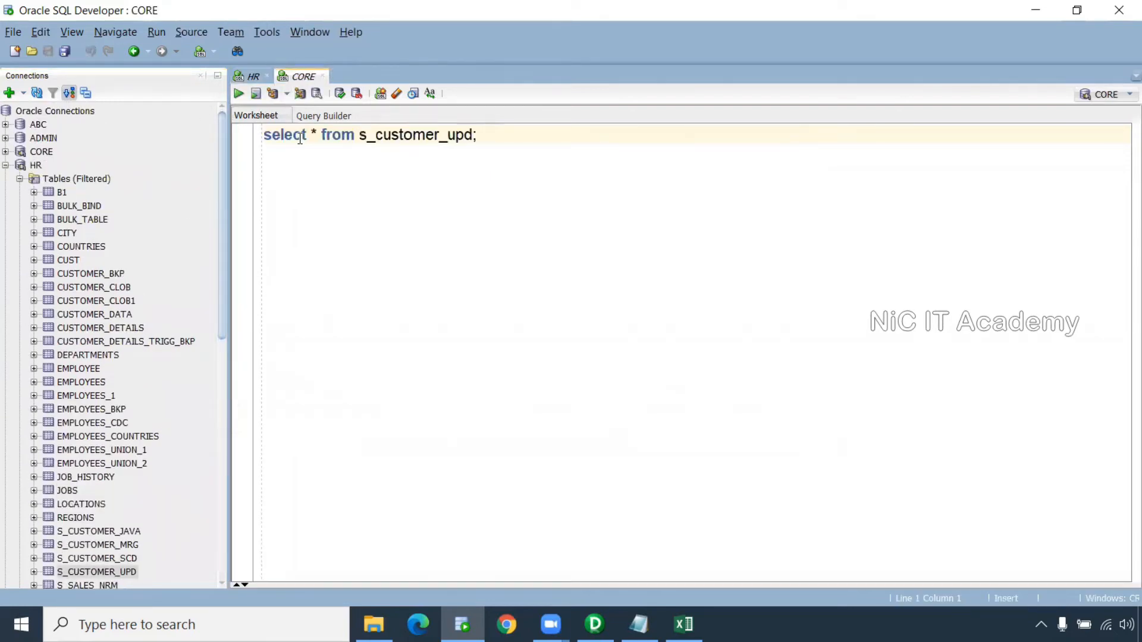
# Point the query at t_customer_upd and run 'truncate table t_customer_upd;'
pyautogui.press('BackSpace')
pyautogui.write('t')
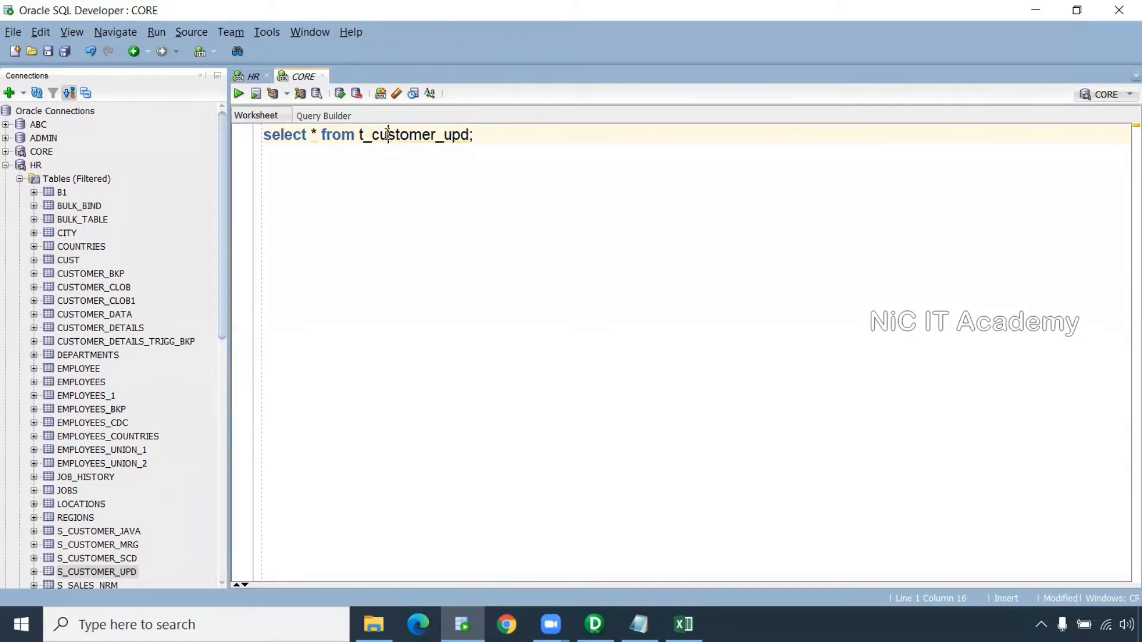
pyautogui.doubleClick(387, 134)
pyautogui.hotkey('ctrl', 'c')
pyautogui.click(503, 142)
pyautogui.press('Return')
pyautogui.press('Return')
pyautogui.write('truncate table')
pyautogui.hotkey('ctrl', 'v')
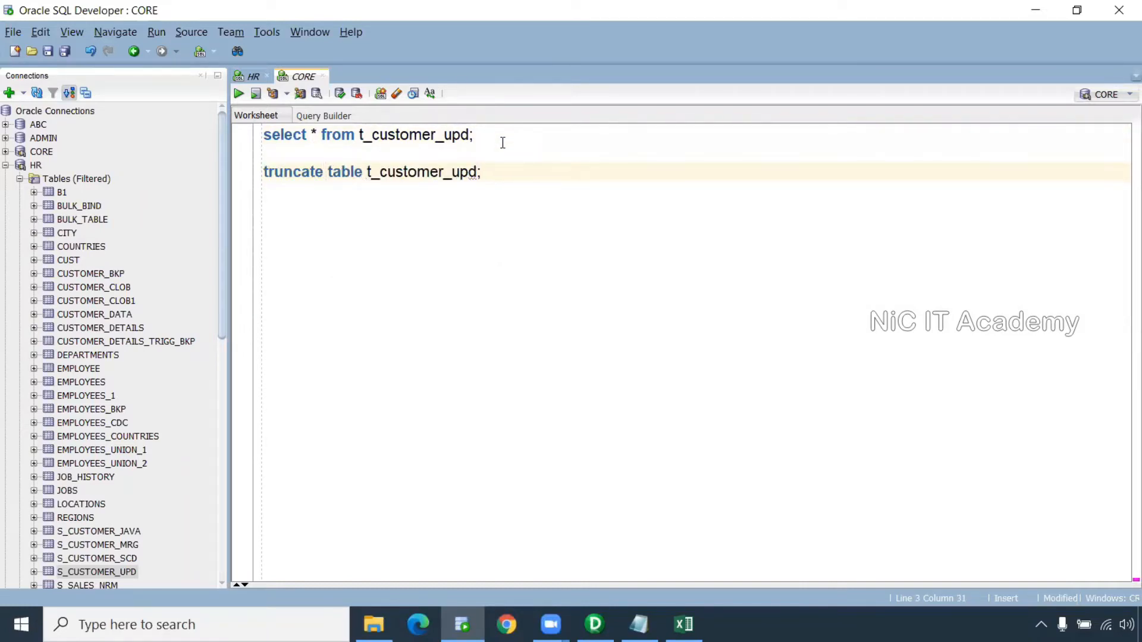
pyautogui.write(';')
pyautogui.hotkey('ctrl', 'Return')
# Delete the truncate statement, clear the script output, and go back to the HR worksheet
pyautogui.moveTo(506, 504); pyautogui.dragTo(497, 390)
pyautogui.moveTo(502, 174); pyautogui.dragTo(199, 167)
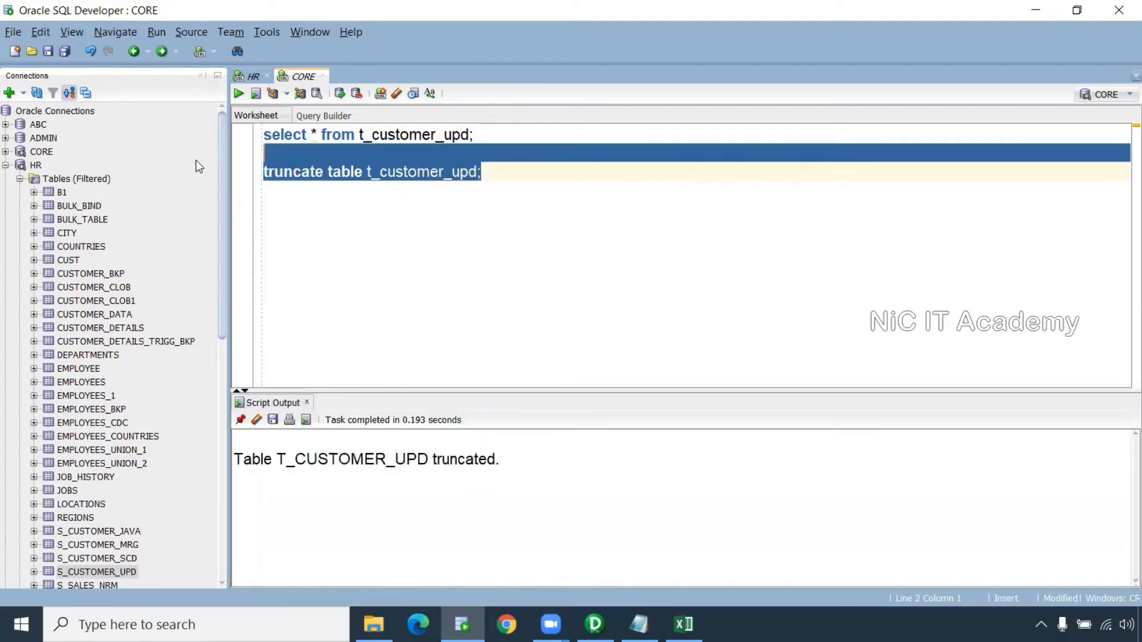
pyautogui.press('BackSpace')
pyautogui.press('BackSpace')
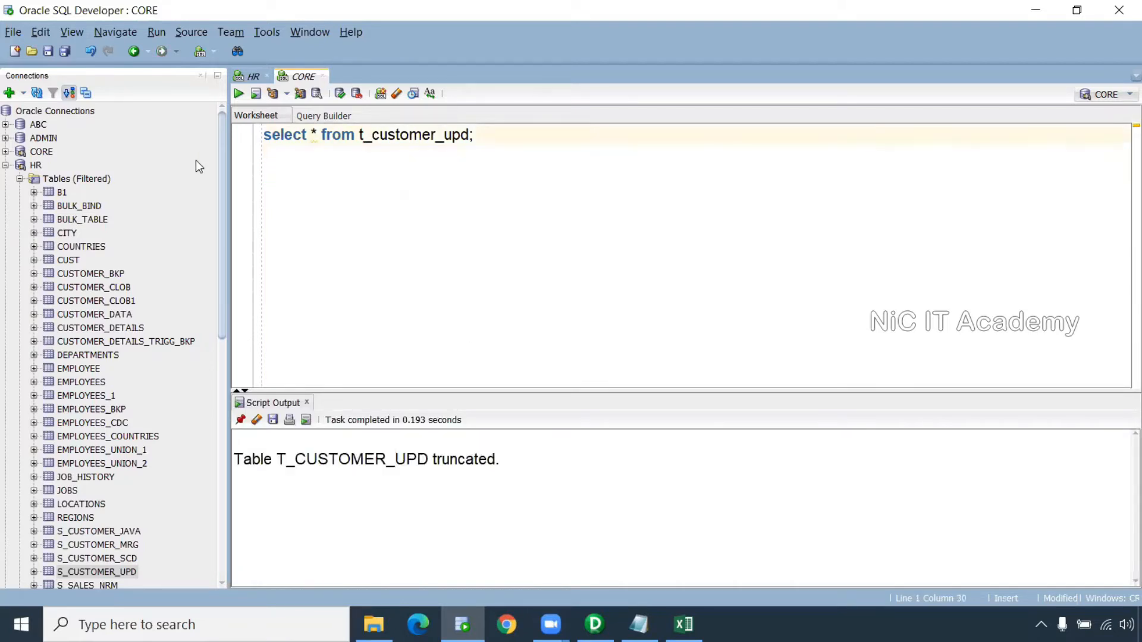
pyautogui.click(257, 420)
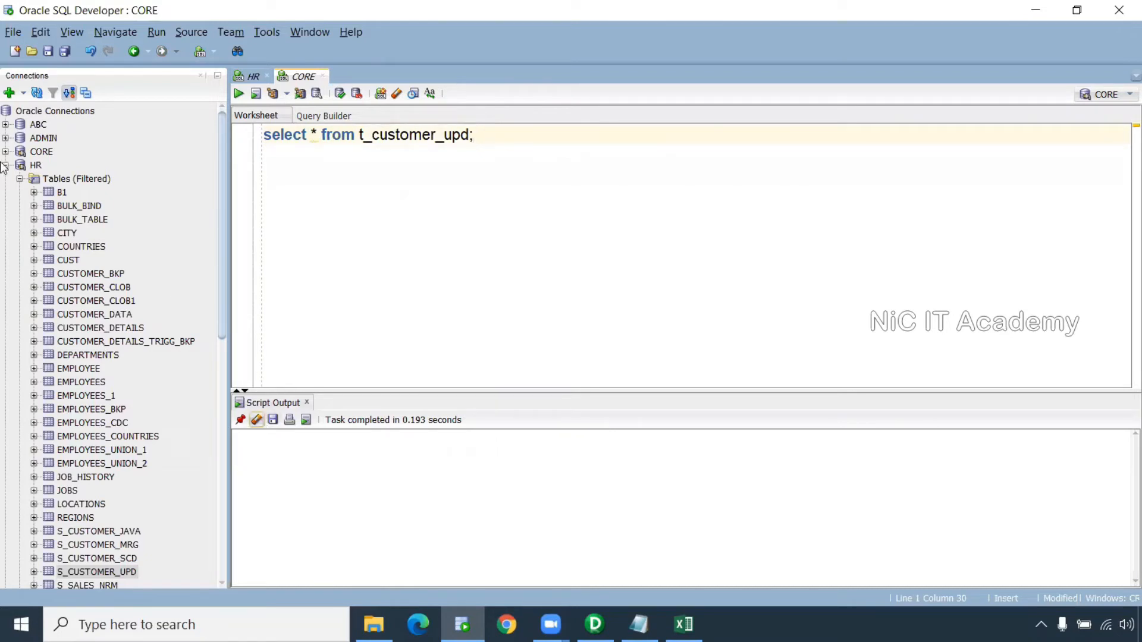
pyautogui.click(6, 166)
pyautogui.click(443, 150)
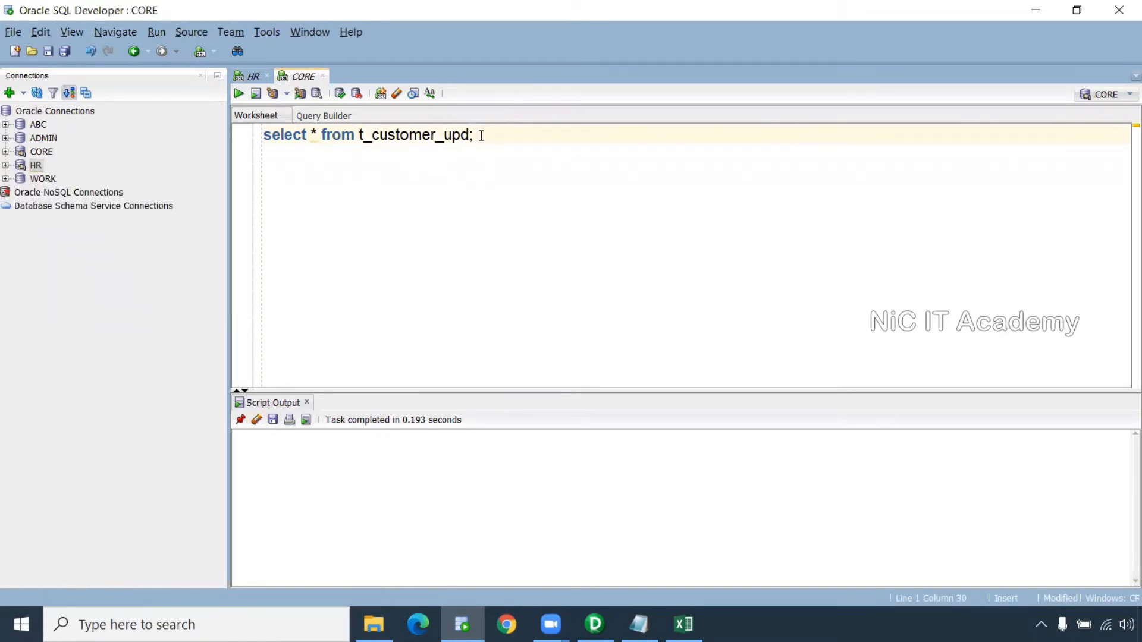
pyautogui.moveTo(479, 134); pyautogui.dragTo(247, 143)
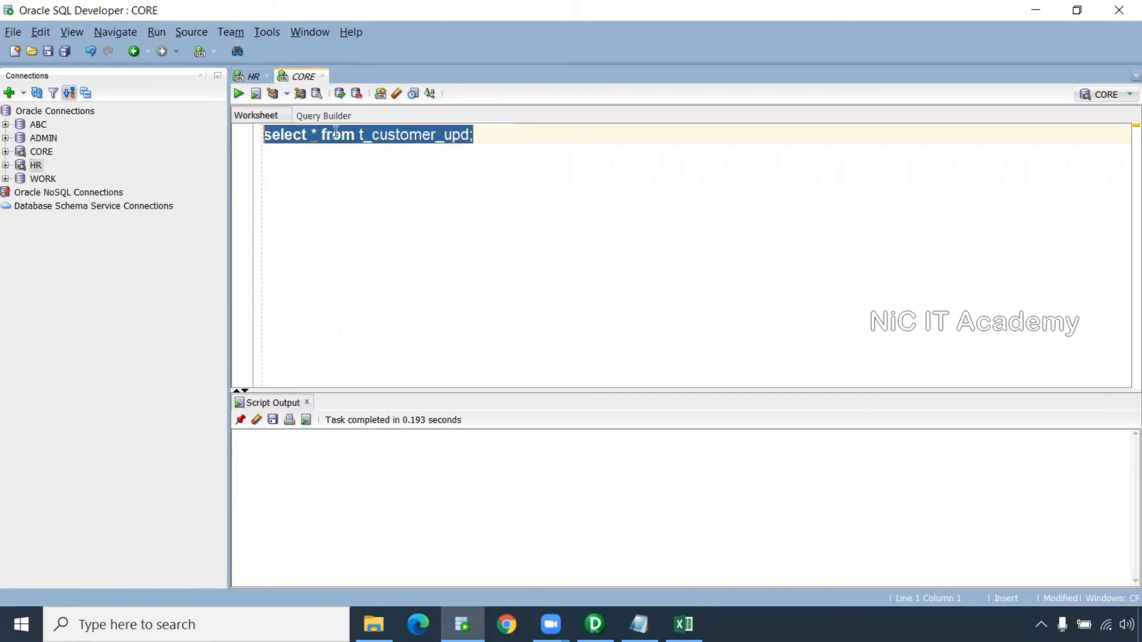
pyautogui.click(251, 76)
pyautogui.click(497, 149)
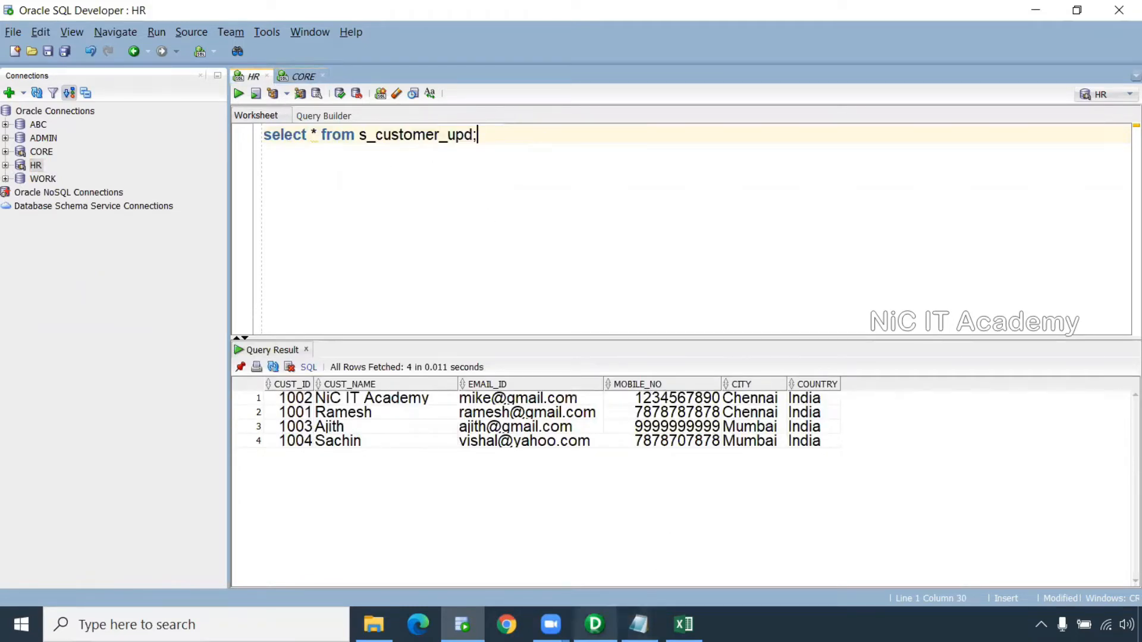
# Open the 8:15 am IST folder in PowerCenter Designer
pyautogui.moveTo(594, 624)
pyautogui.click(595, 553)
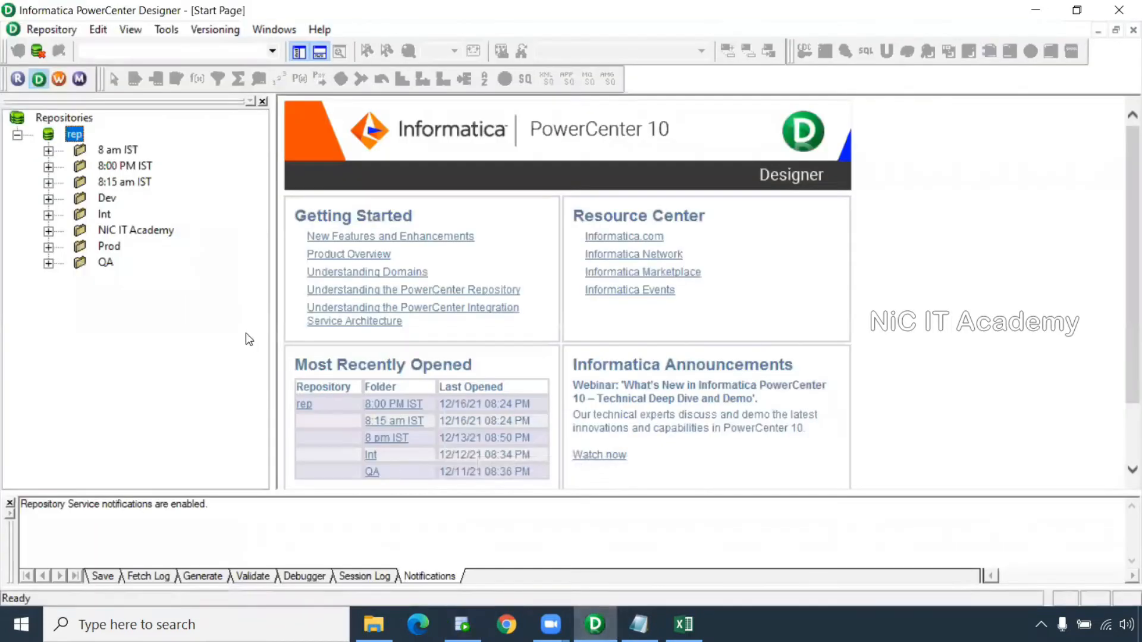
pyautogui.rightClick(129, 180)
pyautogui.click(177, 288)
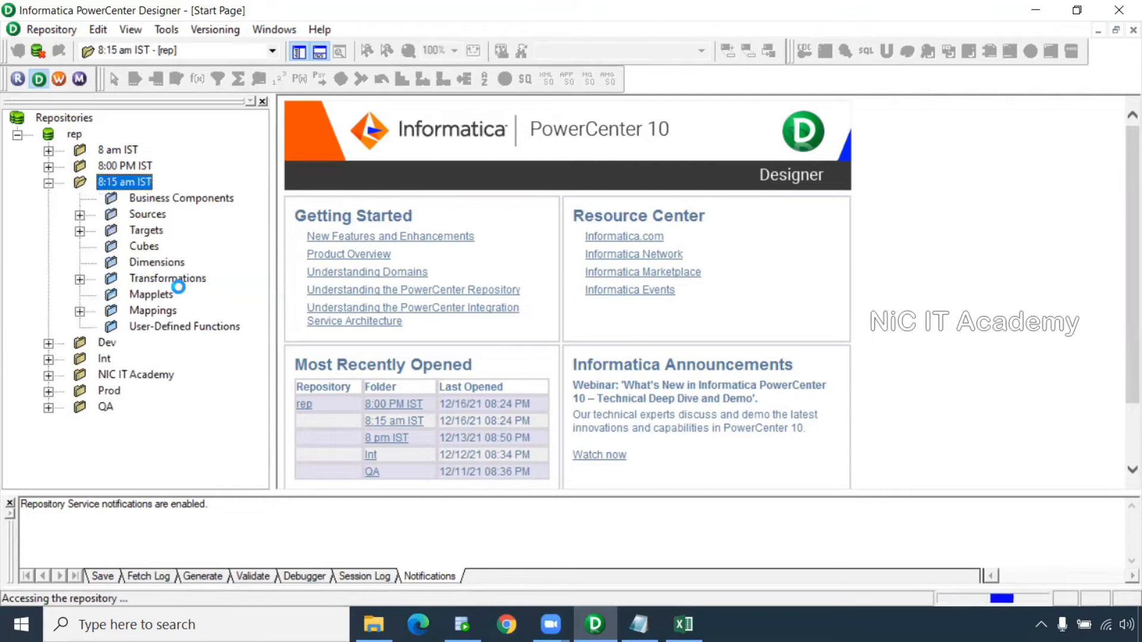
# Create the mapping m_Update_strategy and expand the Sources and Targets folders
pyautogui.click(320, 30)
pyautogui.click(327, 49)
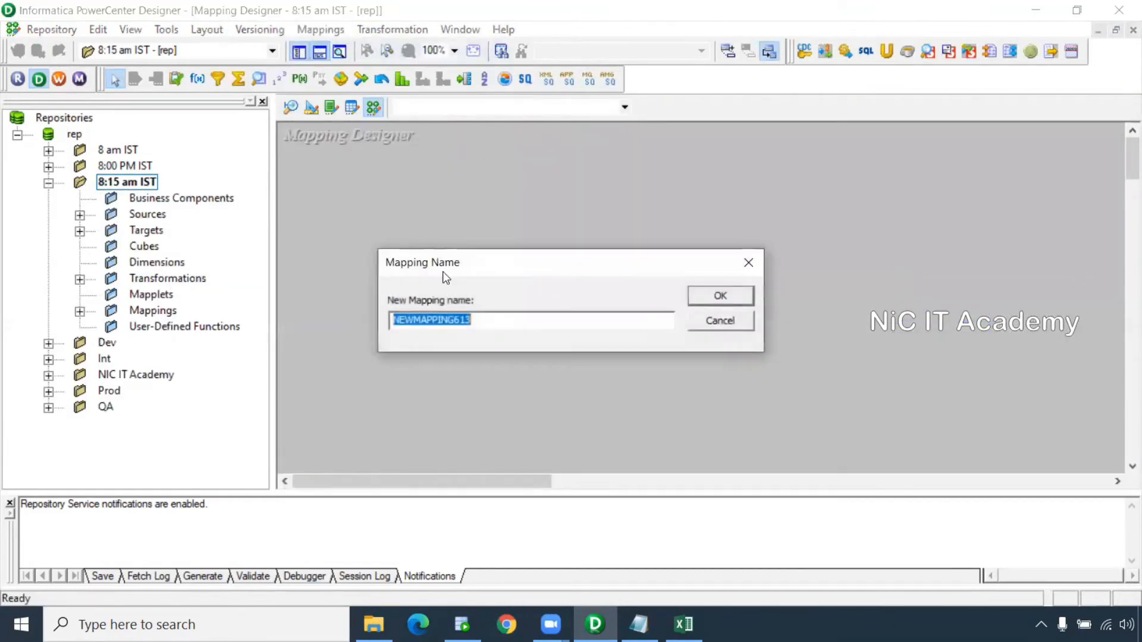
pyautogui.write('m_Update_strategy')
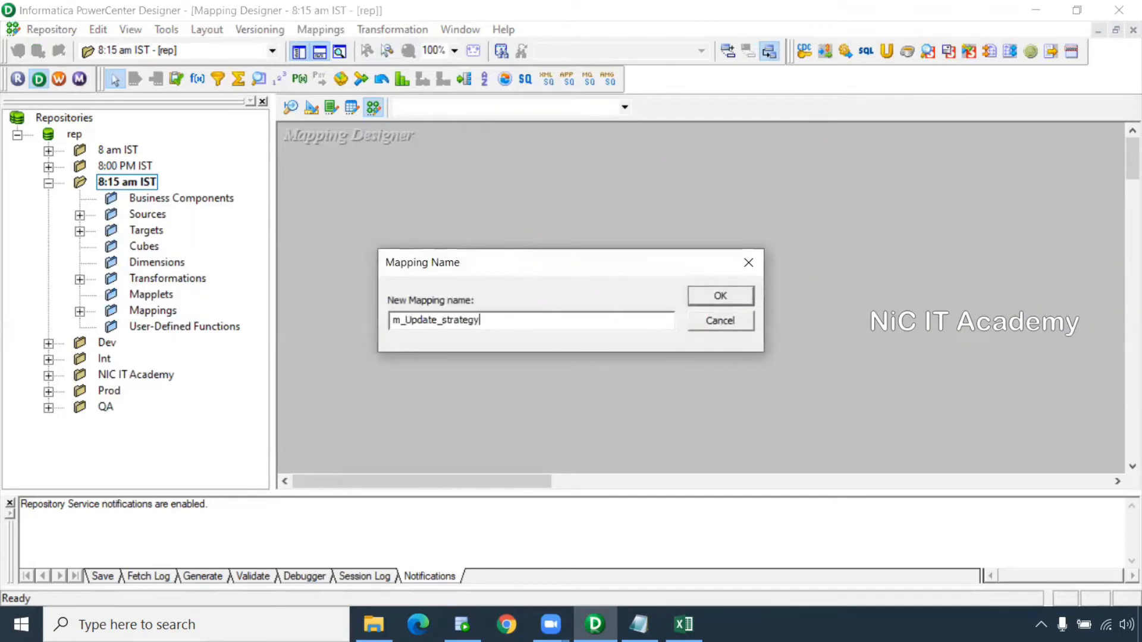
pyautogui.press('Return')
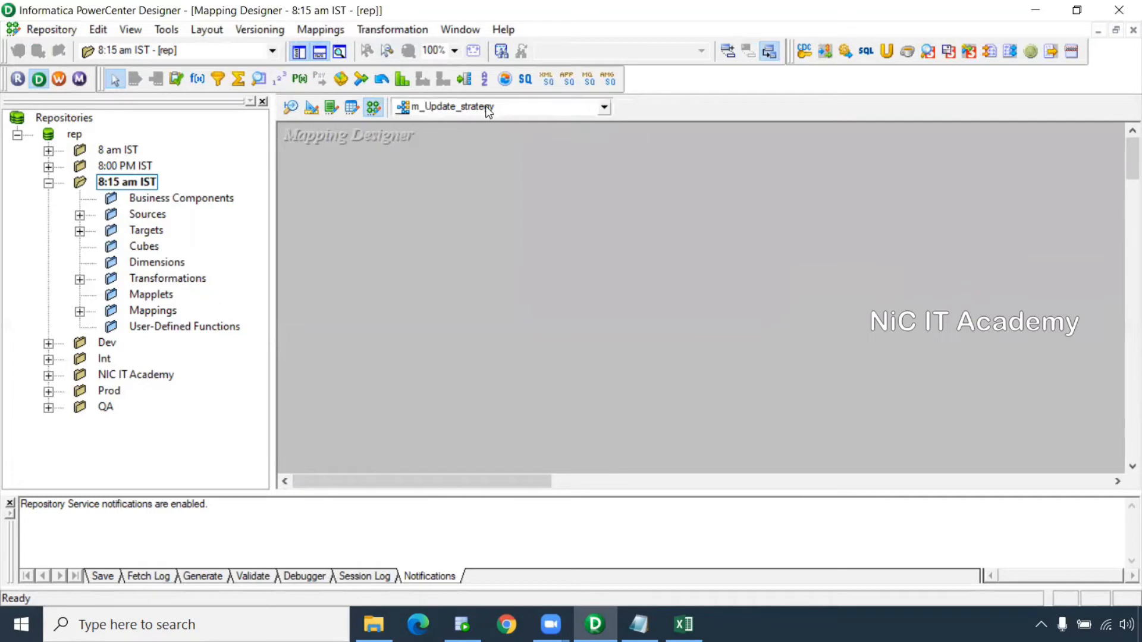
pyautogui.click(80, 215)
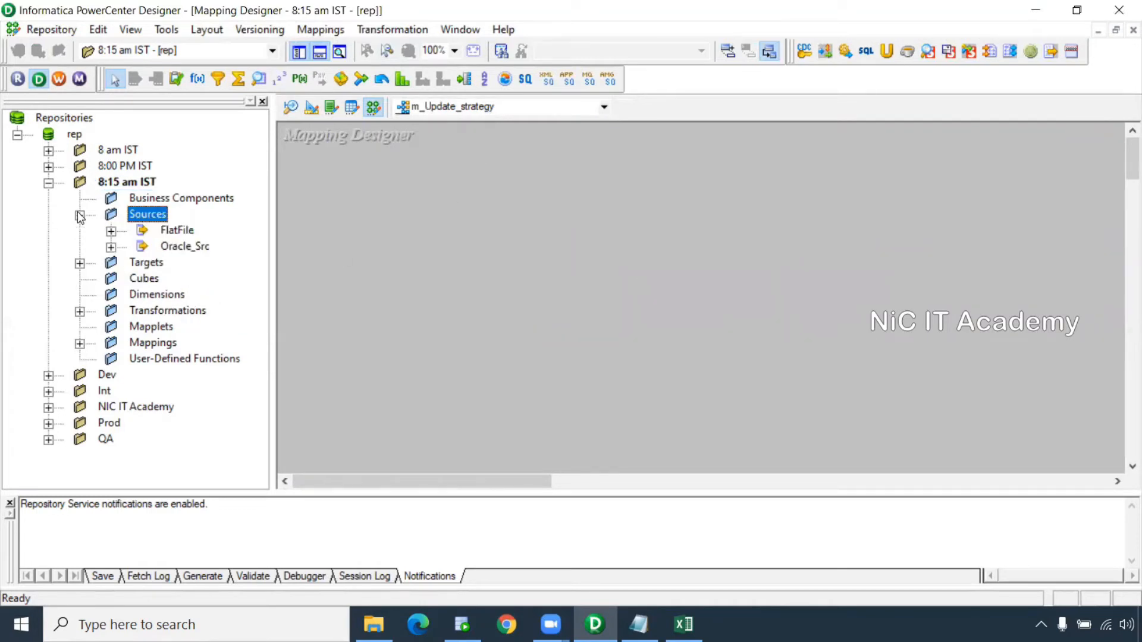
pyautogui.doubleClick(107, 266)
pyautogui.click(291, 107)
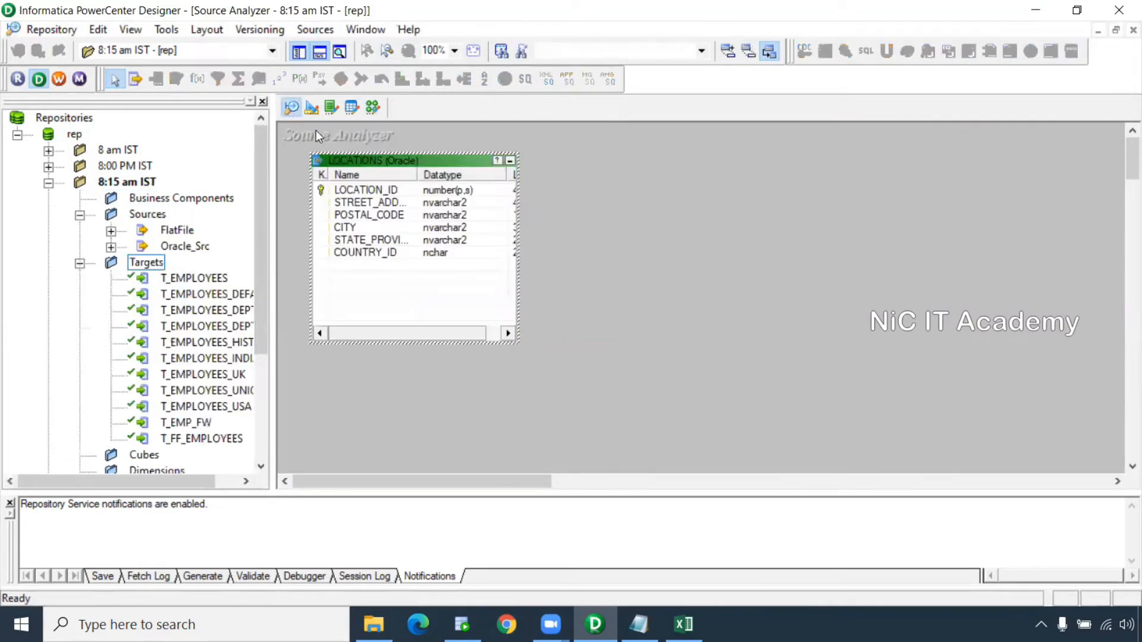
# Clear all existing tables from the Source Analyzer and Target Designer workspaces
pyautogui.rightClick(668, 177)
pyautogui.click(708, 207)
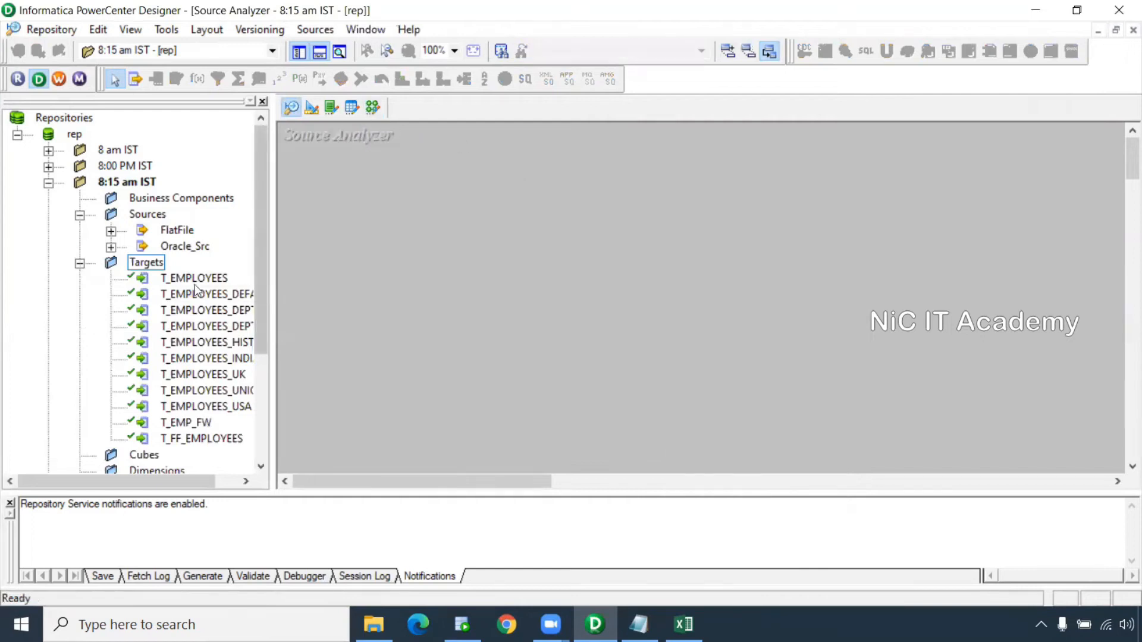
pyautogui.click(311, 107)
pyautogui.rightClick(575, 170)
pyautogui.click(613, 197)
pyautogui.click(291, 107)
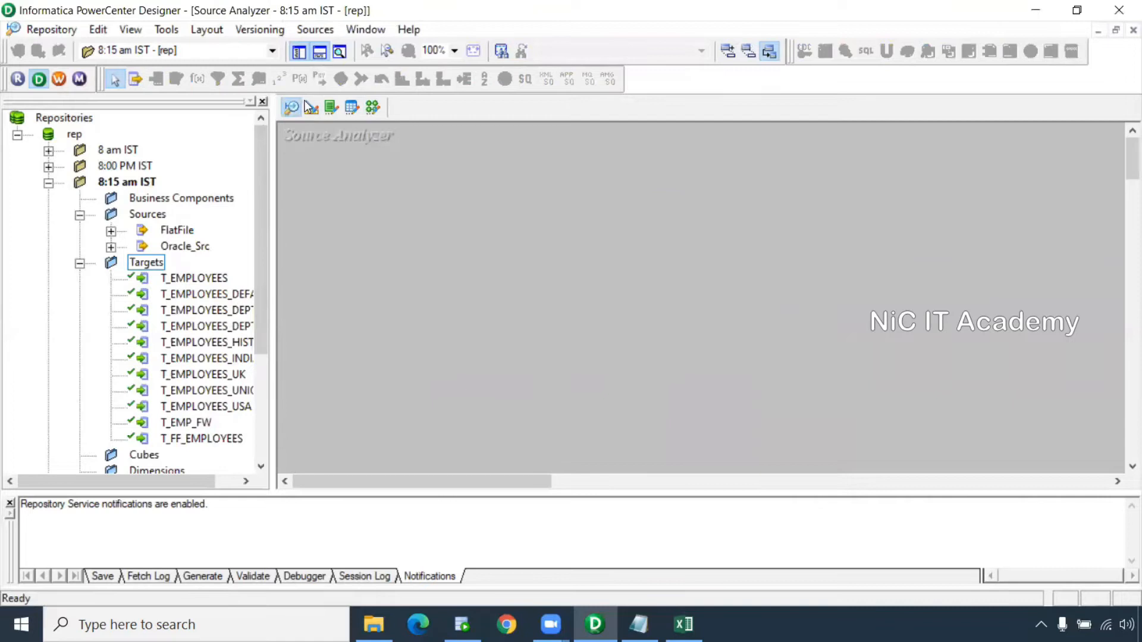
# Import S_CUSTOMER_UPD as a source from Oracle_Src, logging in with the HR credentials
pyautogui.click(315, 29)
pyautogui.click(369, 49)
pyautogui.click(459, 260)
pyautogui.write('hr')
pyautogui.click(634, 234)
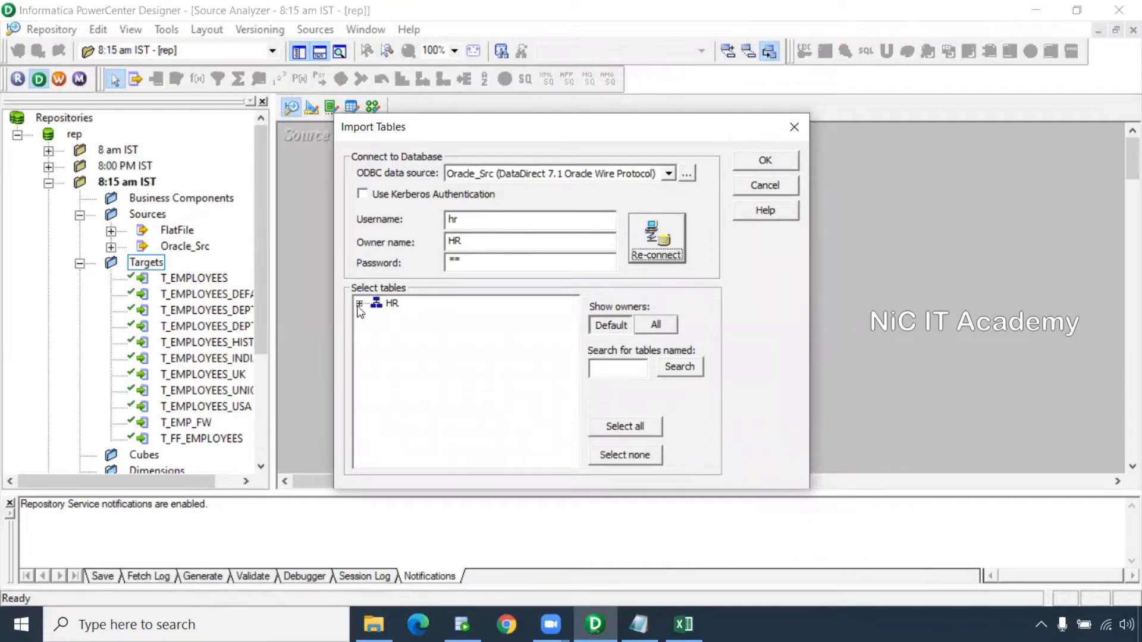
pyautogui.click(359, 303)
pyautogui.click(377, 317)
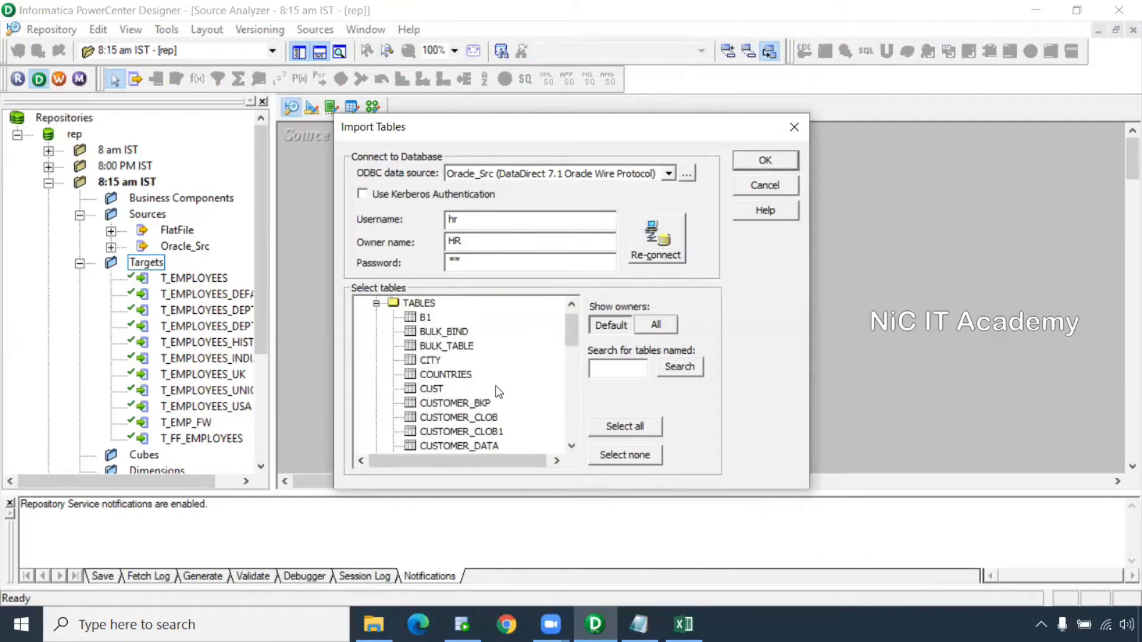
pyautogui.scroll(-5, 494, 387)
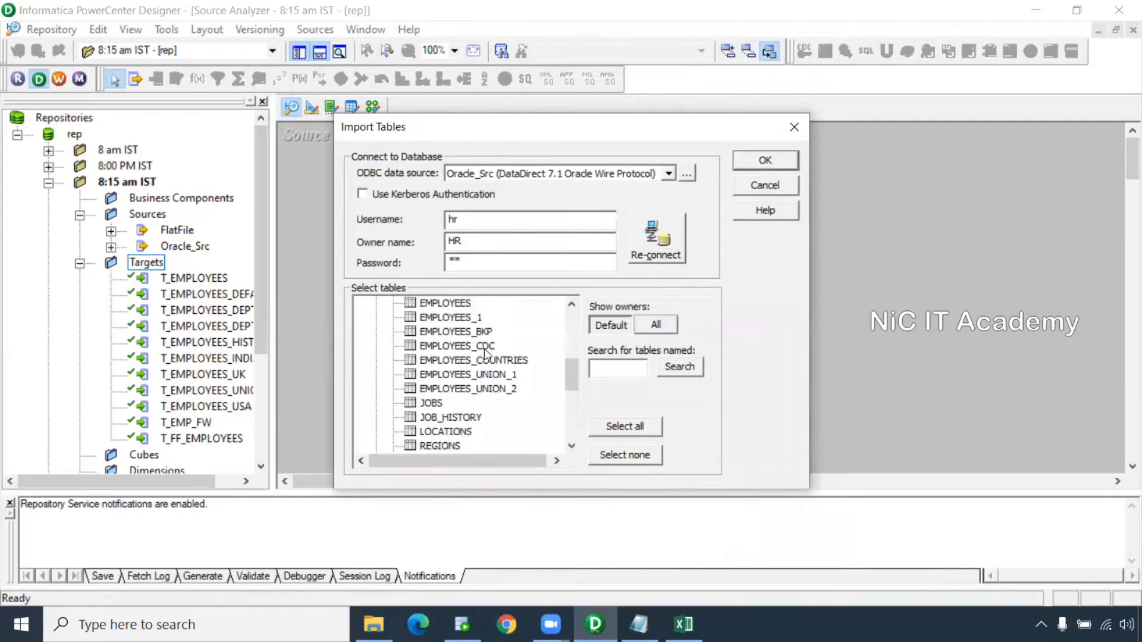
pyautogui.scroll(-3, 493, 390)
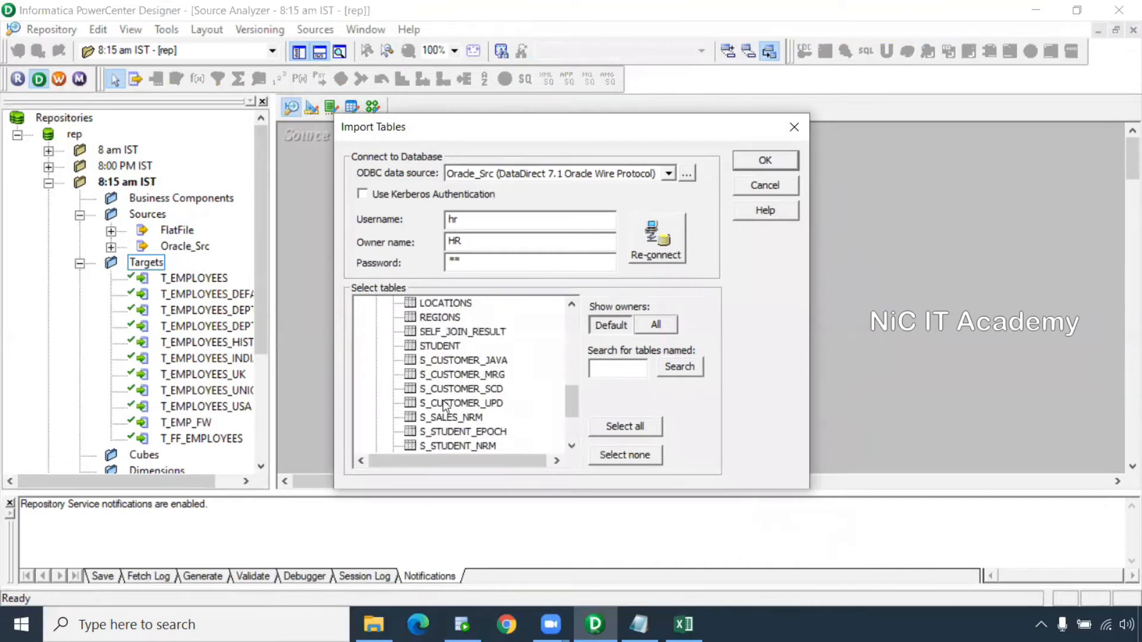
pyautogui.click(445, 403)
pyautogui.click(773, 160)
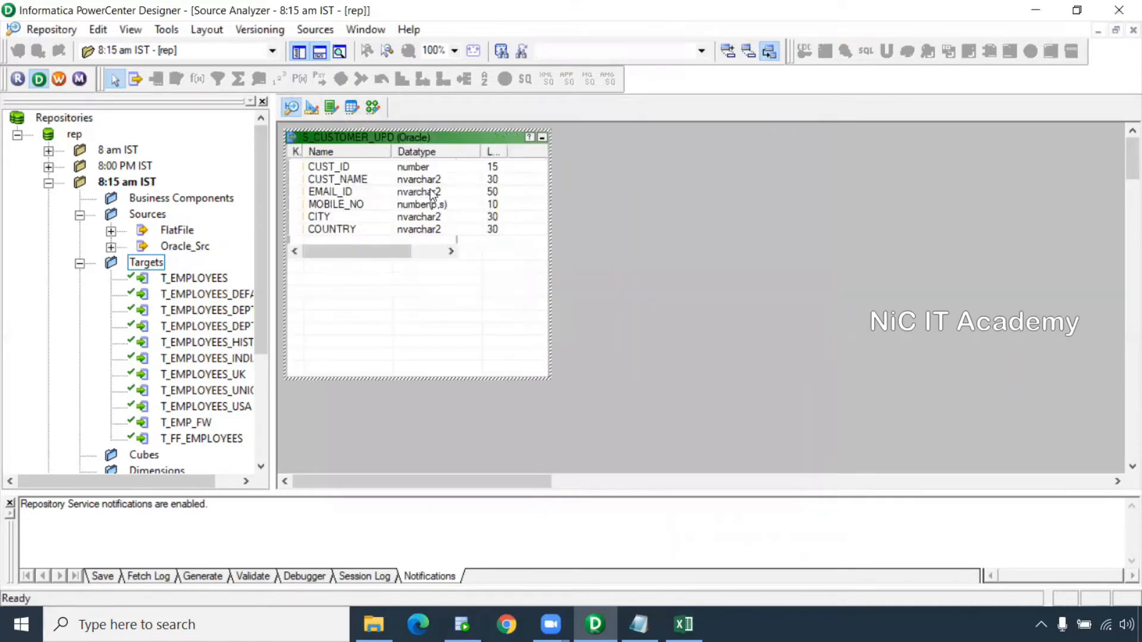
pyautogui.moveTo(414, 142); pyautogui.dragTo(520, 171)
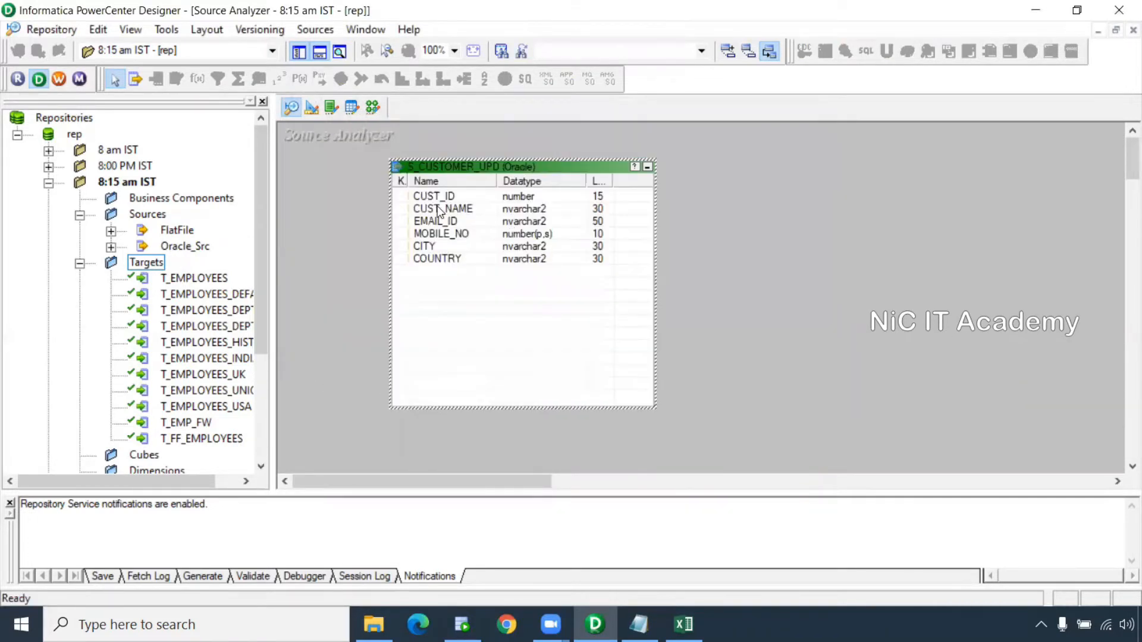
# Import T_CUSTOMER_UPD from the CORE database as a target definition
pyautogui.click(314, 111)
pyautogui.click(313, 30)
pyautogui.click(326, 46)
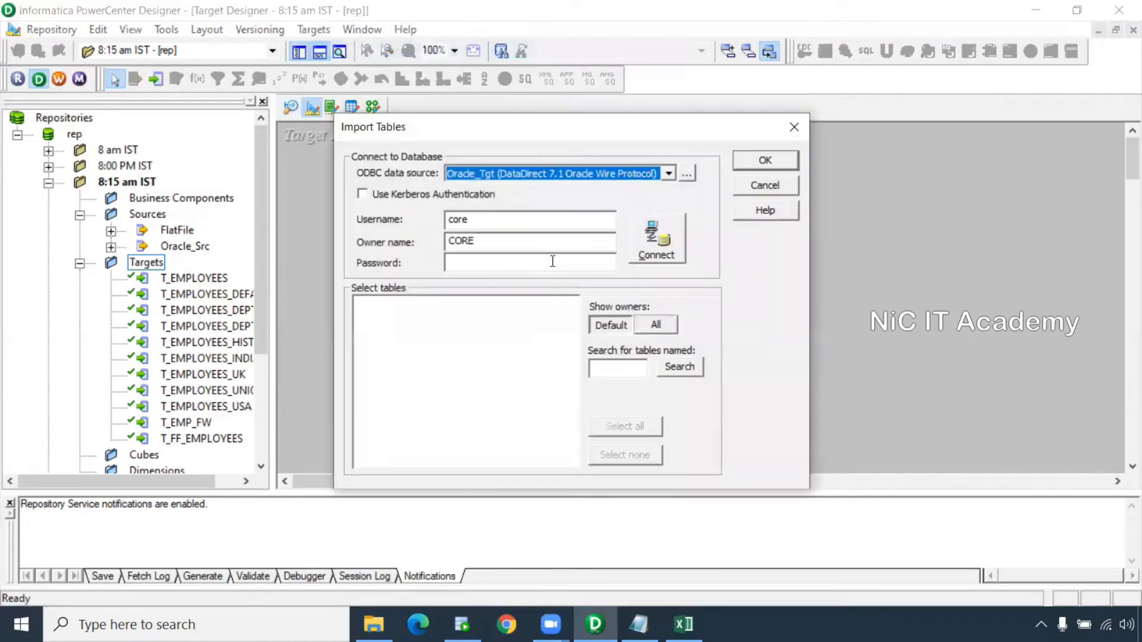
pyautogui.click(514, 259)
pyautogui.write('**')
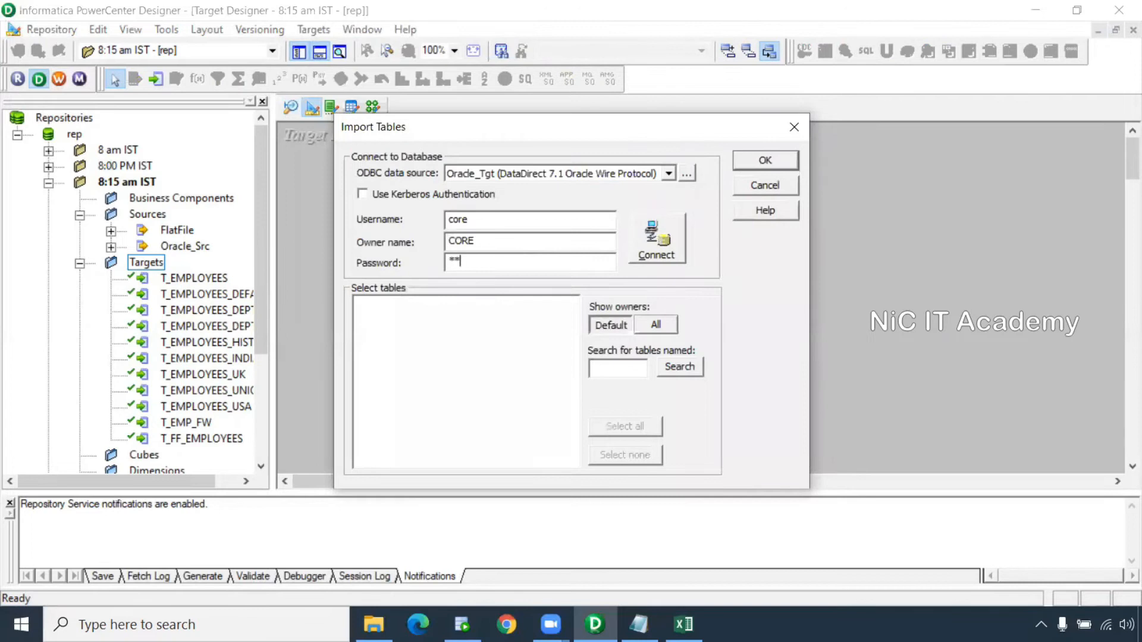
pyautogui.write('**')
pyautogui.press('Return')
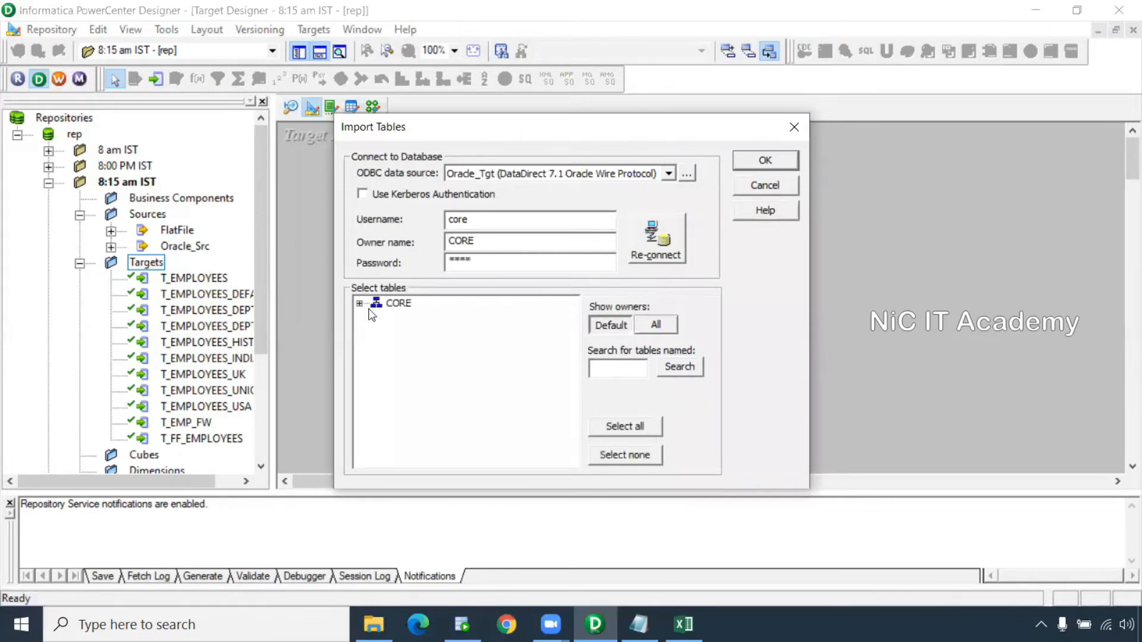
pyautogui.click(360, 304)
pyautogui.click(376, 319)
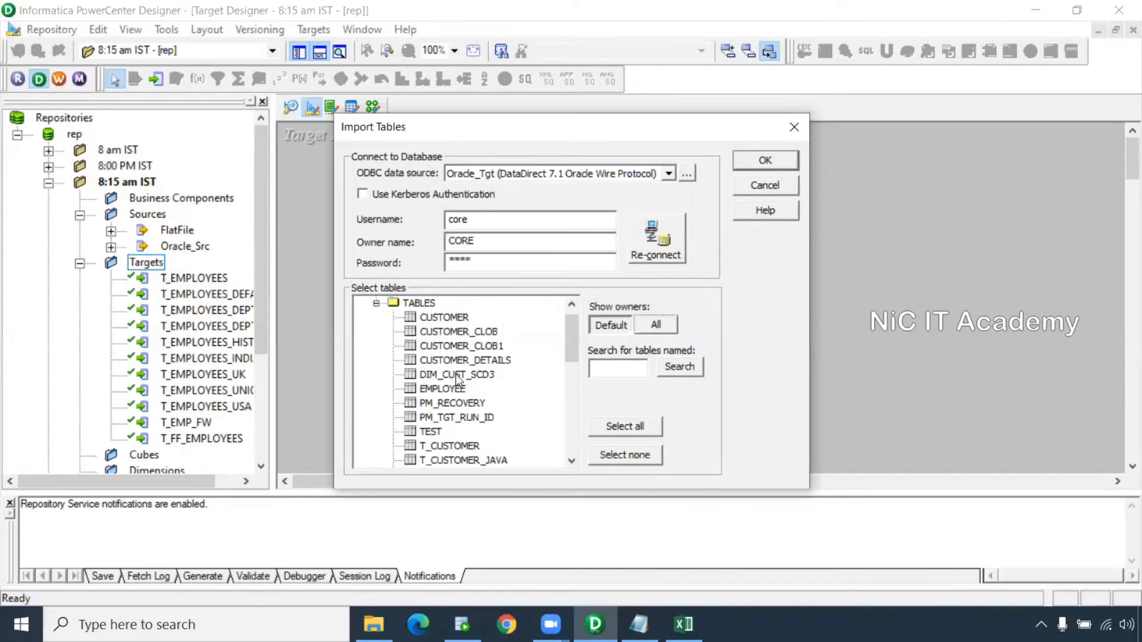
pyautogui.scroll(-4, 458, 381)
pyautogui.click(469, 331)
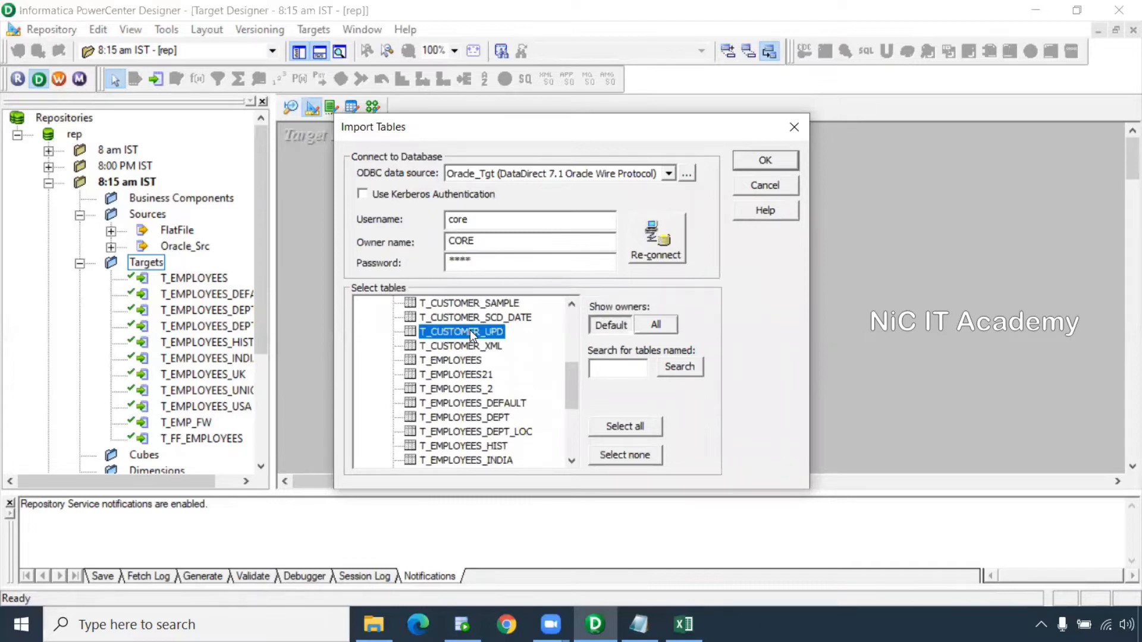
pyautogui.click(762, 160)
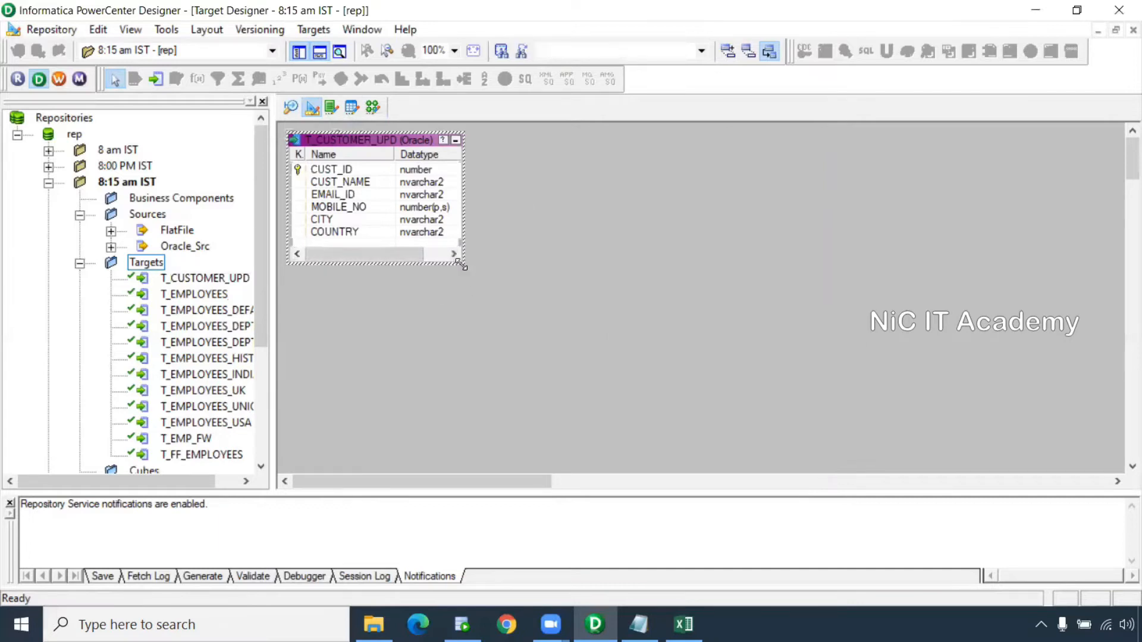
# Resize and reposition the T_CUSTOMER_UPD definition, then go to the Mapping Designer
pyautogui.moveTo(463, 267); pyautogui.dragTo(548, 390)
pyautogui.moveTo(371, 139); pyautogui.dragTo(438, 178)
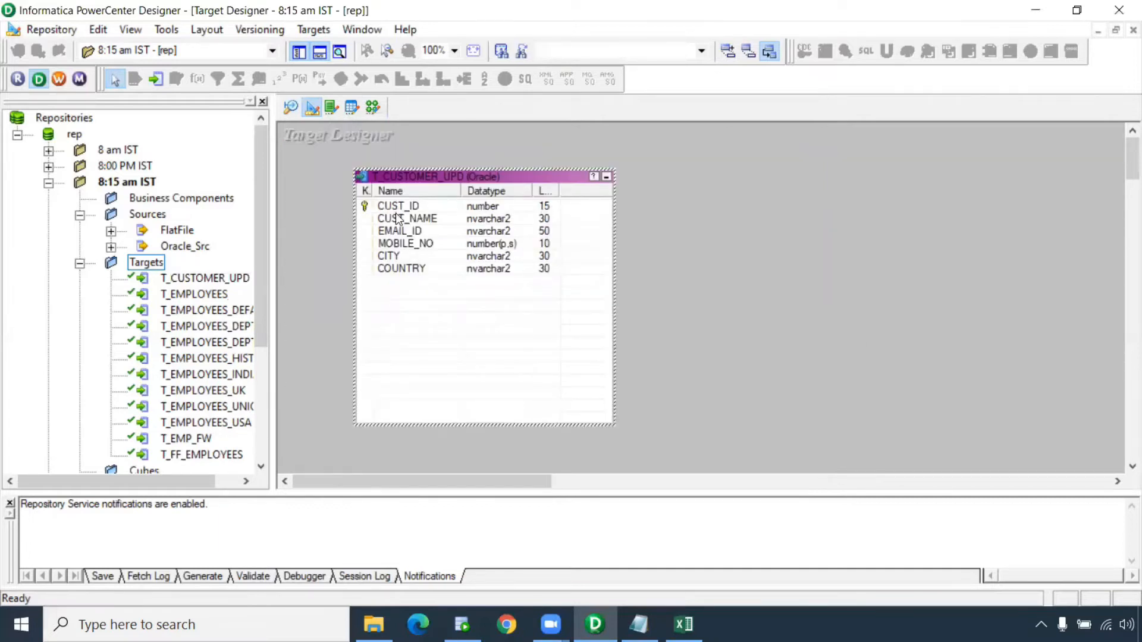
pyautogui.click(373, 114)
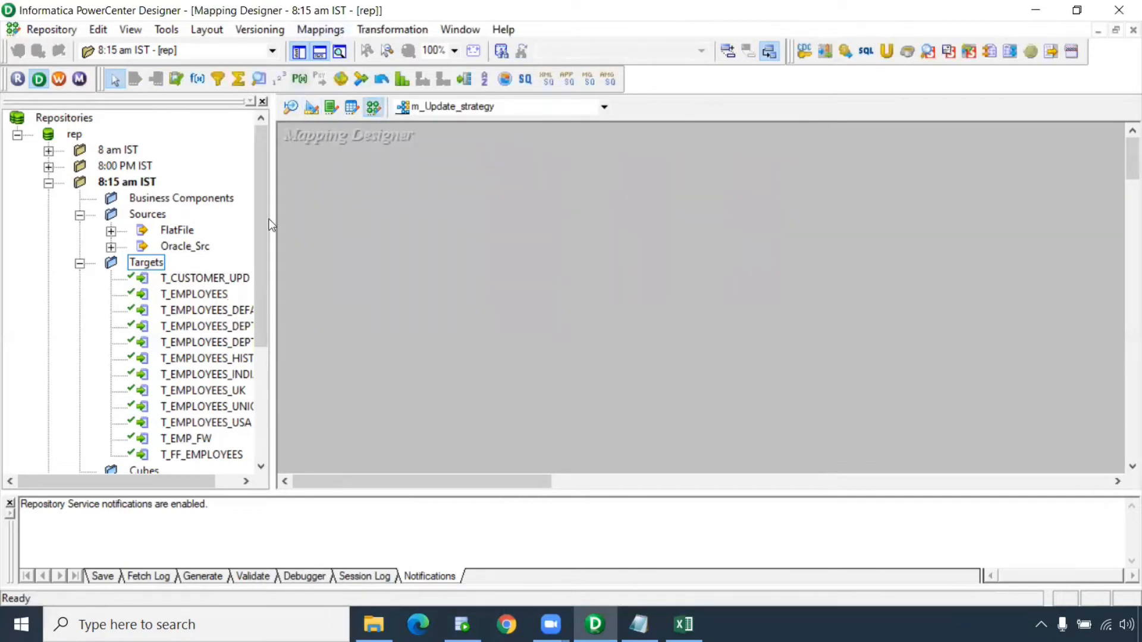
# Place the S_CUSTOMER_UPD source and T_CUSTOMER_UPD target in m_Update_strategy, enlarged to show all ports
pyautogui.doubleClick(178, 246)
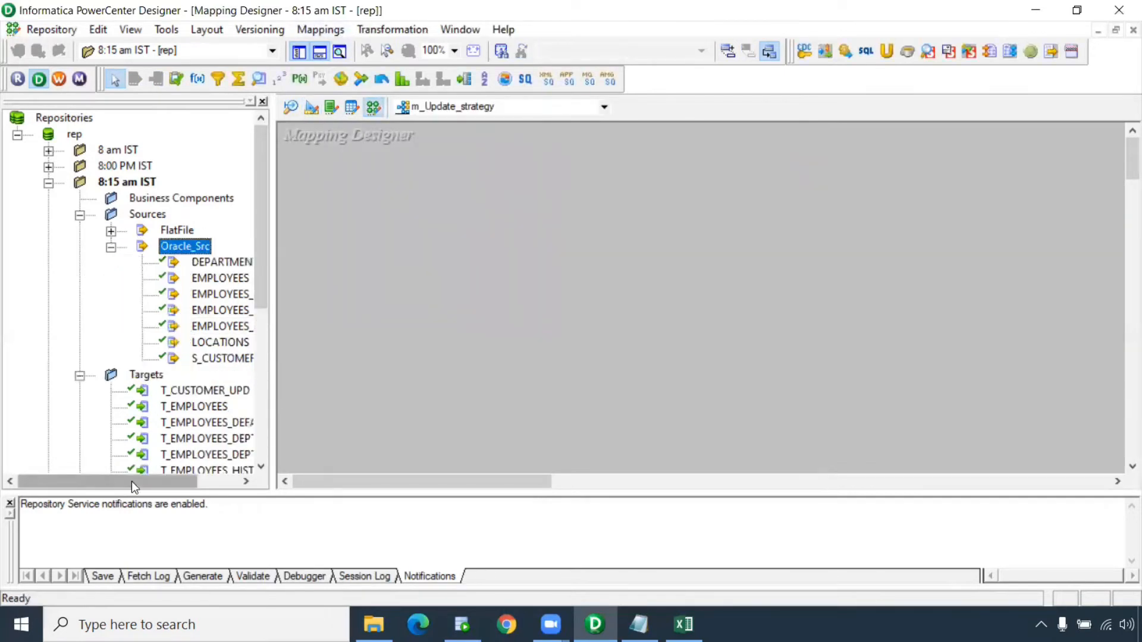
pyautogui.moveTo(131, 480); pyautogui.dragTo(195, 484)
pyautogui.moveTo(178, 358); pyautogui.dragTo(350, 213)
pyautogui.scroll(-2, 171, 299)
pyautogui.moveTo(169, 297); pyautogui.dragTo(845, 198)
pyautogui.moveTo(533, 482); pyautogui.dragTo(577, 482)
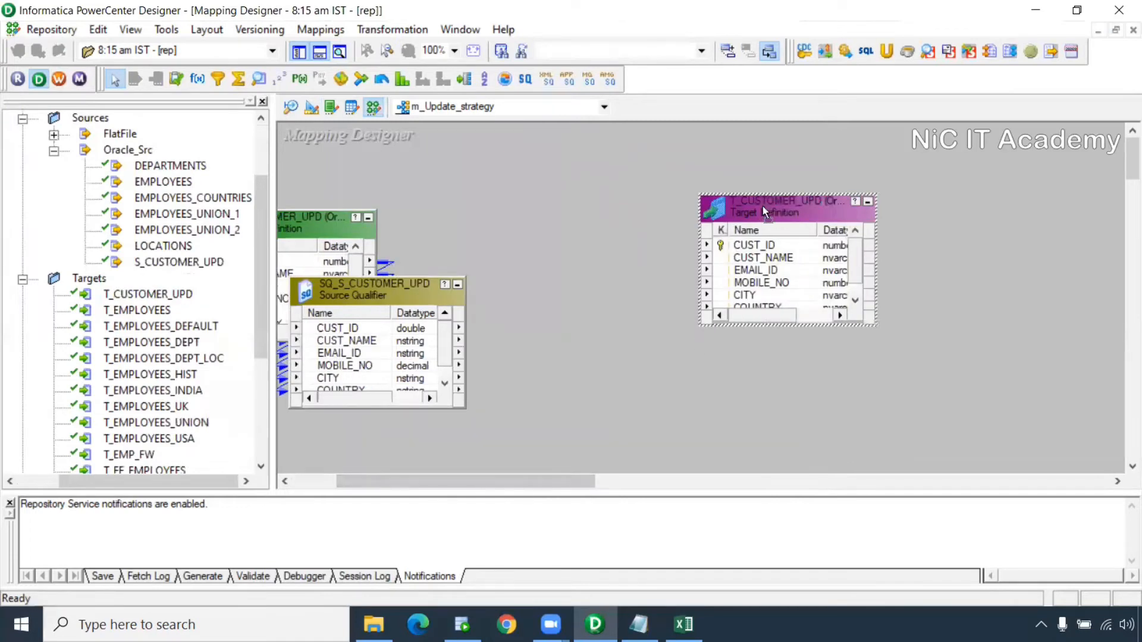
pyautogui.moveTo(760, 206); pyautogui.dragTo(905, 214)
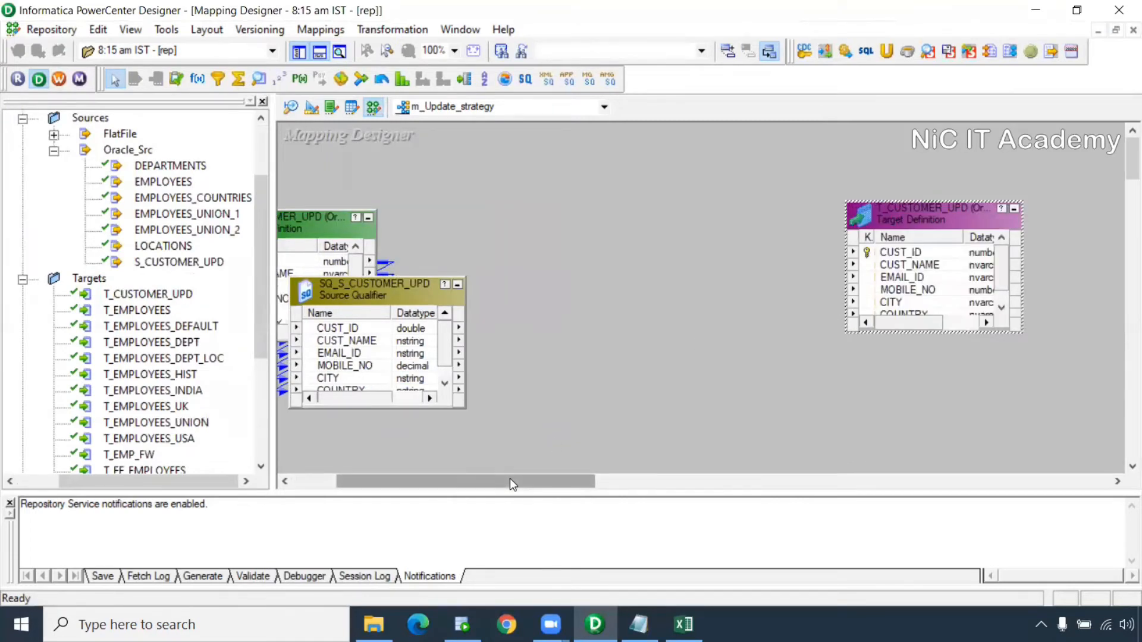
pyautogui.moveTo(509, 479); pyautogui.dragTo(490, 479)
pyautogui.click(450, 284)
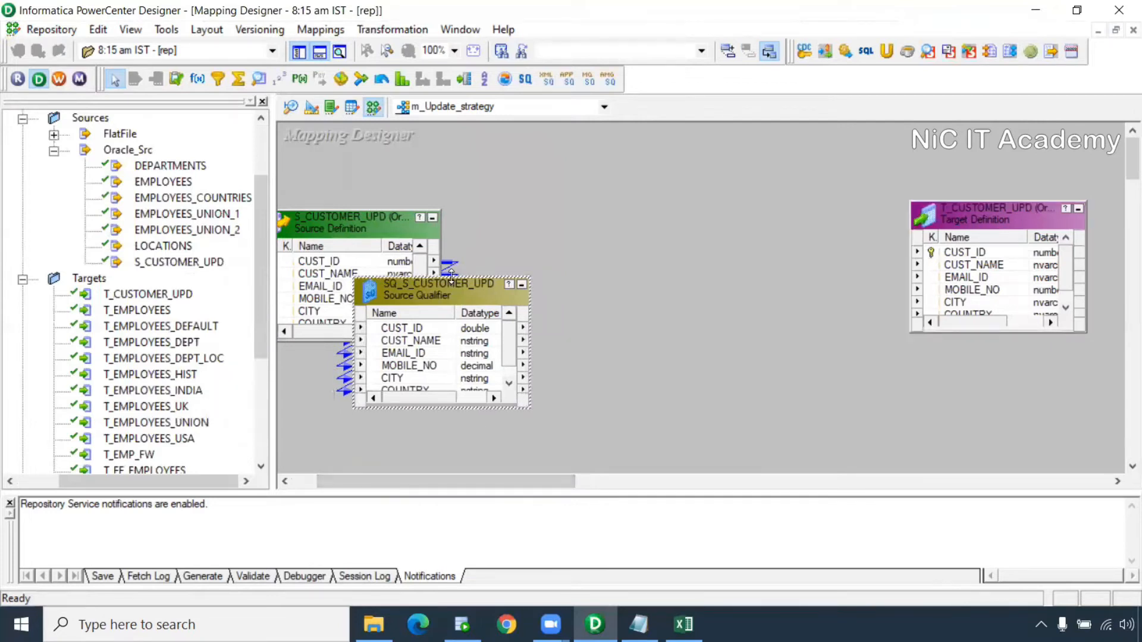
pyautogui.moveTo(452, 275); pyautogui.dragTo(452, 196)
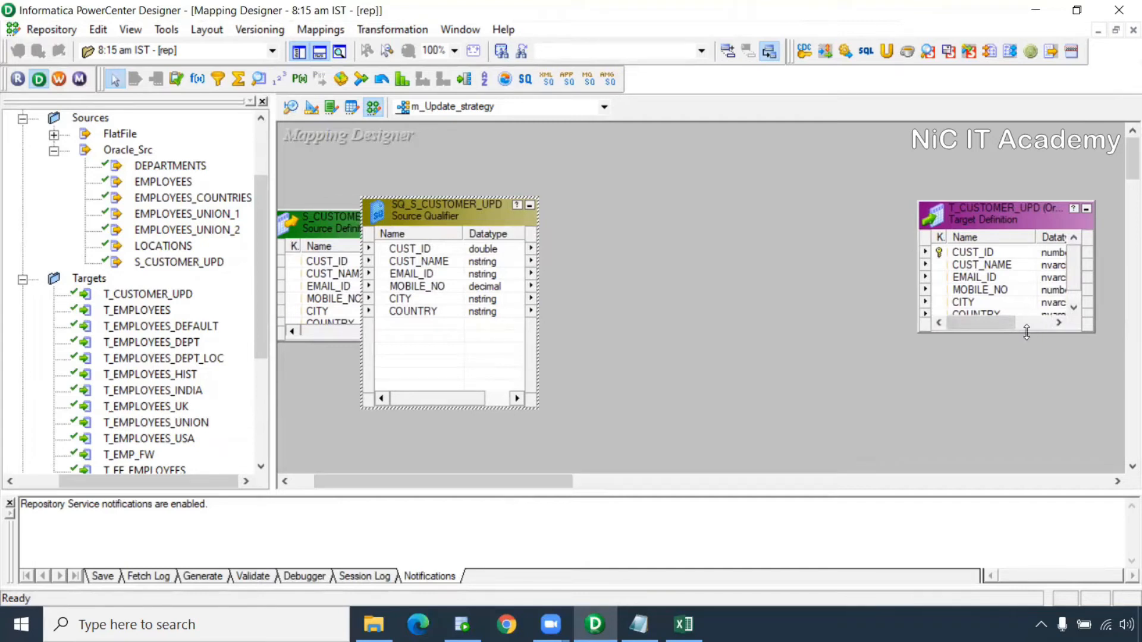
pyautogui.moveTo(1025, 332); pyautogui.dragTo(1024, 408)
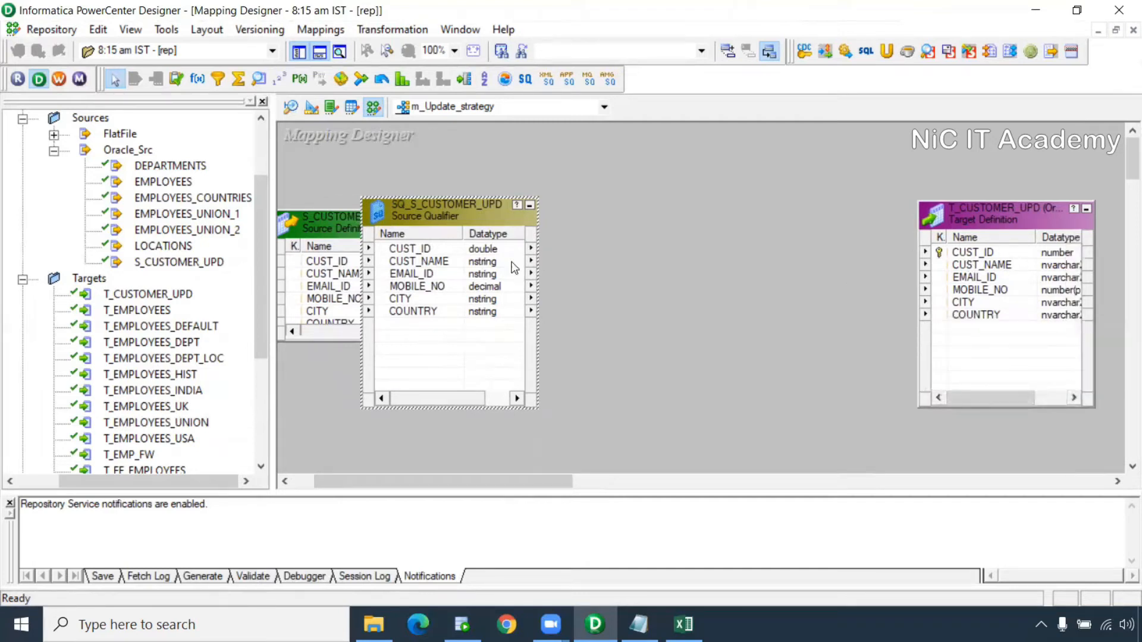
pyautogui.moveTo(452, 248); pyautogui.dragTo(452, 314)
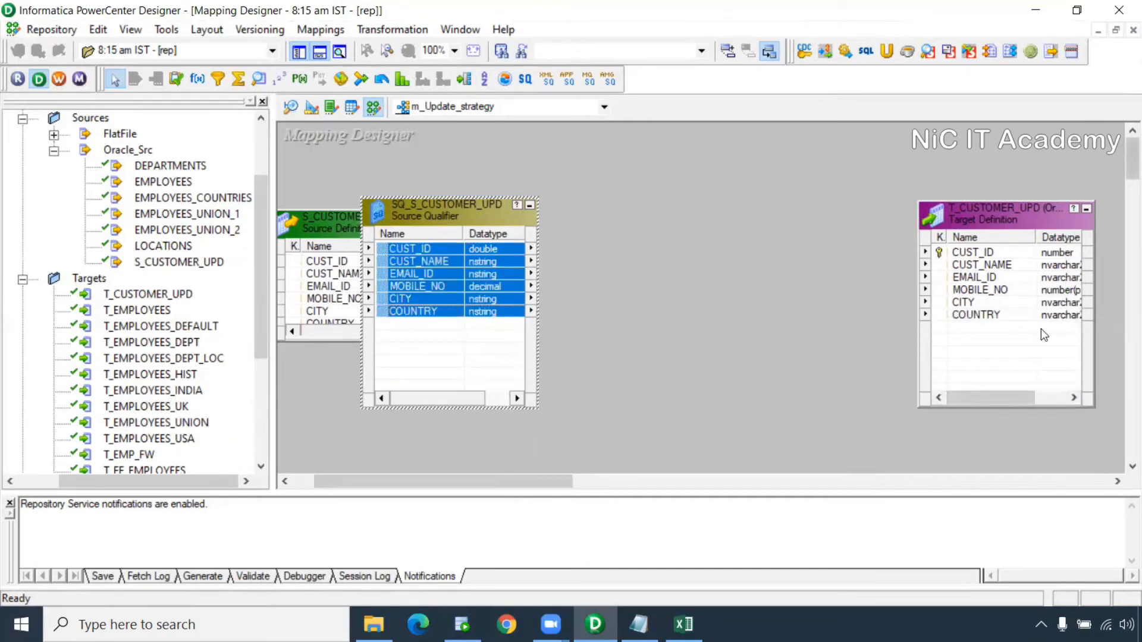
pyautogui.click(758, 253)
# Add expression EXPTRANS and link the six source qualifier ports into it
pyautogui.click(200, 80)
pyautogui.moveTo(662, 194); pyautogui.dragTo(895, 476)
pyautogui.moveTo(408, 248)
pyautogui.mouseDown()
pyautogui.moveTo(728, 298)
pyautogui.moveTo(765, 280)
pyautogui.mouseUp()
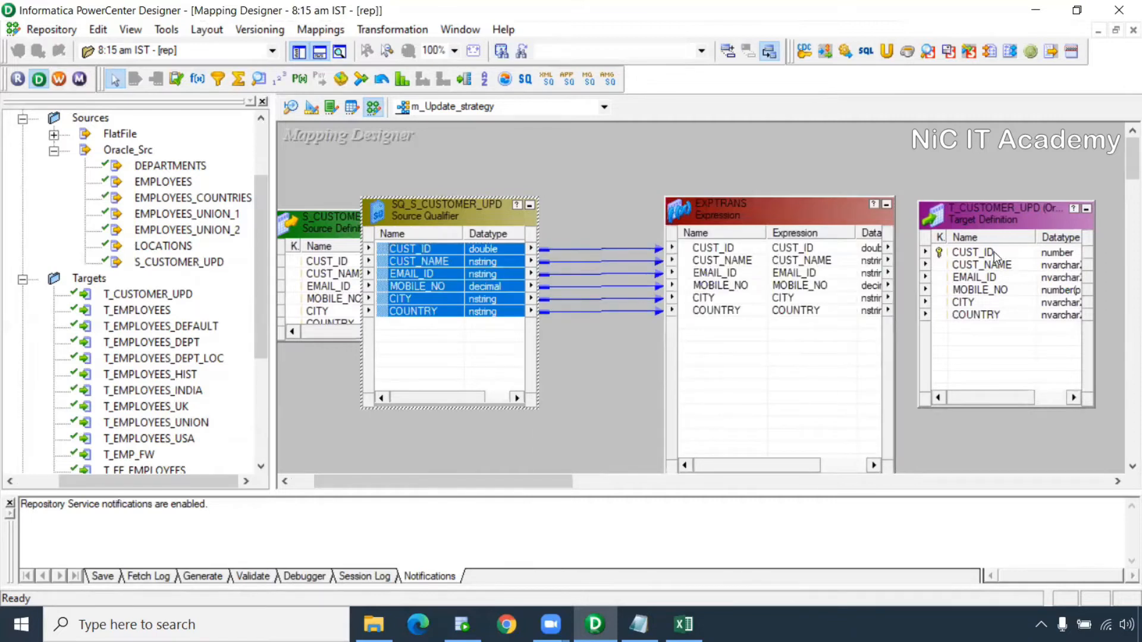
pyautogui.moveTo(1007, 221); pyautogui.dragTo(1080, 223)
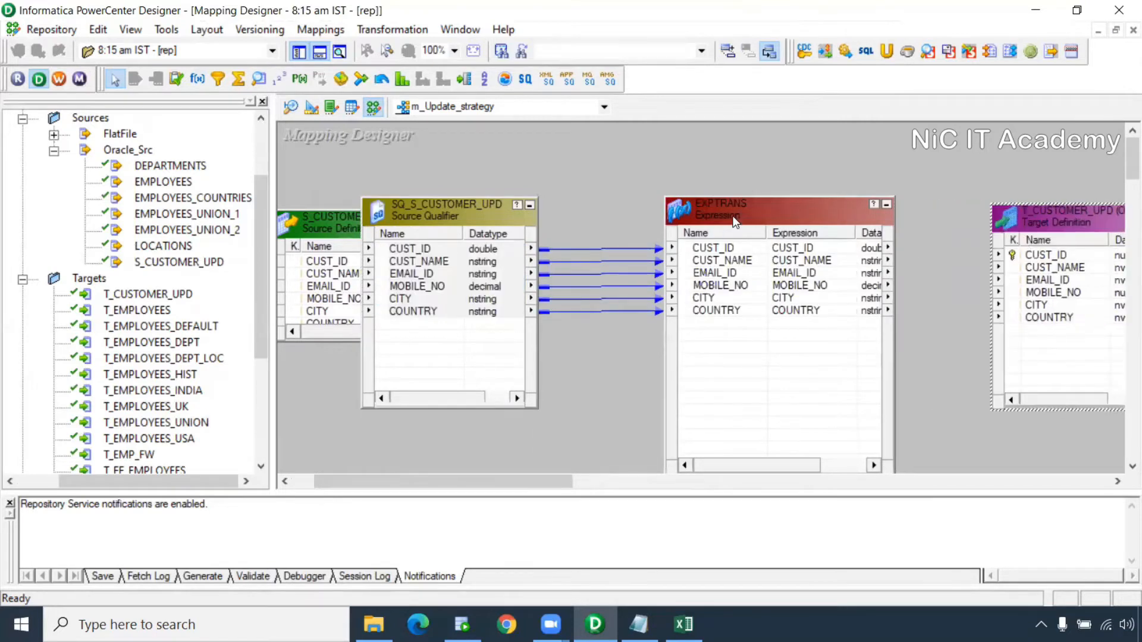
pyautogui.moveTo(694, 223); pyautogui.dragTo(724, 229)
pyautogui.click(430, 248)
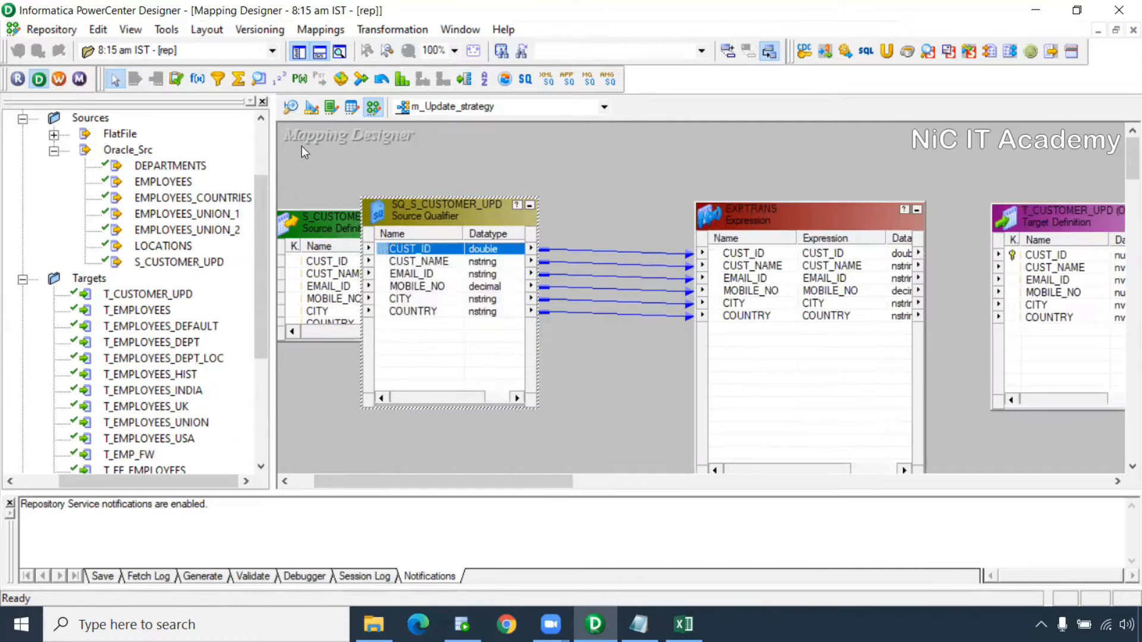
pyautogui.click(260, 83)
# Create a lookup transformation on the target table T_CUSTOMER_UPD
pyautogui.click(616, 153)
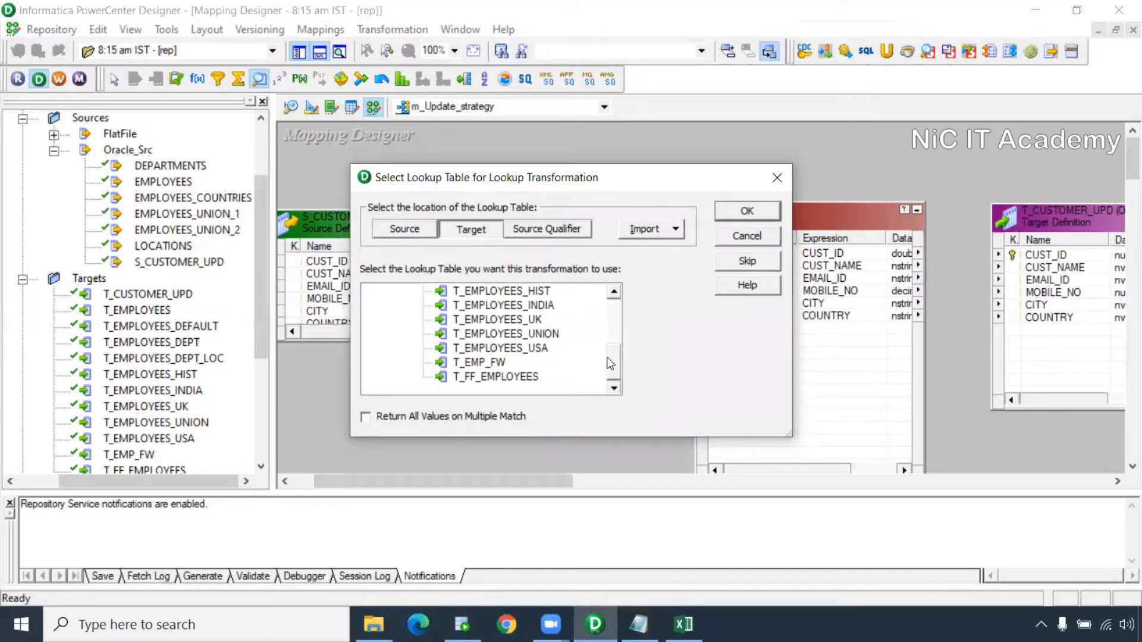
pyautogui.moveTo(612, 356); pyautogui.dragTo(616, 320)
pyautogui.click(467, 325)
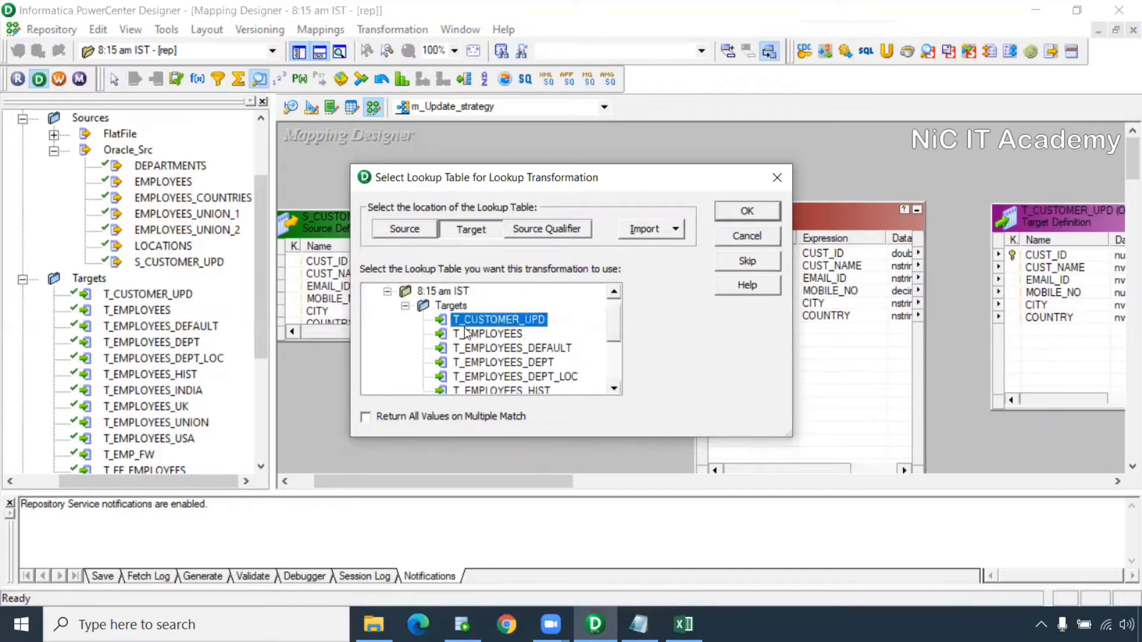
pyautogui.click(745, 214)
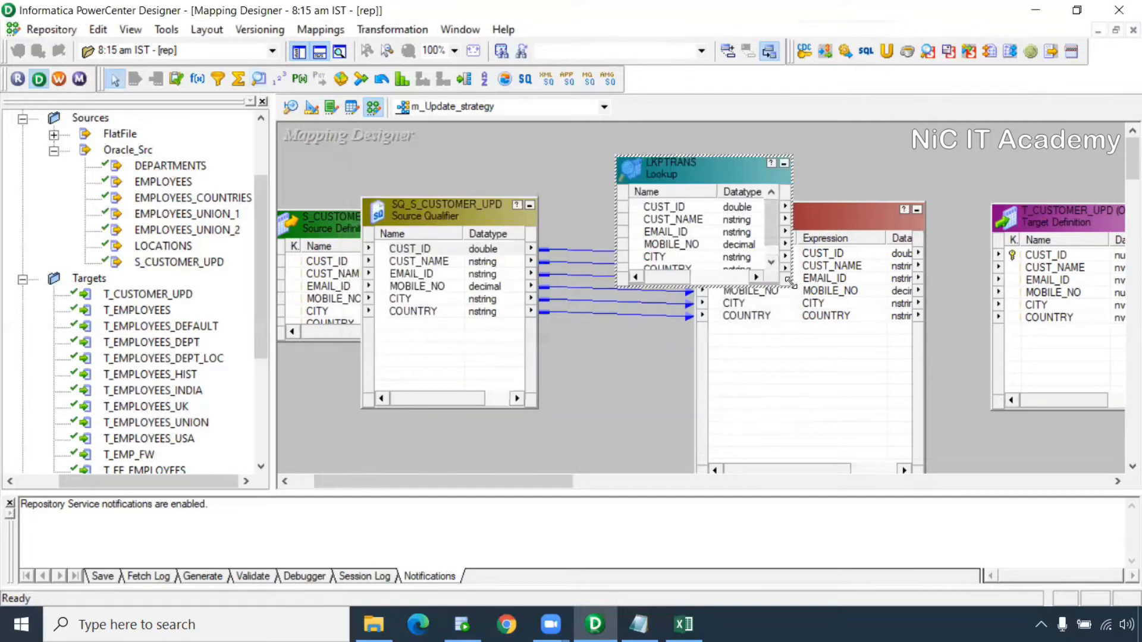
pyautogui.moveTo(791, 281); pyautogui.dragTo(856, 403)
# Pass the qualifier's CUST_ID into LKPTRANS as CUST_ID1
pyautogui.click(420, 250)
pyautogui.moveTo(388, 253); pyautogui.dragTo(667, 300)
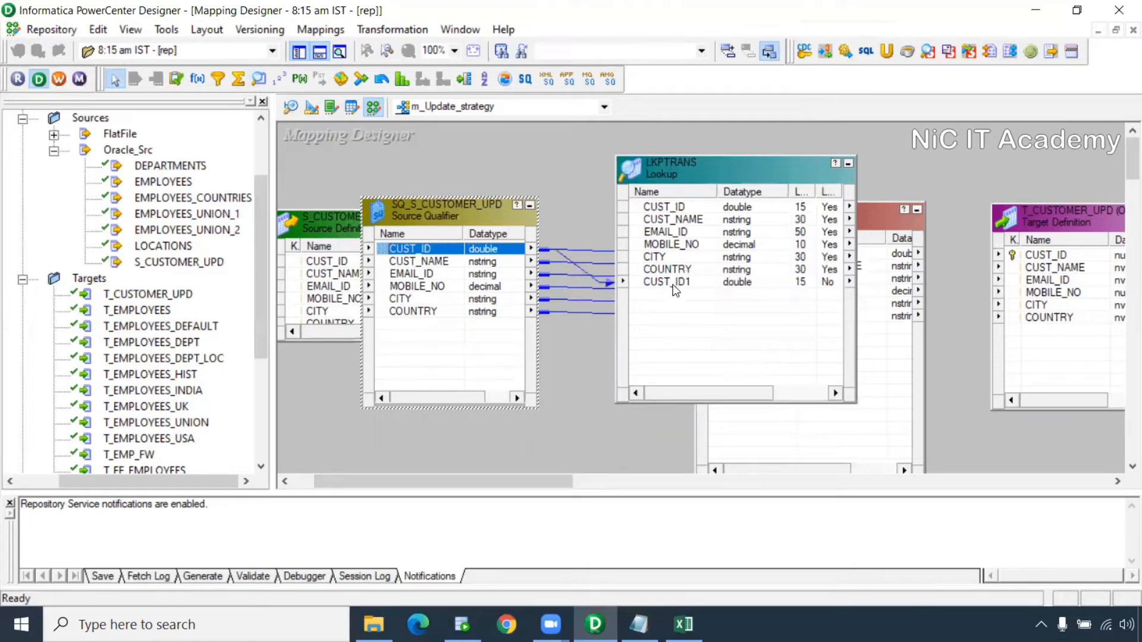
pyautogui.click(673, 284)
pyautogui.keyDown('ctrl'); pyautogui.click(669, 209); pyautogui.keyUp('ctrl')
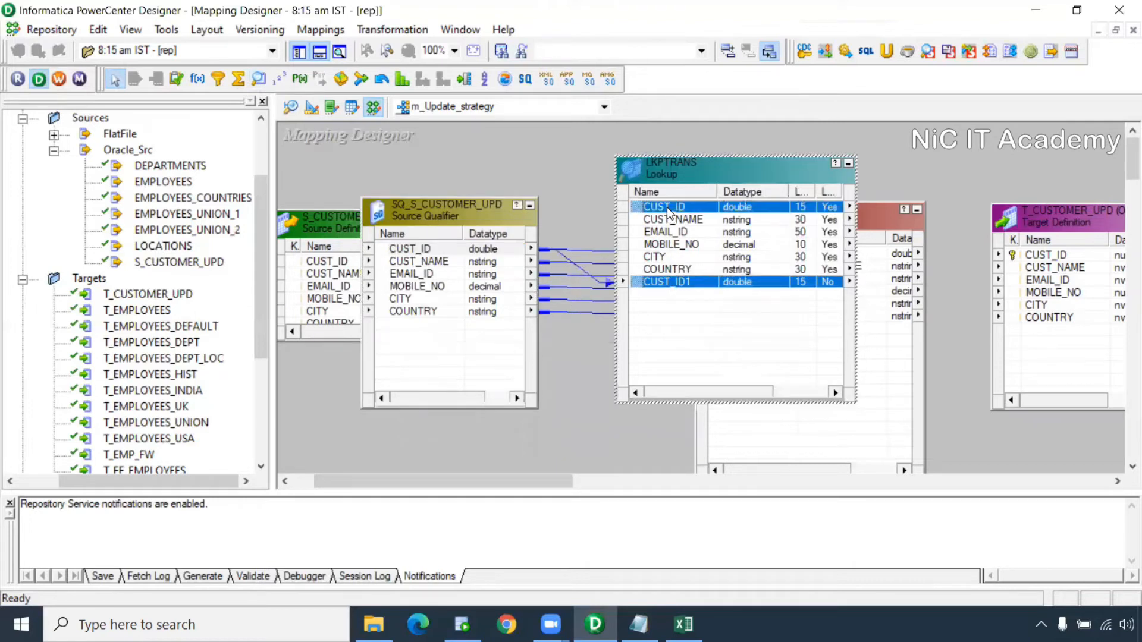
pyautogui.moveTo(677, 179); pyautogui.dragTo(471, 155)
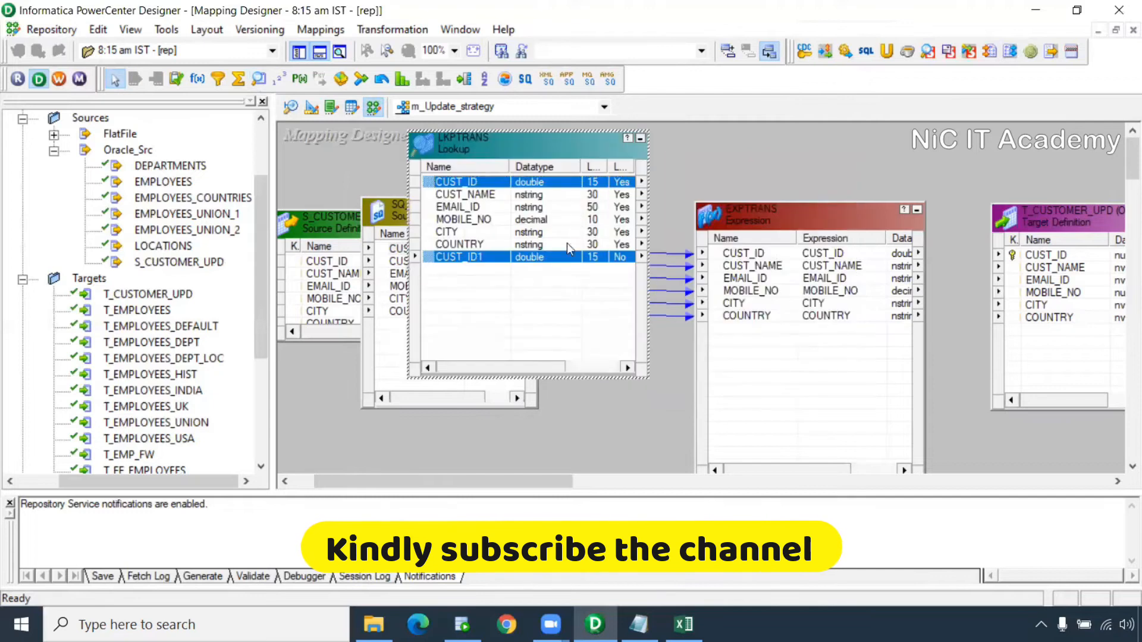
# Link the six lookup ports, CUST_ID through COUNTRY, into EXPTRANS
pyautogui.click(480, 195)
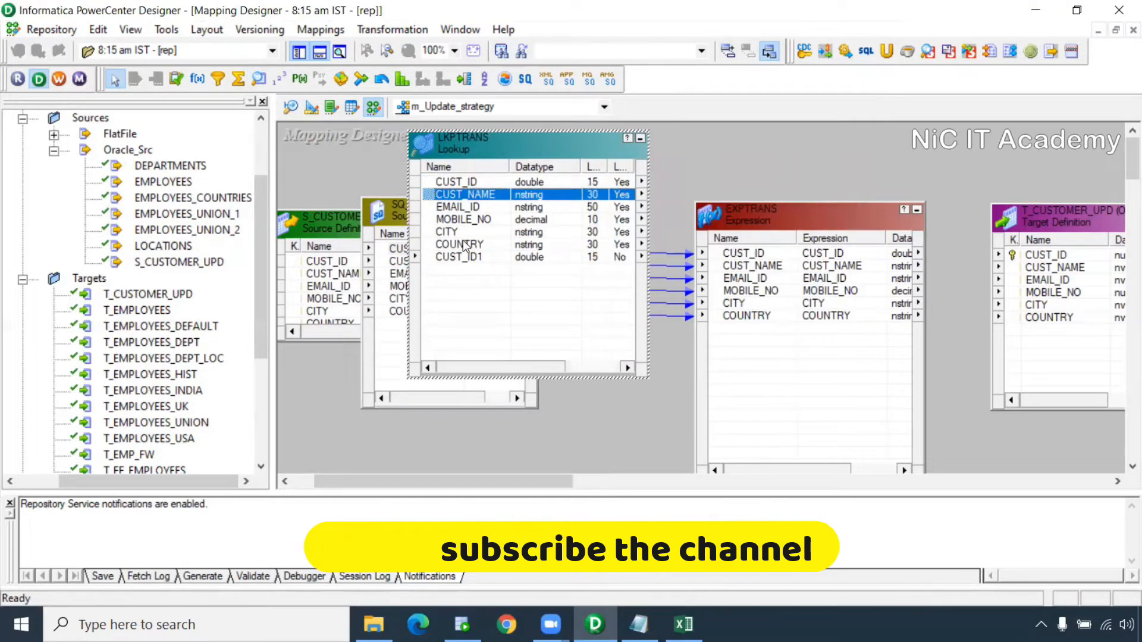
pyautogui.click(466, 182)
pyautogui.keyDown('shift'); pyautogui.click(469, 245); pyautogui.keyUp('shift')
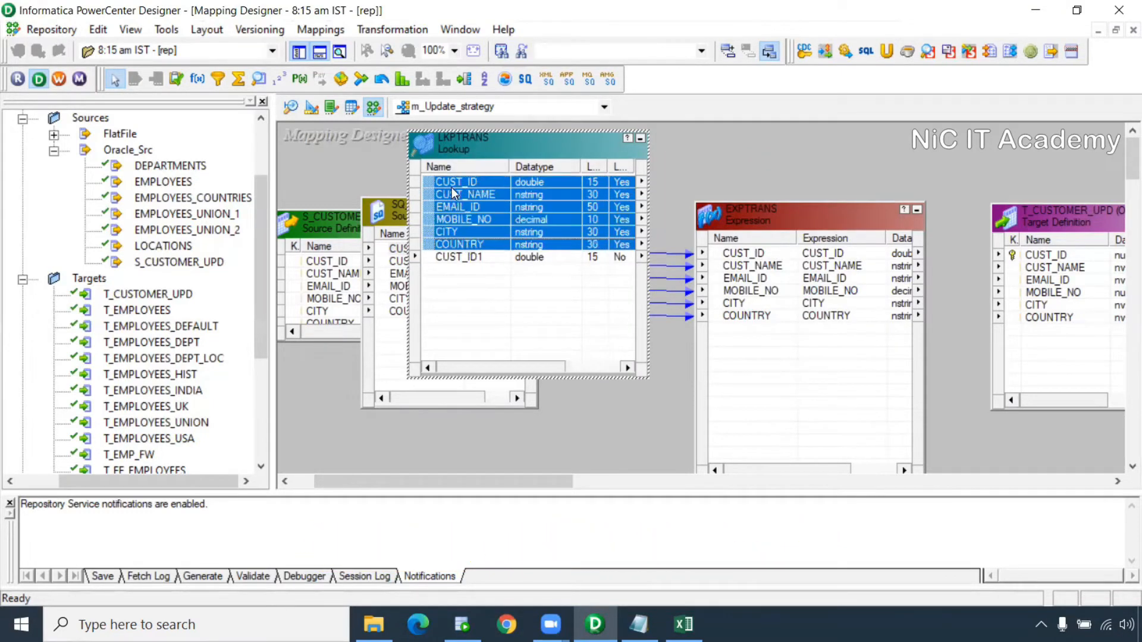
pyautogui.moveTo(458, 189); pyautogui.dragTo(742, 369)
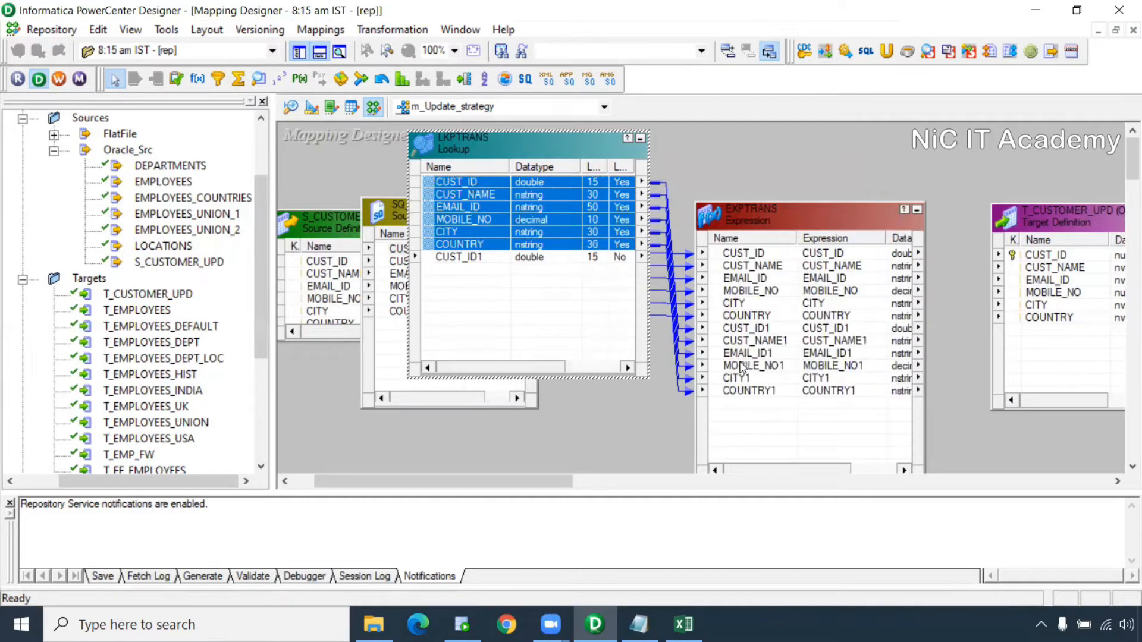
pyautogui.moveTo(768, 212); pyautogui.dragTo(858, 204)
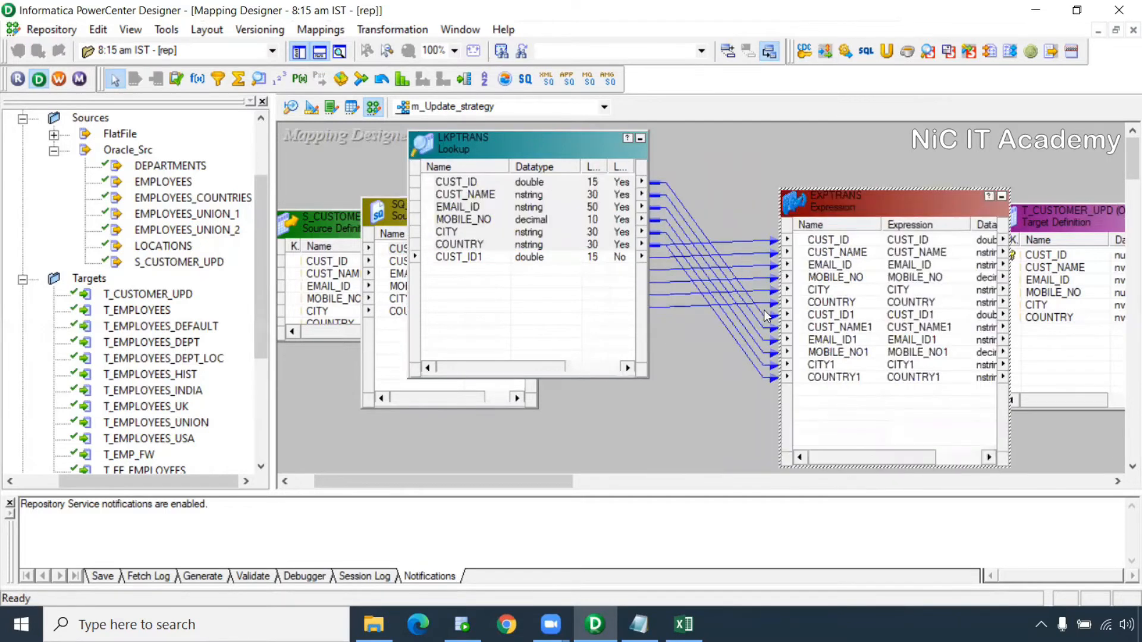
pyautogui.moveTo(763, 383); pyautogui.dragTo(764, 383)
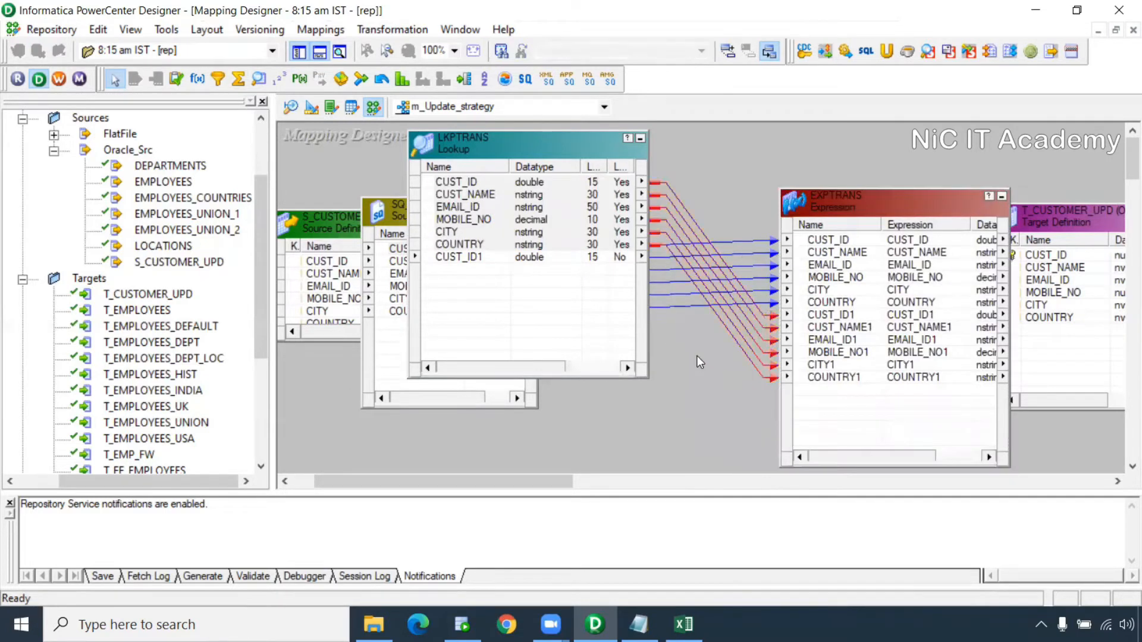
# Add the lookup condition CUST_ID = CUST_ID1 in LKPTRANS
pyautogui.doubleClick(486, 171)
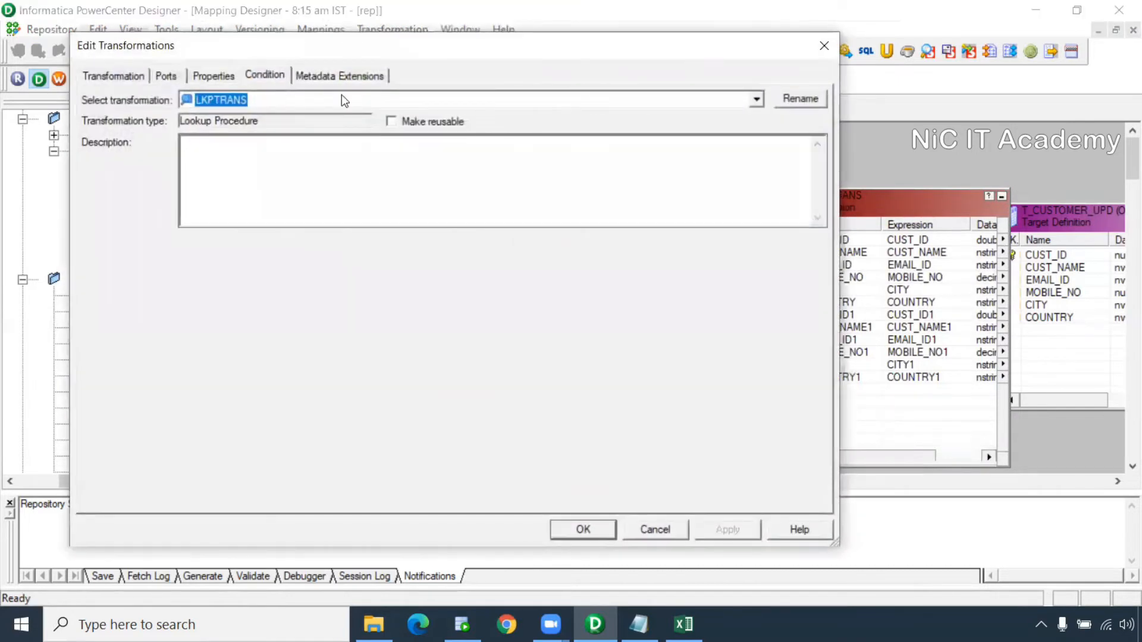
pyautogui.click(692, 120)
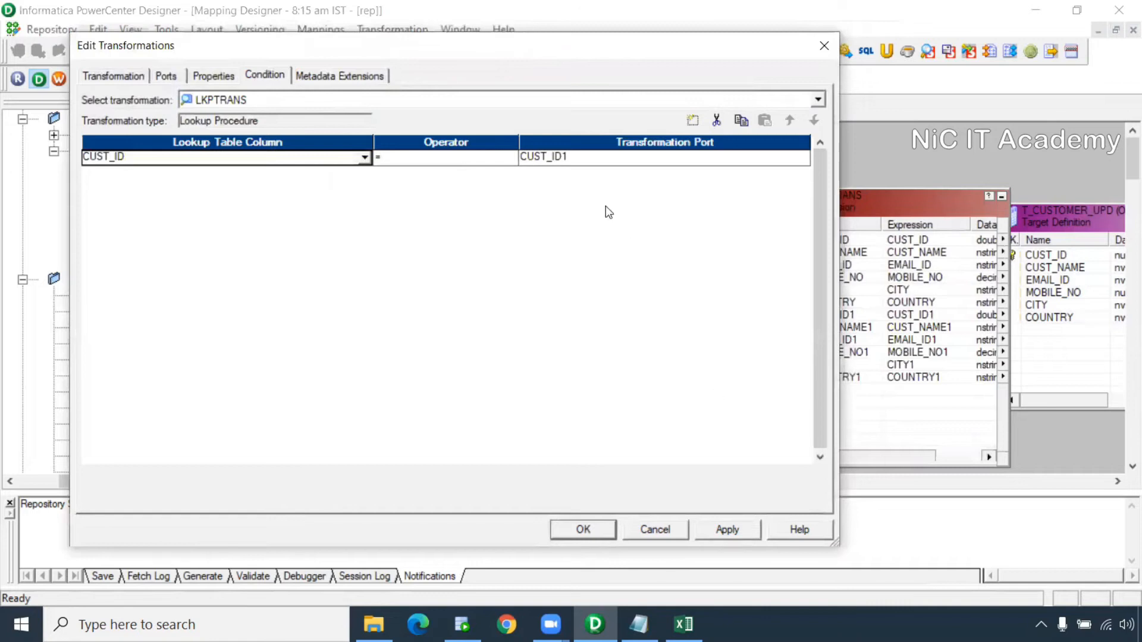
pyautogui.click(602, 530)
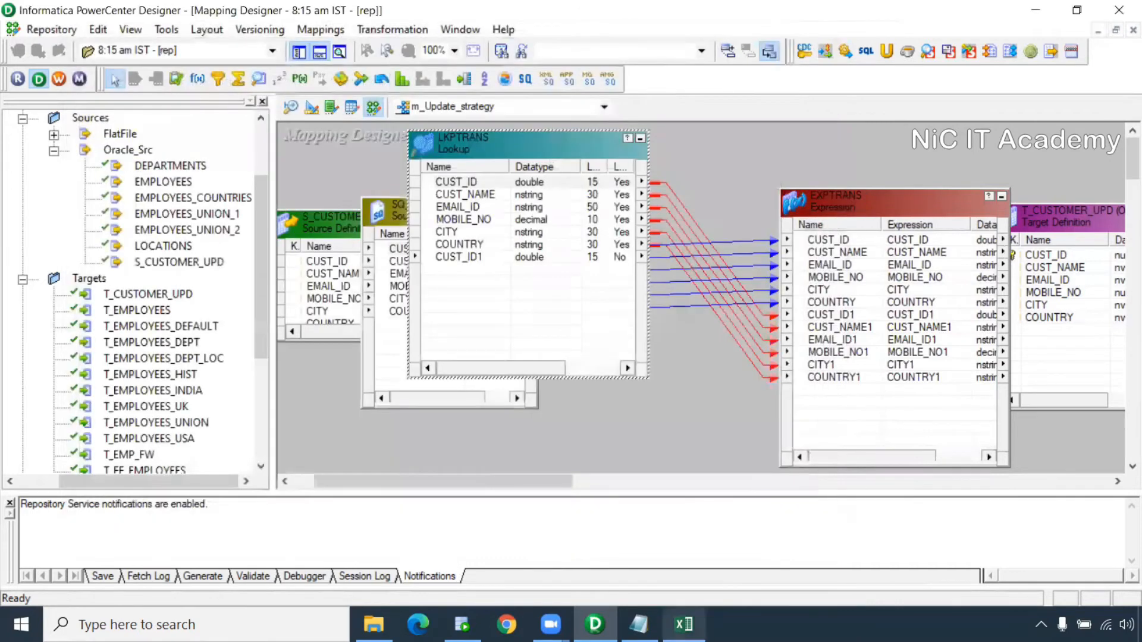
# In the upd strategy workbook, select cust_id cells K4:K13 and B4:B12
pyautogui.hotkey('alt', 'Tab')
pyautogui.moveTo(727, 233); pyautogui.dragTo(714, 390)
pyautogui.keyDown('ctrl'); pyautogui.moveTo(117, 234); pyautogui.dragTo(115, 377); pyautogui.keyUp('ctrl')
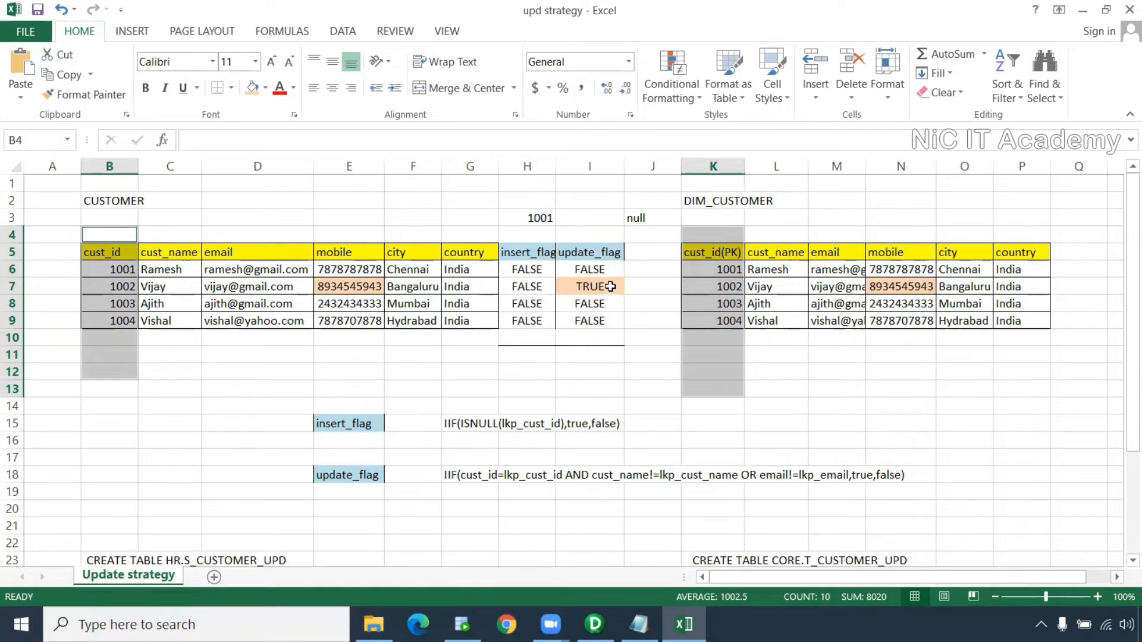
# Check the insert_flag note in cell E15, then return to PowerCenter Designer
pyautogui.click(356, 416)
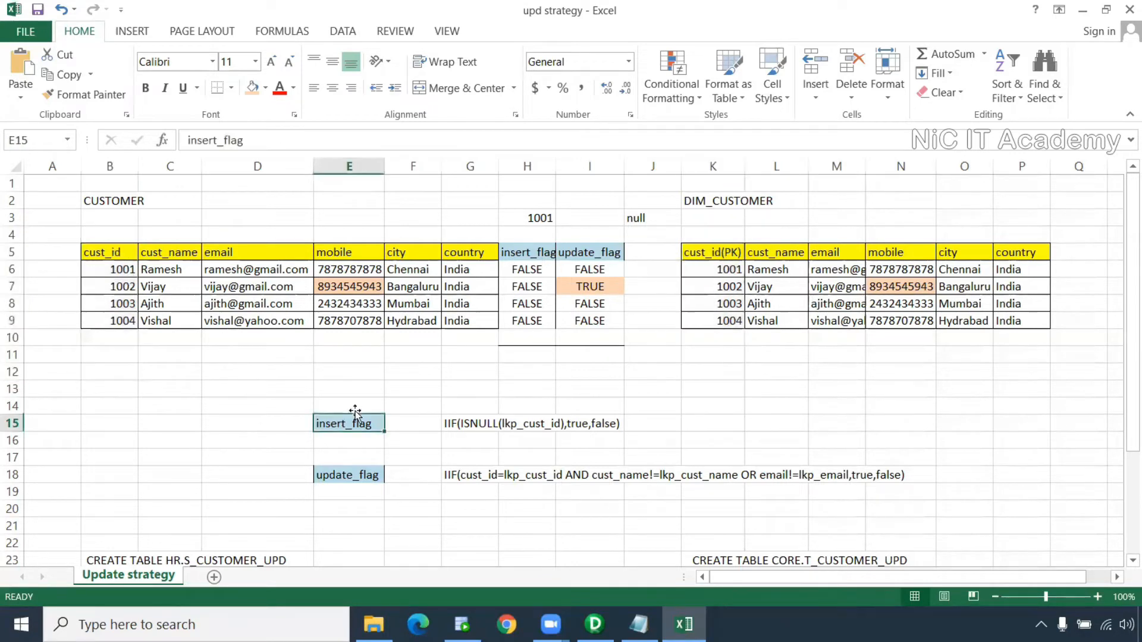
pyautogui.moveTo(253, 142); pyautogui.dragTo(188, 141)
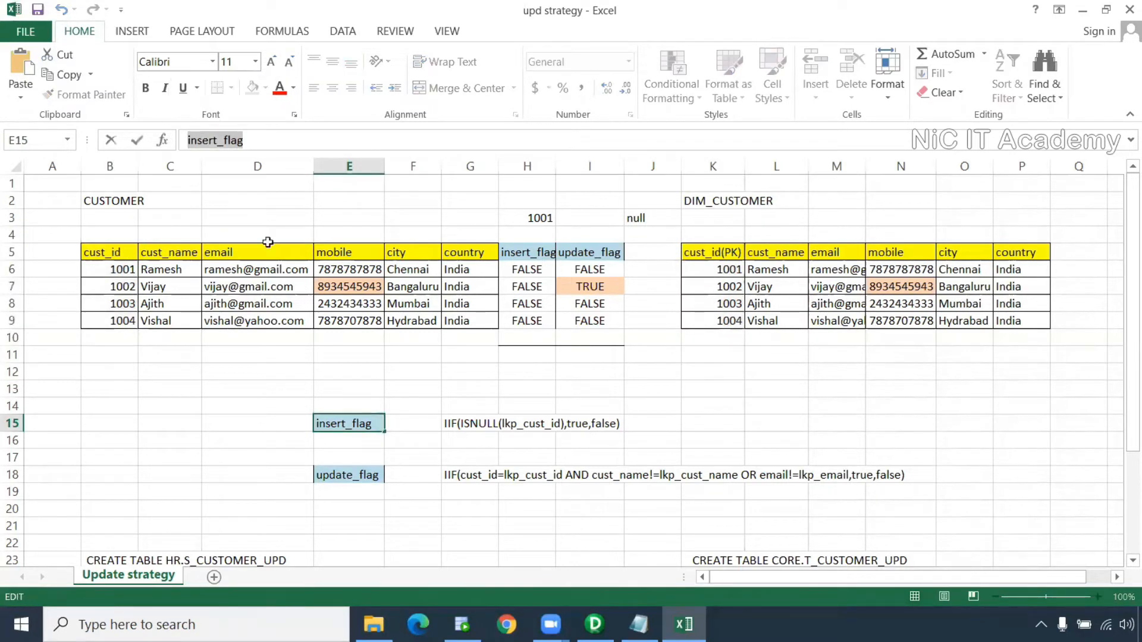
pyautogui.click(595, 625)
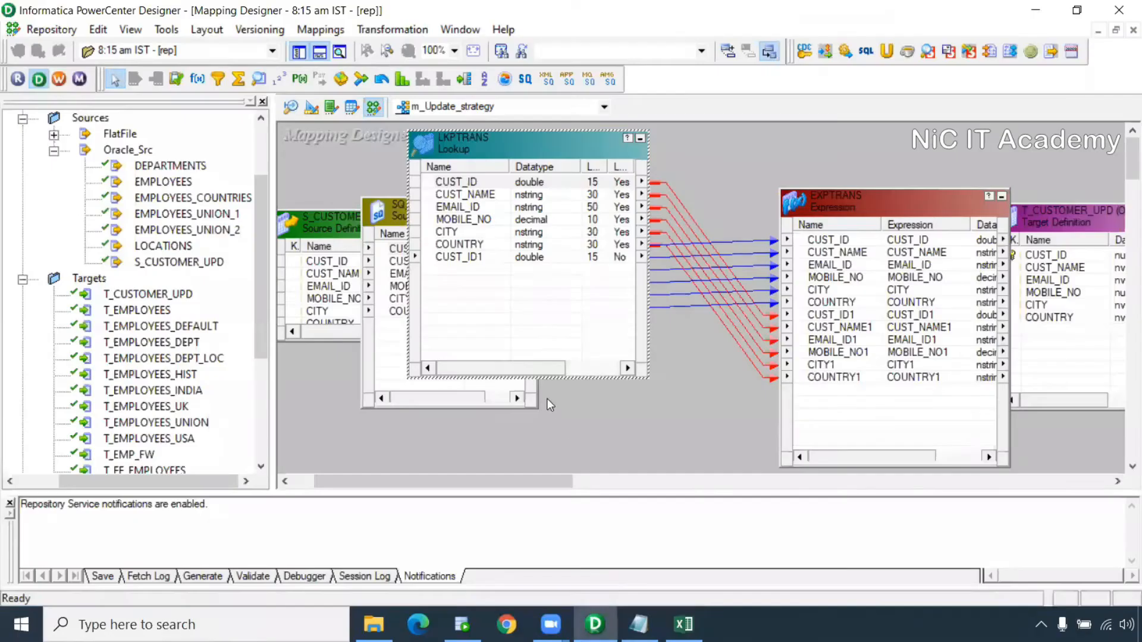
# Prefix the six lookup ports in EXPTRANS (CUST_ID1 through COUNTRY1) with lkp_
pyautogui.doubleClick(851, 381)
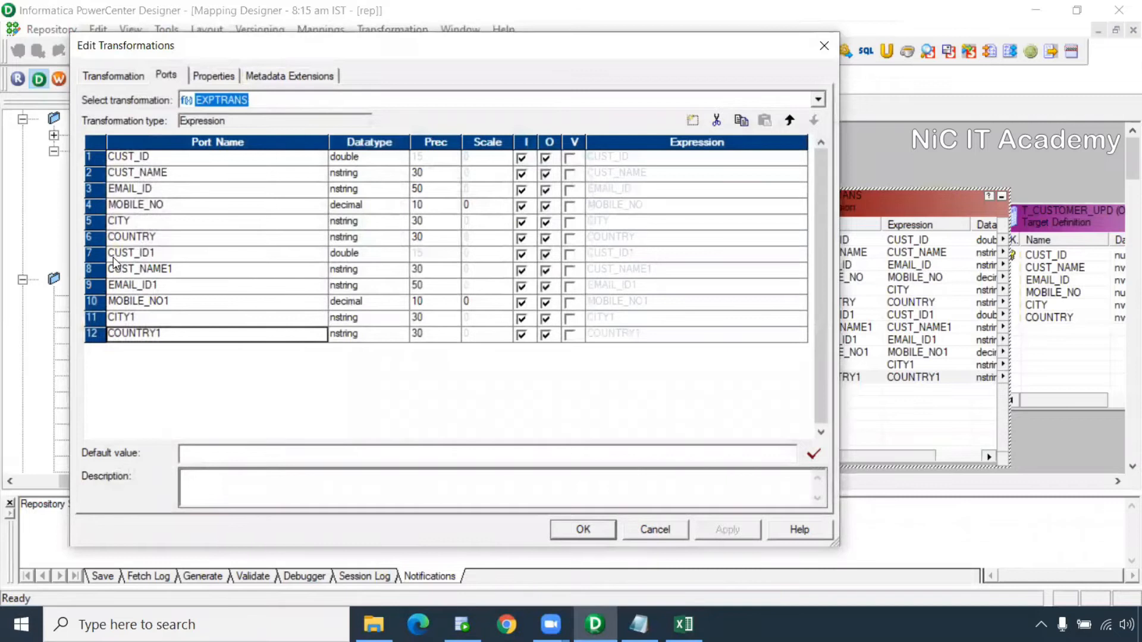
pyautogui.click(123, 265)
pyautogui.write('lkp_')
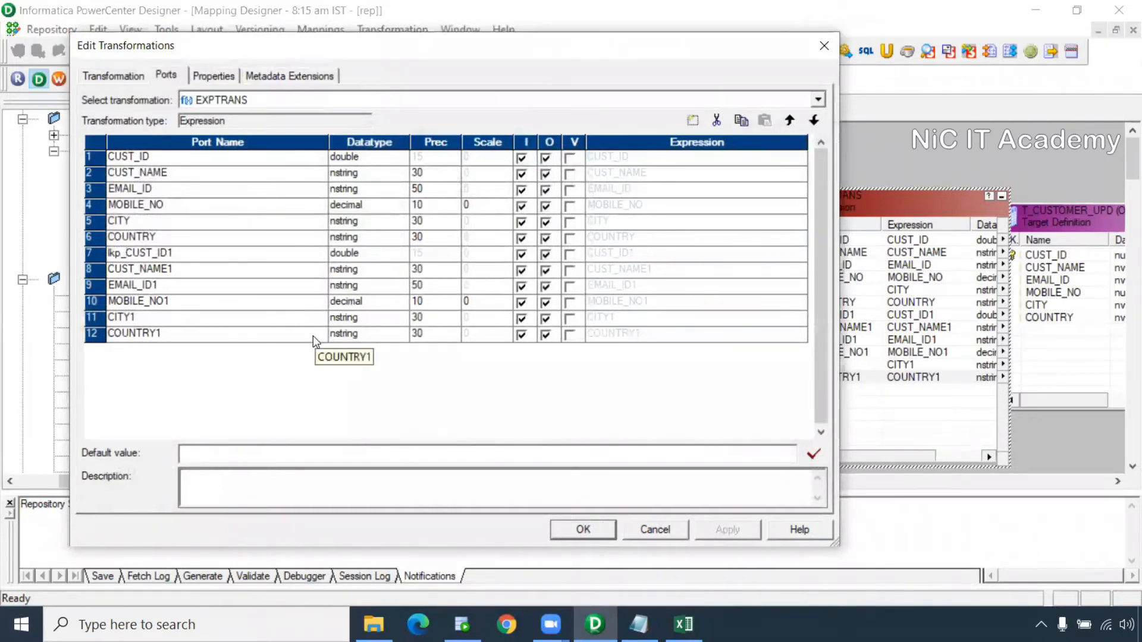
pyautogui.click(111, 270)
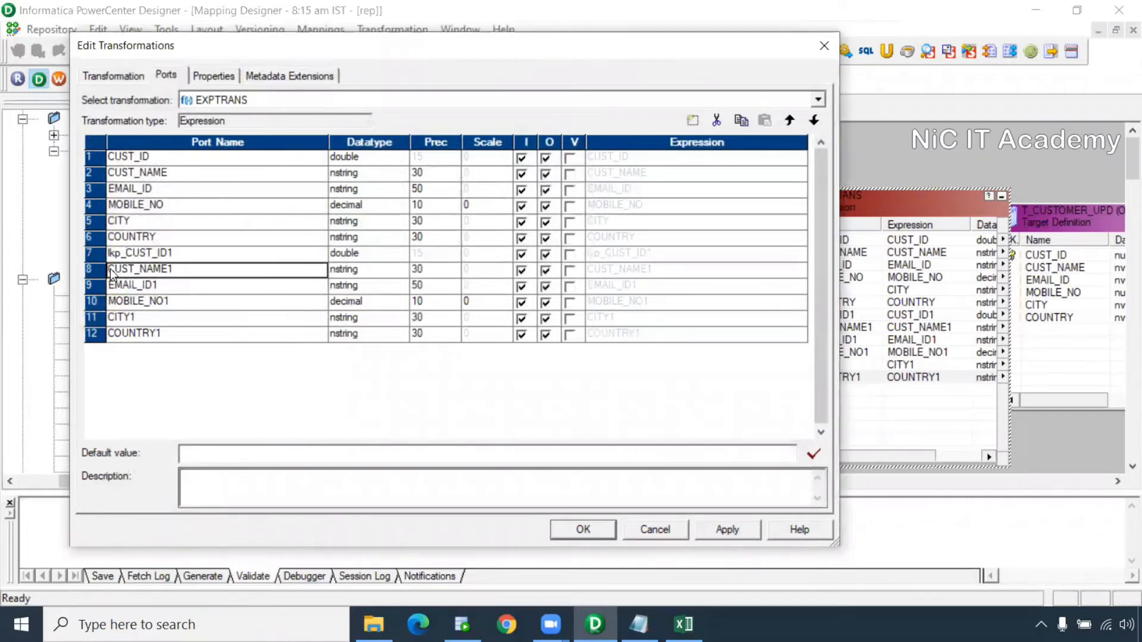
pyautogui.write('lkp_')
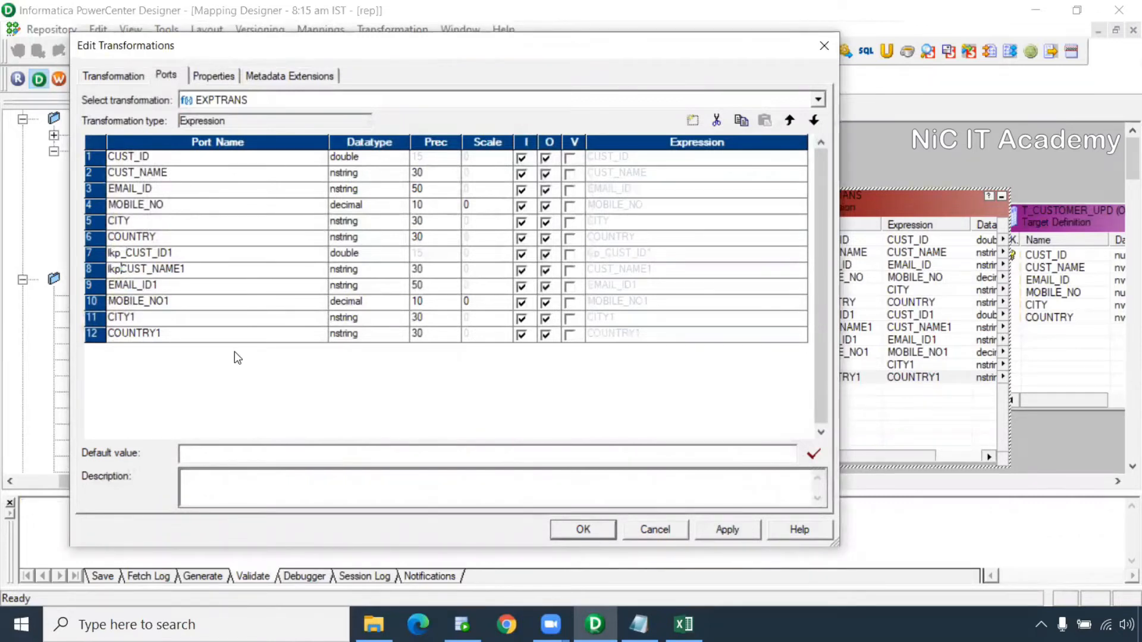
pyautogui.click(109, 285)
pyautogui.write('lkp_')
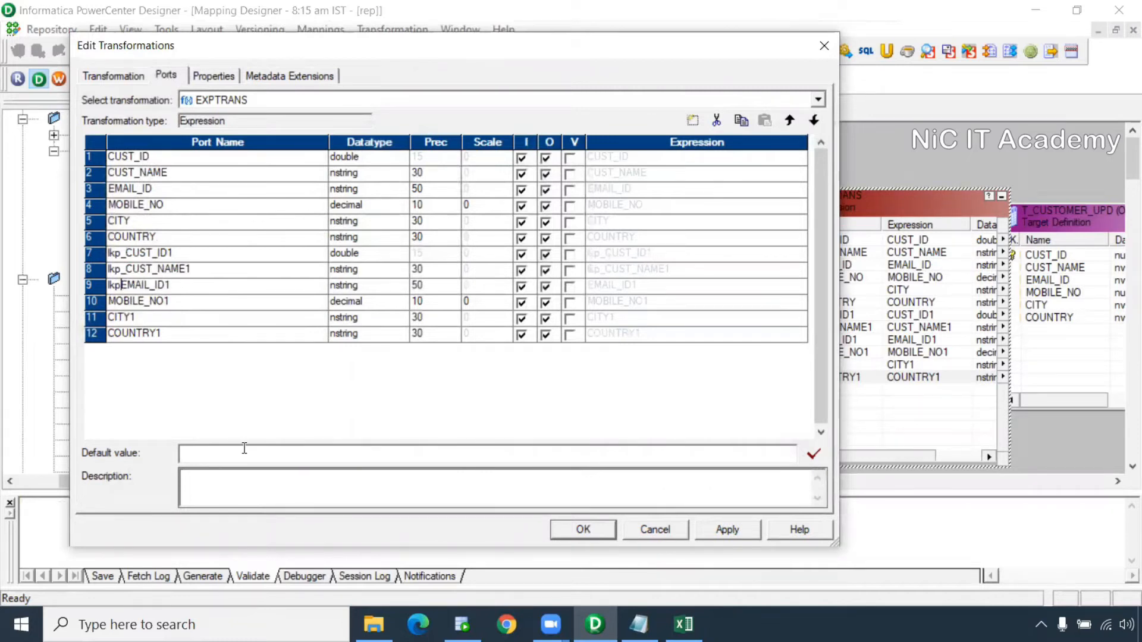
pyautogui.click(109, 301)
pyautogui.write('lkp_')
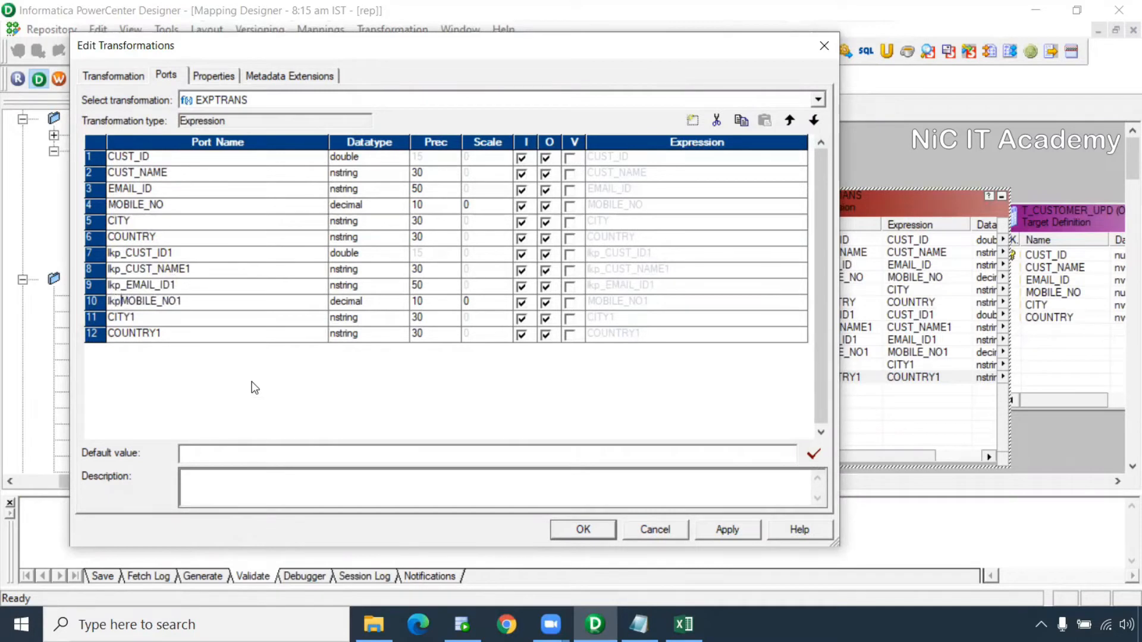
pyautogui.click(111, 317)
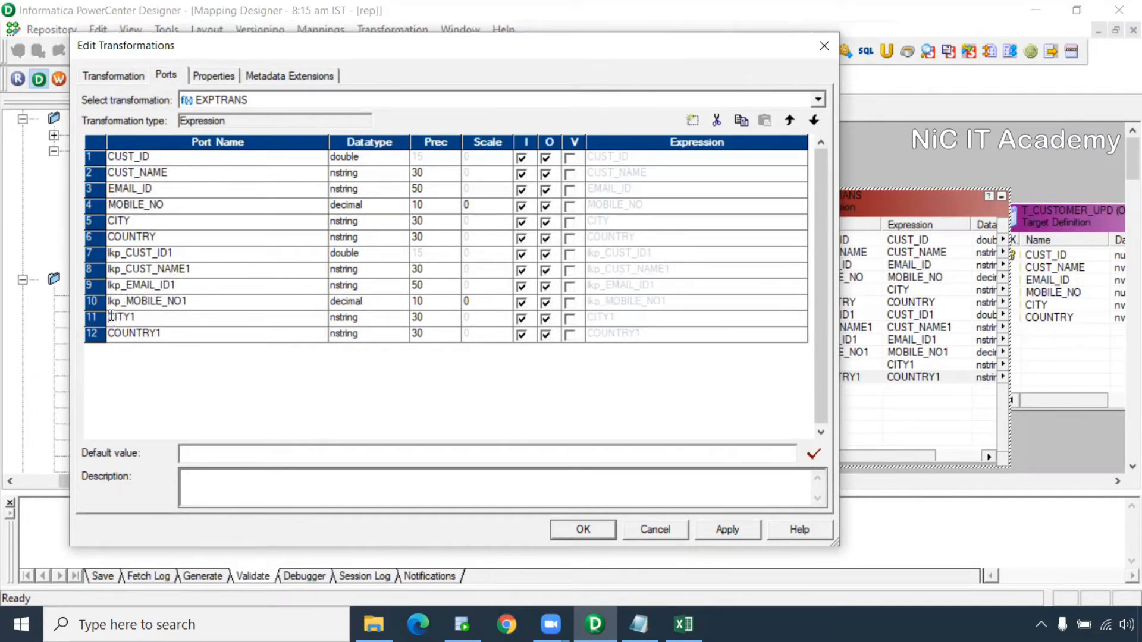
pyautogui.write('lkp_')
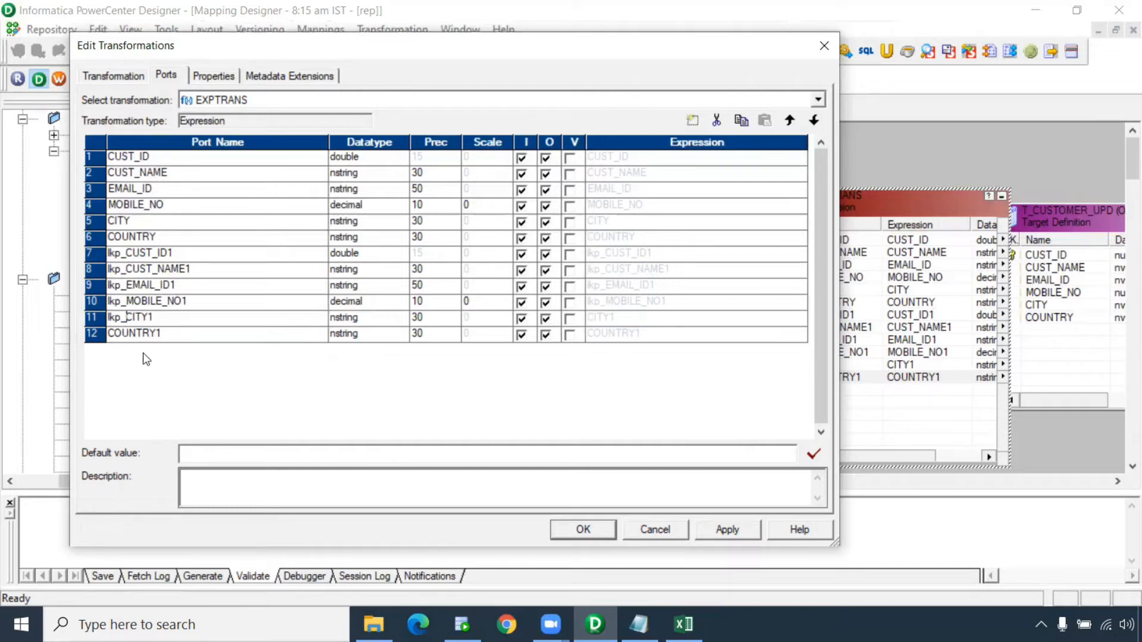
pyautogui.click(109, 335)
pyautogui.write('lkp_')
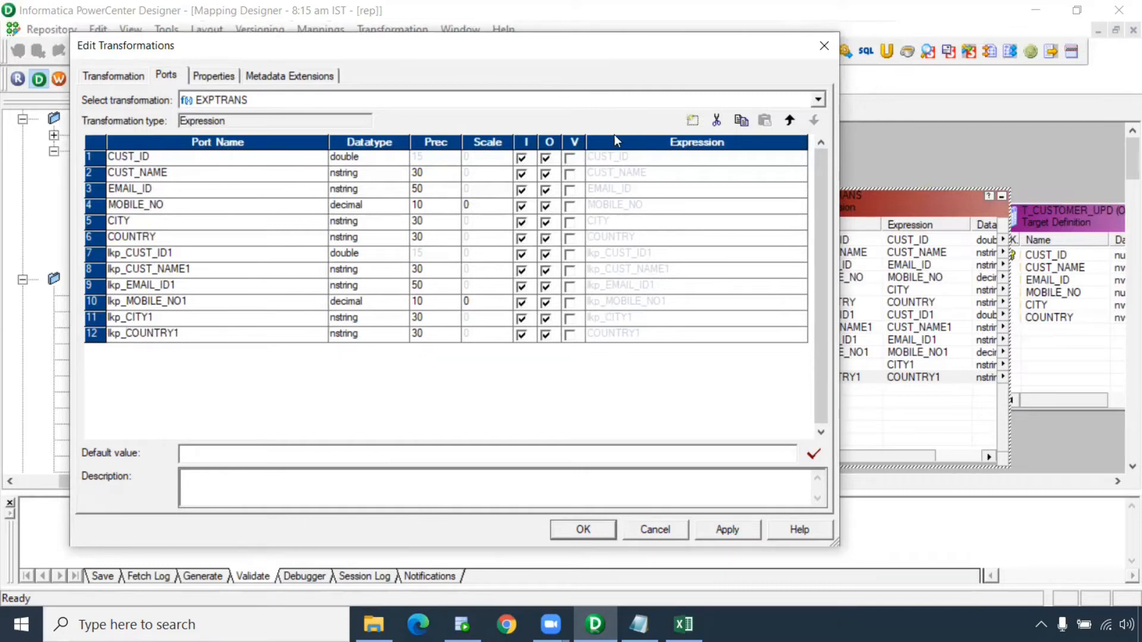
# Add output-only ports insert_flag and updatet_flag to EXPTRANS
pyautogui.click(693, 121)
pyautogui.click(693, 121)
pyautogui.click(152, 352)
pyautogui.write('insert_flag')
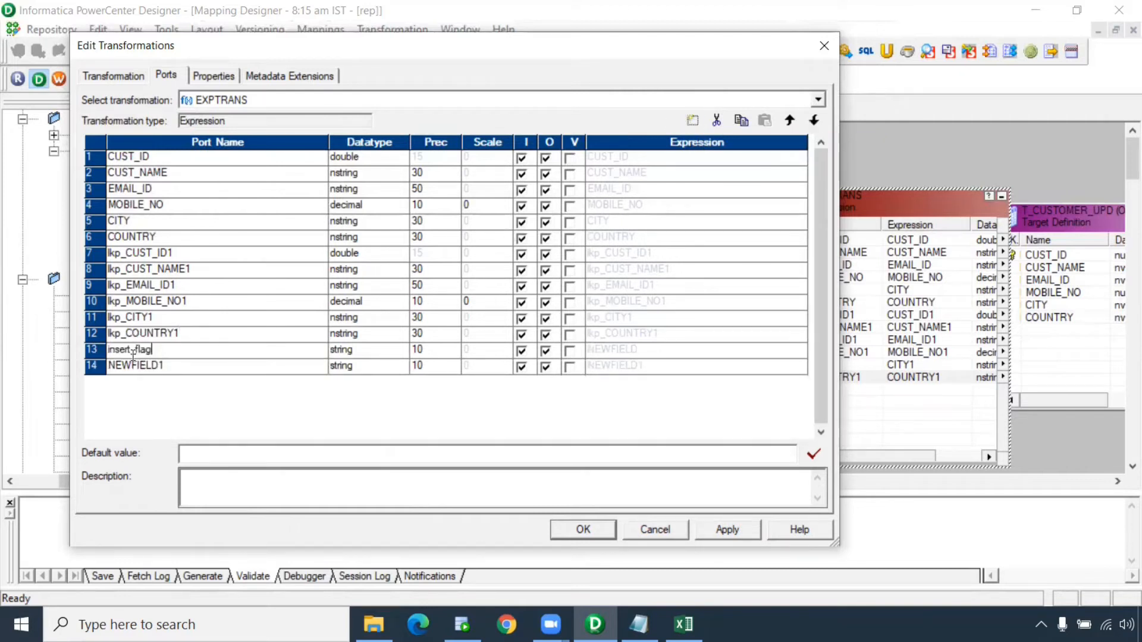
pyautogui.click(166, 366)
pyautogui.moveTo(164, 367); pyautogui.dragTo(23, 368)
pyautogui.write('insert_flag')
pyautogui.moveTo(131, 367); pyautogui.dragTo(61, 379)
pyautogui.write('update')
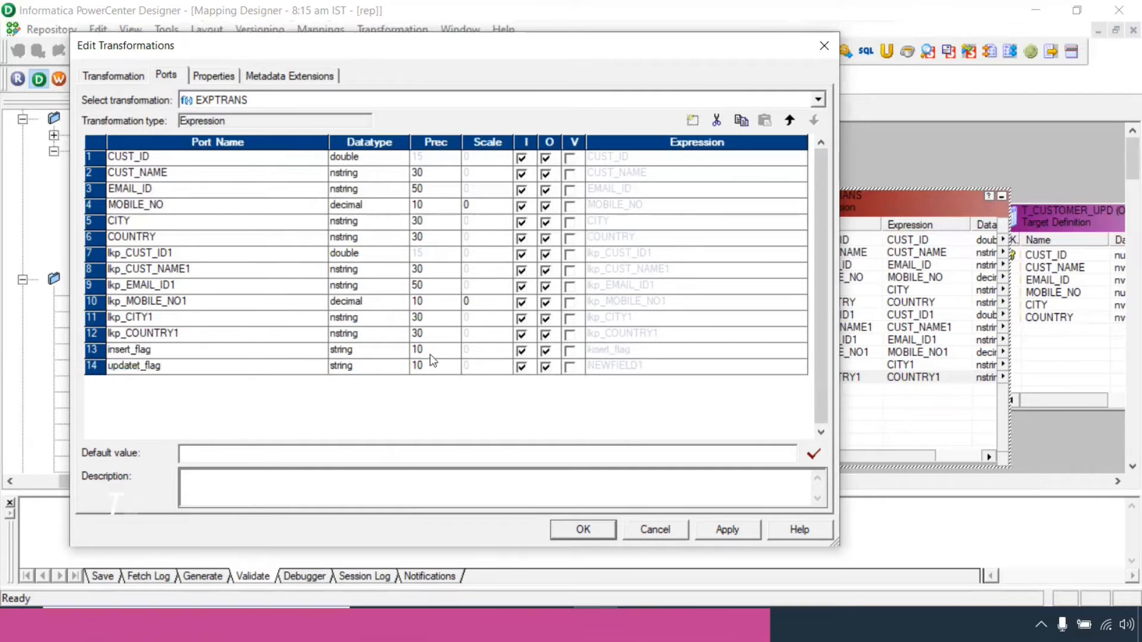
pyautogui.click(522, 352)
pyautogui.click(522, 367)
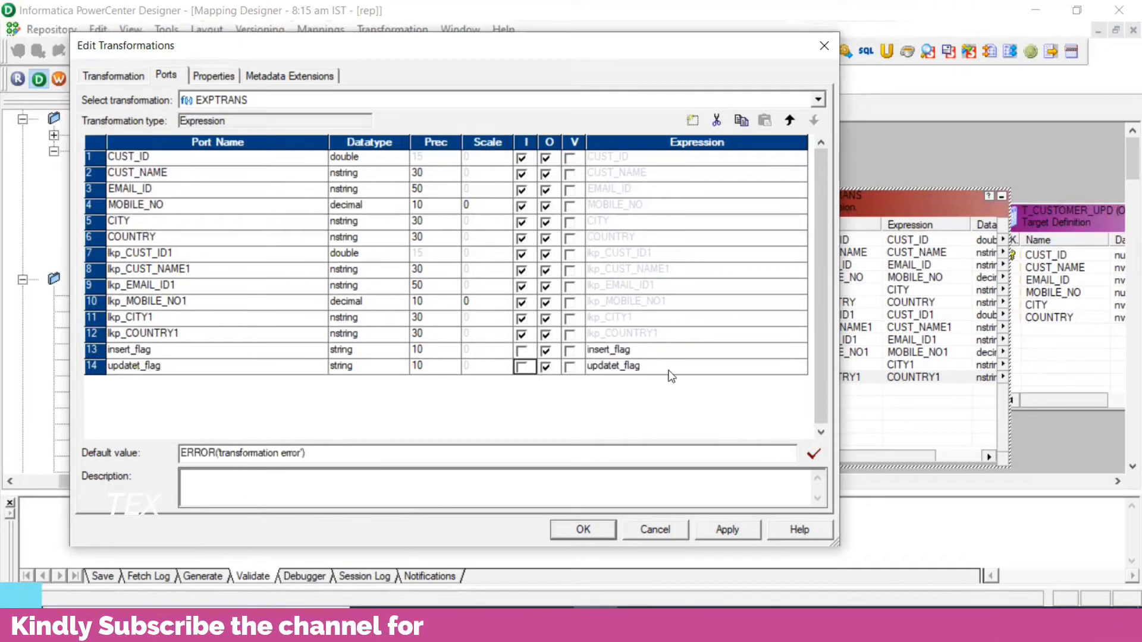
pyautogui.click(798, 352)
# Replace insert_flag's expression with IIF(isnull(lkp_CUST_ID1),true,false)
pyautogui.click(800, 351)
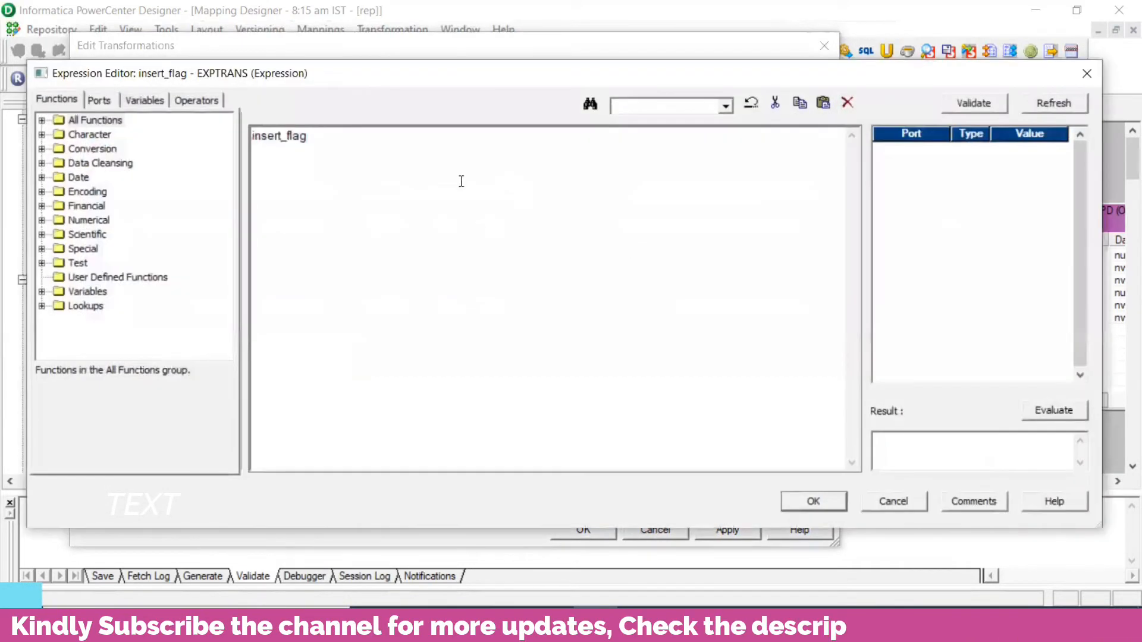
pyautogui.hotkey('ctrl', 'a')
pyautogui.scroll(15, 430, 263)
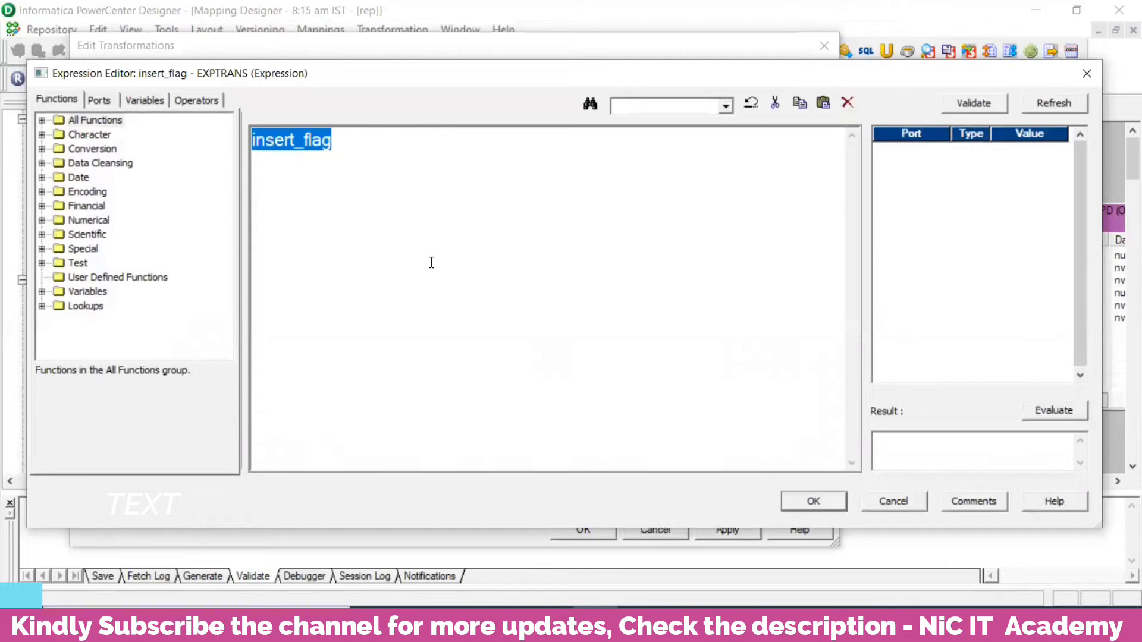
pyautogui.write('II')
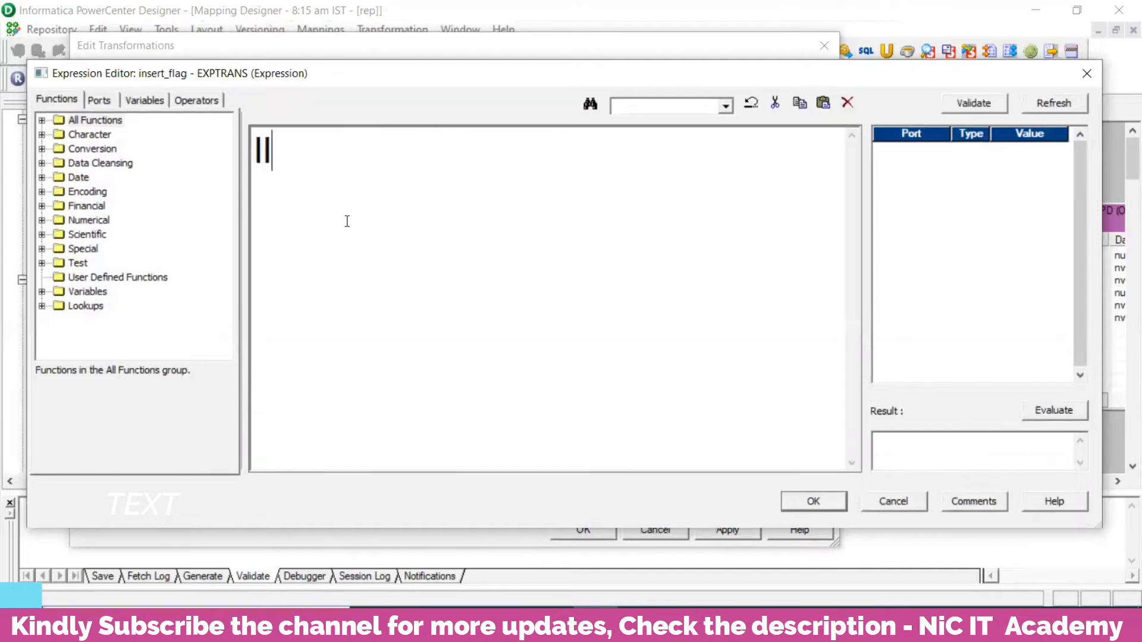
pyautogui.write('F(isnull(')
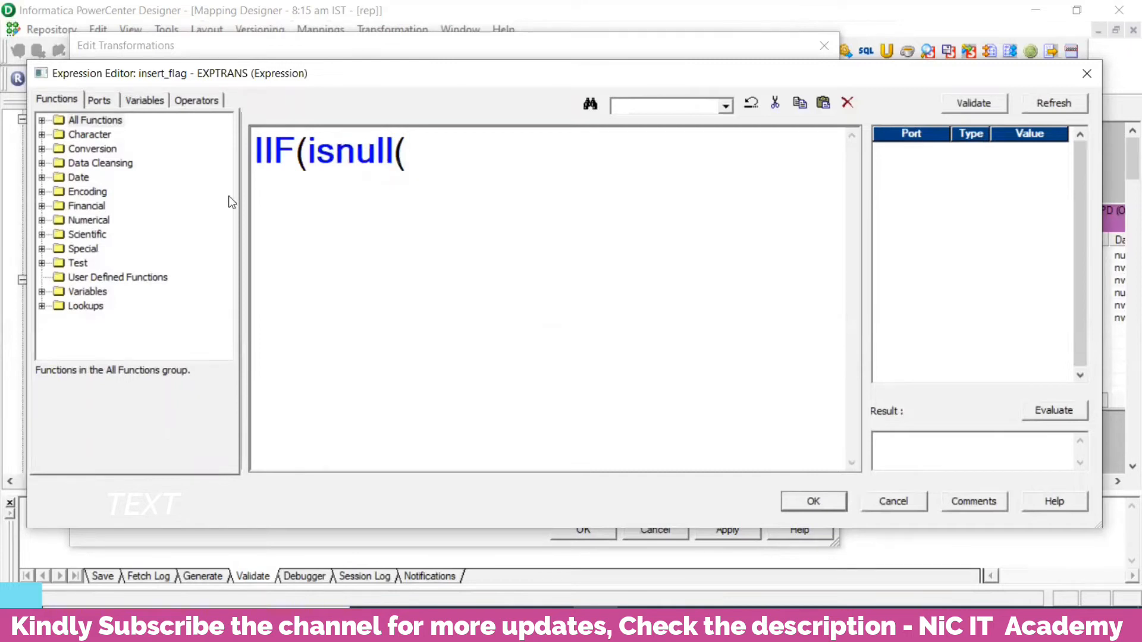
pyautogui.click(99, 100)
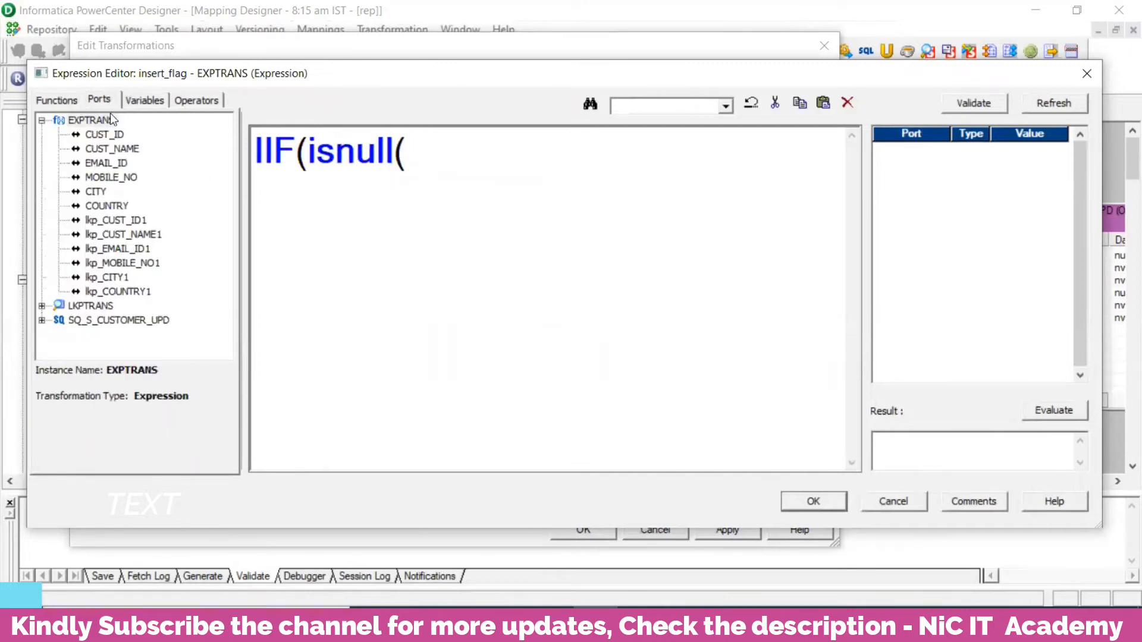
pyautogui.click(136, 223)
pyautogui.doubleClick(136, 223)
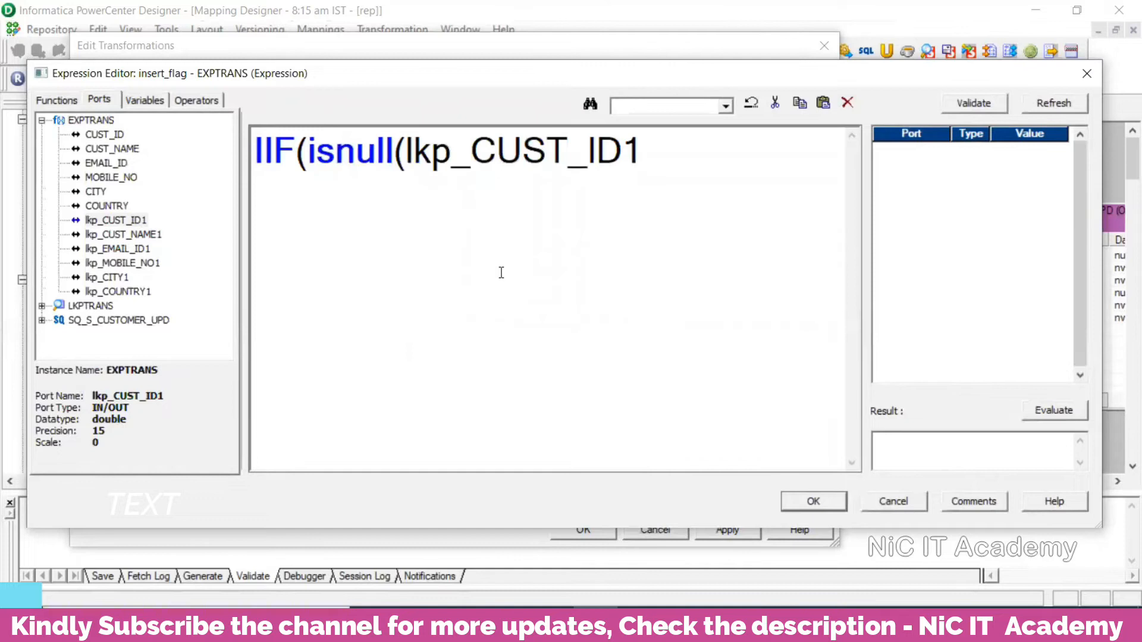
pyautogui.write('),tru')
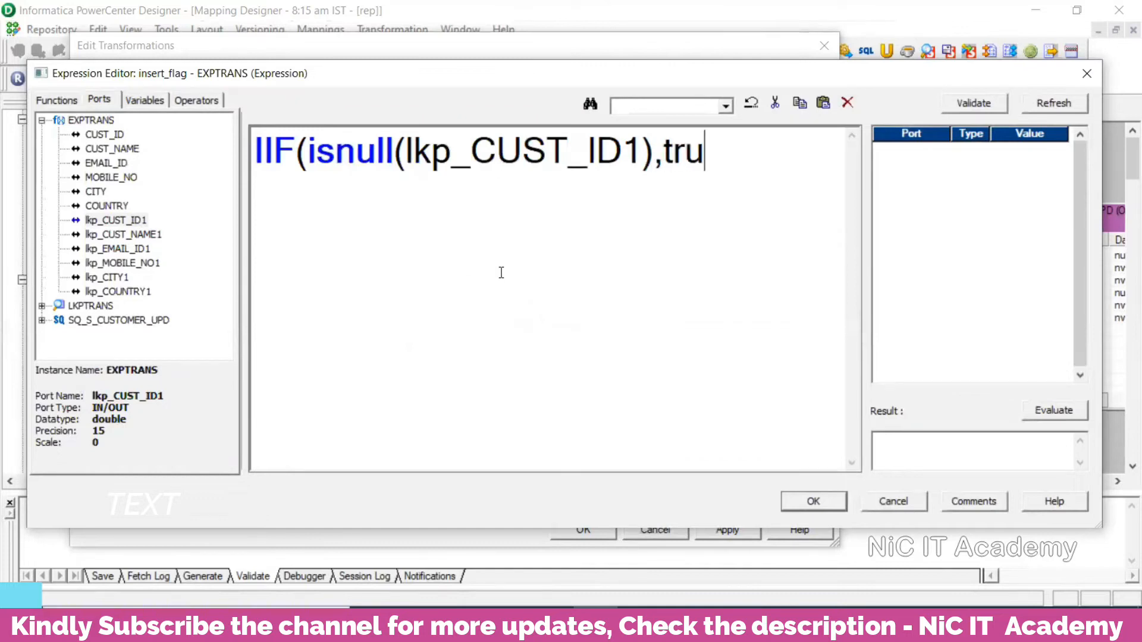
pyautogui.write('e,false)')
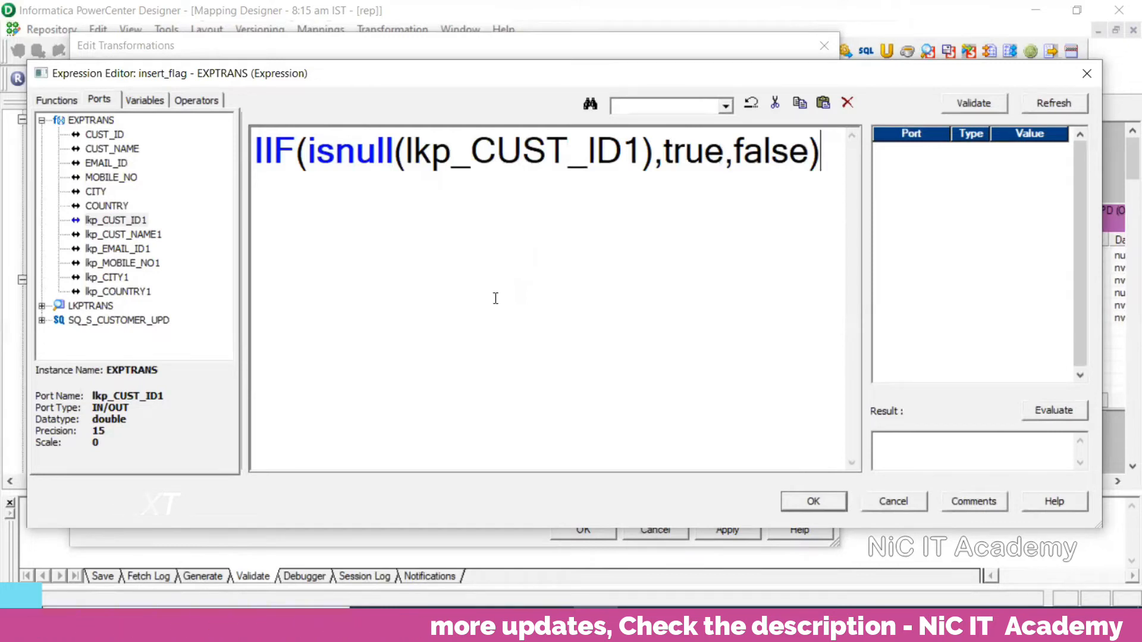
# Validate and accept insert_flag's expression, then open updatet_flag's Expression Editor
pyautogui.moveTo(307, 156); pyautogui.dragTo(651, 164)
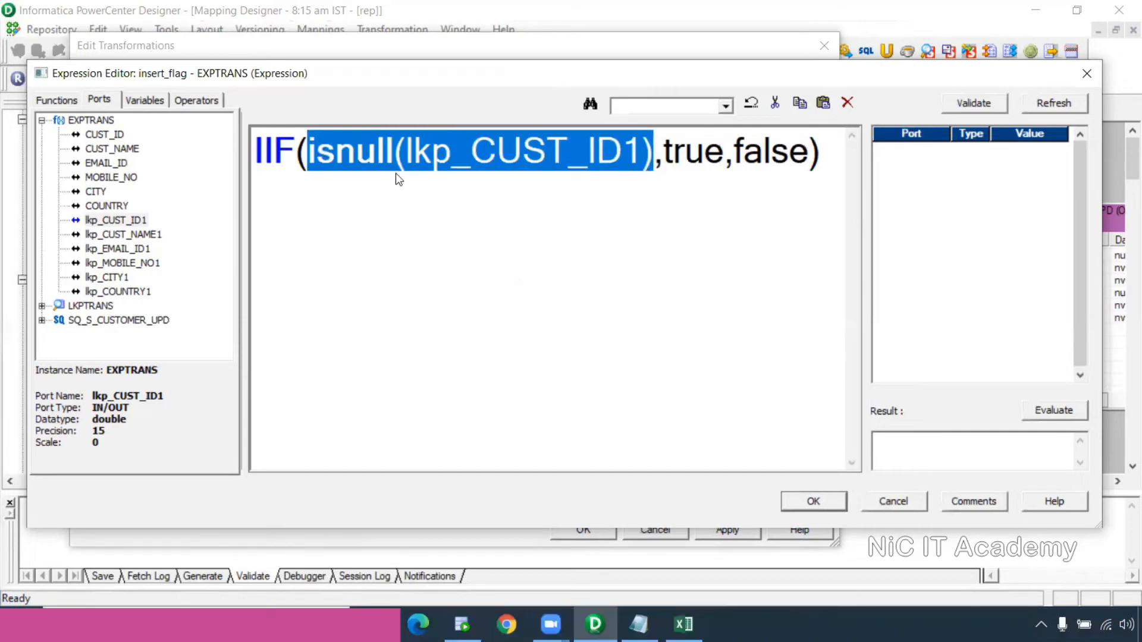
pyautogui.moveTo(719, 153); pyautogui.dragTo(661, 147)
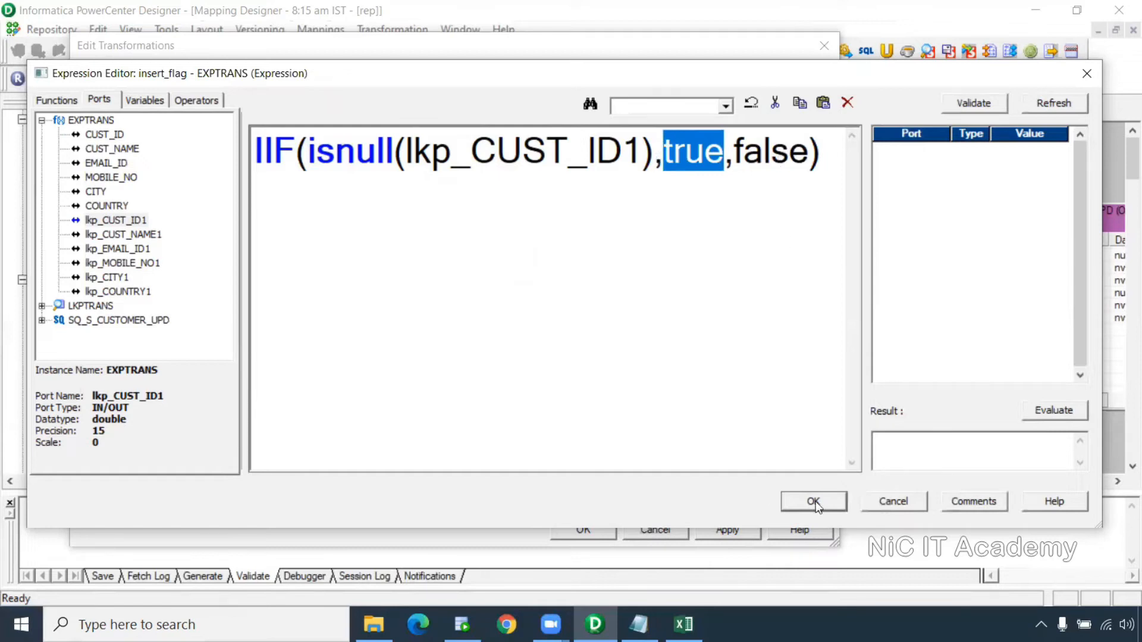
pyautogui.click(980, 102)
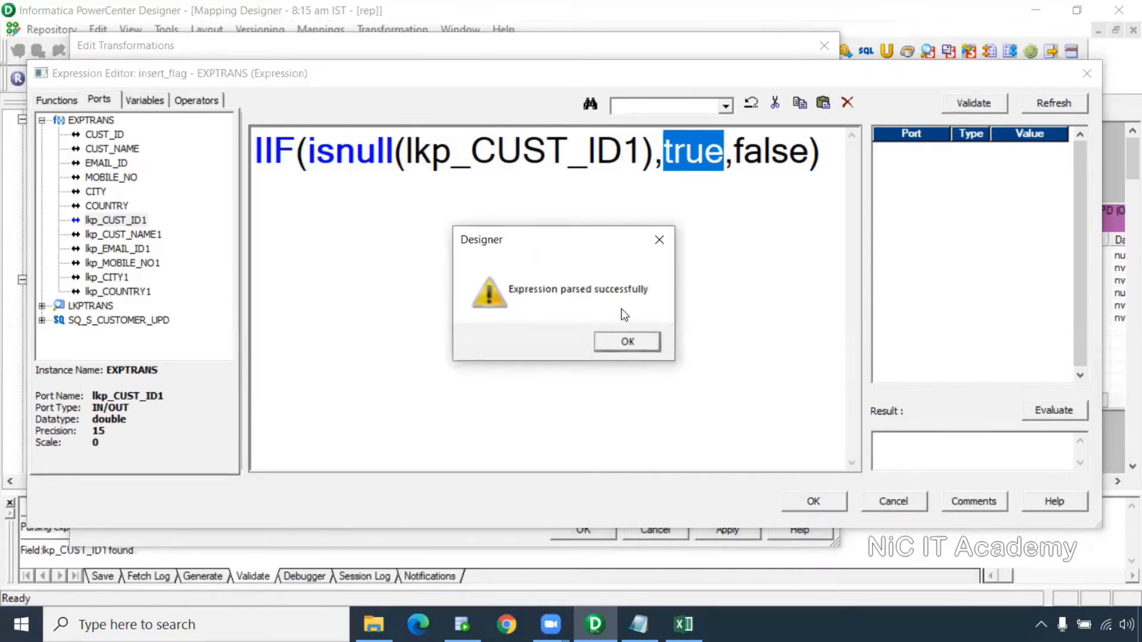
pyautogui.click(648, 351)
pyautogui.click(803, 503)
pyautogui.click(796, 374)
pyautogui.click(801, 366)
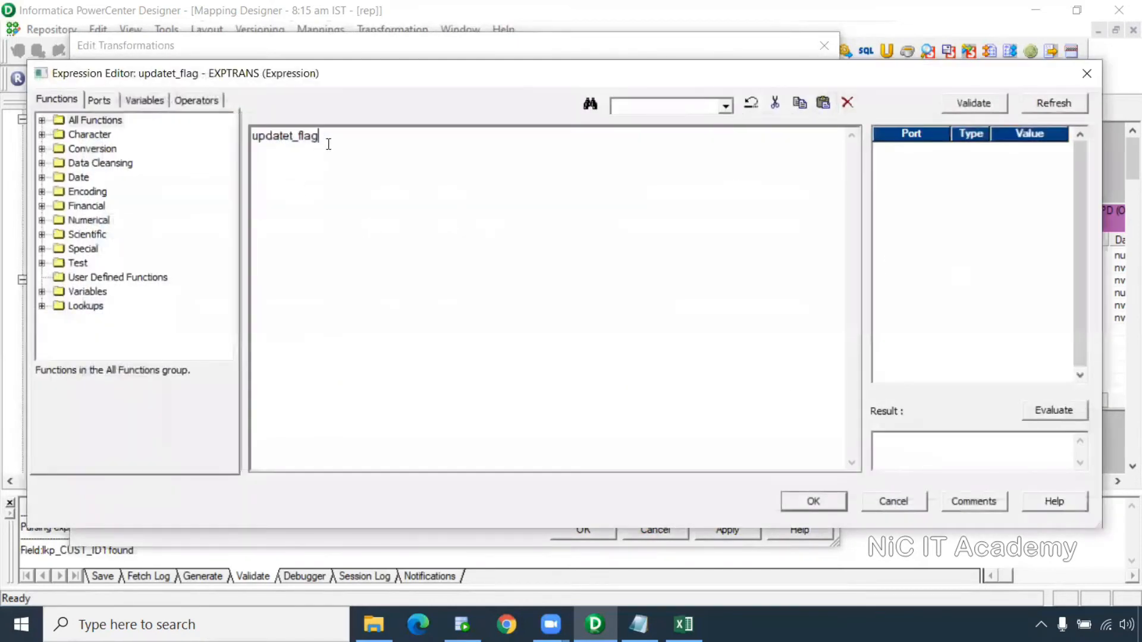
# Start updatet_flag's expression with IIF(CUST_ID=lkp_CUST_ID1
pyautogui.hotkey('ctrl', 'a')
pyautogui.scroll(3, 433, 237)
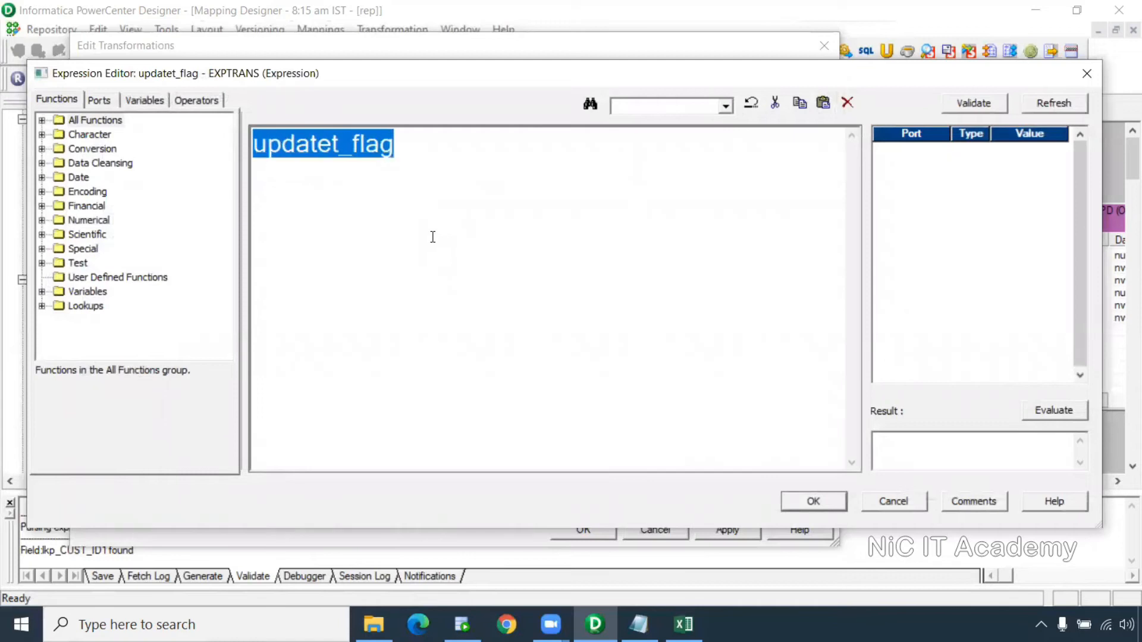
pyautogui.write('IIF(')
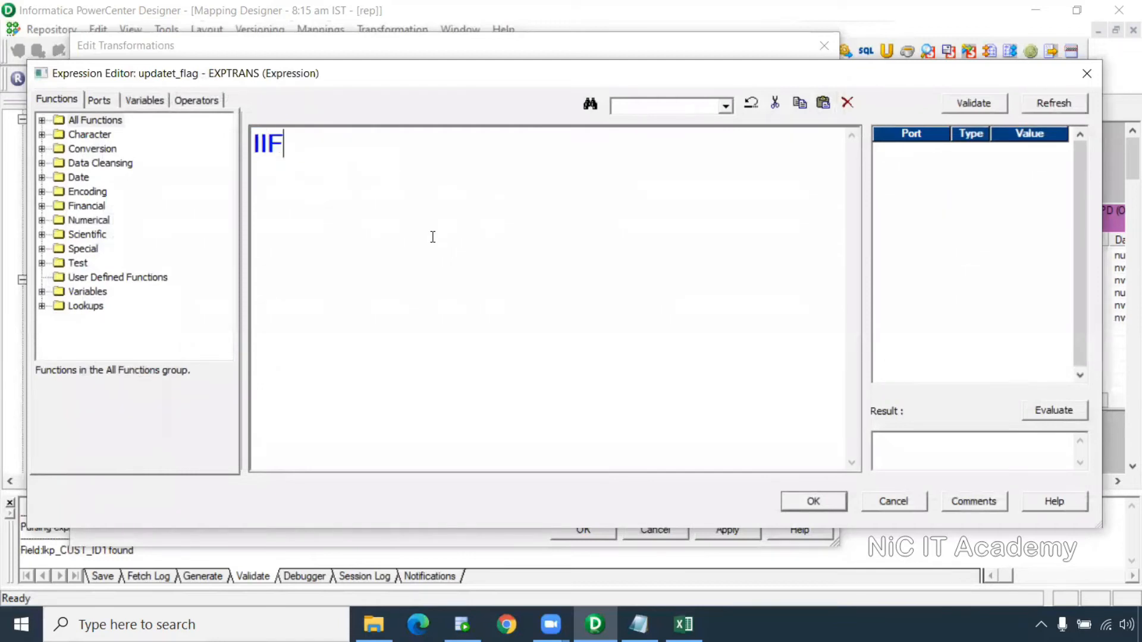
pyautogui.click(99, 100)
pyautogui.doubleClick(105, 134)
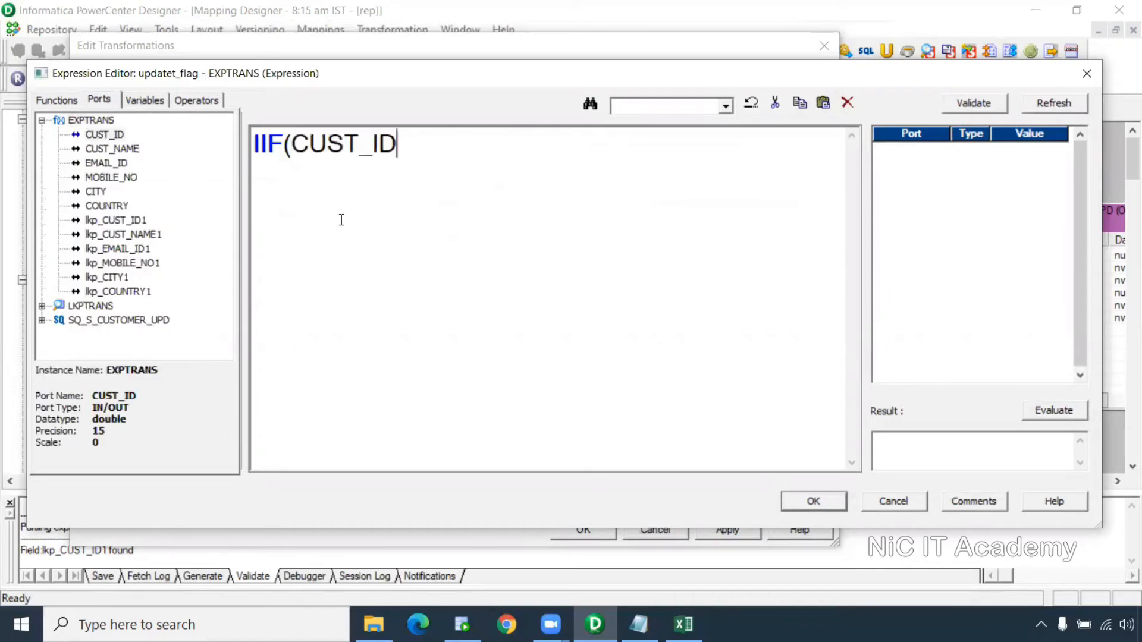
pyautogui.write('=')
pyautogui.doubleClick(110, 222)
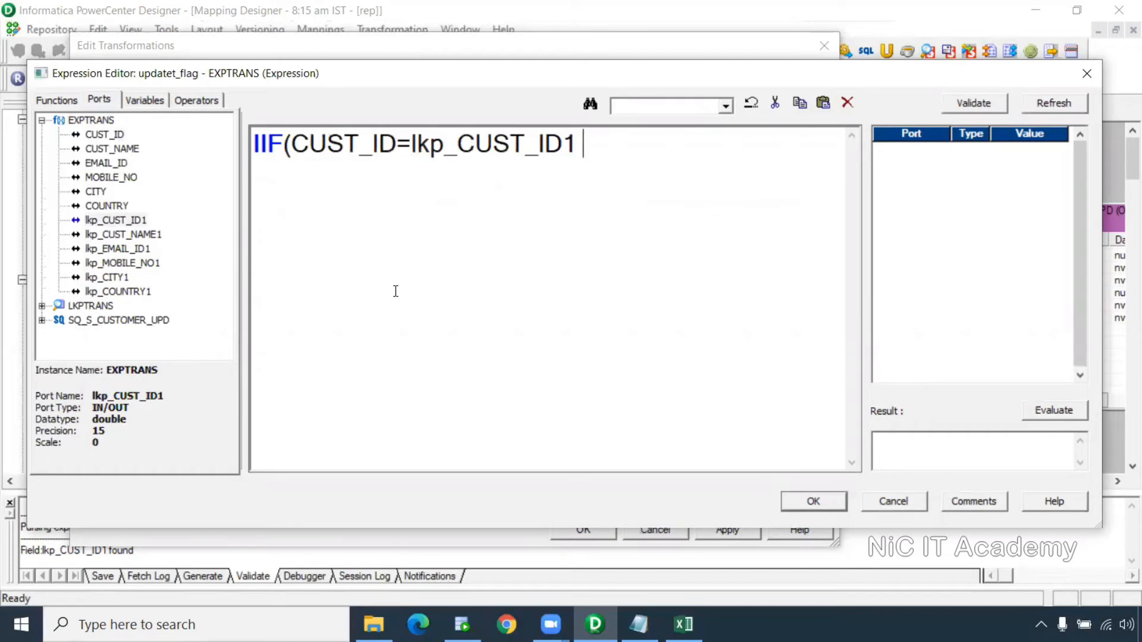
# Add AND (CUST_NAME != lkp_CUST_NAME1 OR EMAIL_ID != lkp_EMAIL_ID1 to the condition
pyautogui.write('AND ')
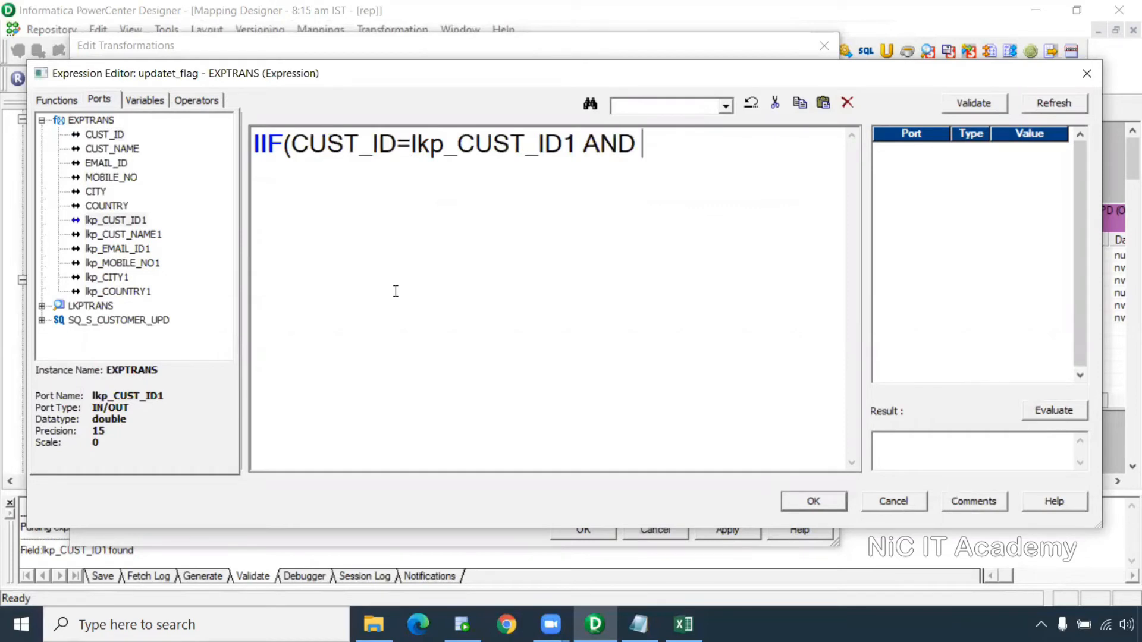
pyautogui.write('(')
pyautogui.click(119, 148)
pyautogui.doubleClick(119, 149)
pyautogui.write('!')
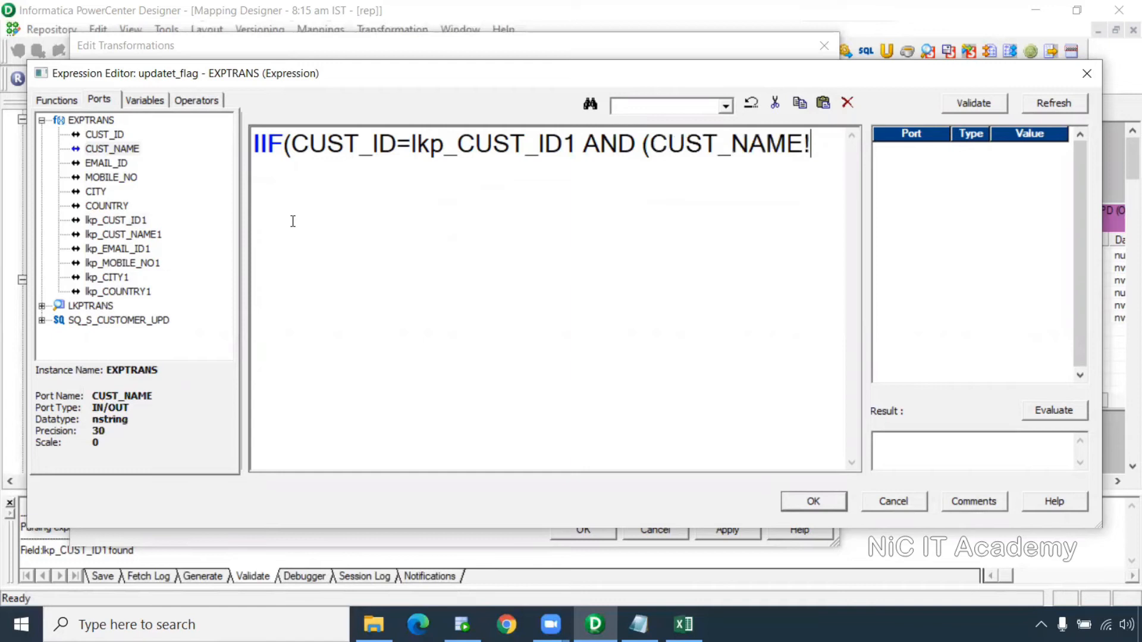
pyautogui.write('=')
pyautogui.doubleClick(121, 235)
pyautogui.write('OR')
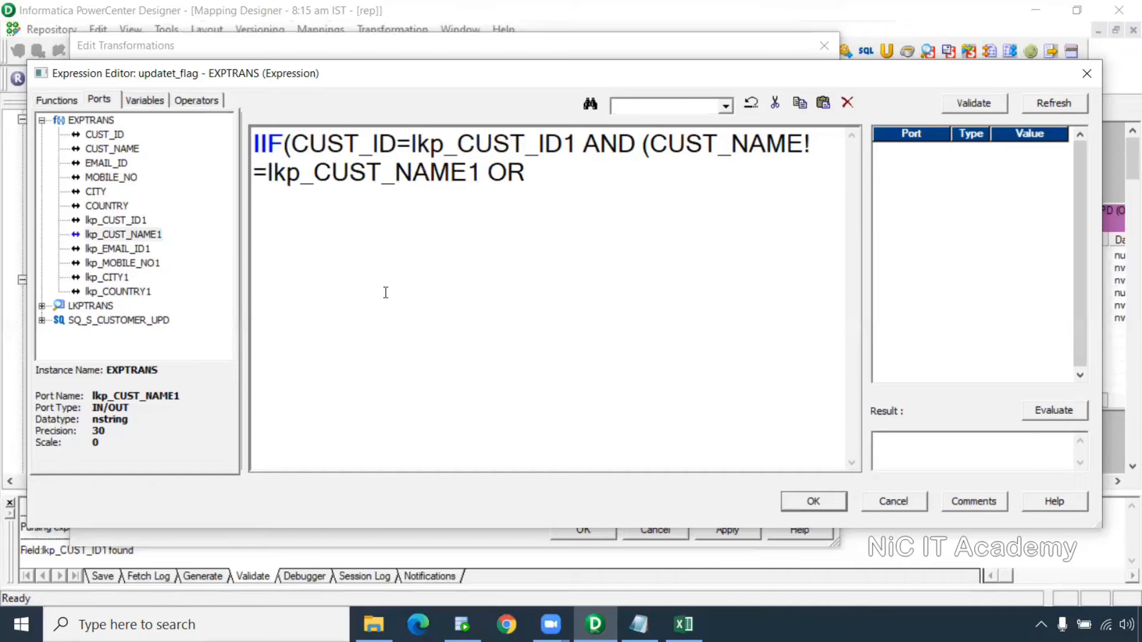
pyautogui.doubleClick(116, 161)
pyautogui.write('!=')
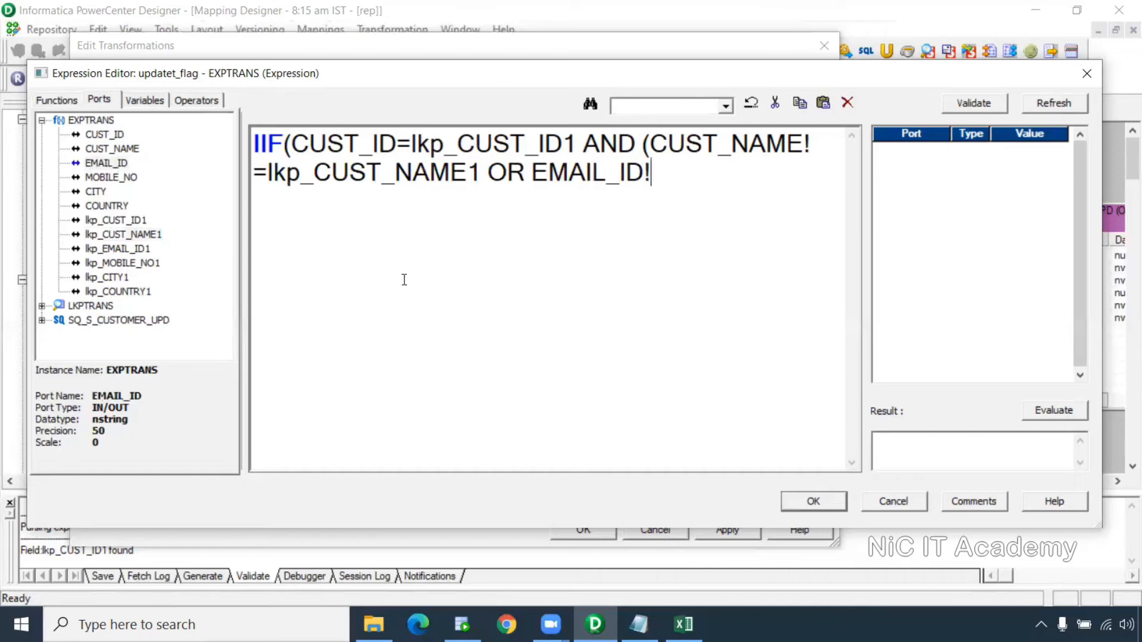
pyautogui.doubleClick(139, 250)
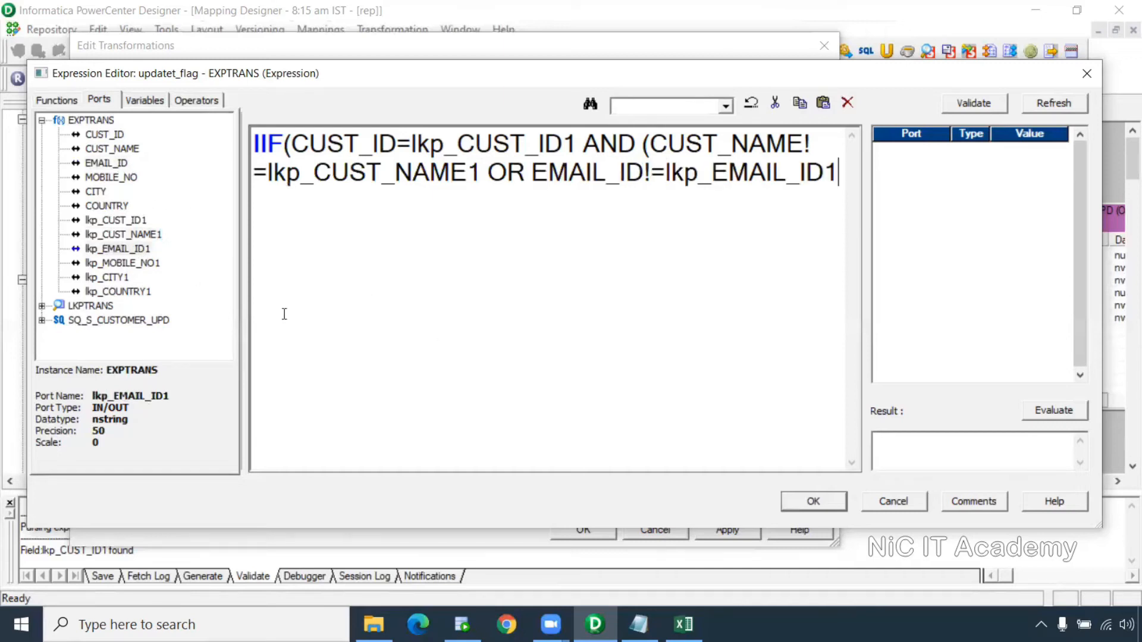
# Extend the OR group with MOBILE_NO, CITY and COUNTRY each != their lkp_…1 lookup values
pyautogui.write('OR')
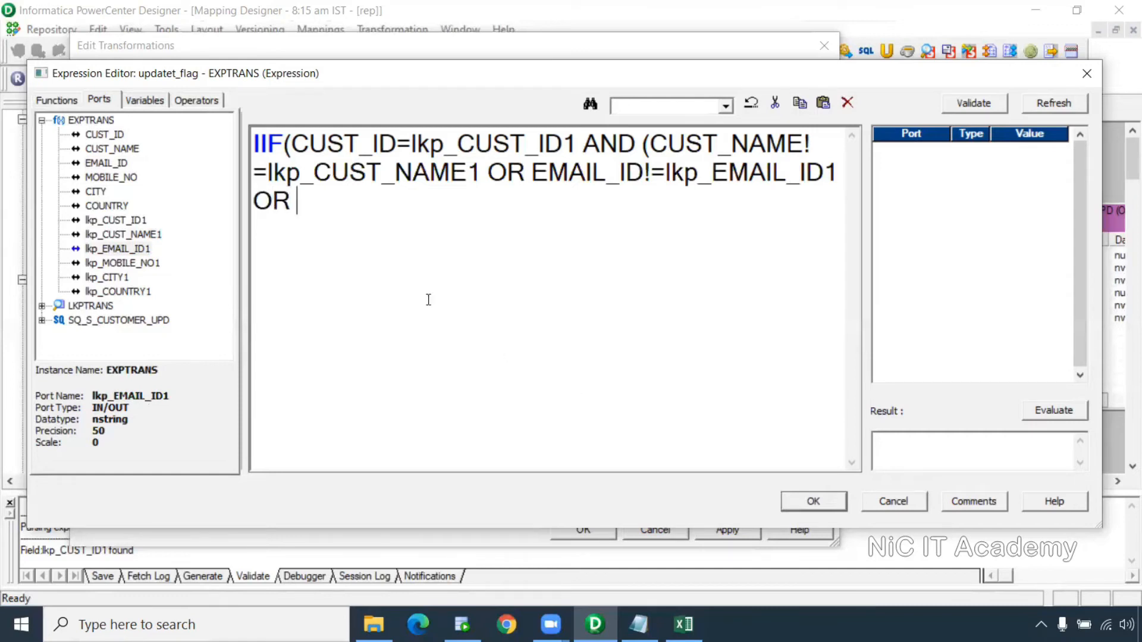
pyautogui.doubleClick(110, 177)
pyautogui.write('!=')
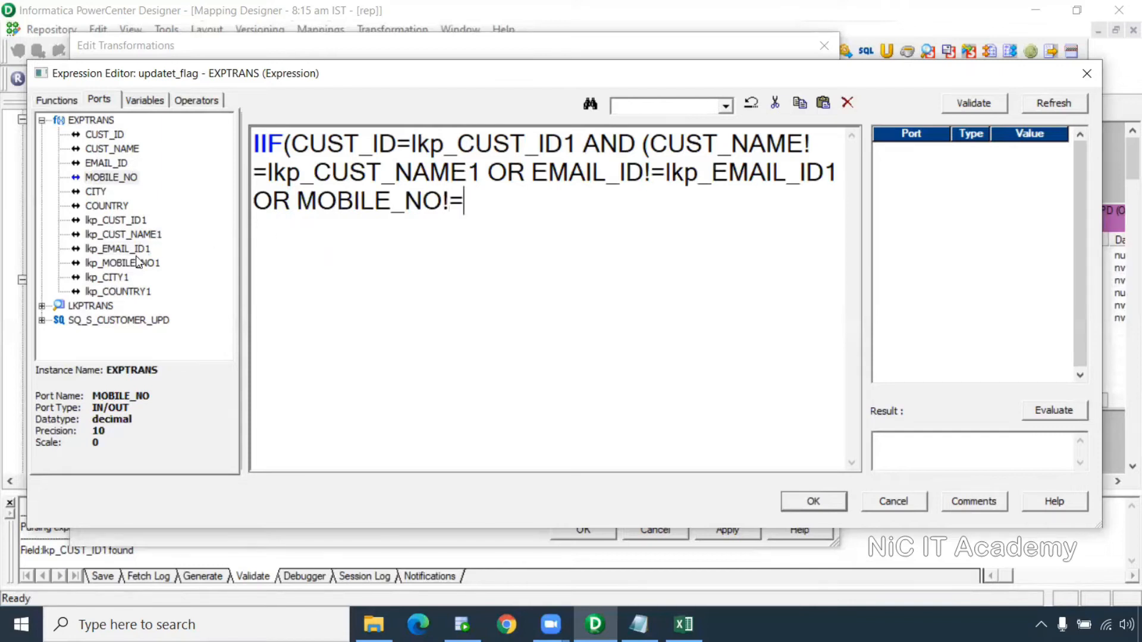
pyautogui.doubleClick(140, 263)
pyautogui.write('OR')
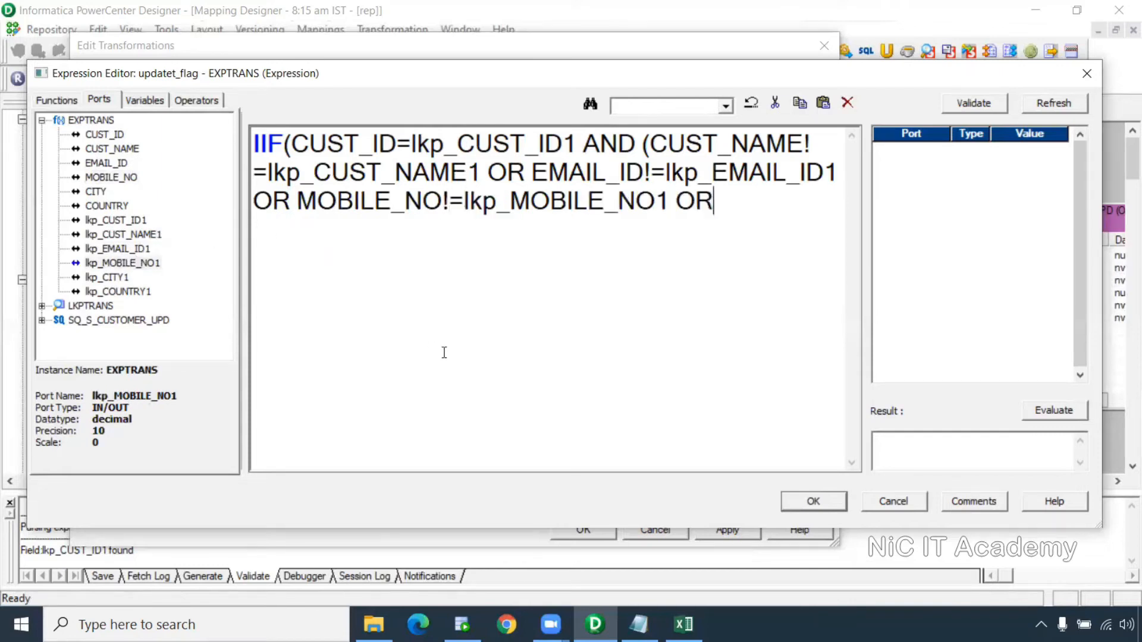
pyautogui.doubleClick(95, 190)
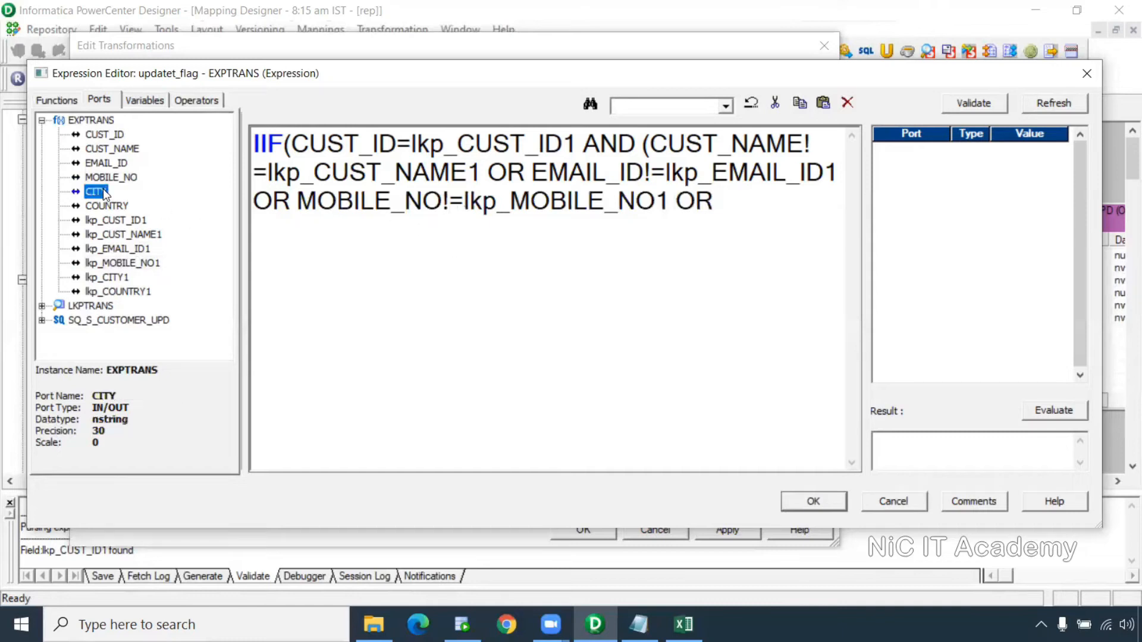
pyautogui.write('!=')
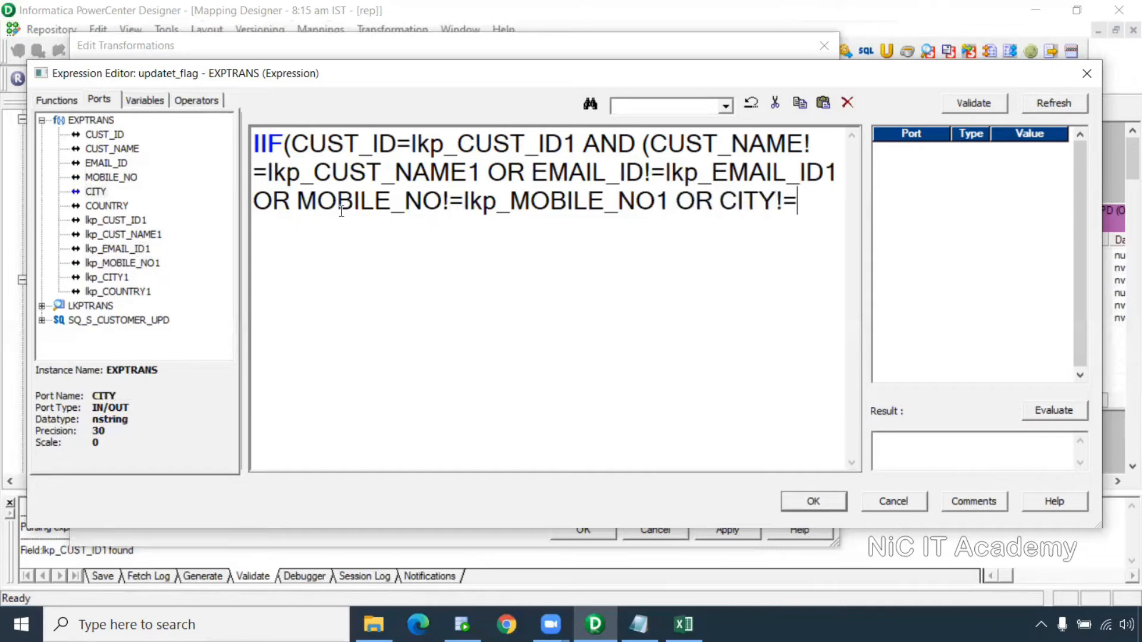
pyautogui.doubleClick(113, 276)
pyautogui.write('OR')
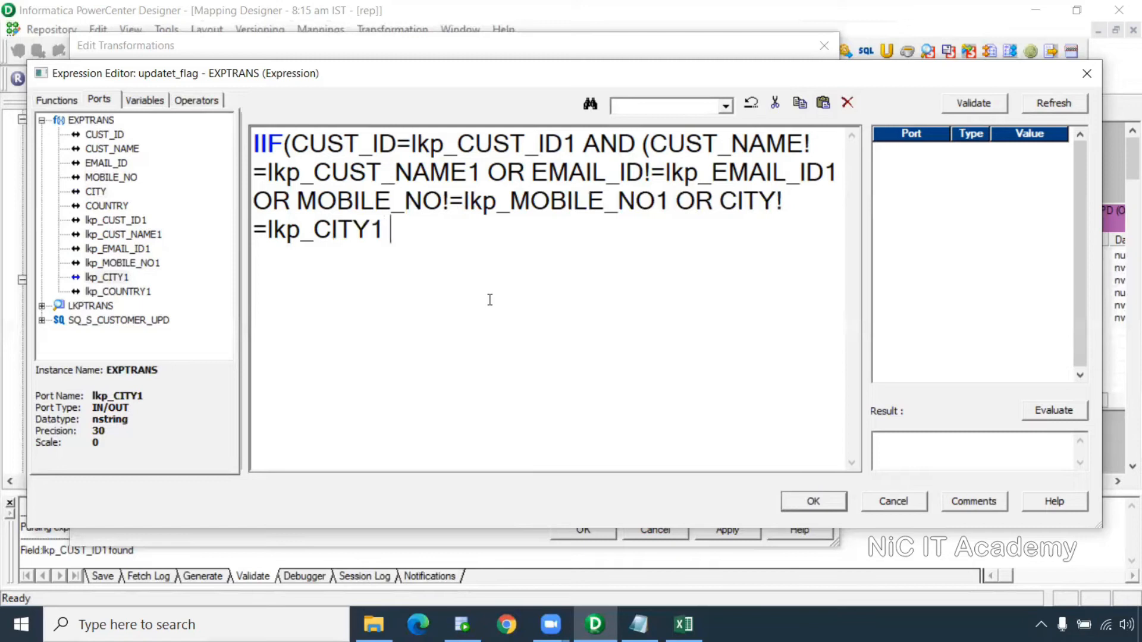
pyautogui.doubleClick(107, 206)
pyautogui.write('!=')
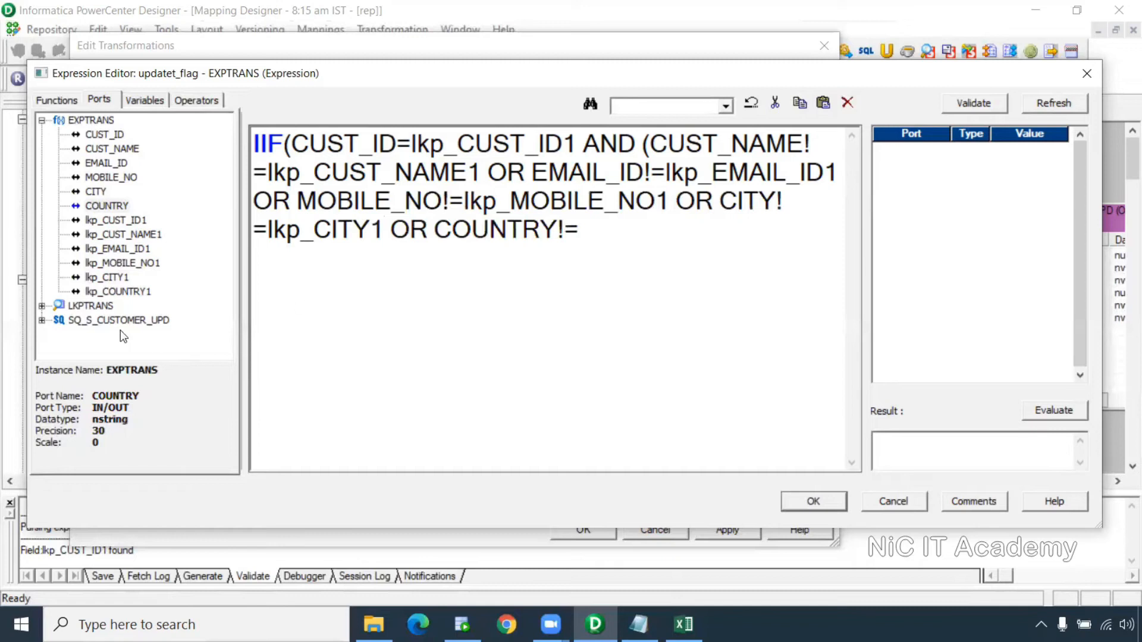
pyautogui.doubleClick(118, 291)
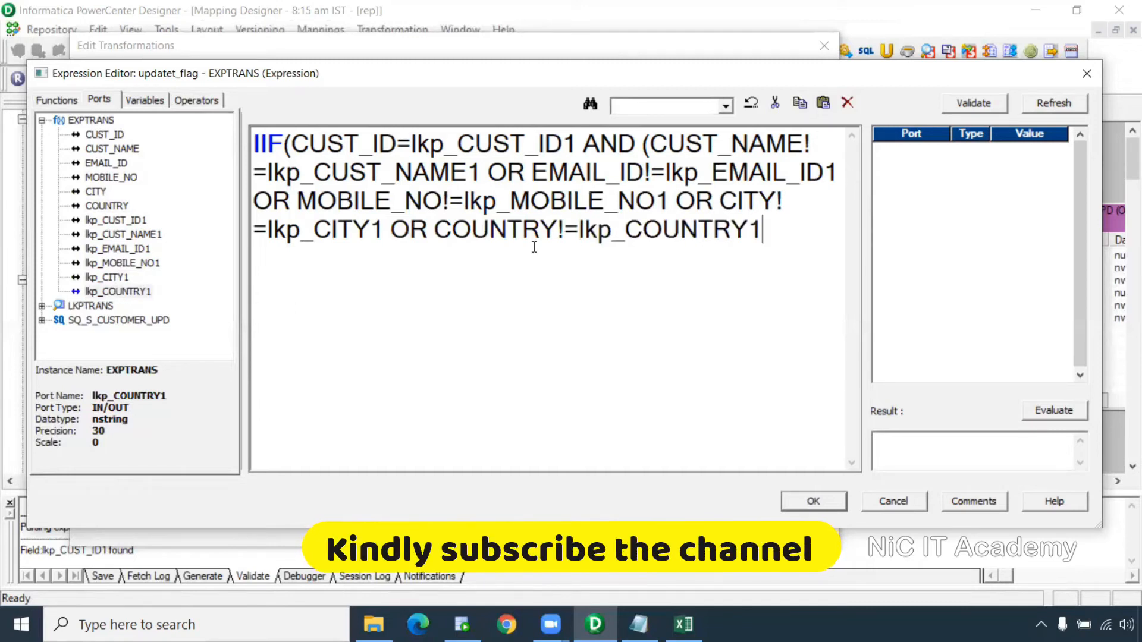
# Close the expression with ),TRUE,FALSE), validate it, and apply the transformation changes
pyautogui.write('),')
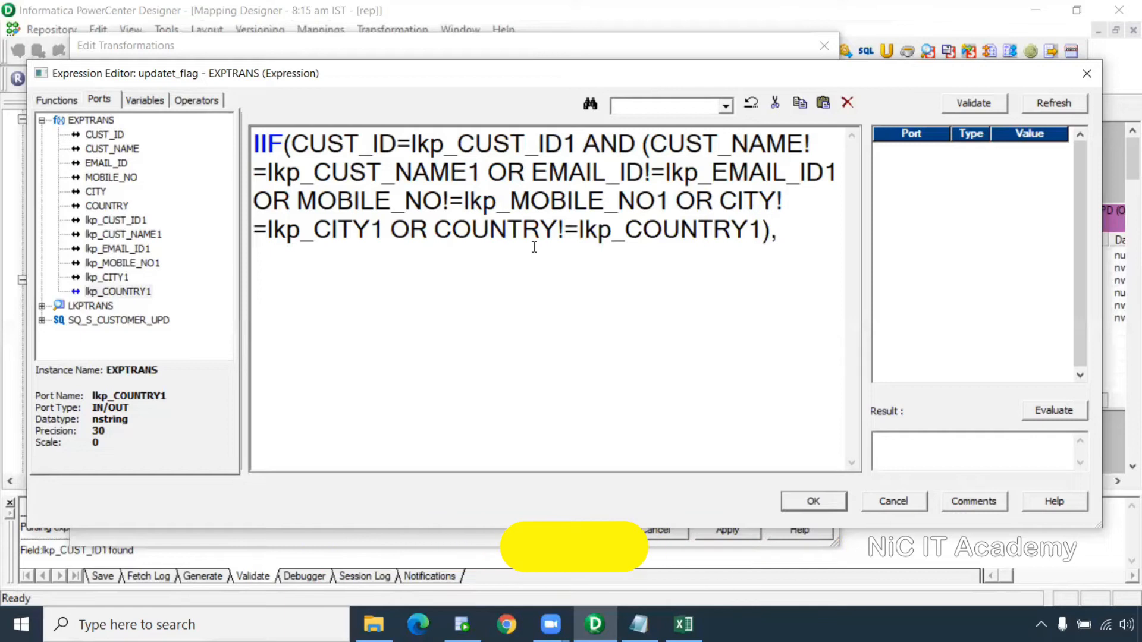
pyautogui.write('TRUE,FALSE)')
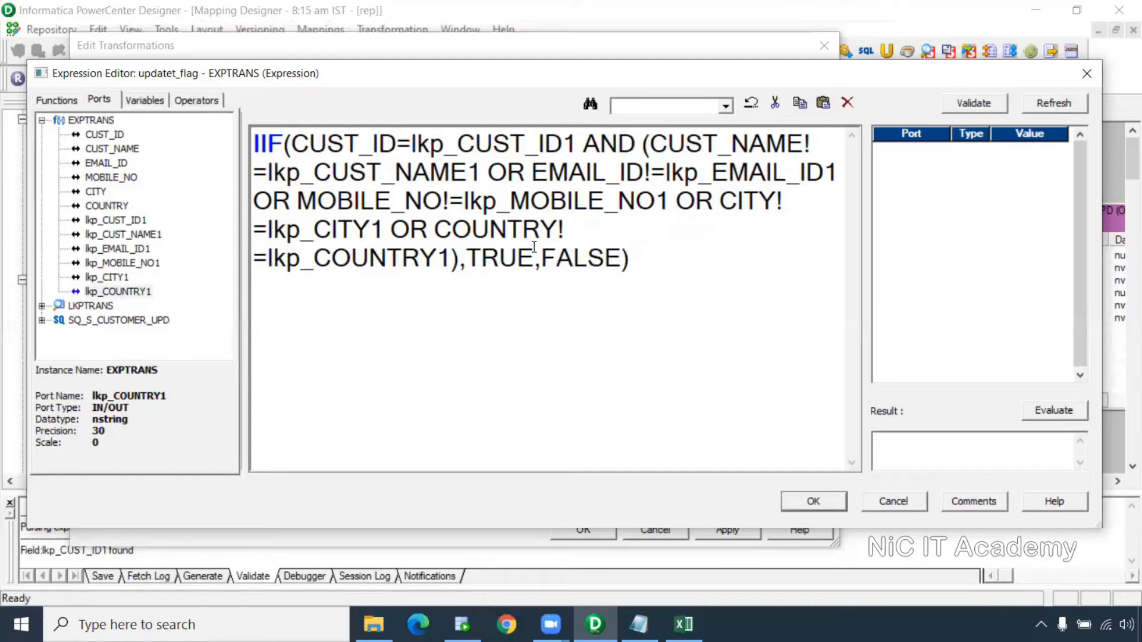
pyautogui.click(978, 104)
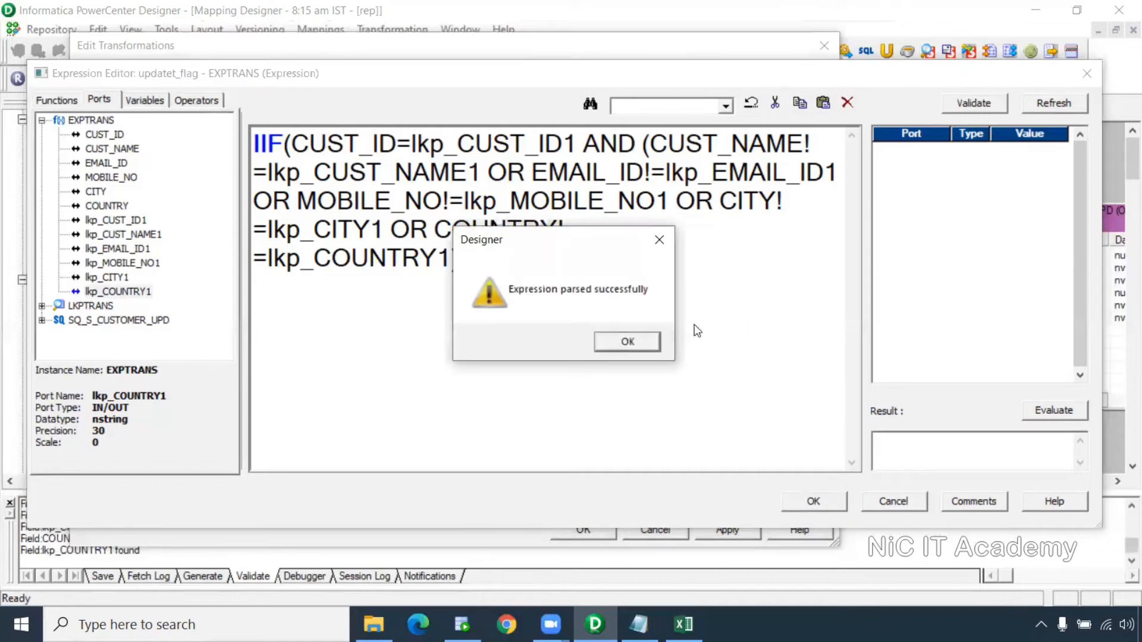
pyautogui.click(654, 343)
pyautogui.moveTo(293, 144); pyautogui.dragTo(570, 148)
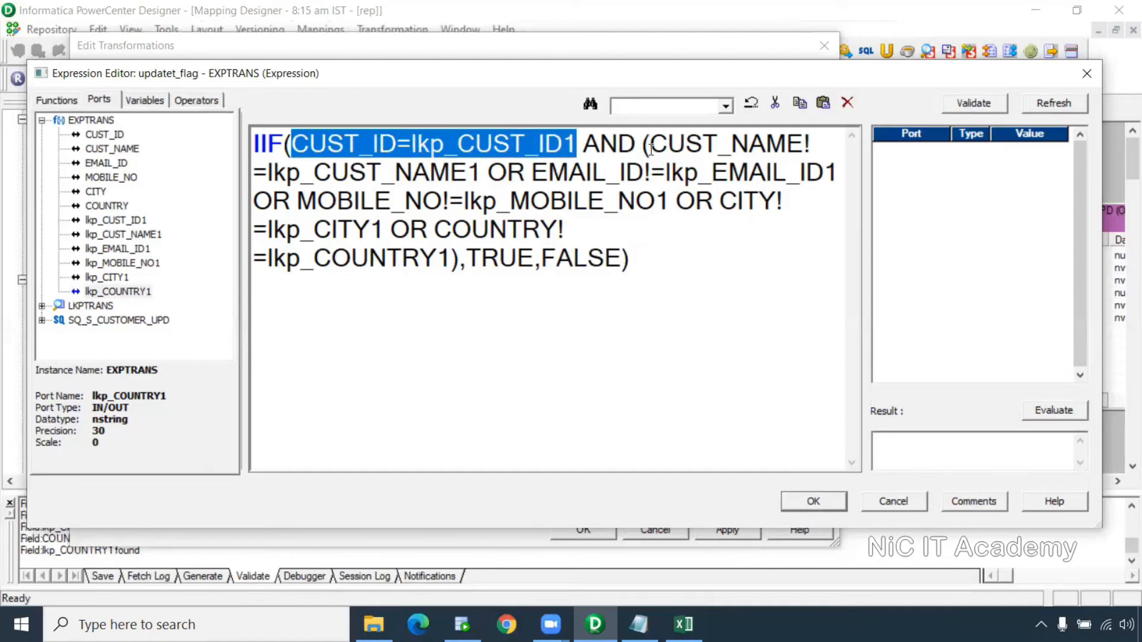
pyautogui.moveTo(644, 143); pyautogui.dragTo(460, 262)
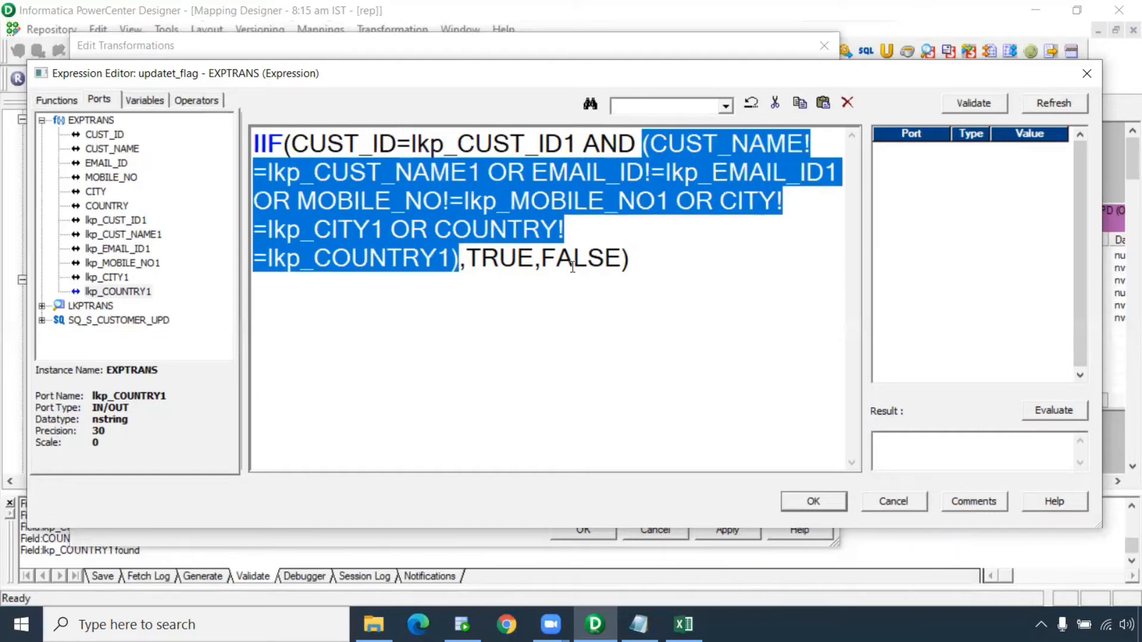
pyautogui.click(798, 502)
pyautogui.click(727, 530)
pyautogui.click(601, 529)
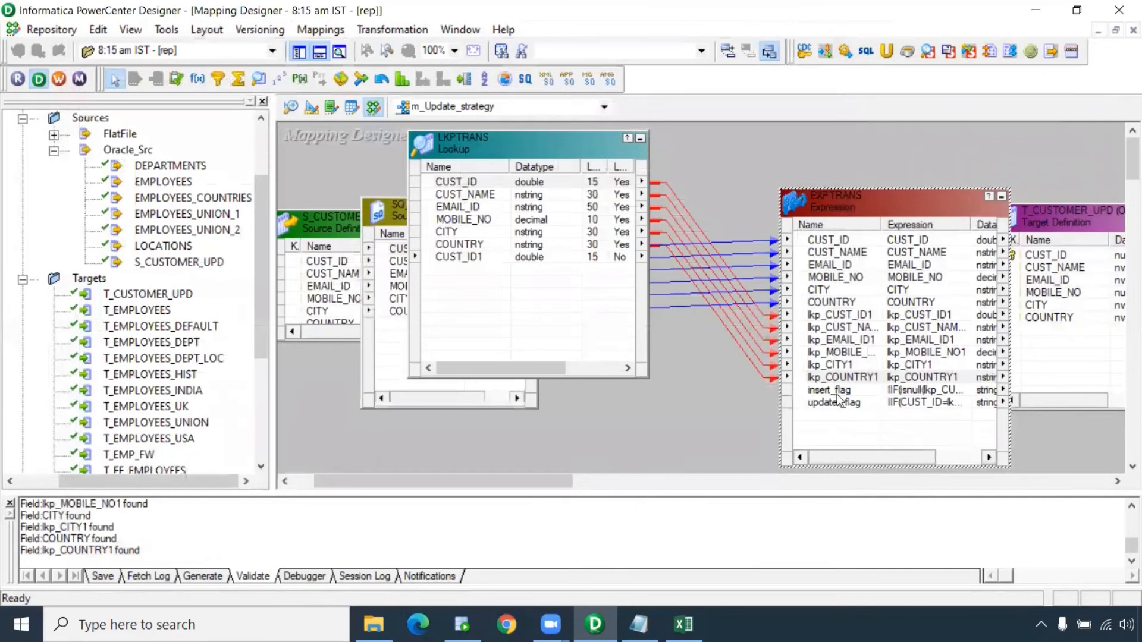
# Move T_CUSTOMER_UPD right and draw a new Router between EXPTRANS and the target
pyautogui.click(810, 407)
pyautogui.moveTo(538, 479); pyautogui.dragTo(661, 469)
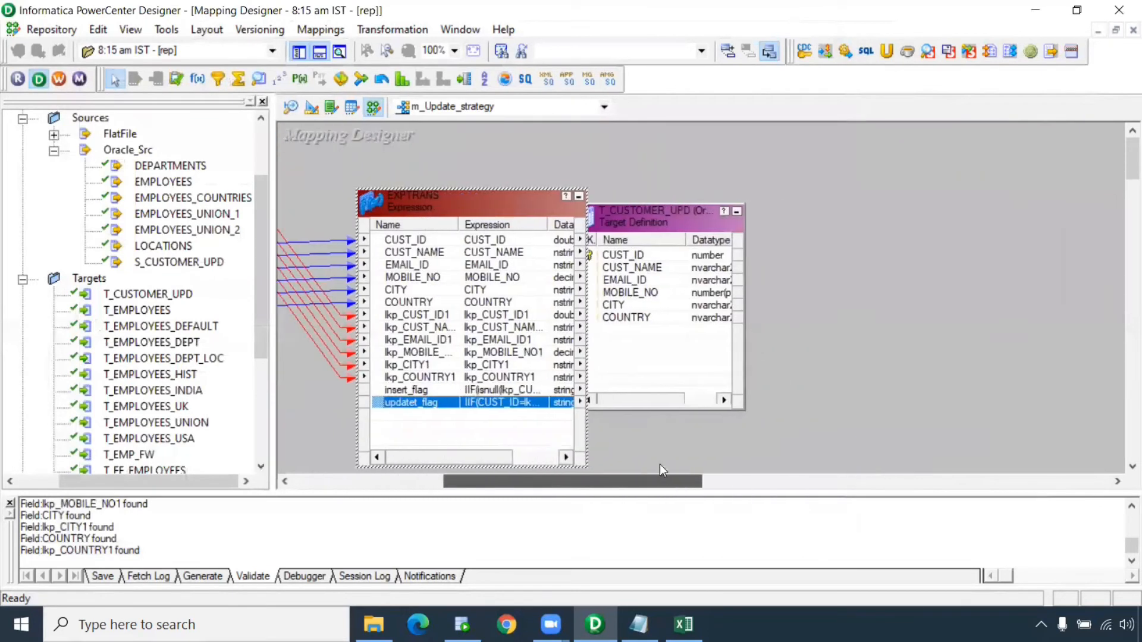
pyautogui.moveTo(637, 224); pyautogui.dragTo(965, 176)
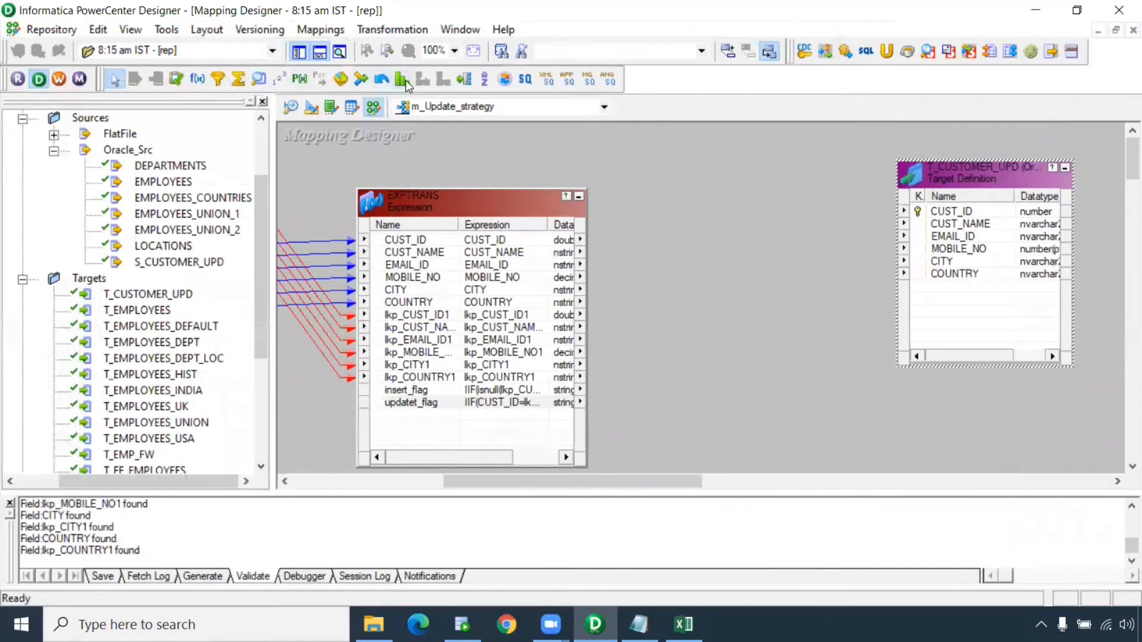
pyautogui.click(466, 81)
pyautogui.moveTo(633, 144); pyautogui.dragTo(865, 502)
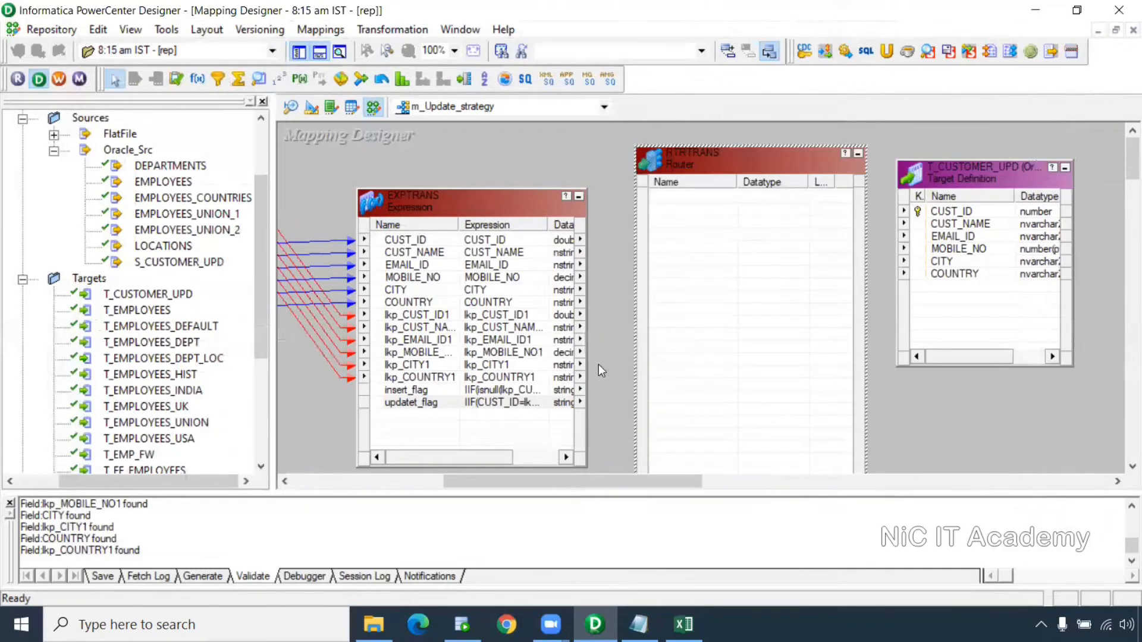
# Link CUST_ID through COUNTRY plus insert_flag and updatet_flag from EXPTRANS into the Router
pyautogui.click(429, 241)
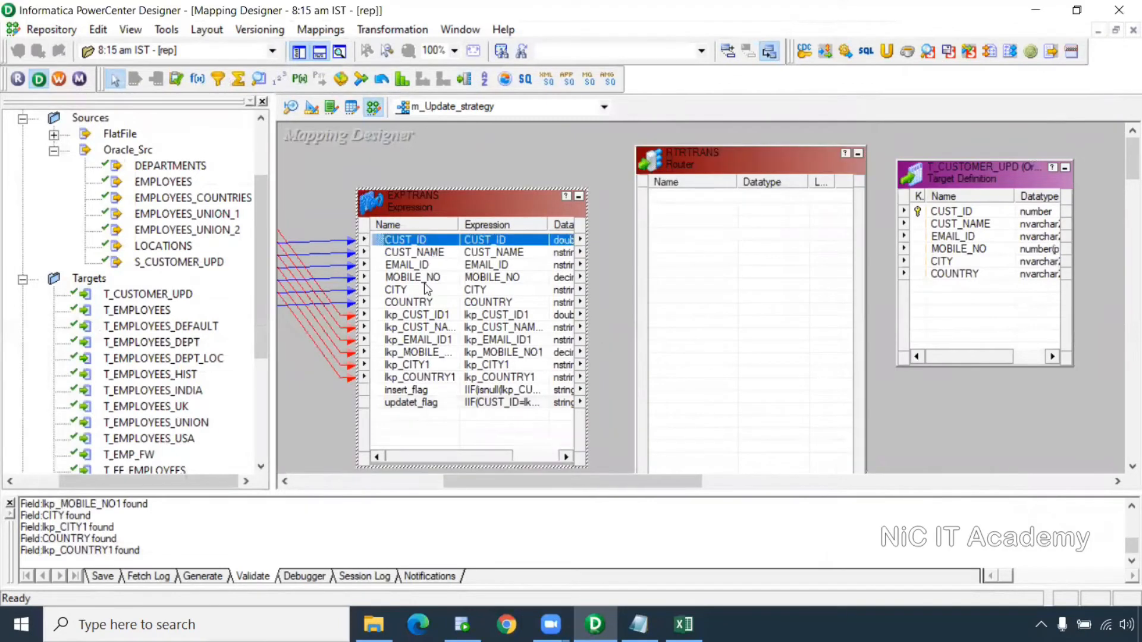
pyautogui.keyDown('shift'); pyautogui.click(411, 302); pyautogui.keyUp('shift')
pyautogui.moveTo(415, 252); pyautogui.dragTo(712, 213)
pyautogui.click(423, 390)
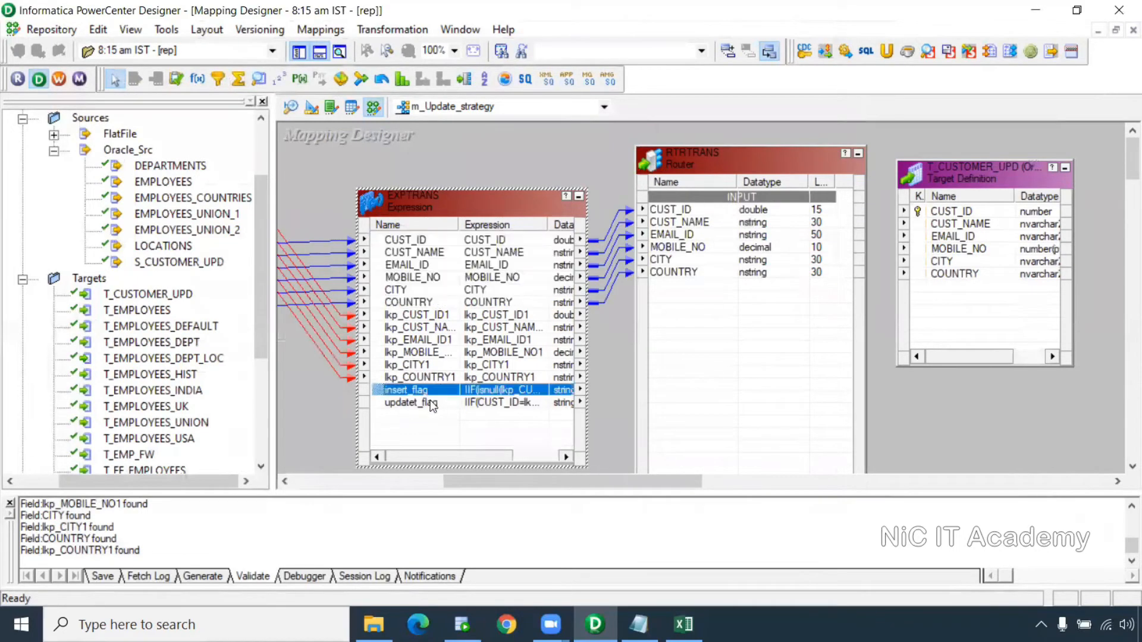
pyautogui.keyDown('shift'); pyautogui.click(429, 402); pyautogui.keyUp('shift')
pyautogui.moveTo(419, 397); pyautogui.dragTo(695, 286)
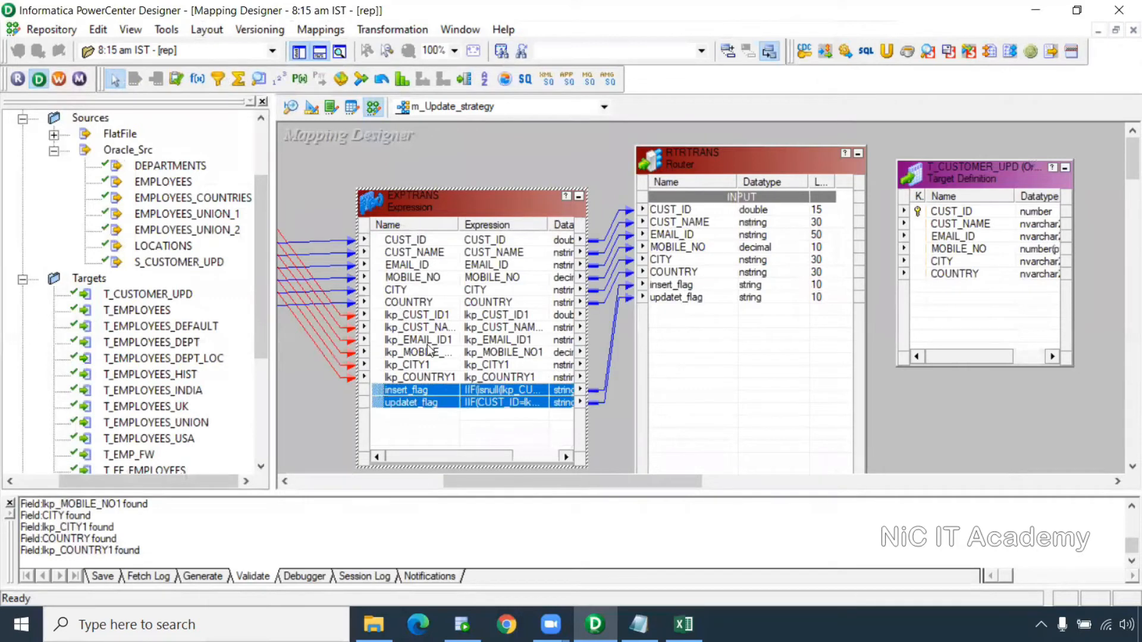
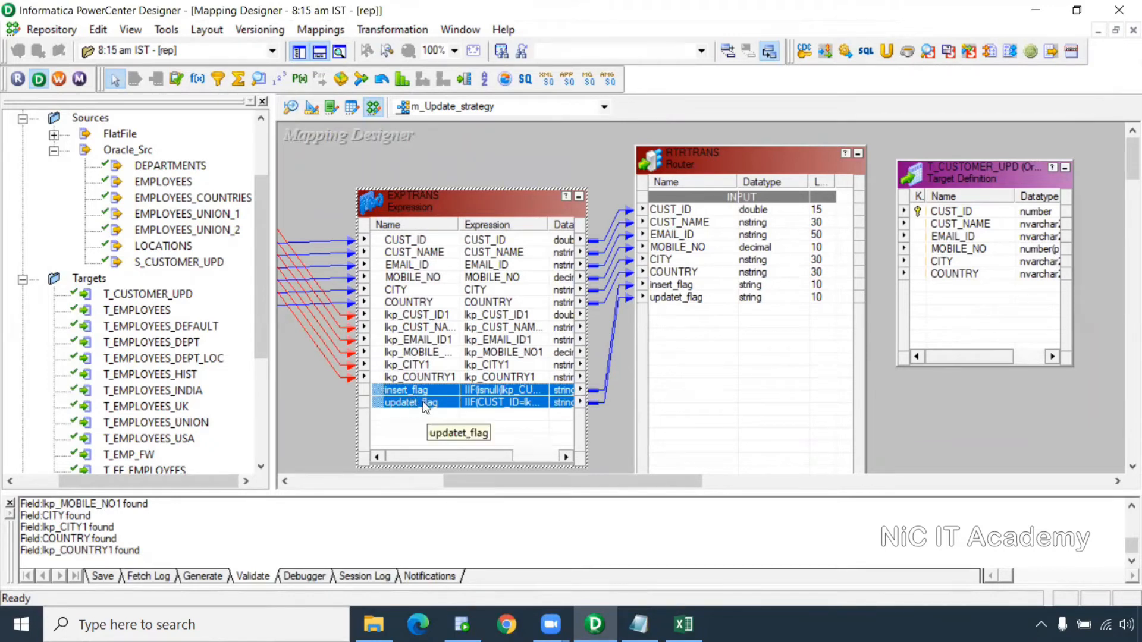
# Shift T_CUSTOMER_UPD further right, clearing space beside the RTRTRANS router, and select the router
pyautogui.click(602, 208)
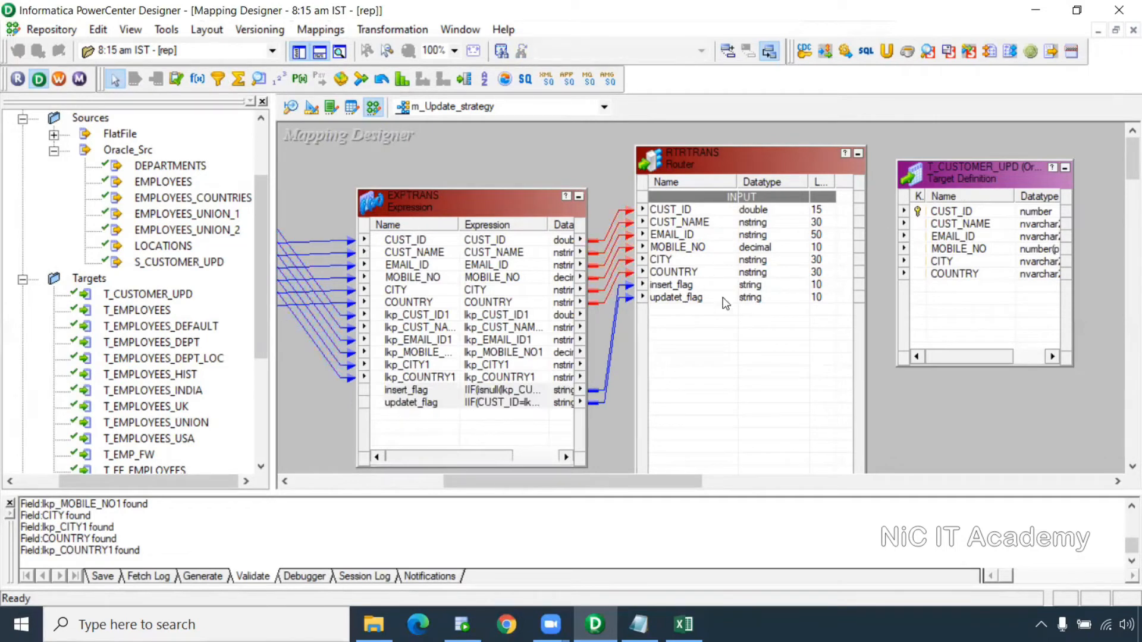
pyautogui.hscroll(3, 563, 484)
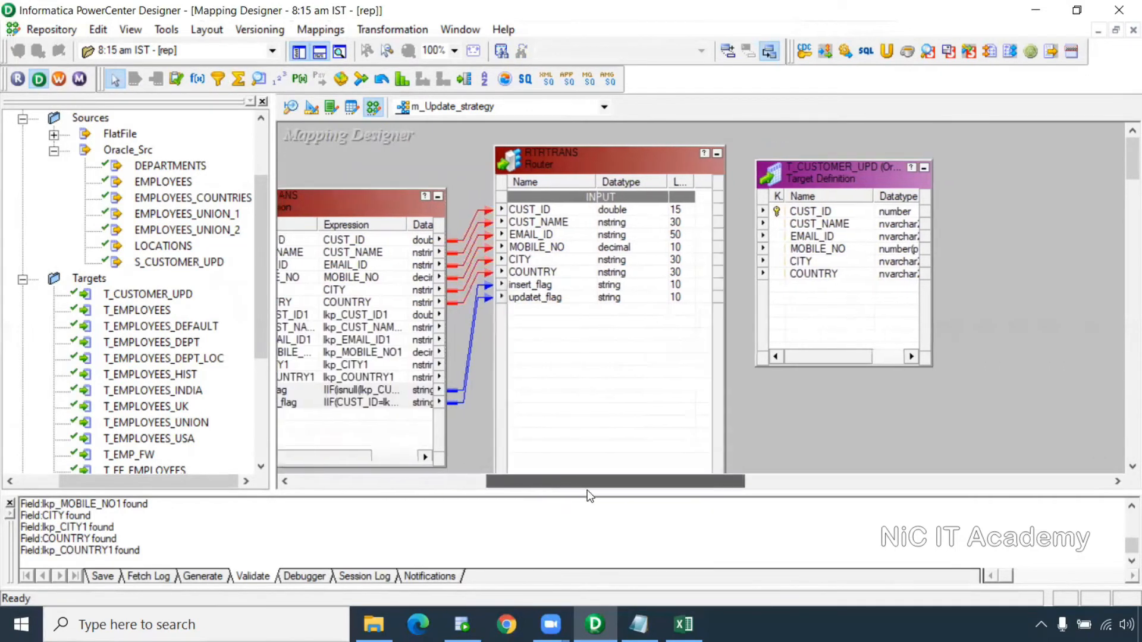
pyautogui.moveTo(877, 173); pyautogui.dragTo(1010, 186)
pyautogui.click(694, 159)
# Add two output groups to RTRTRANS and name them insert and update
pyautogui.doubleClick(704, 158)
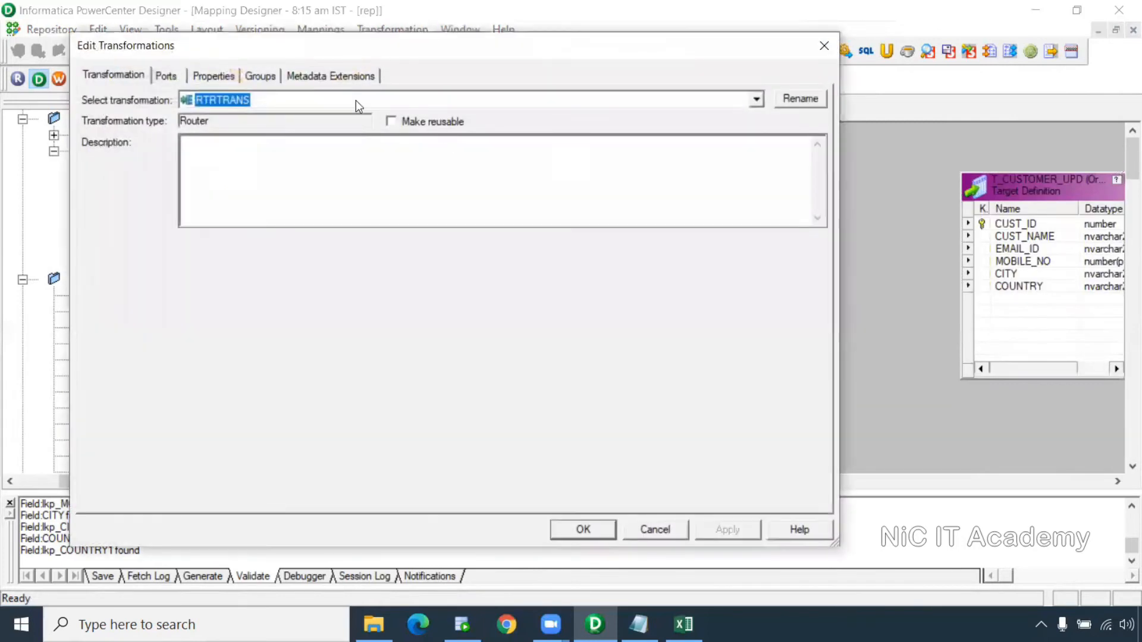
pyautogui.click(264, 76)
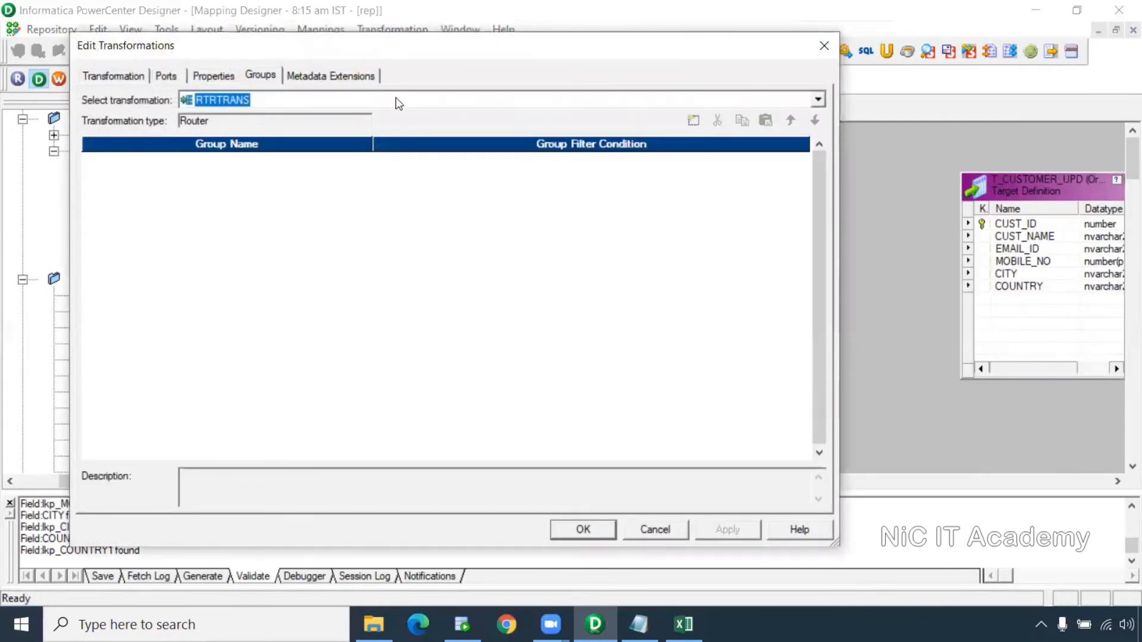
pyautogui.click(694, 122)
pyautogui.click(694, 122)
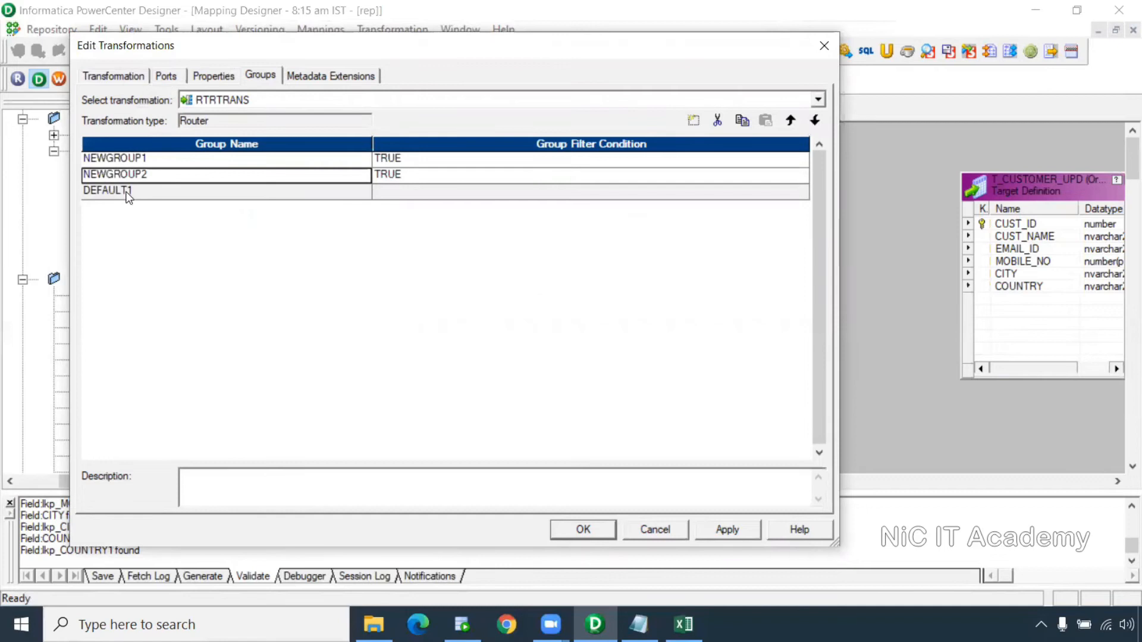
pyautogui.doubleClick(145, 160)
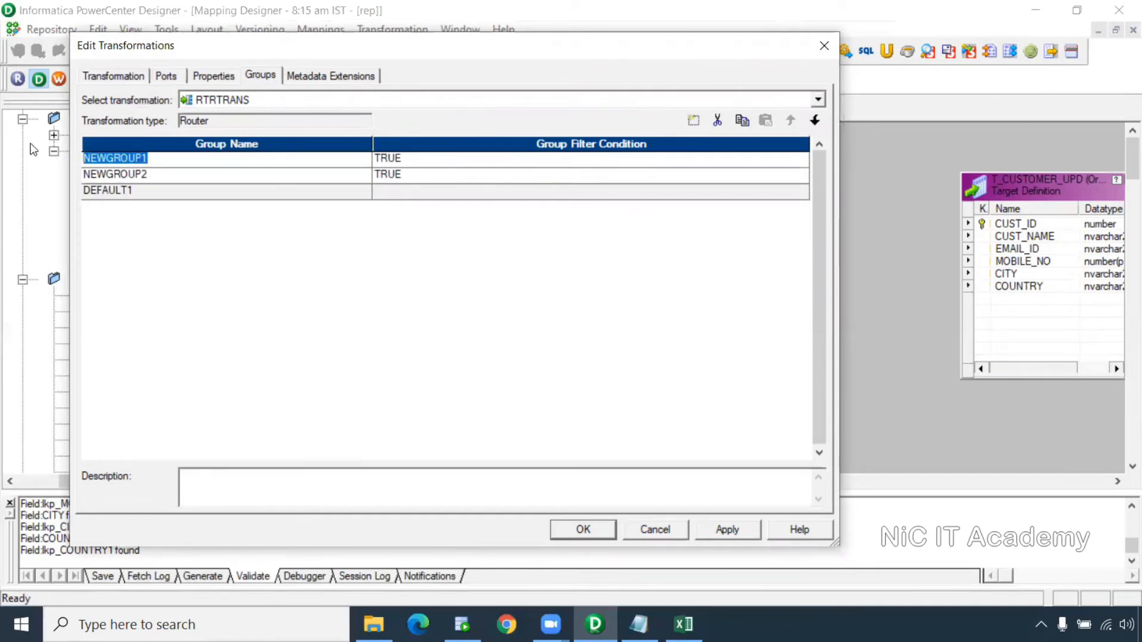
pyautogui.write('insert_flag')
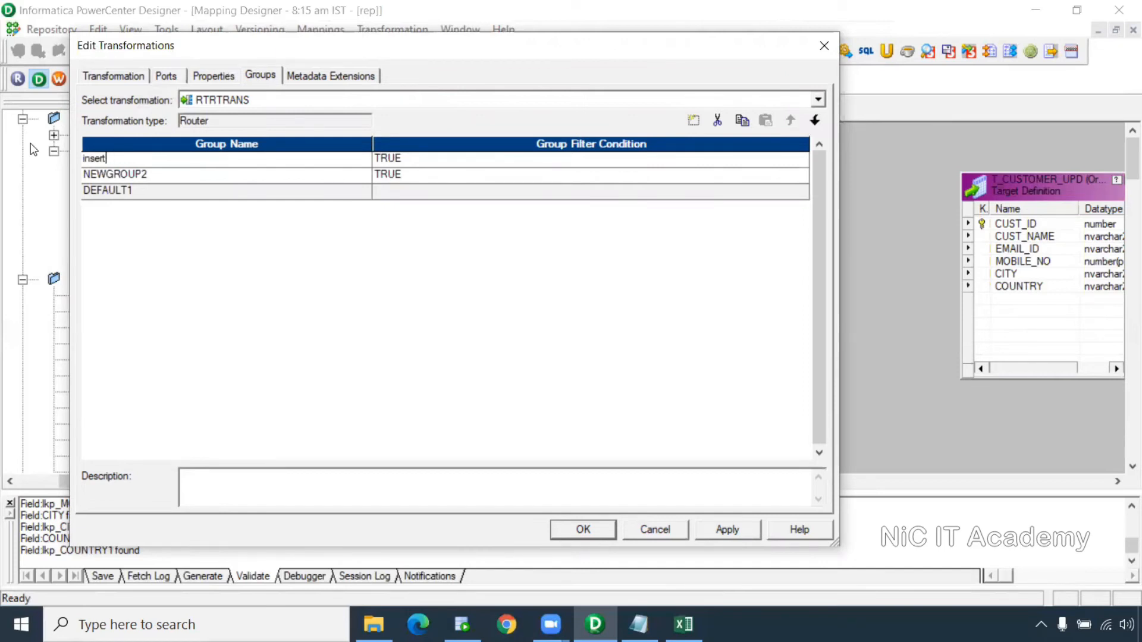
pyautogui.click(138, 177)
pyautogui.moveTo(149, 176); pyautogui.dragTo(30, 177)
pyautogui.write('update')
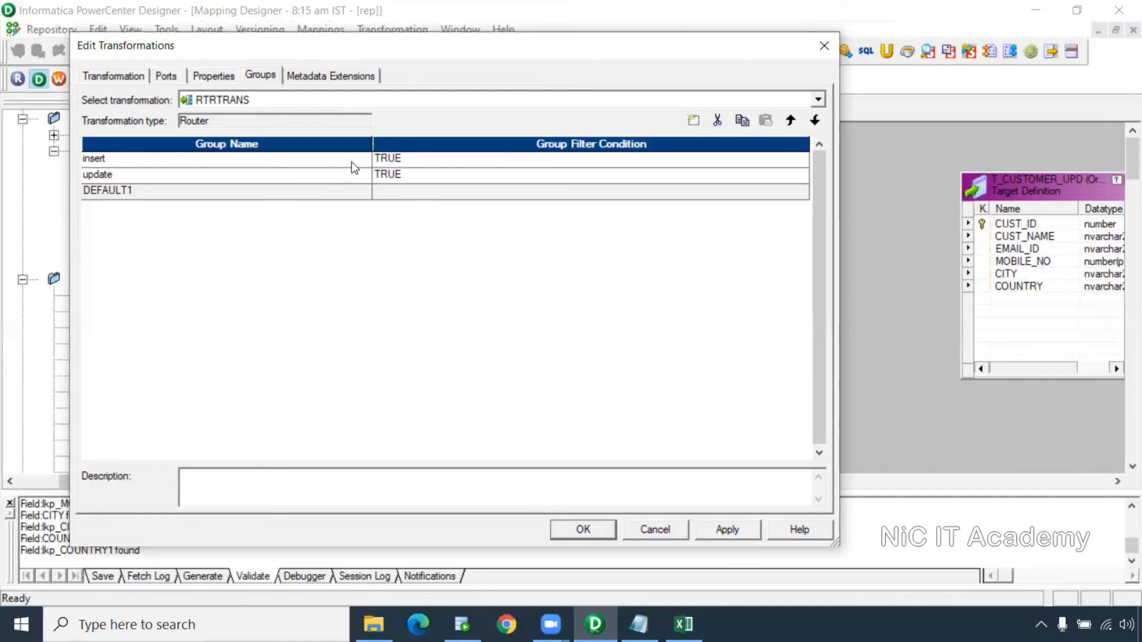
# Set the insert group's filter condition to insert_flag, checking the flag values in the upd strategy workbook
pyautogui.click(800, 159)
pyautogui.click(803, 159)
pyautogui.scroll(3, 367, 229)
pyautogui.click(112, 102)
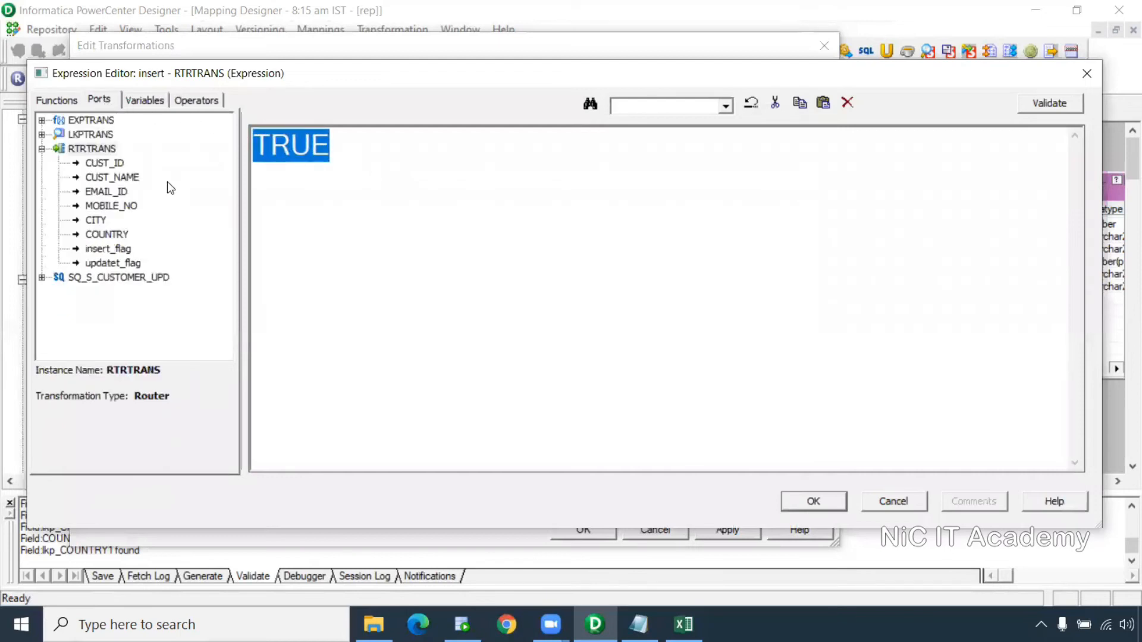
pyautogui.doubleClick(107, 249)
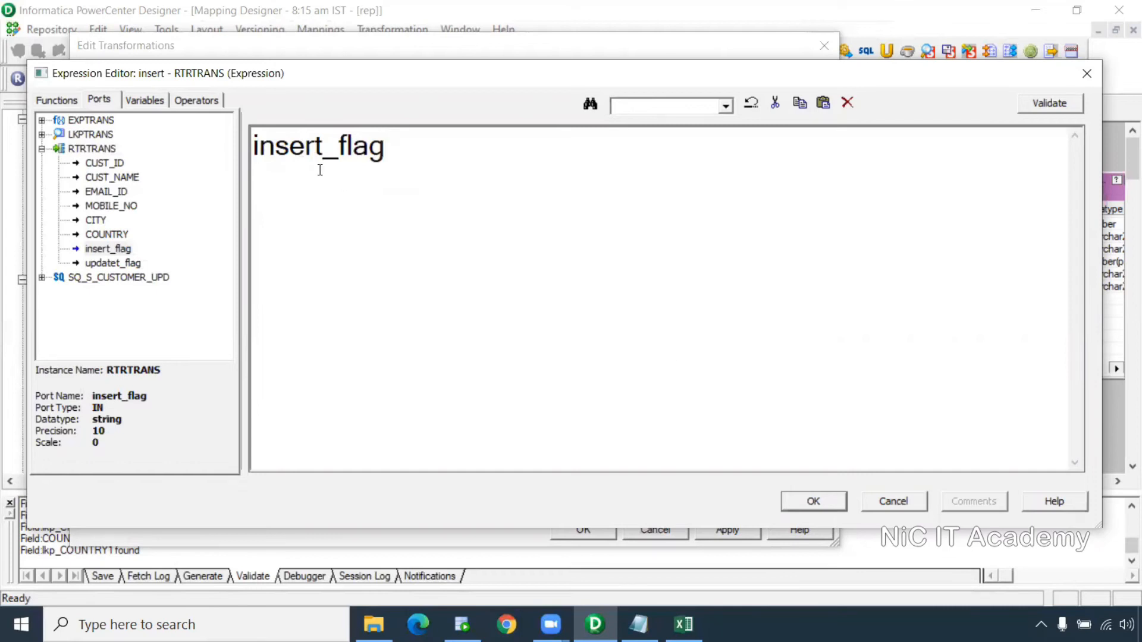
pyautogui.click(684, 625)
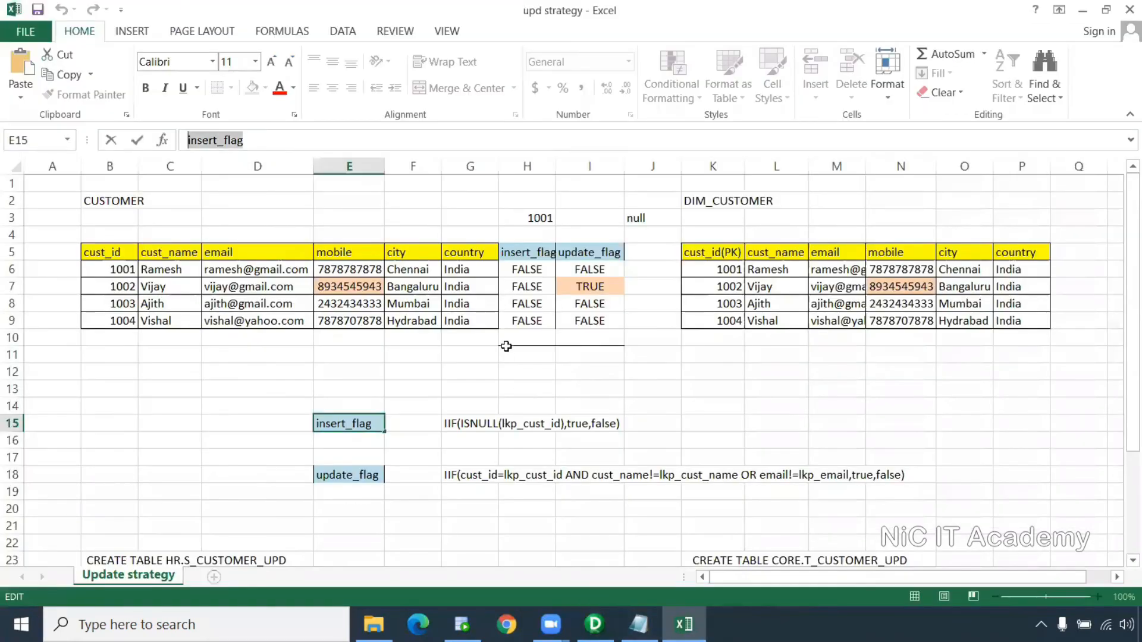
pyautogui.moveTo(528, 234); pyautogui.dragTo(523, 357)
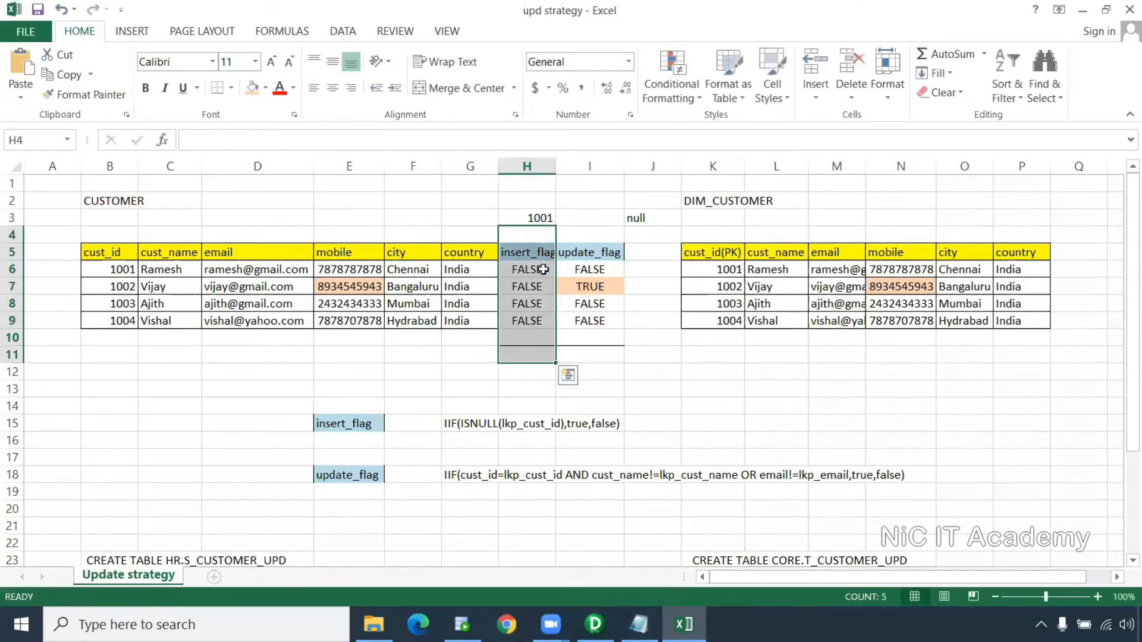
pyautogui.hotkey('alt', 'Tab')
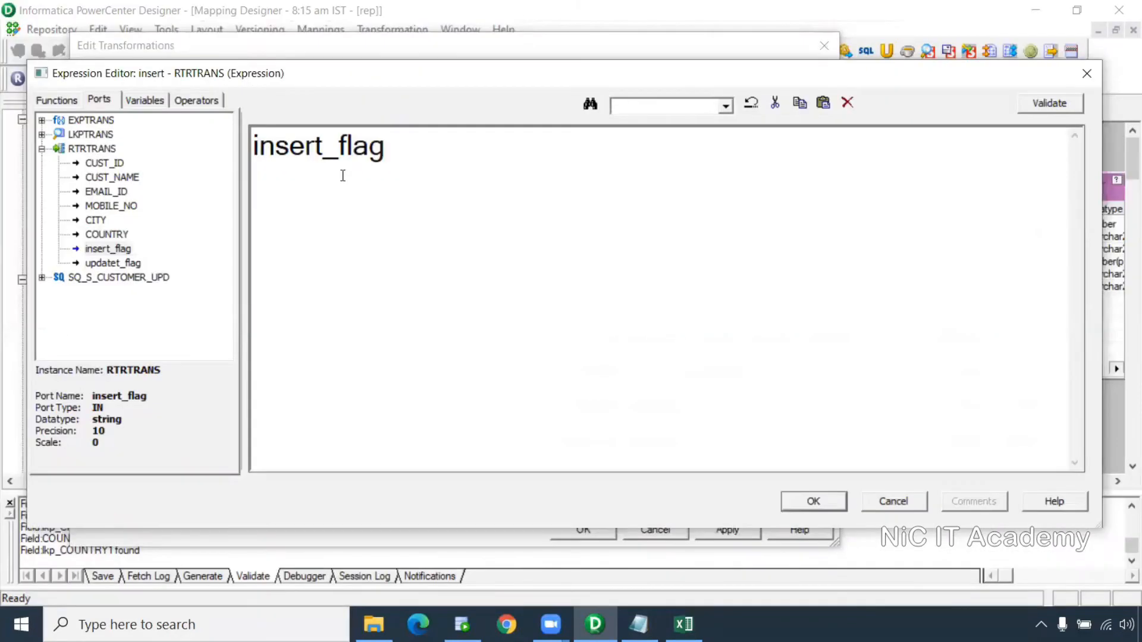
# Confirm insert_flag, set the update group's condition to updatet_flag, and apply the router changes
pyautogui.click(814, 501)
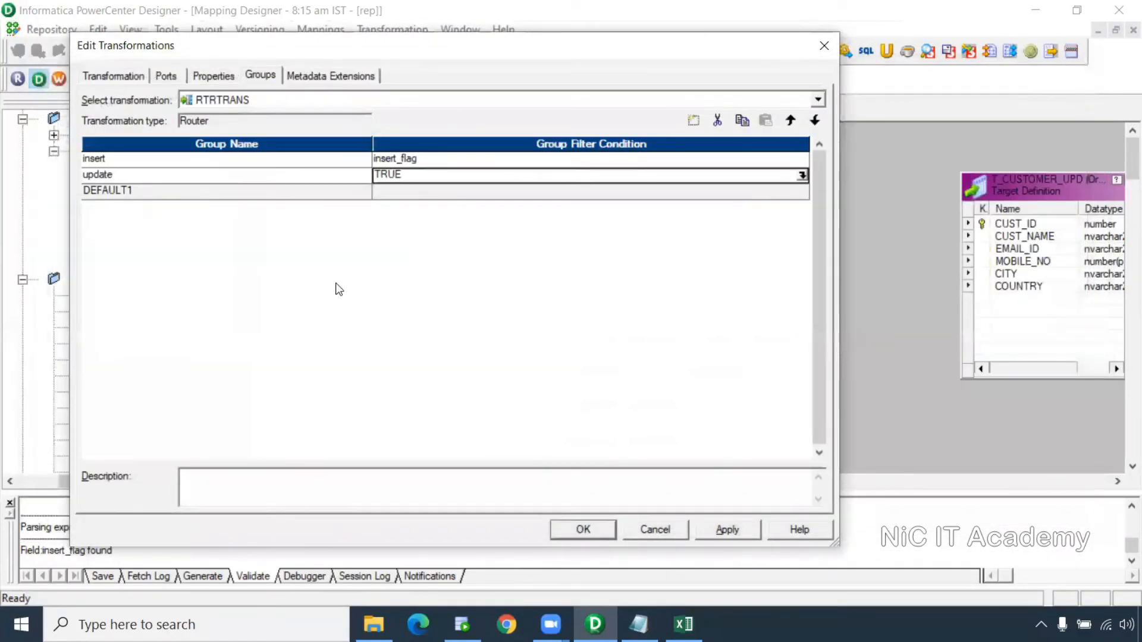
pyautogui.hotkey('alt', 'Tab')
pyautogui.hotkey('alt', 'Tab')
pyautogui.click(802, 176)
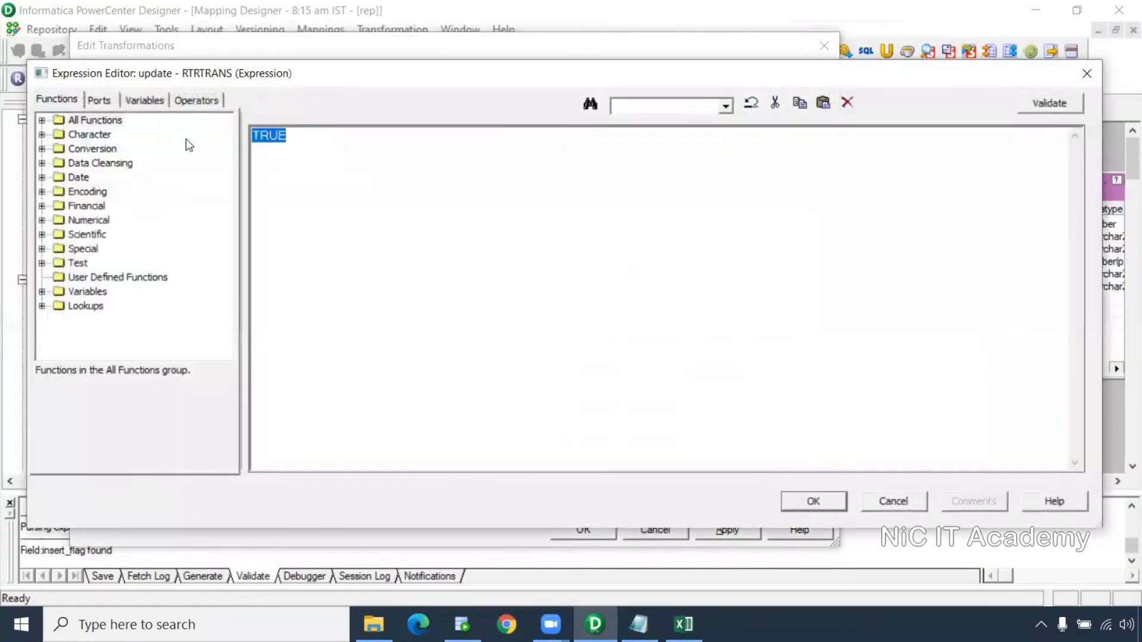
pyautogui.click(99, 100)
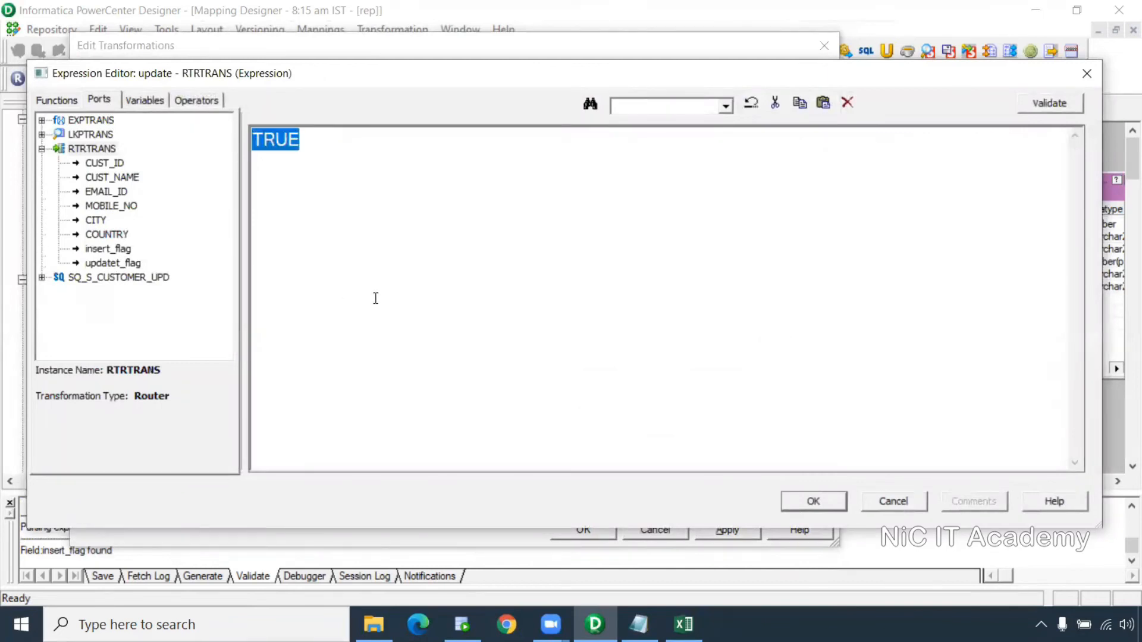
pyautogui.doubleClick(137, 263)
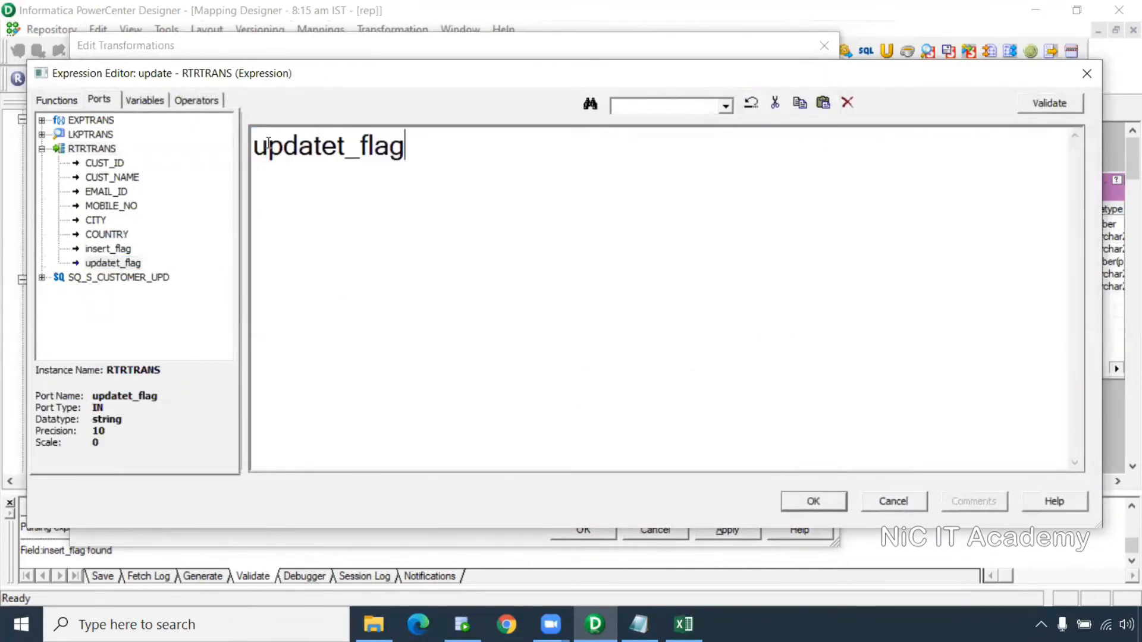
pyautogui.click(823, 501)
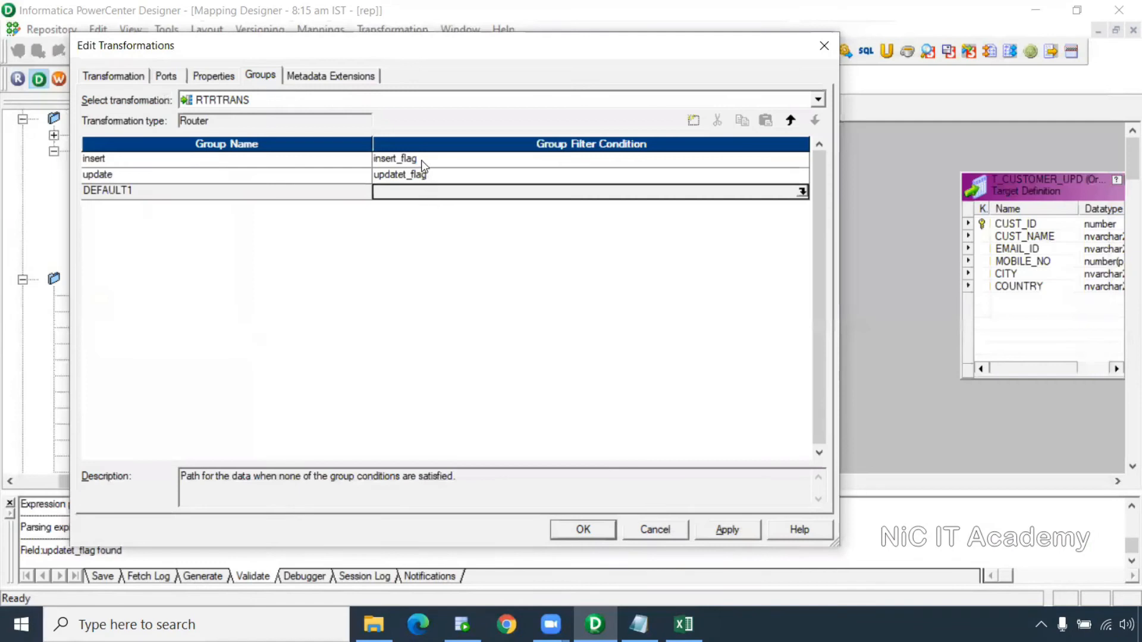
pyautogui.click(728, 529)
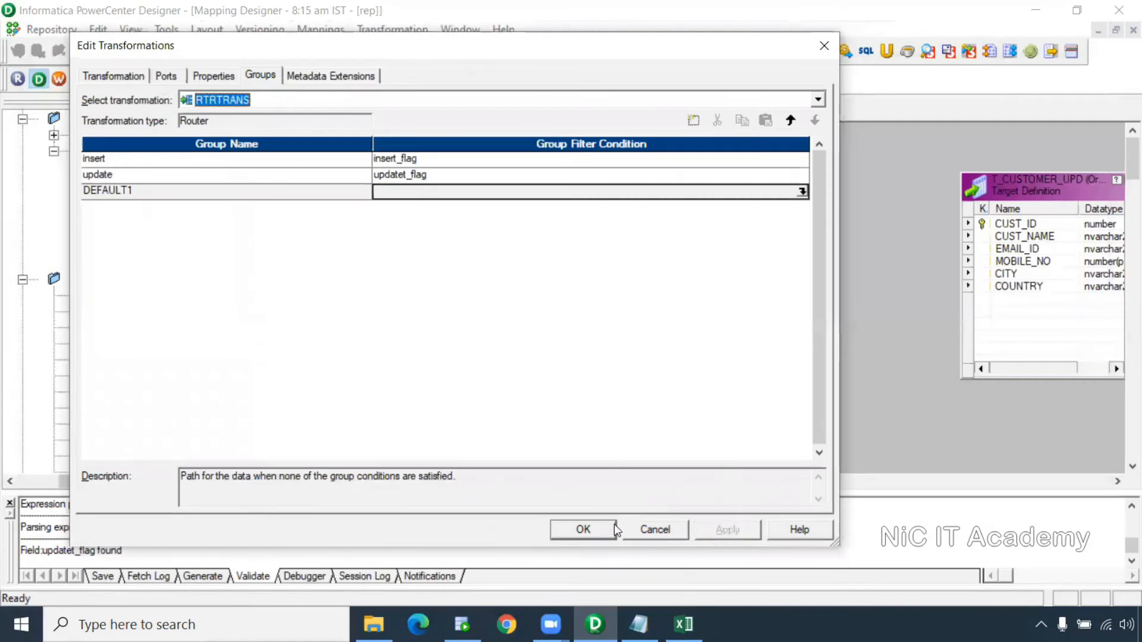
pyautogui.click(583, 529)
# Link router insert-group ports CUST_ID1 through COUNTRY1 to the matching T_CUSTOMER_UPD columns
pyautogui.moveTo(815, 270); pyautogui.dragTo(818, 321)
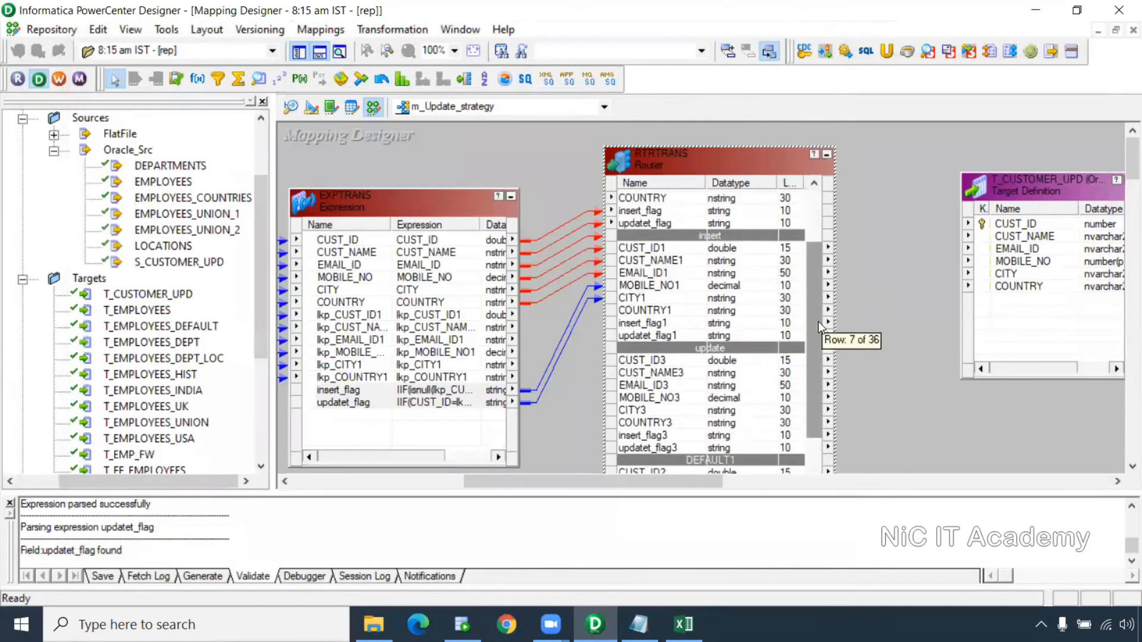
pyautogui.click(710, 387)
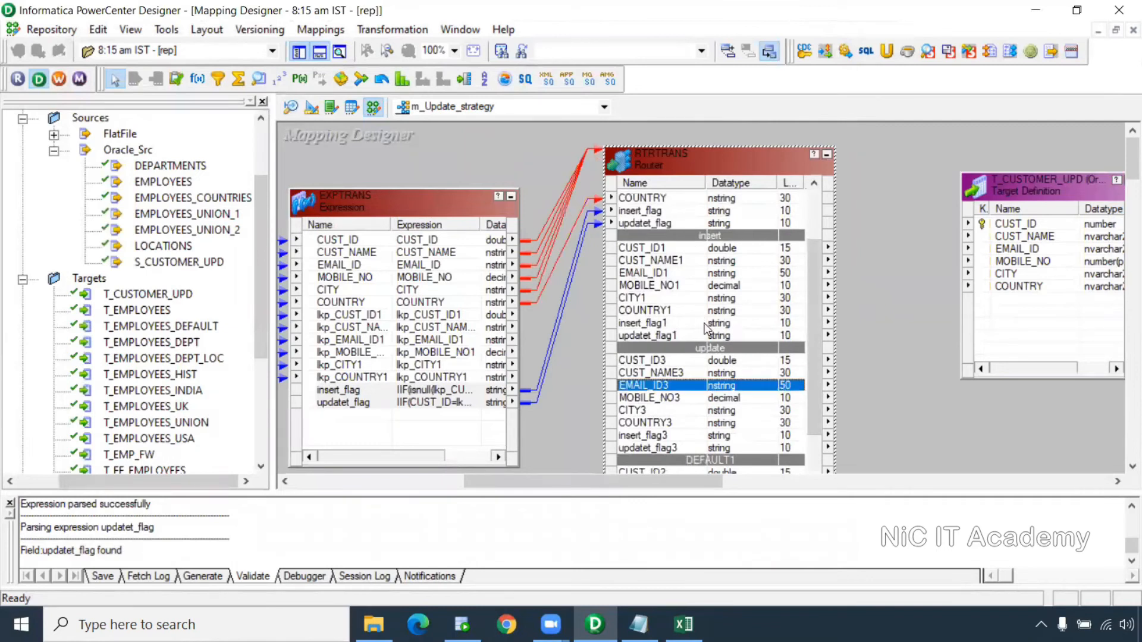
pyautogui.click(660, 250)
pyautogui.keyDown('shift'); pyautogui.click(663, 311); pyautogui.keyUp('shift')
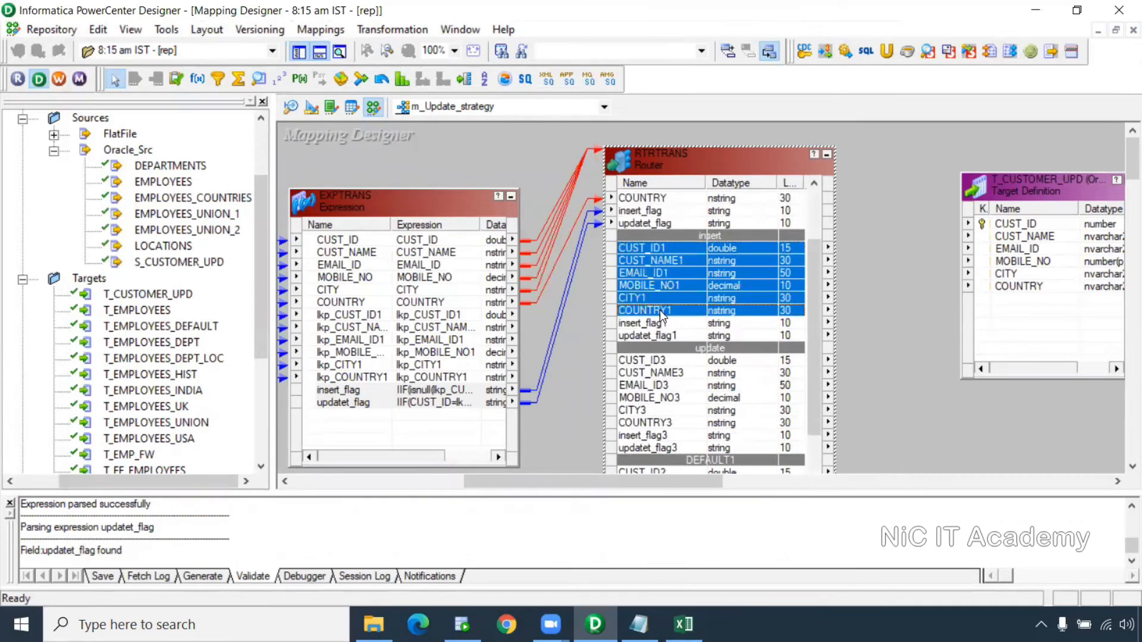
pyautogui.moveTo(641, 250); pyautogui.dragTo(1029, 229)
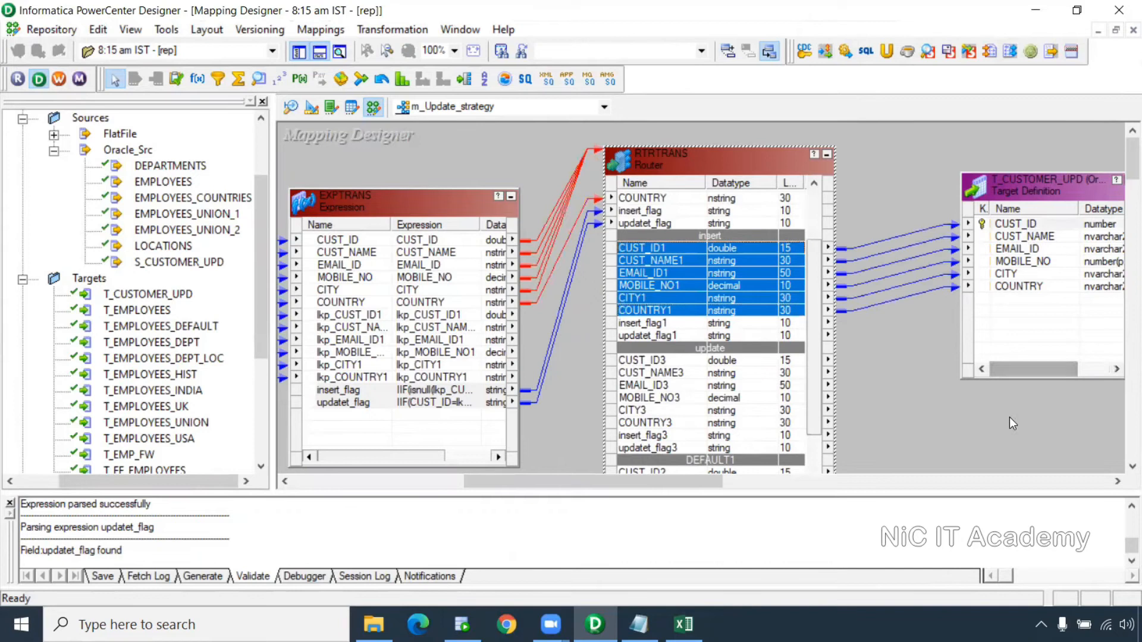
# Rearrange the objects and begin a new Update Strategy transformation for the update group
pyautogui.moveTo(692, 478); pyautogui.dragTo(733, 484)
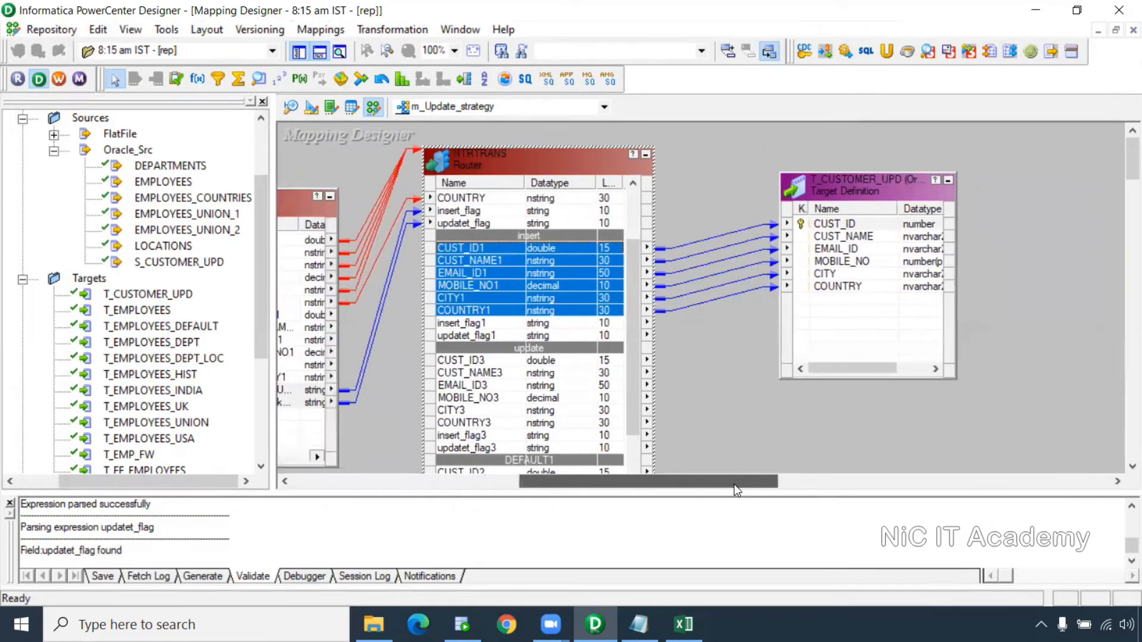
pyautogui.moveTo(852, 194); pyautogui.dragTo(964, 132)
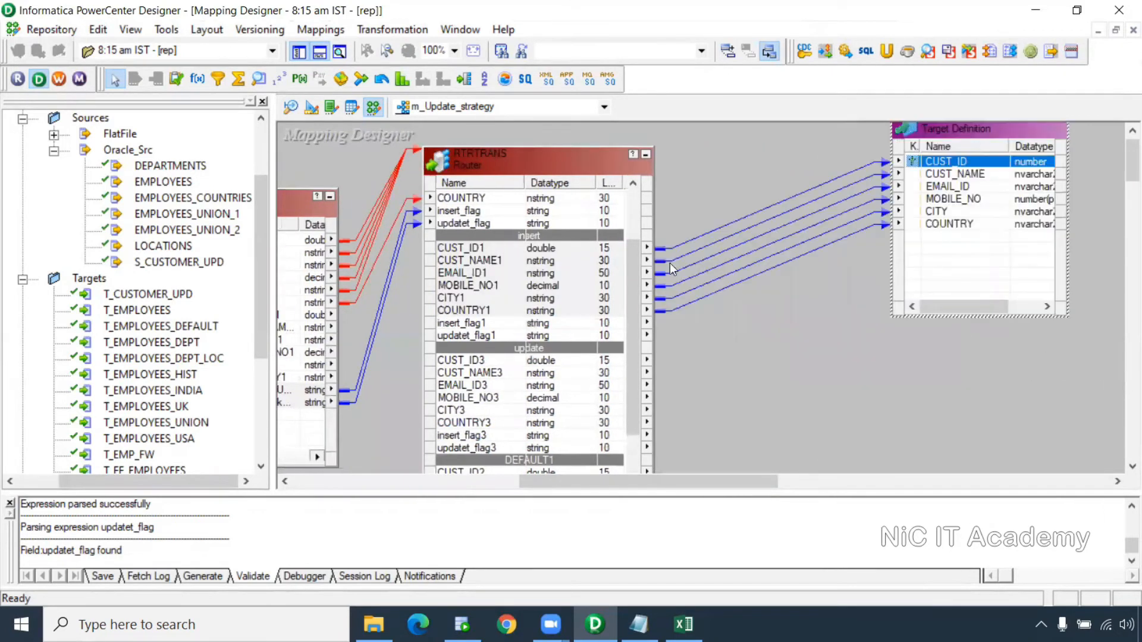
pyautogui.moveTo(630, 291); pyautogui.dragTo(634, 333)
pyautogui.click(494, 297)
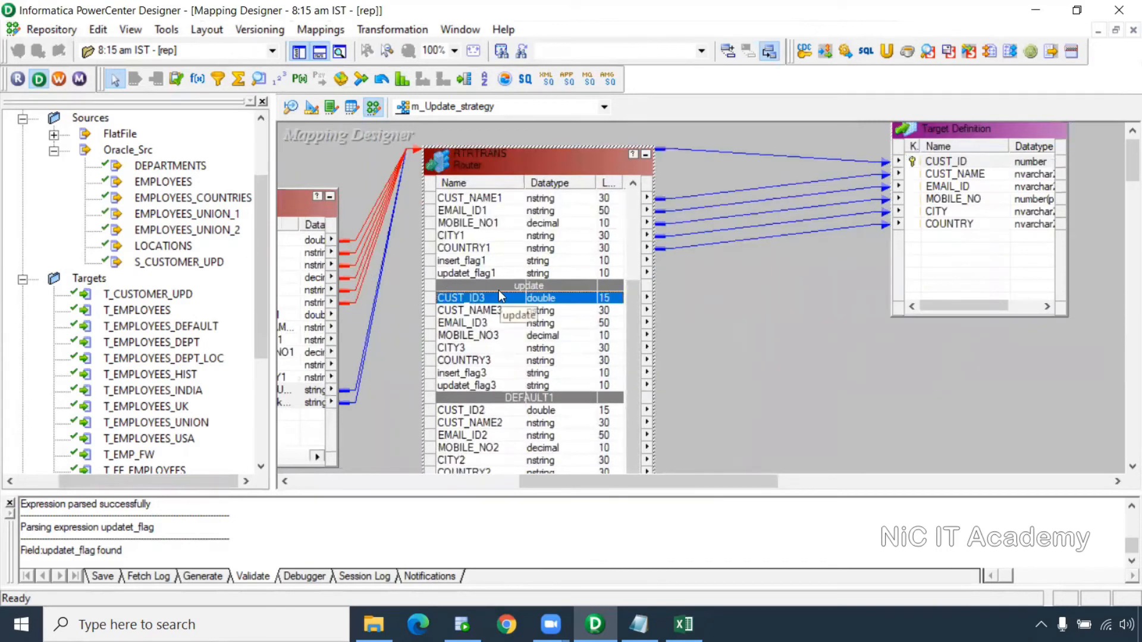
pyautogui.scroll(1, 499, 296)
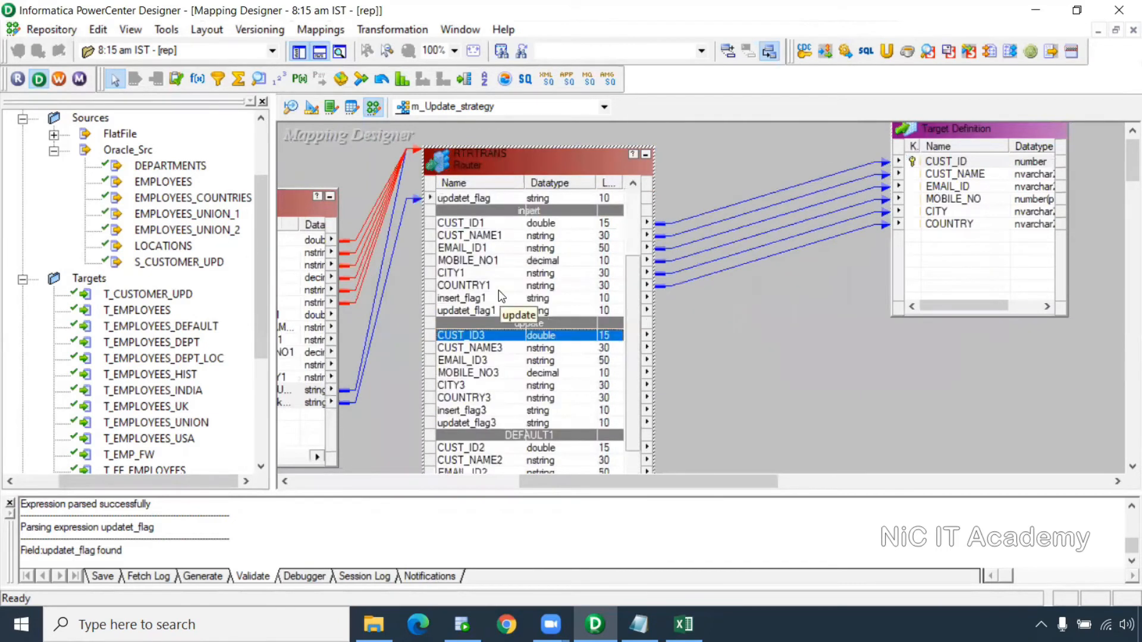
pyautogui.click(178, 78)
# Place UPDTRANS below the target and link update-group ports CUST_ID3 through COUNTRY3 into it
pyautogui.moveTo(833, 338); pyautogui.dragTo(961, 476)
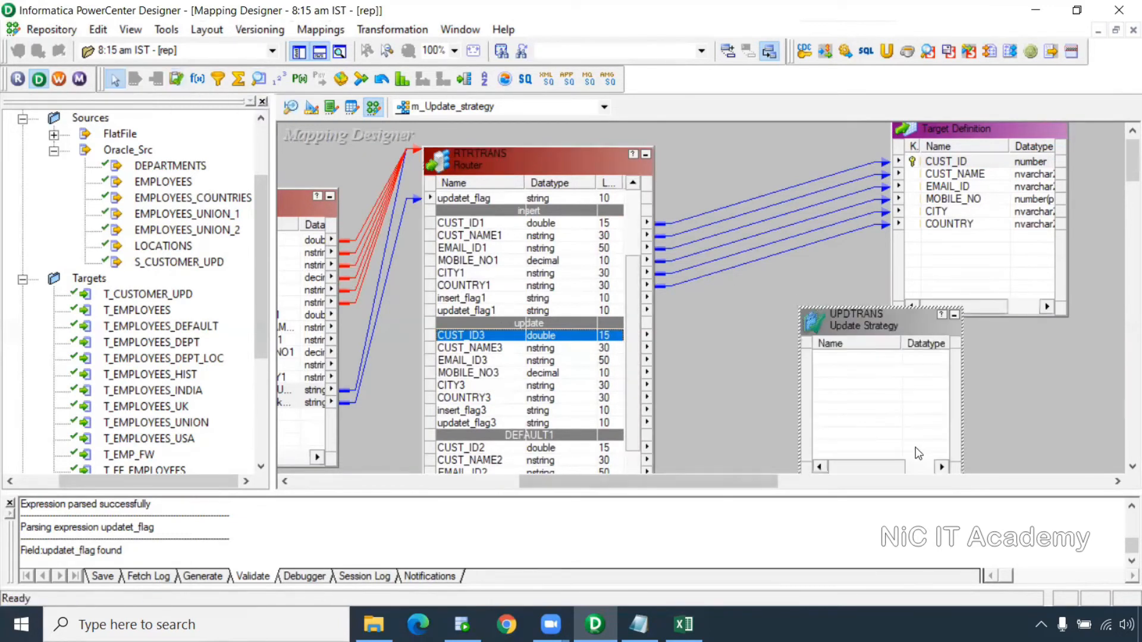
pyautogui.keyDown('shift'); pyautogui.click(474, 399); pyautogui.keyUp('shift')
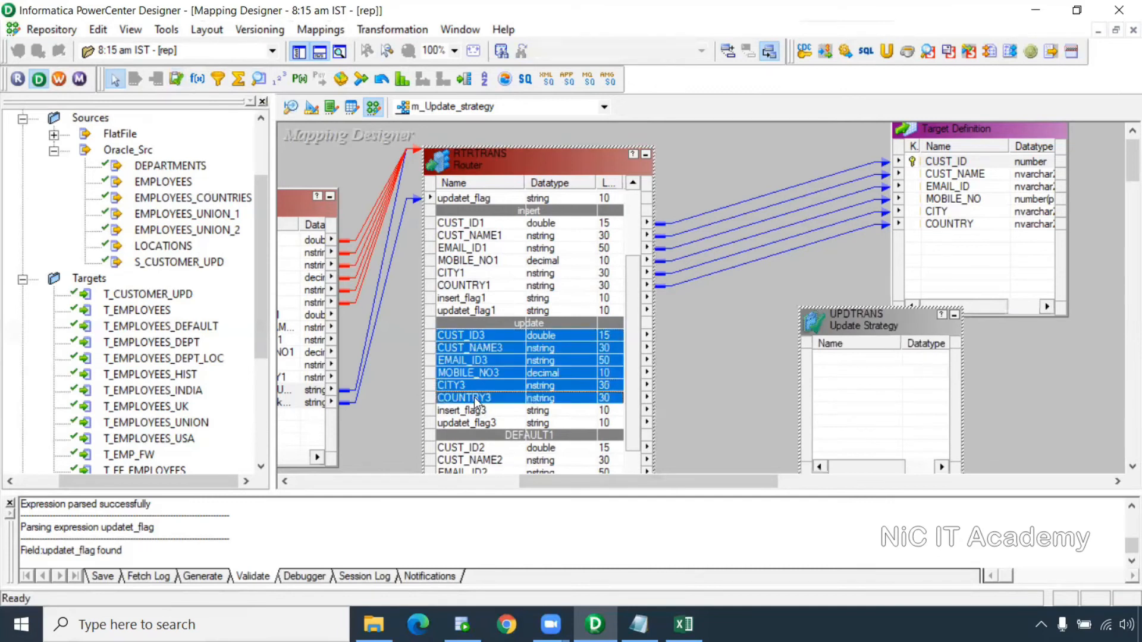
pyautogui.moveTo(471, 335); pyautogui.dragTo(800, 387)
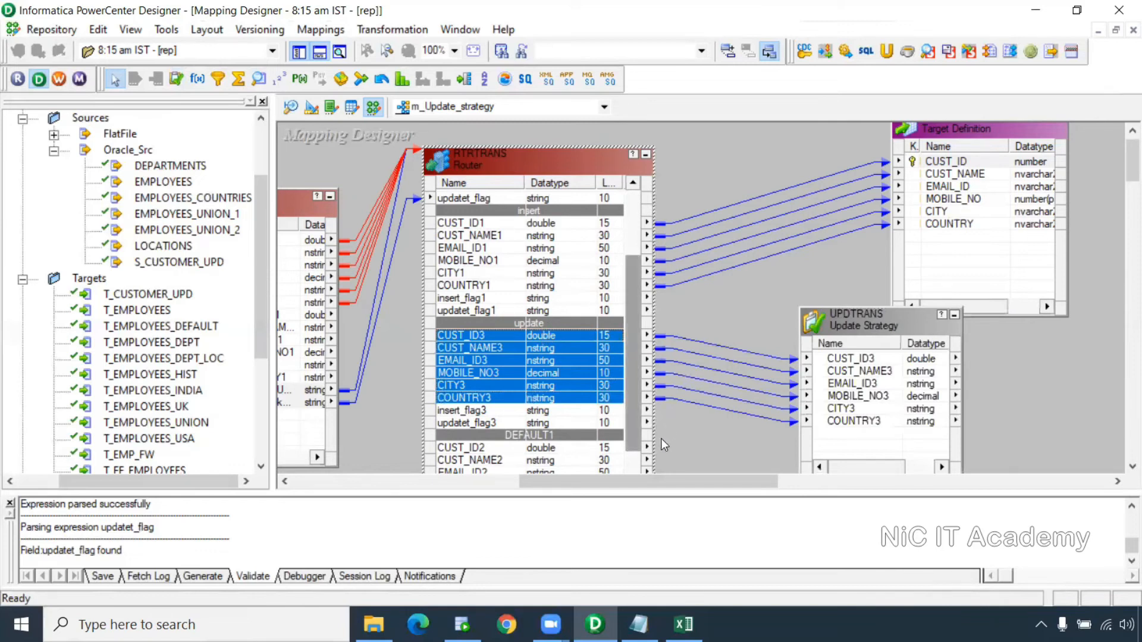
pyautogui.moveTo(669, 480); pyautogui.dragTo(735, 483)
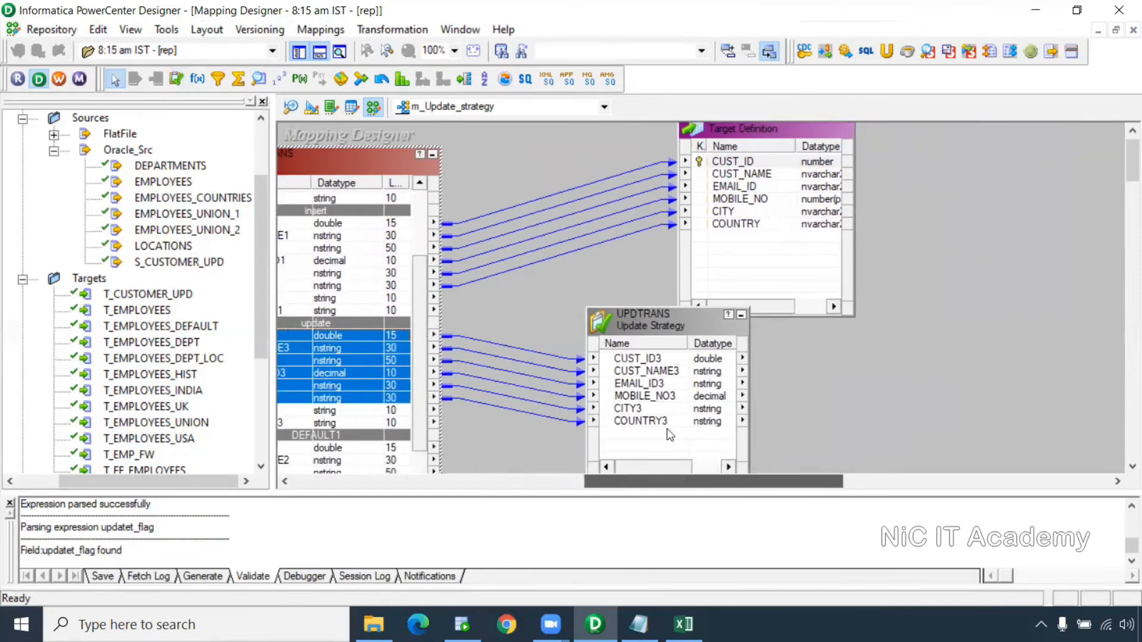
pyautogui.doubleClick(630, 318)
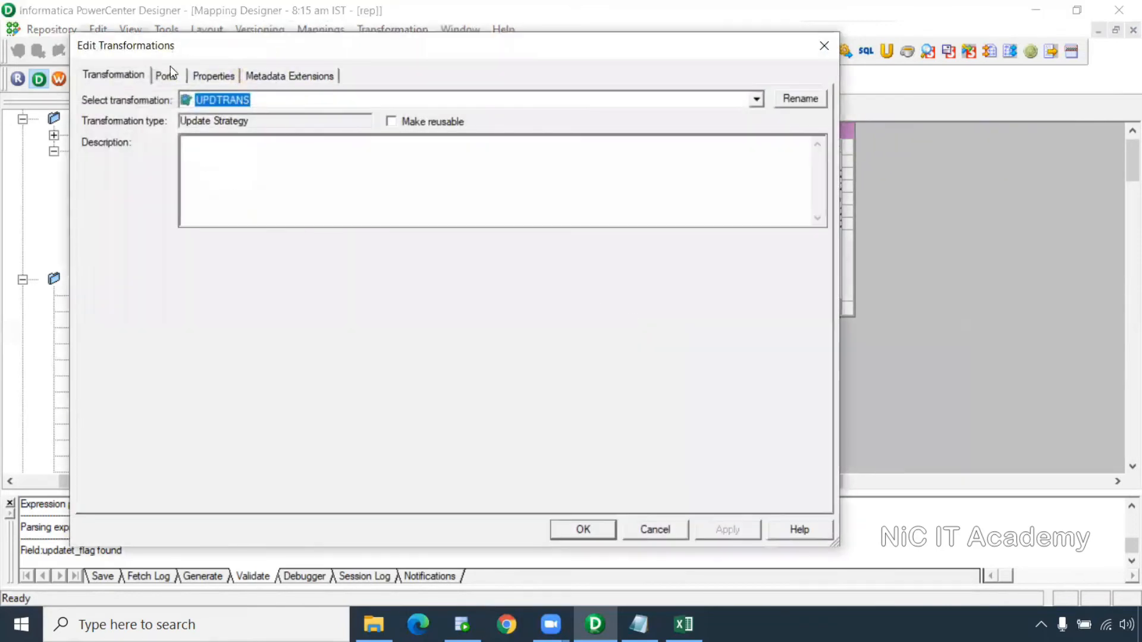
# Set UPDTRANS's Update Strategy Expression to just dd_update, validate it, and close the dialog
pyautogui.click(209, 75)
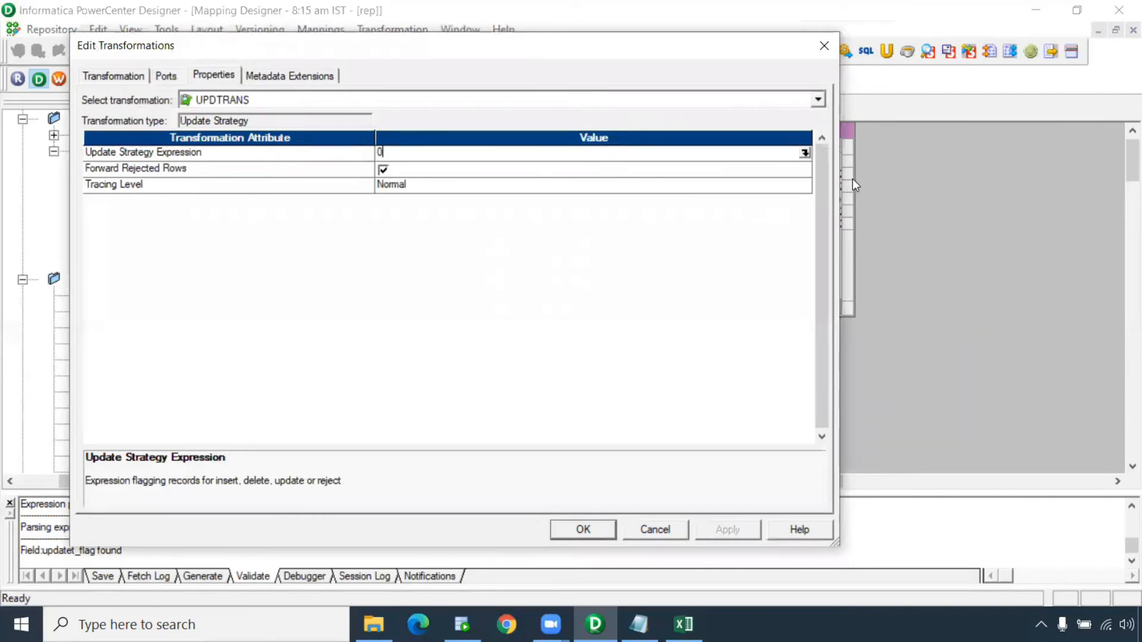
pyautogui.click(804, 153)
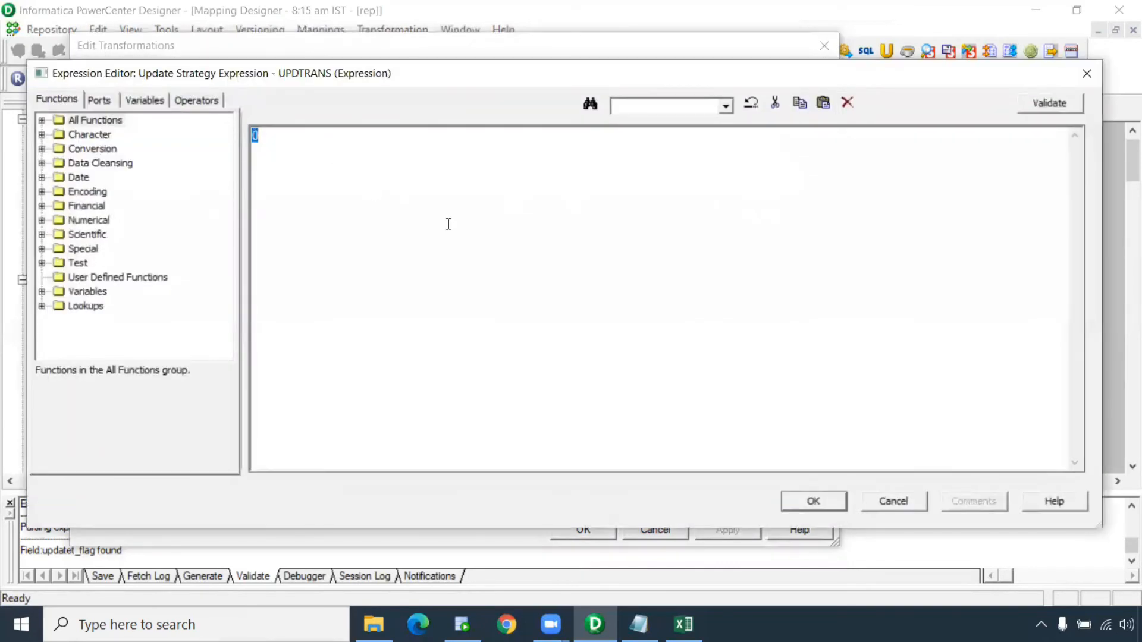
pyautogui.write('dd_update')
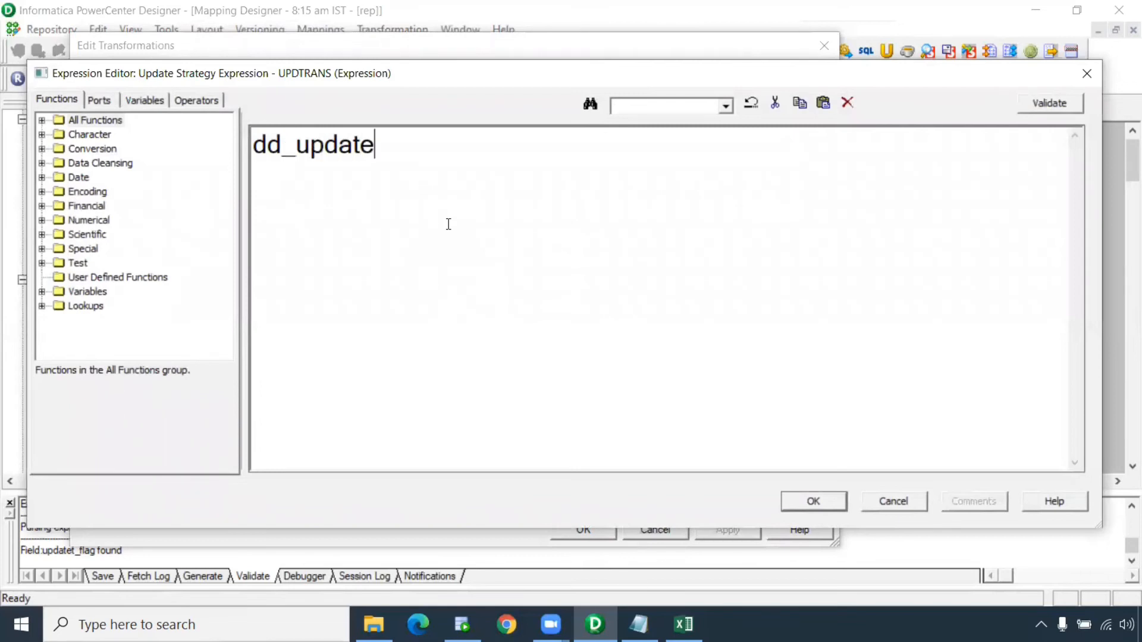
pyautogui.press('Return')
pyautogui.press('Return')
pyautogui.write('-- IIF(')
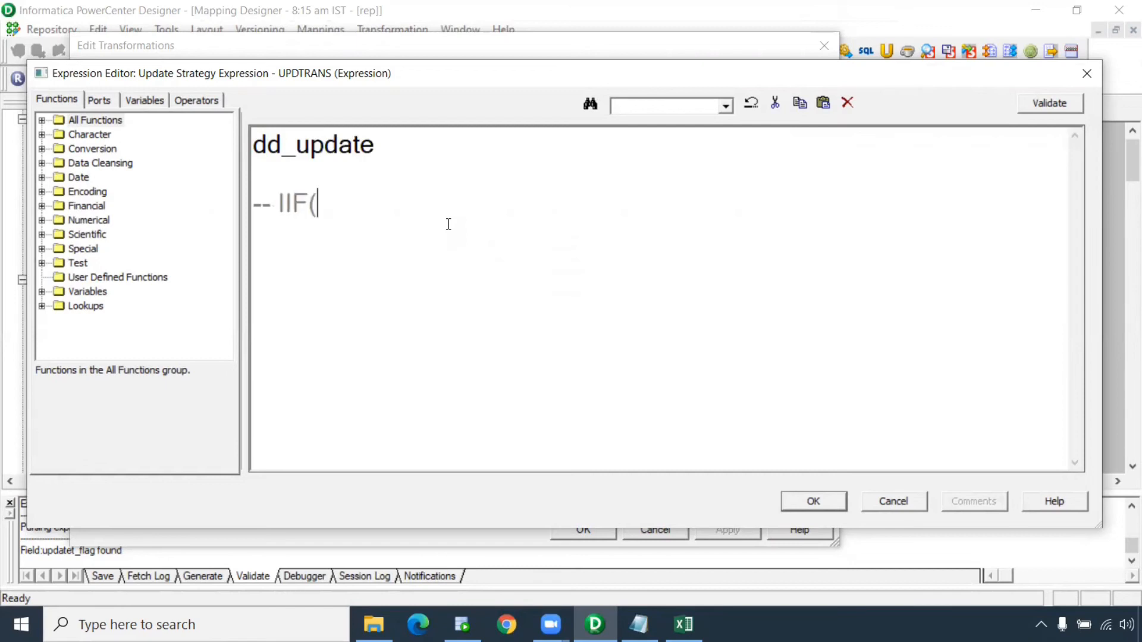
pyautogui.write('flag=1,dd_up')
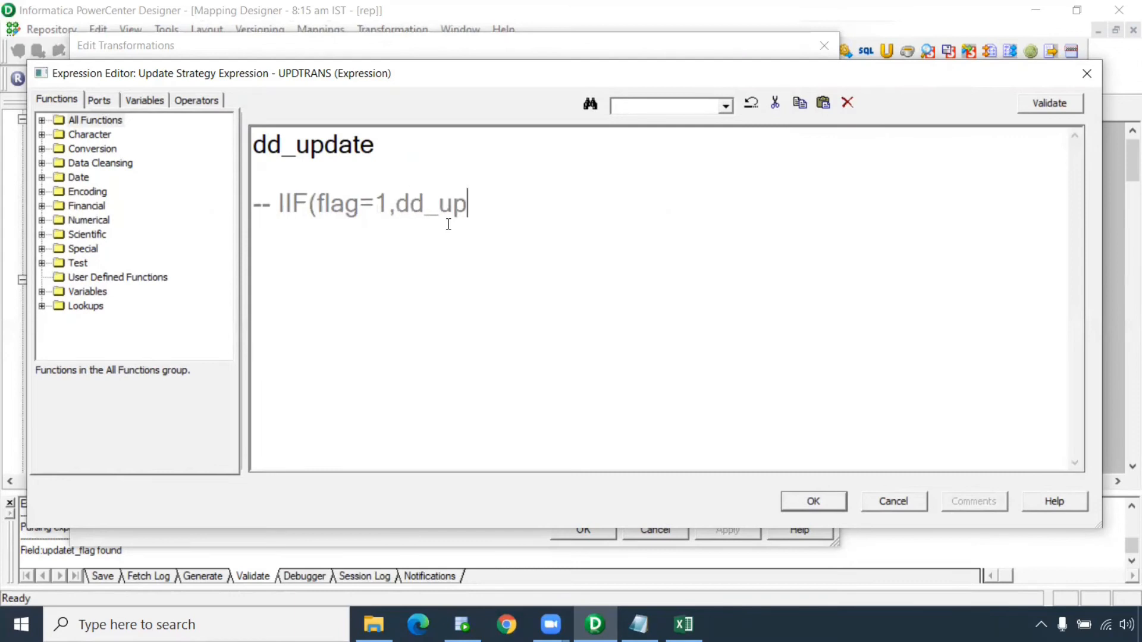
pyautogui.write('date,dd_insert)')
pyautogui.moveTo(640, 205); pyautogui.dragTo(144, 206)
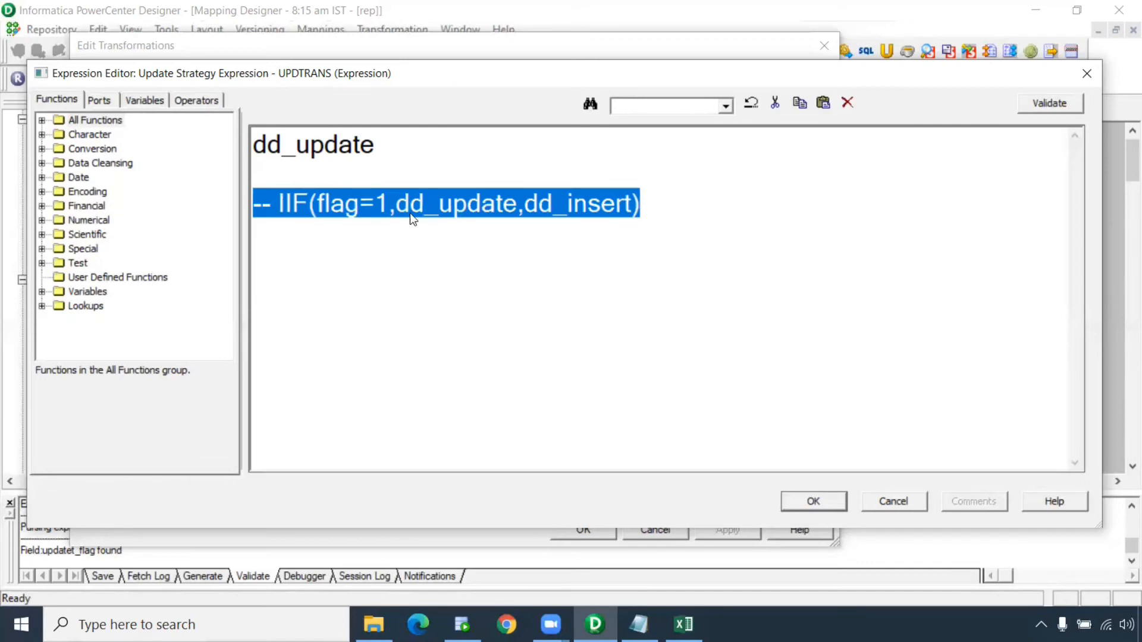
pyautogui.moveTo(667, 208); pyautogui.dragTo(209, 196)
pyautogui.press('Delete')
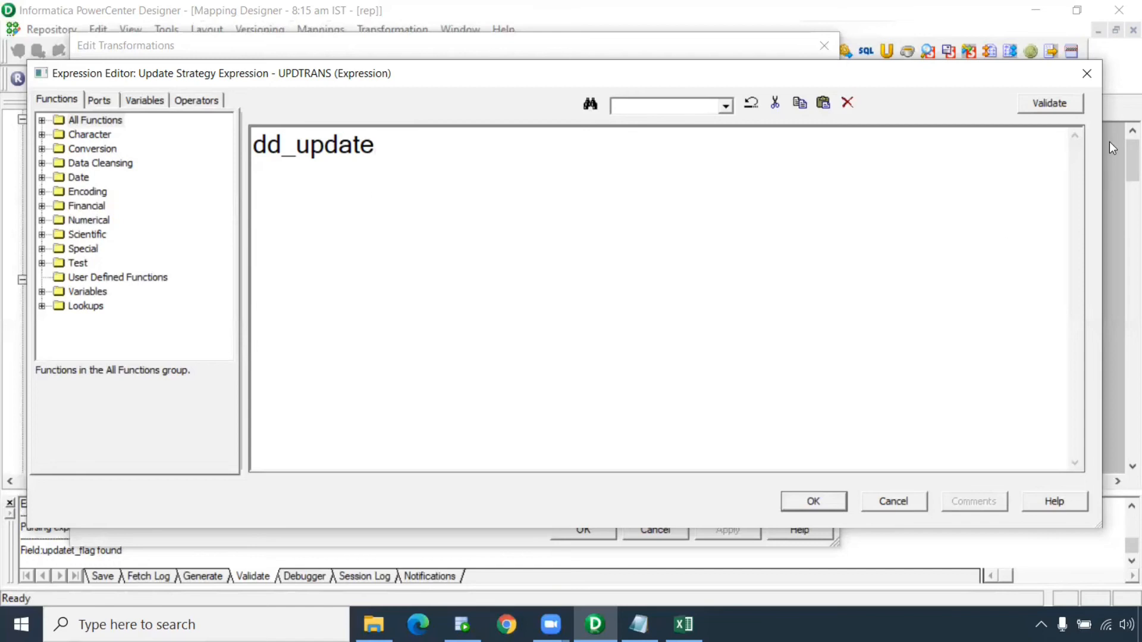
pyautogui.click(1074, 110)
pyautogui.click(614, 338)
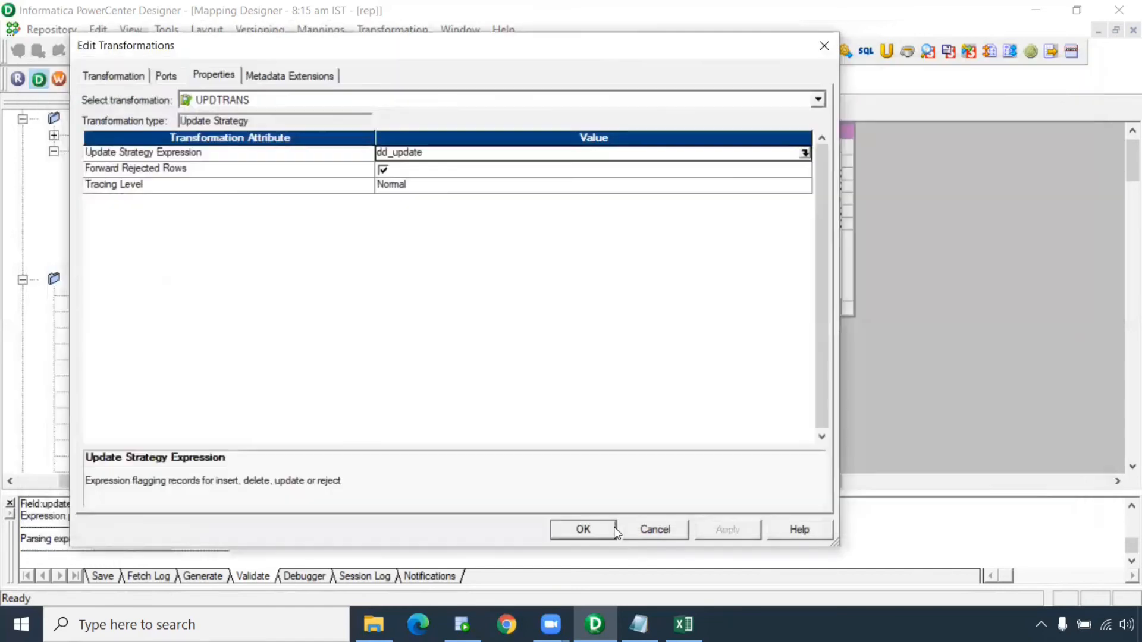
pyautogui.click(613, 528)
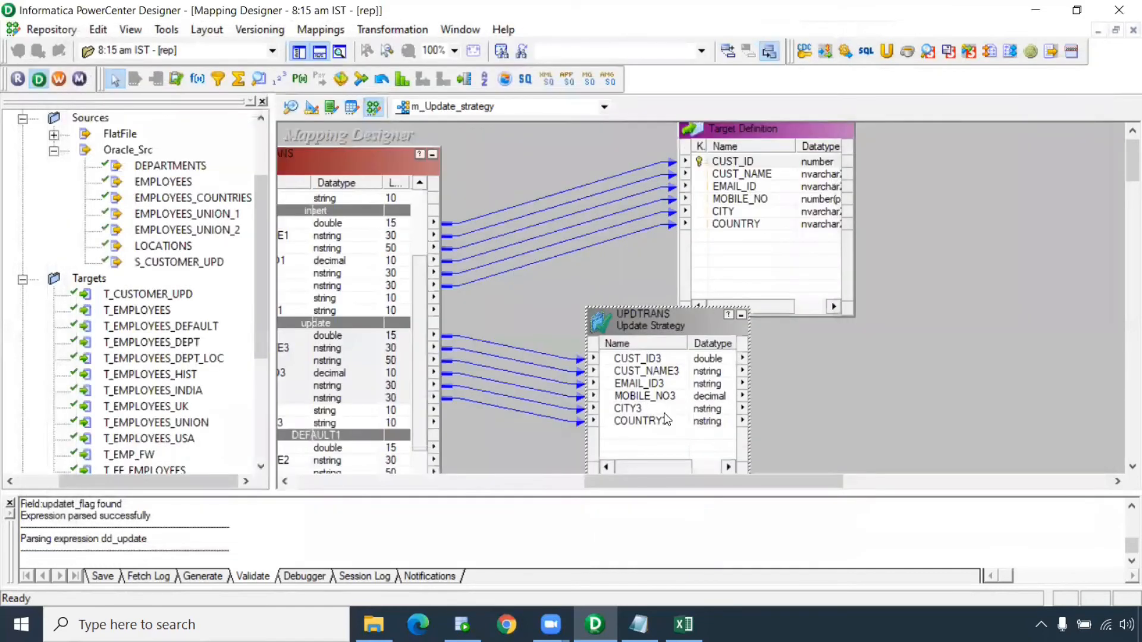
# Paste a copy of the target as T_CUSTOMER_UPD1 and enlarge it to show all columns
pyautogui.moveTo(666, 320); pyautogui.dragTo(641, 308)
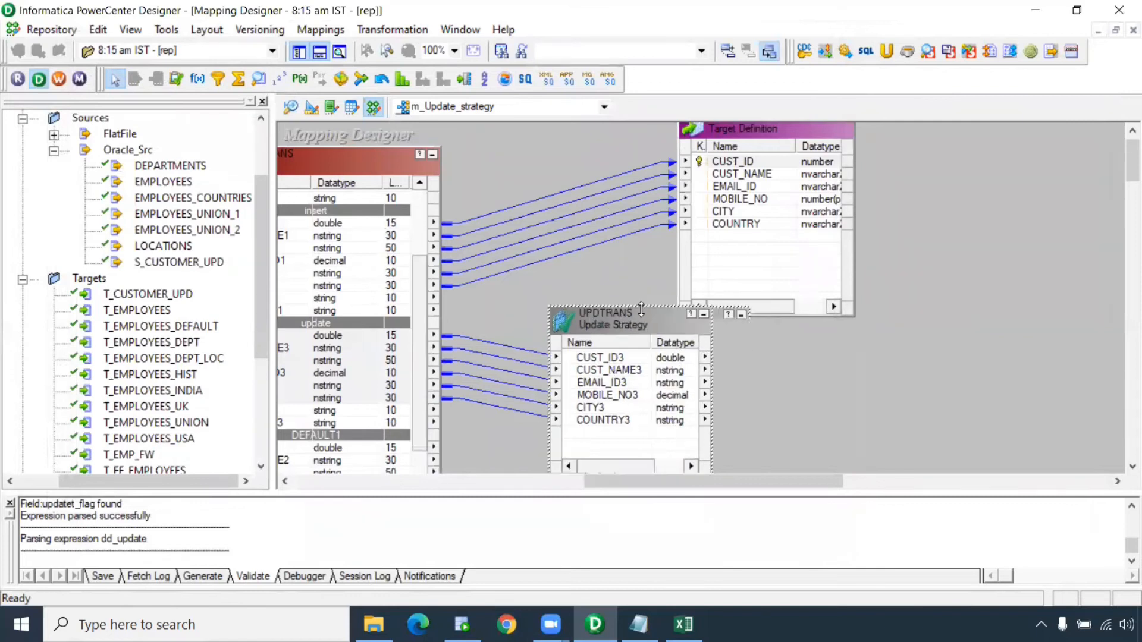
pyautogui.click(756, 128)
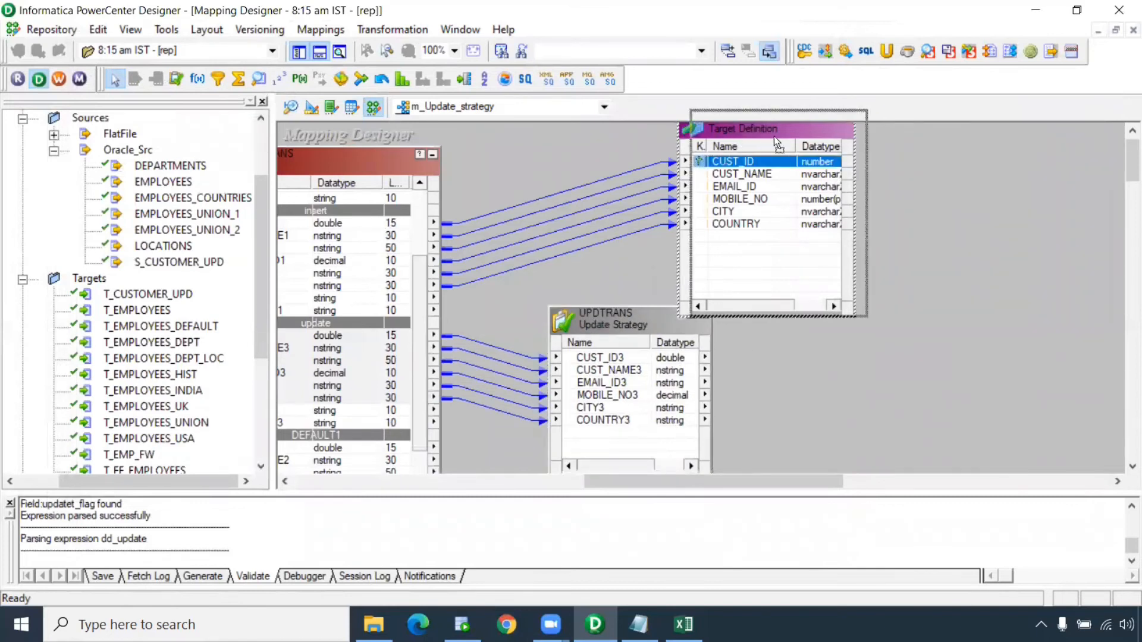
pyautogui.moveTo(751, 129); pyautogui.dragTo(854, 133)
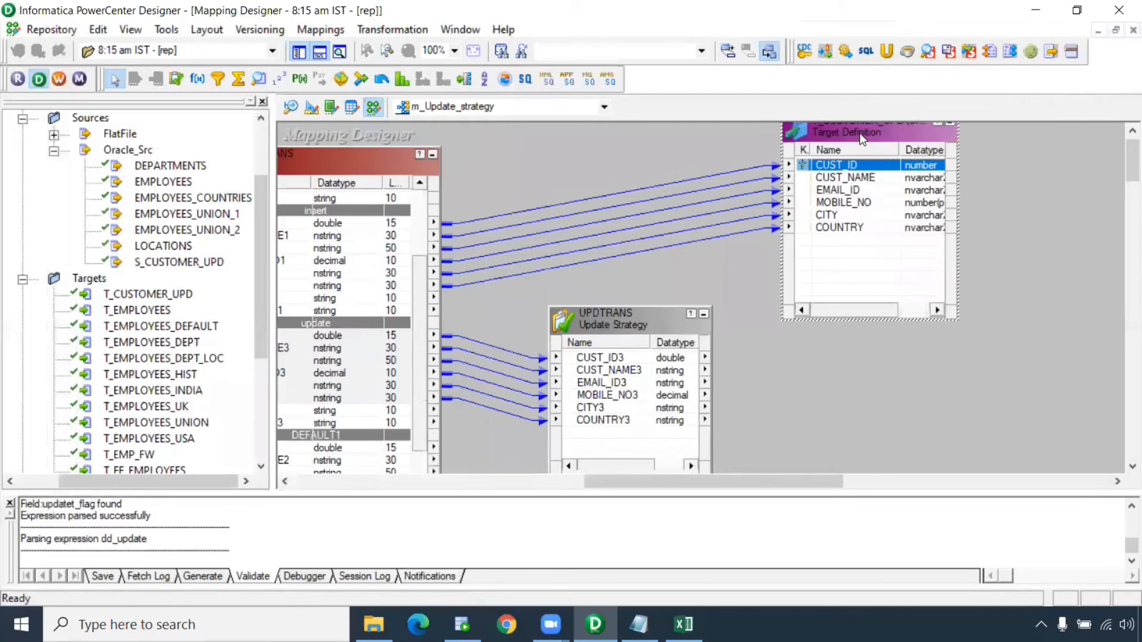
pyautogui.hotkey('ctrl', 'v')
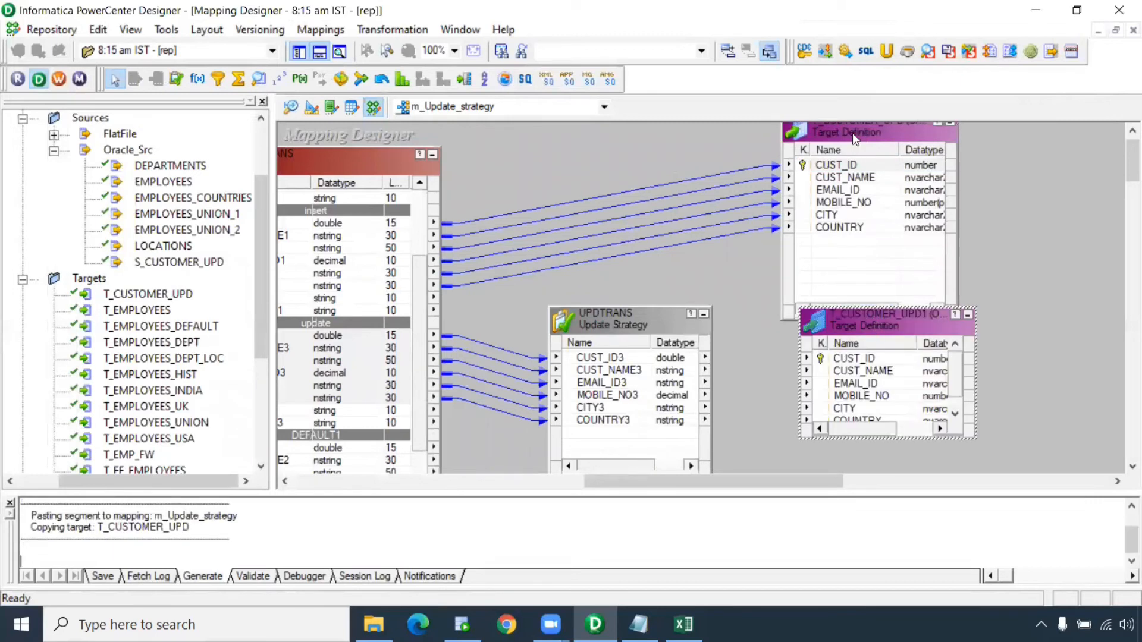
pyautogui.click(854, 134)
pyautogui.click(902, 328)
pyautogui.moveTo(975, 440); pyautogui.dragTo(1045, 472)
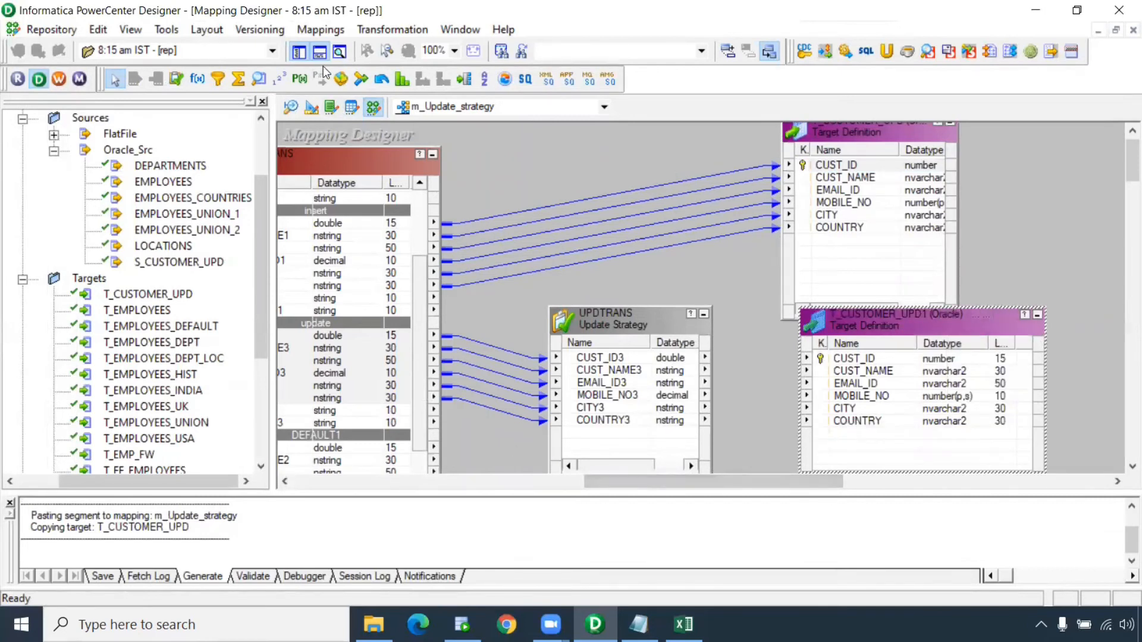
# Close the Output window and move T_CUSTOMER_UPD1 lower and to the left
pyautogui.click(320, 53)
pyautogui.moveTo(612, 579); pyautogui.dragTo(669, 579)
pyautogui.click(1121, 191)
pyautogui.moveTo(1121, 191); pyautogui.dragTo(1121, 179)
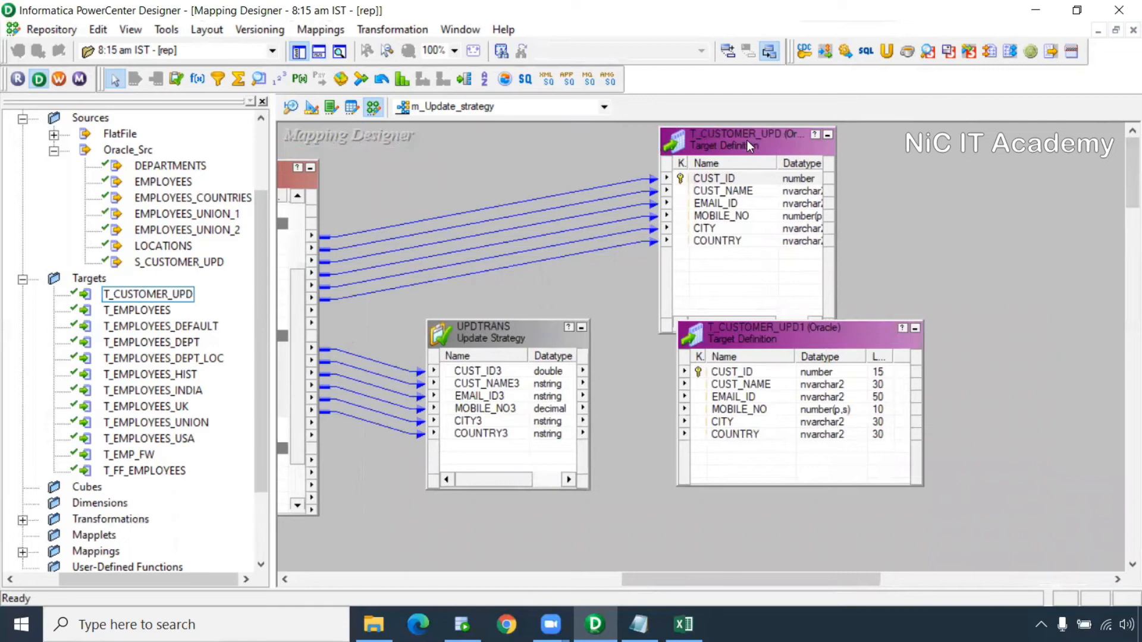
pyautogui.moveTo(777, 342); pyautogui.dragTo(761, 383)
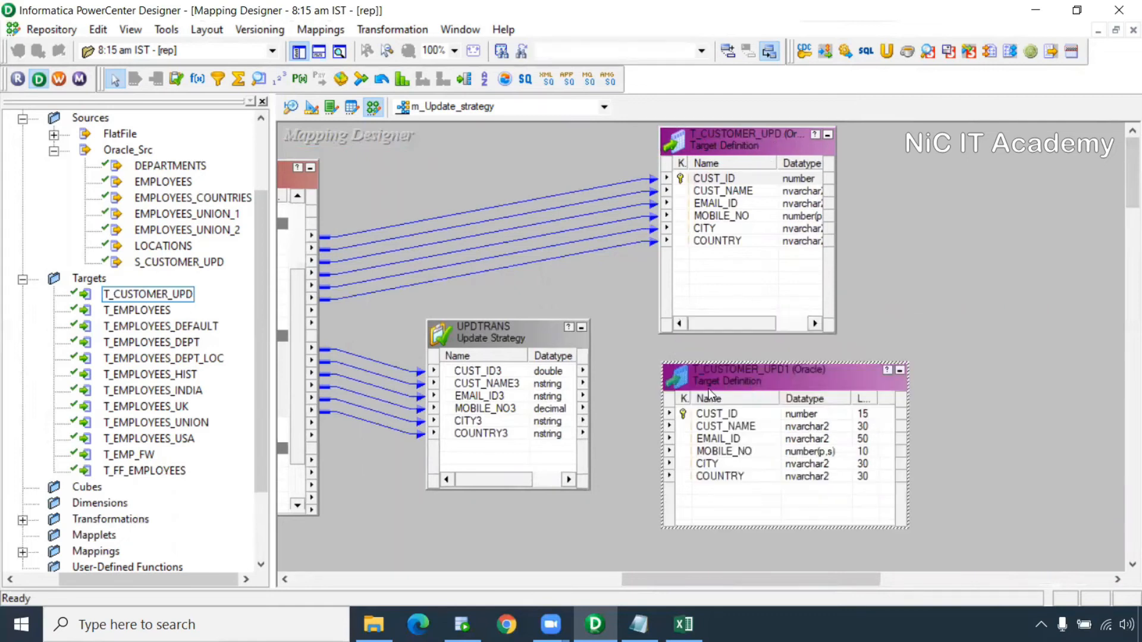
# Check the target table names of T_CUSTOMER_UPD1 and the original T_CUSTOMER_UPD
pyautogui.doubleClick(779, 376)
pyautogui.moveTo(274, 210); pyautogui.dragTo(202, 213)
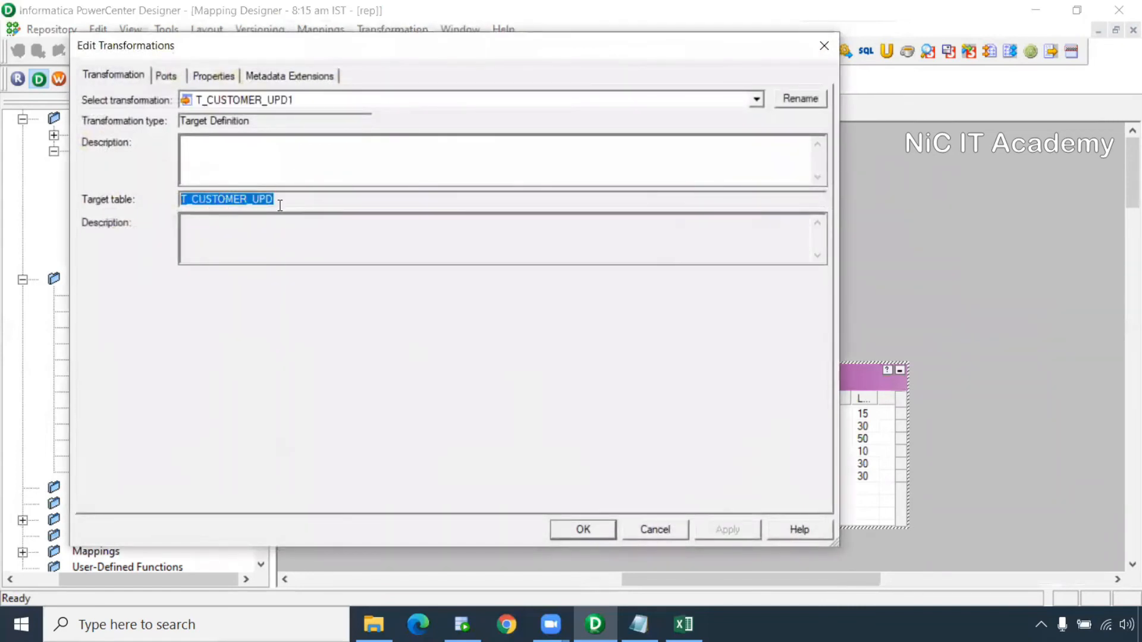
pyautogui.click(641, 529)
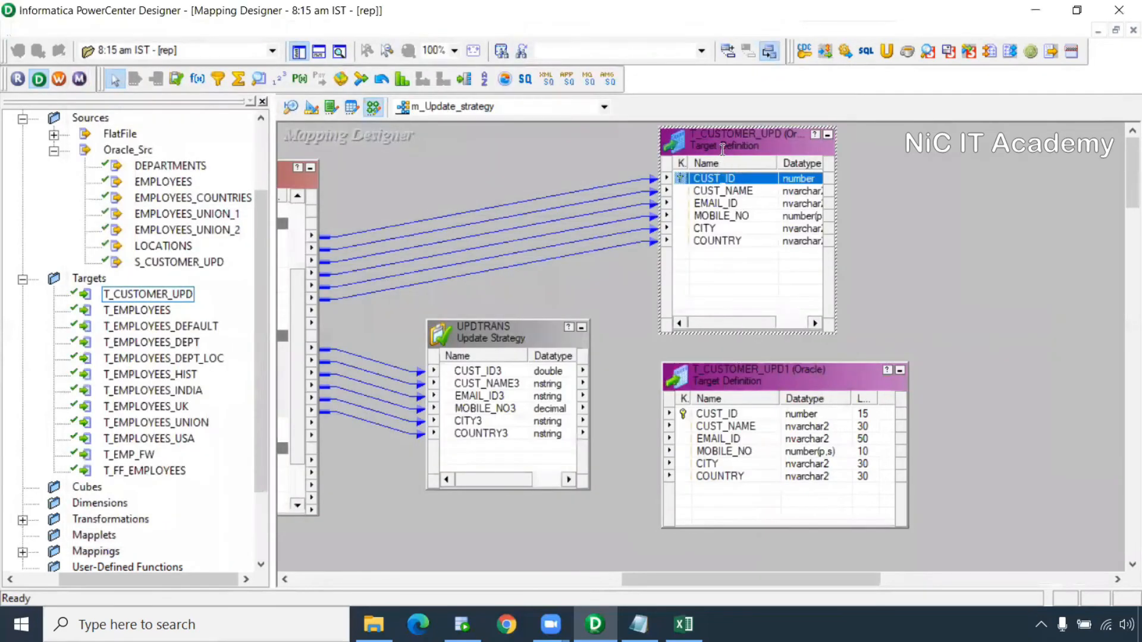
pyautogui.doubleClick(721, 155)
pyautogui.doubleClick(232, 200)
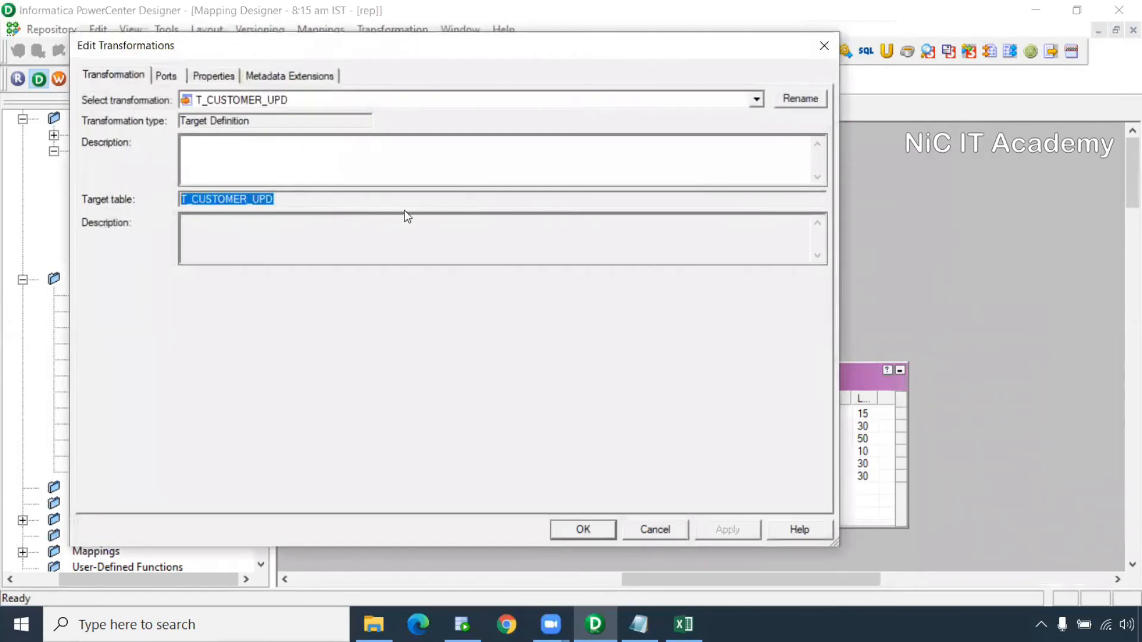
pyautogui.click(665, 528)
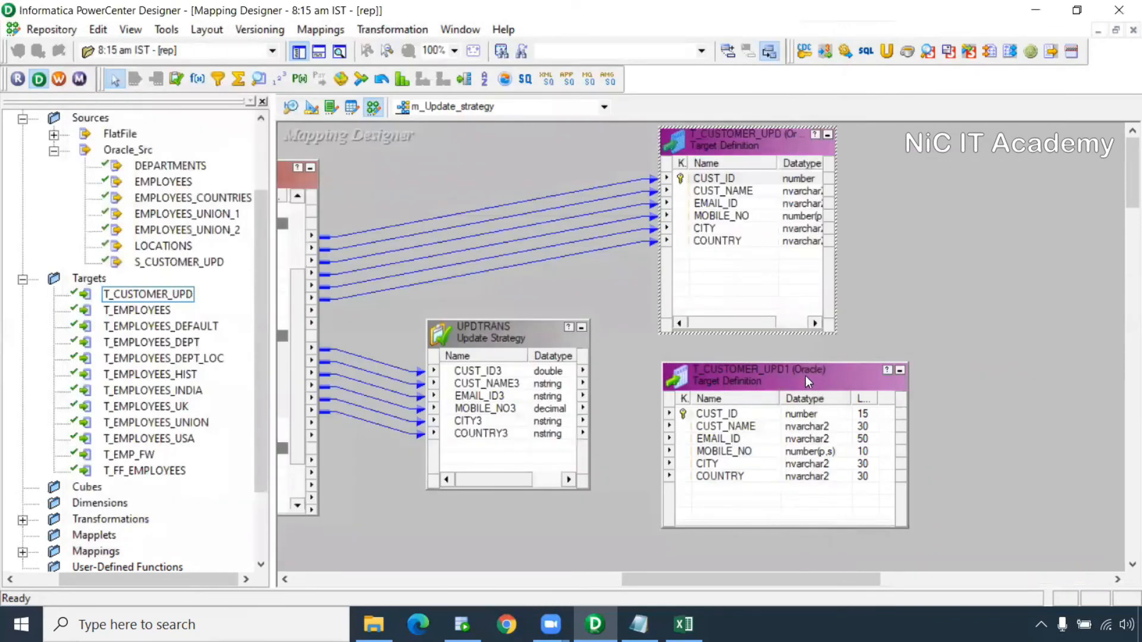
# Link UPDTRANS ports CUST_ID3 through COUNTRY3 to T_CUSTOMER_UPD1 and save the valid mapping
pyautogui.moveTo(805, 376); pyautogui.dragTo(738, 379)
pyautogui.click(502, 370)
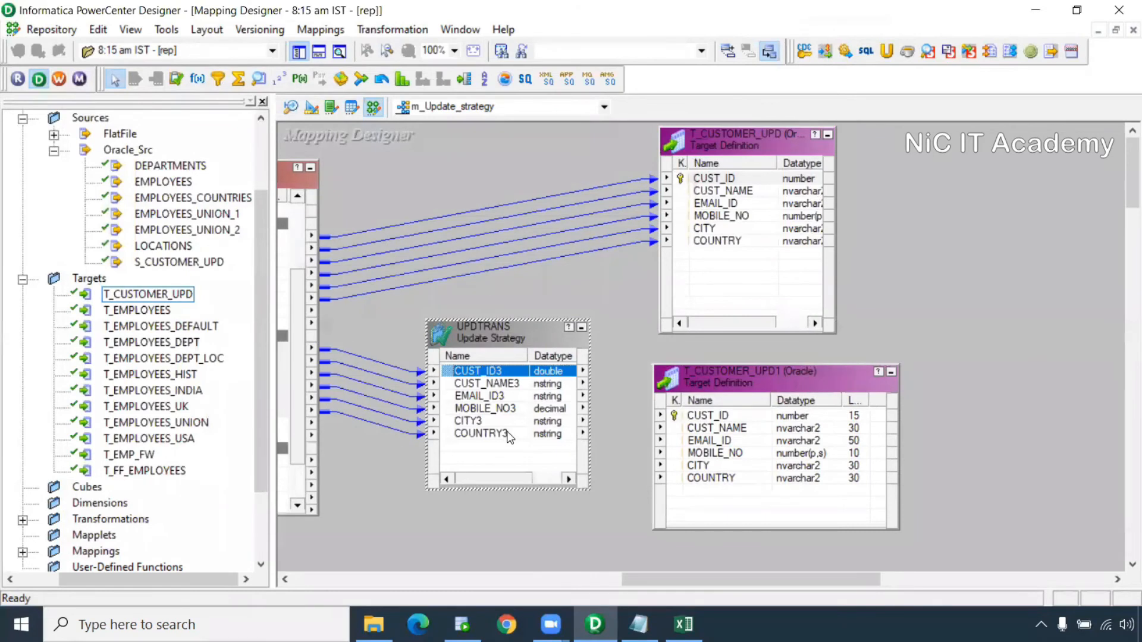
pyautogui.keyDown('shift'); pyautogui.click(507, 431); pyautogui.keyUp('shift')
pyautogui.moveTo(496, 374)
pyautogui.mouseDown()
pyautogui.moveTo(737, 428)
pyautogui.moveTo(704, 417)
pyautogui.mouseUp()
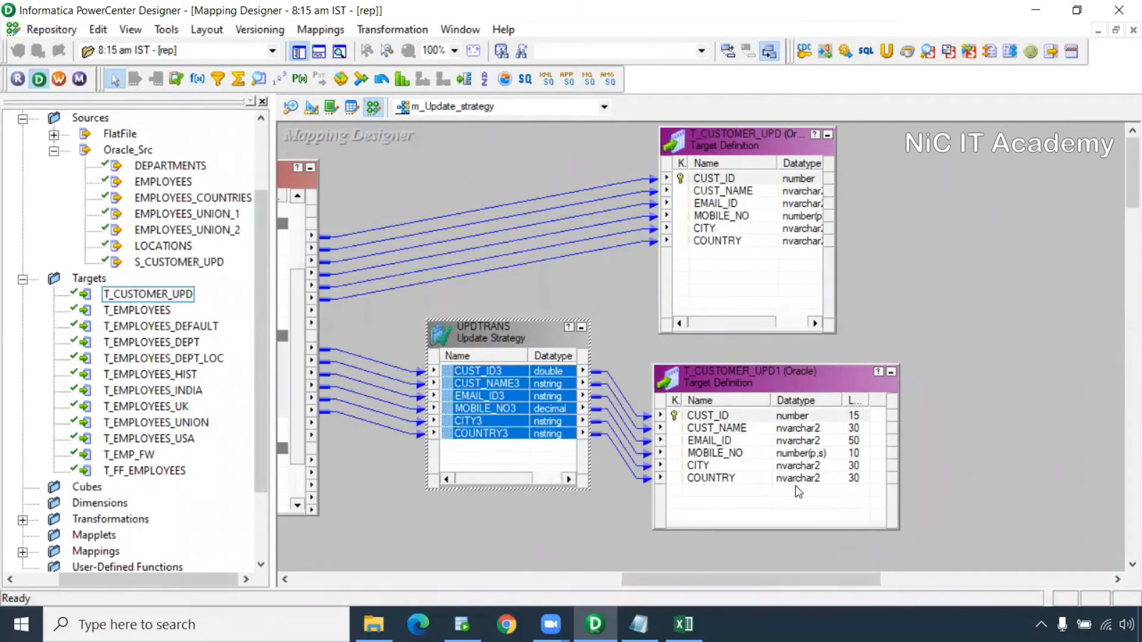
pyautogui.hotkey('ctrl', 's')
pyautogui.moveTo(234, 517); pyautogui.dragTo(18, 516)
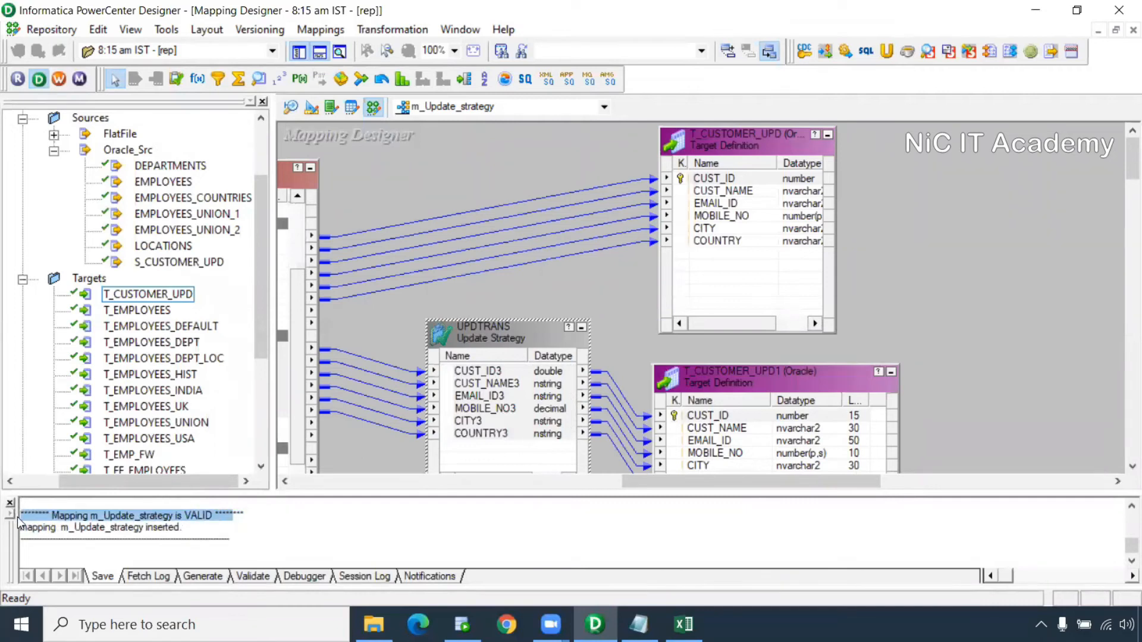
# Auto-arrange the mapping, move LKPTRANS up, and enlarge the Source Qualifier to show all ports
pyautogui.moveTo(633, 480); pyautogui.dragTo(312, 481)
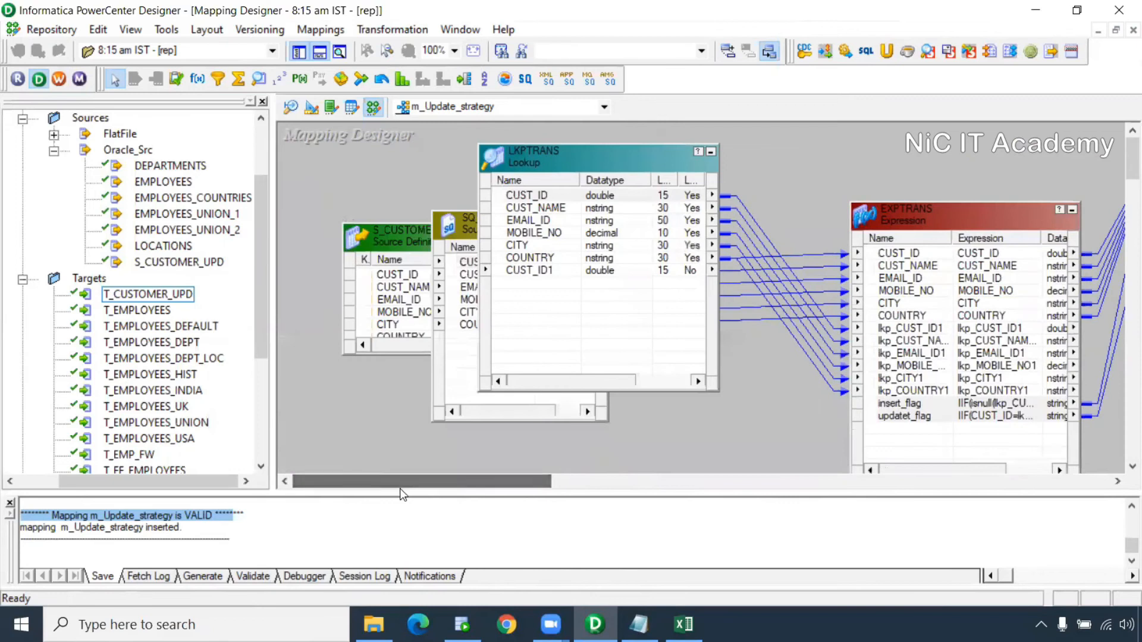
pyautogui.moveTo(400, 517); pyautogui.dragTo(448, 527)
pyautogui.rightClick(671, 187)
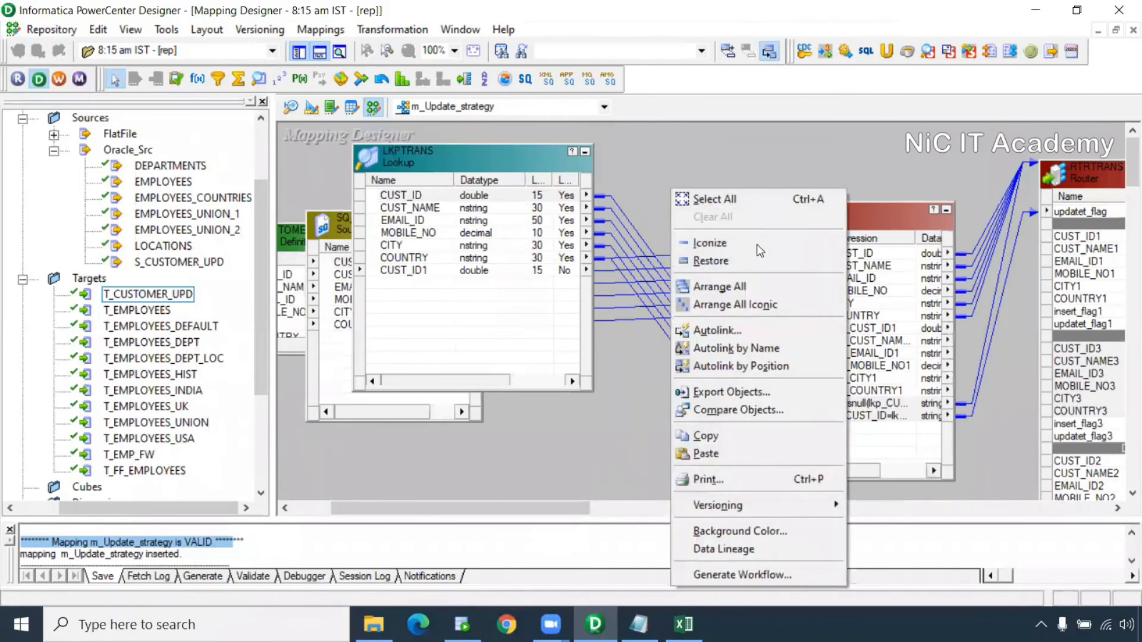
pyautogui.click(756, 283)
pyautogui.moveTo(502, 507); pyautogui.dragTo(641, 509)
pyautogui.moveTo(637, 273); pyautogui.dragTo(671, 215)
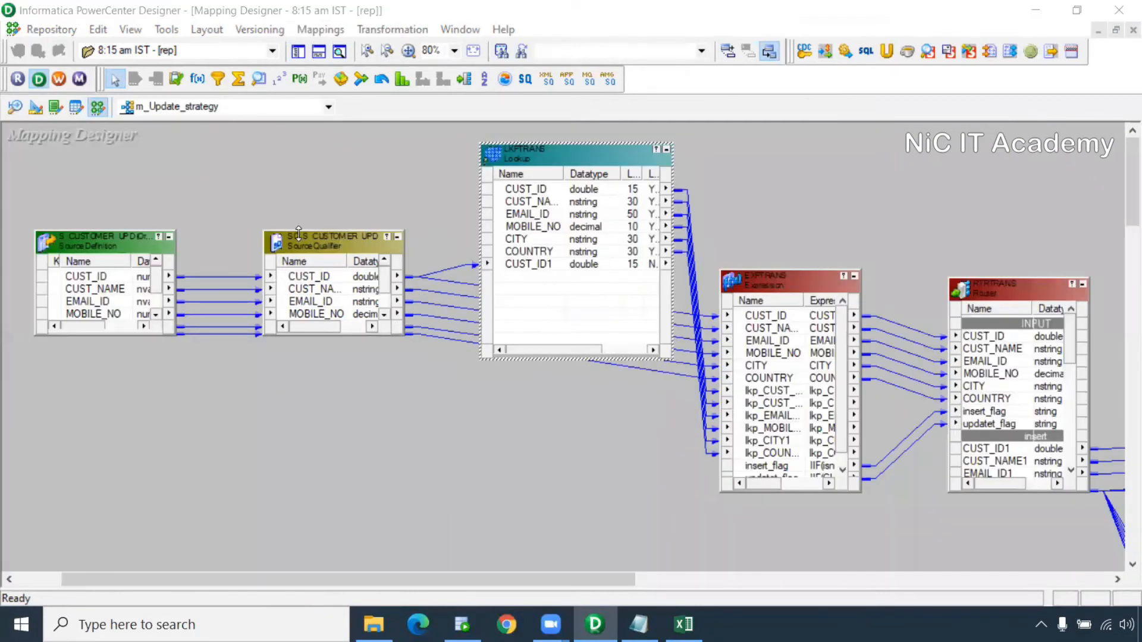
pyautogui.moveTo(298, 233); pyautogui.dragTo(298, 183)
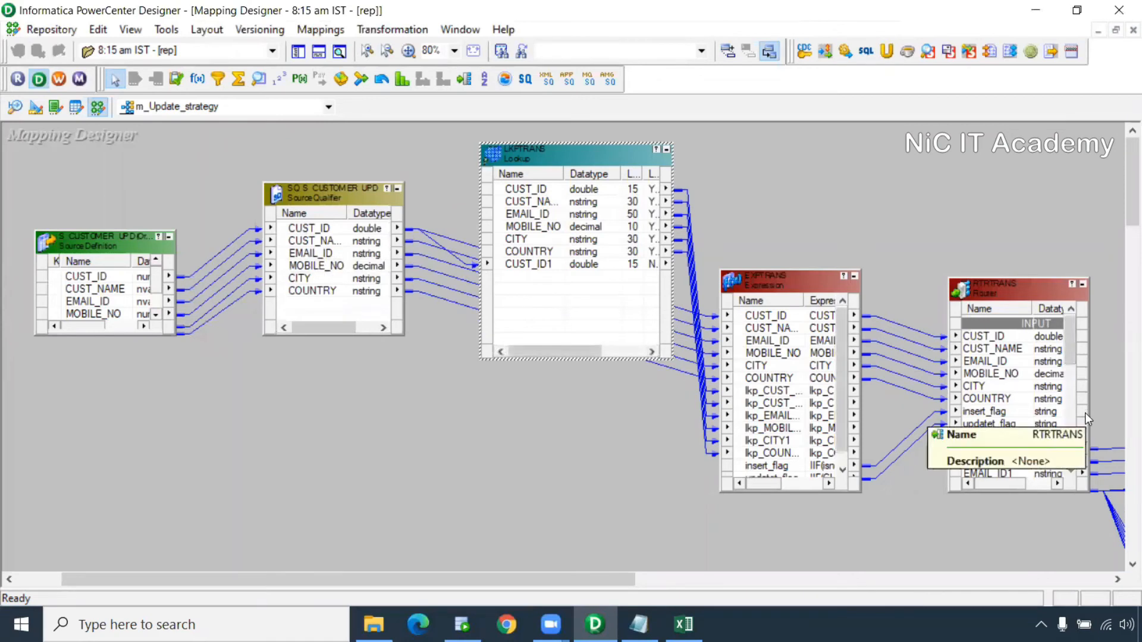
# Review the lookup's CUST_ID links and reposition EXPTRANS, inspecting its insert_flag and updatet_flag ports
pyautogui.click(430, 239)
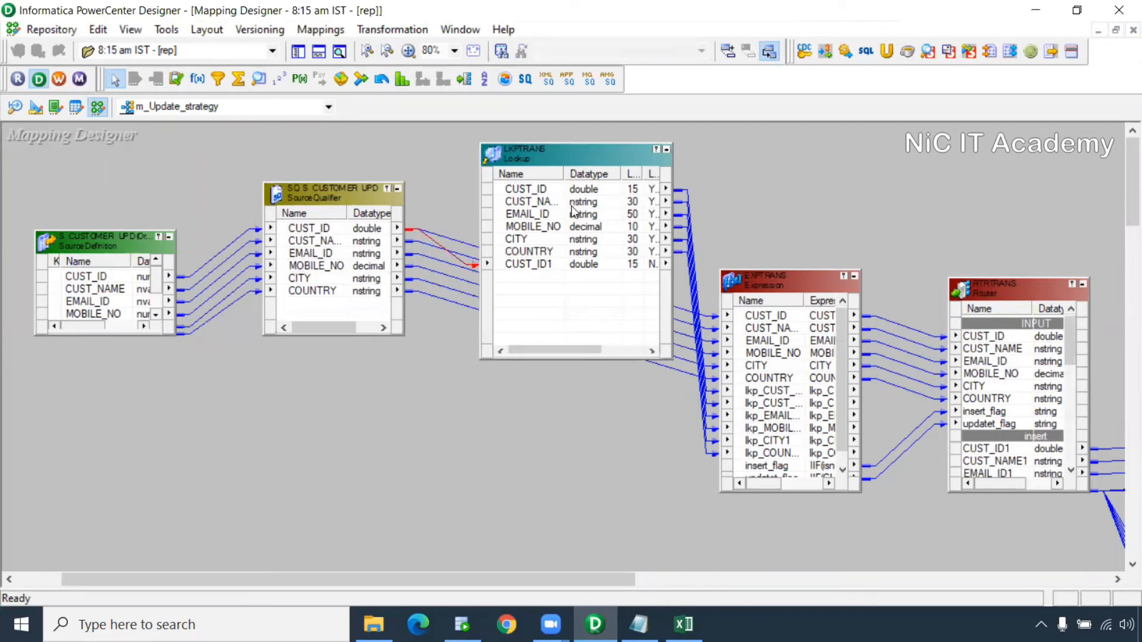
pyautogui.click(560, 267)
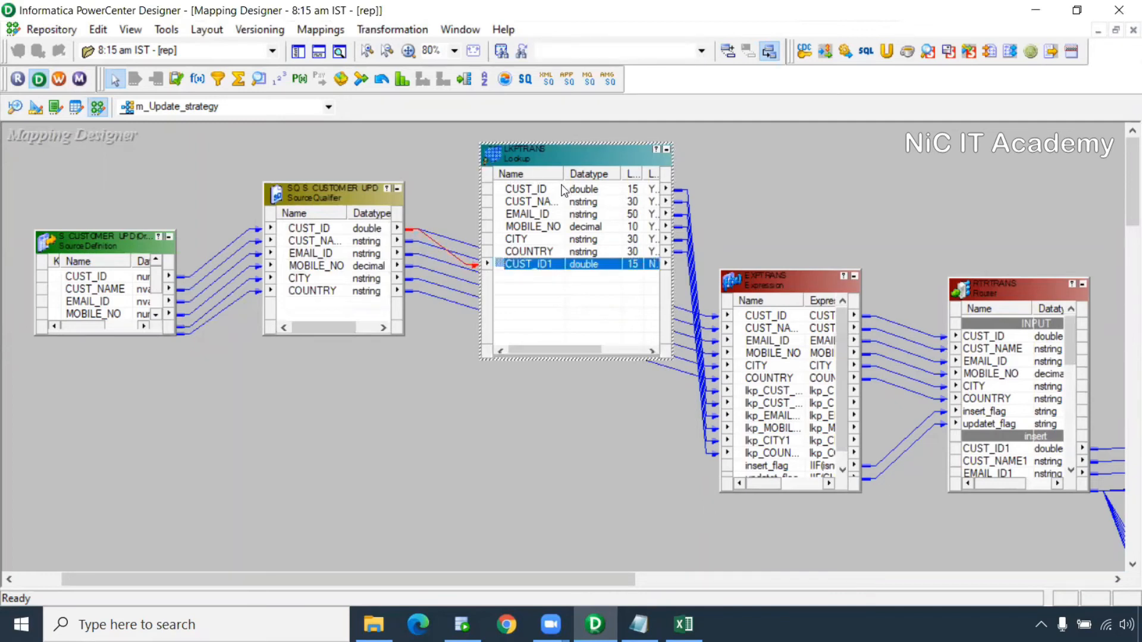
pyautogui.click(564, 189)
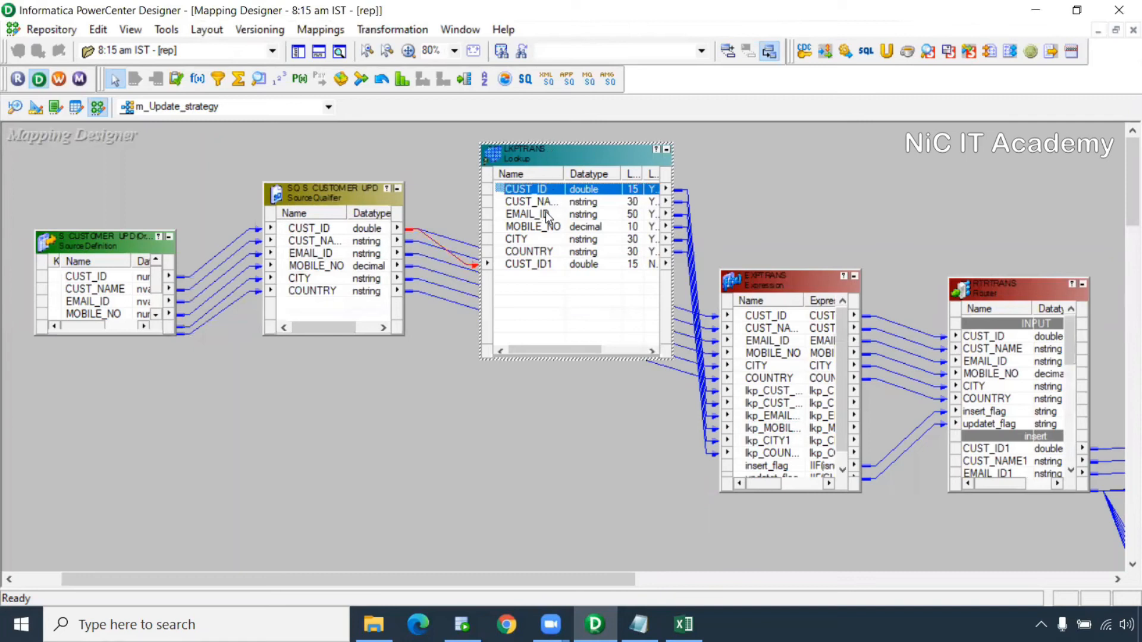
pyautogui.moveTo(780, 284); pyautogui.dragTo(808, 258)
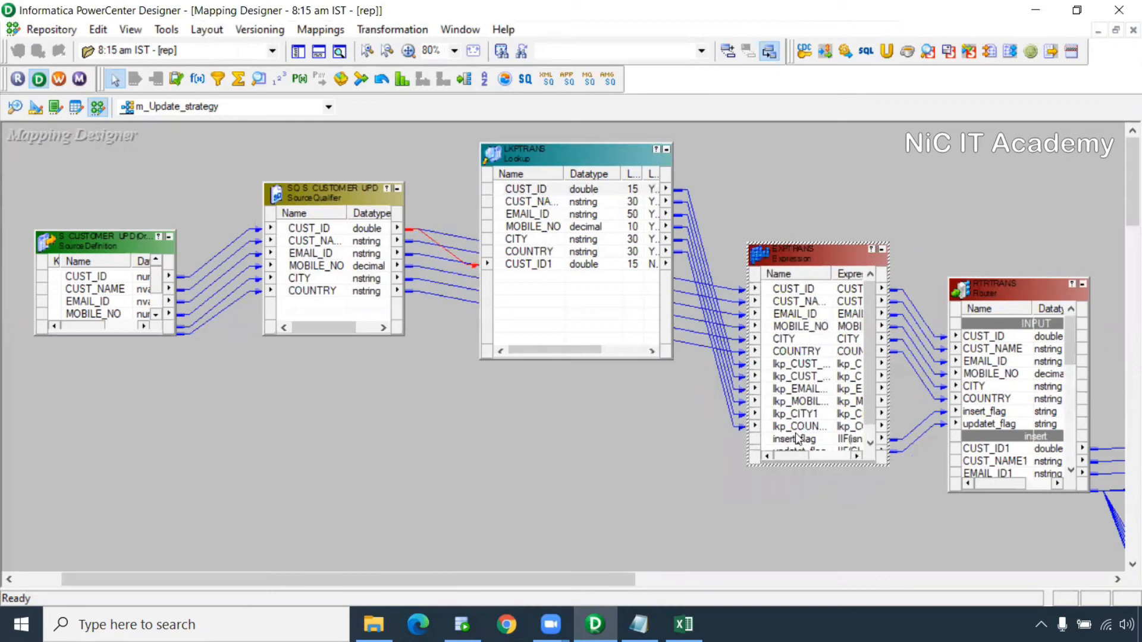
pyautogui.moveTo(870, 416); pyautogui.dragTo(870, 439)
pyautogui.click(832, 429)
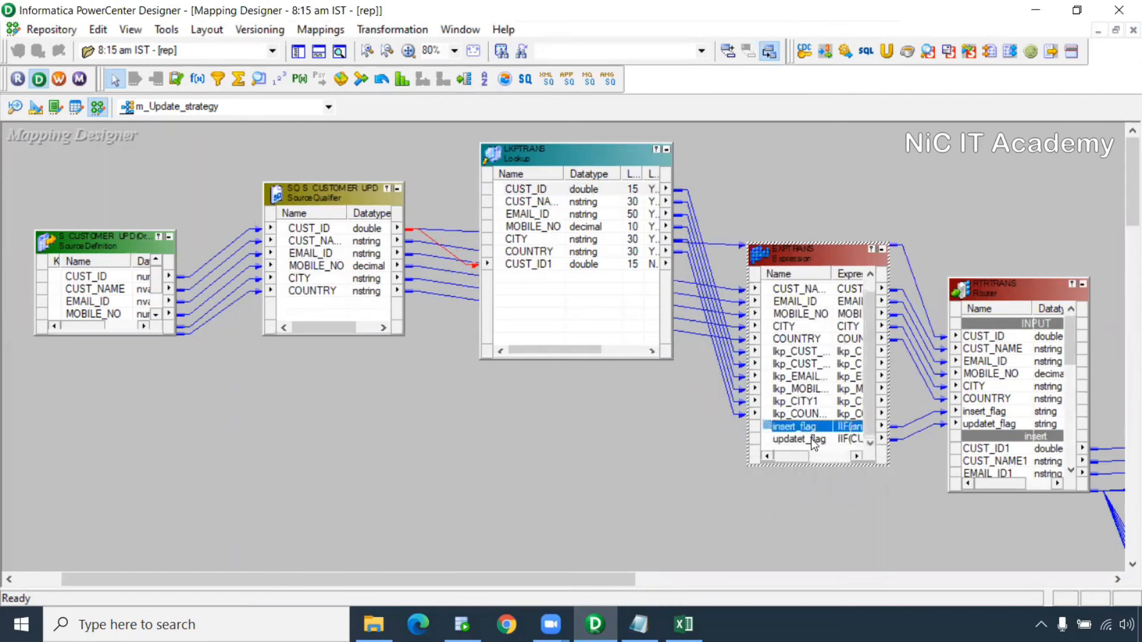
pyautogui.click(812, 440)
pyautogui.moveTo(583, 580); pyautogui.dragTo(729, 583)
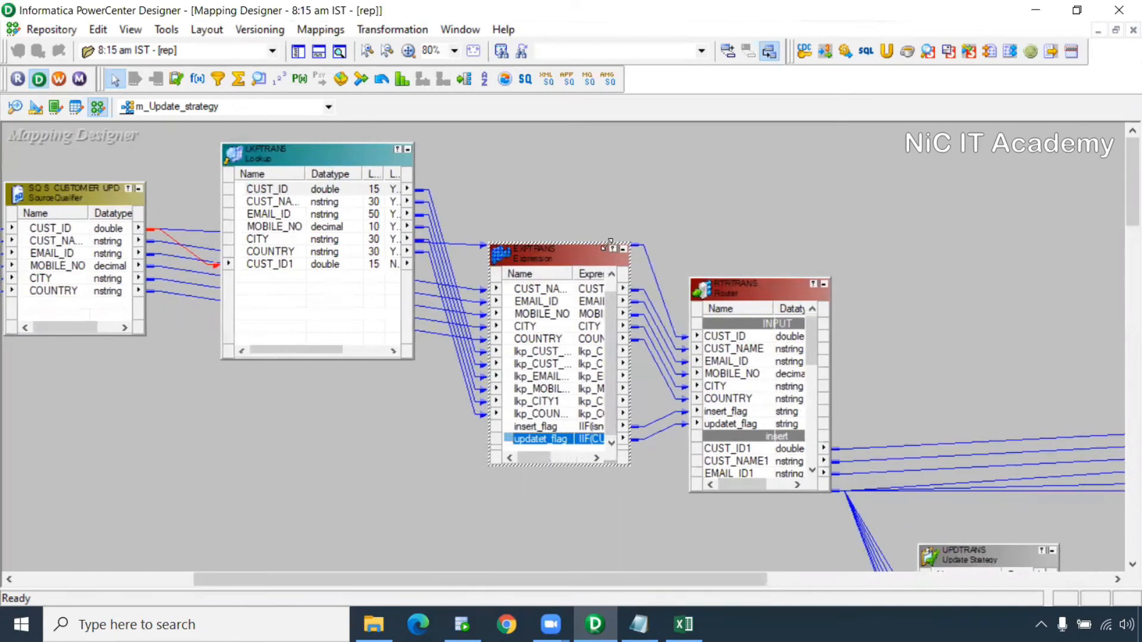
# Enlarge EXPTRANS to show all its ports, then bring up UPDTRANS's Edit Transformations dialog
pyautogui.moveTo(609, 243); pyautogui.dragTo(615, 148)
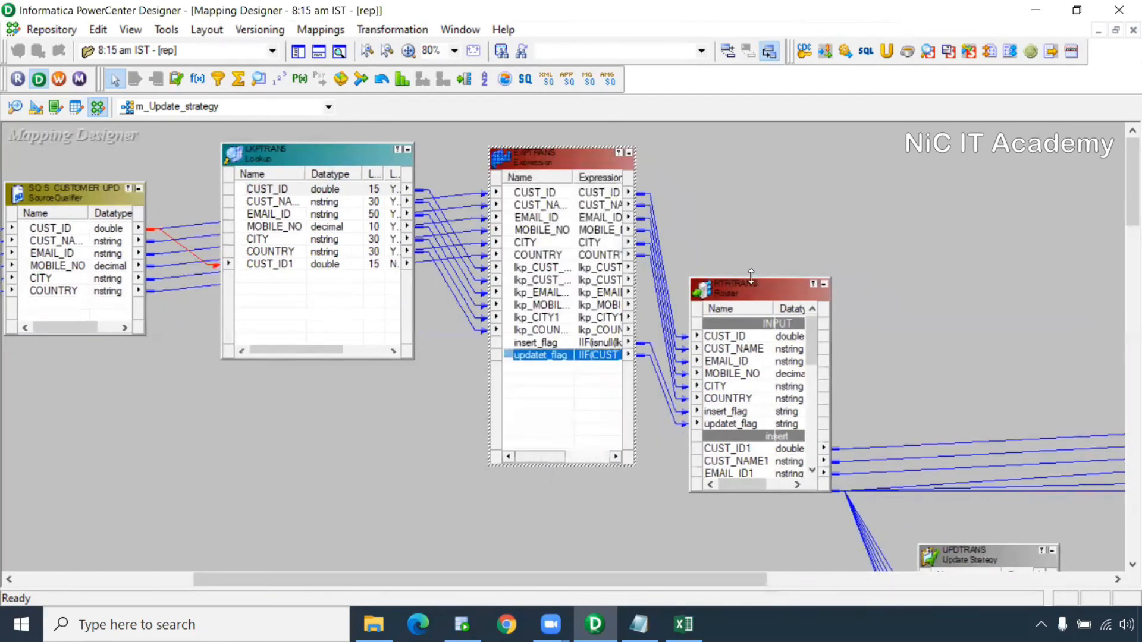
pyautogui.moveTo(751, 275); pyautogui.dragTo(761, 186)
pyautogui.moveTo(652, 579); pyautogui.dragTo(777, 592)
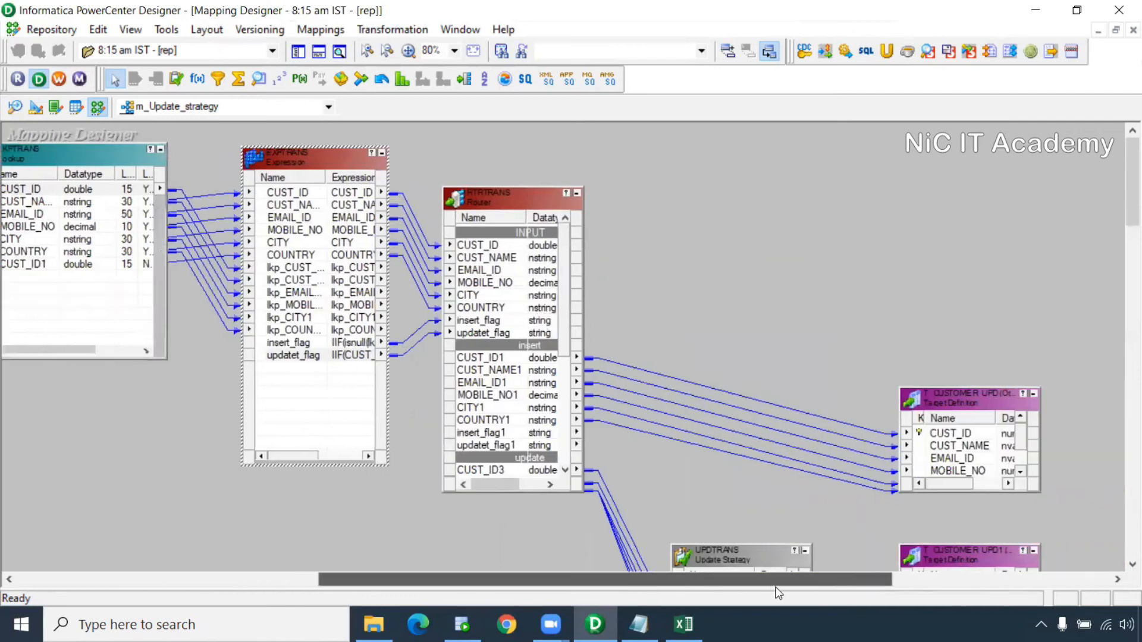
pyautogui.moveTo(563, 329); pyautogui.dragTo(564, 409)
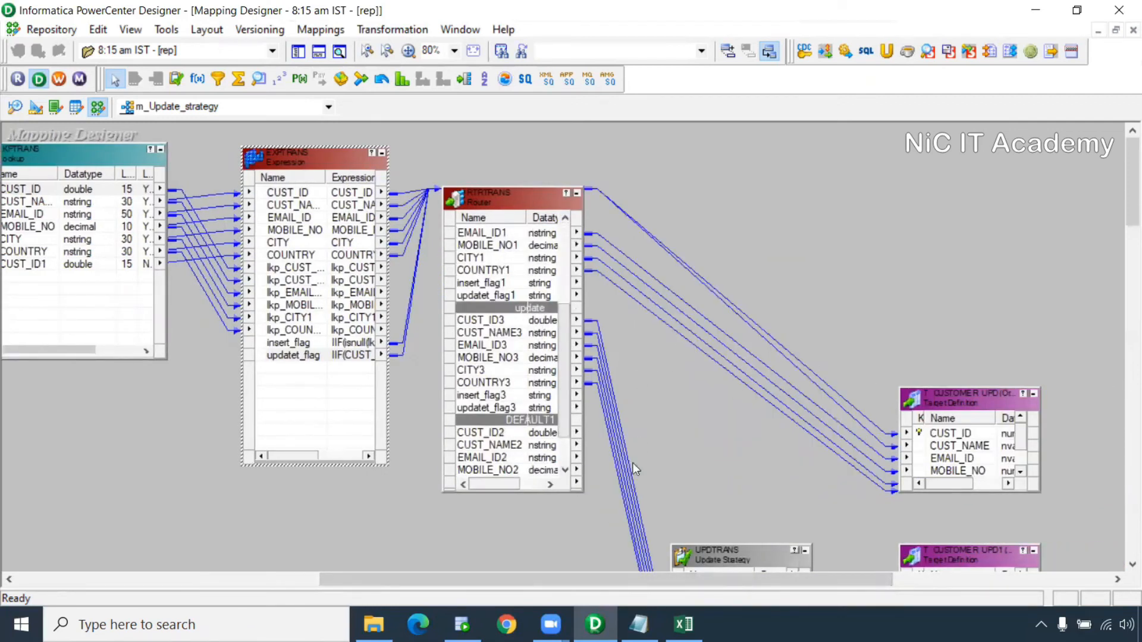
pyautogui.doubleClick(728, 555)
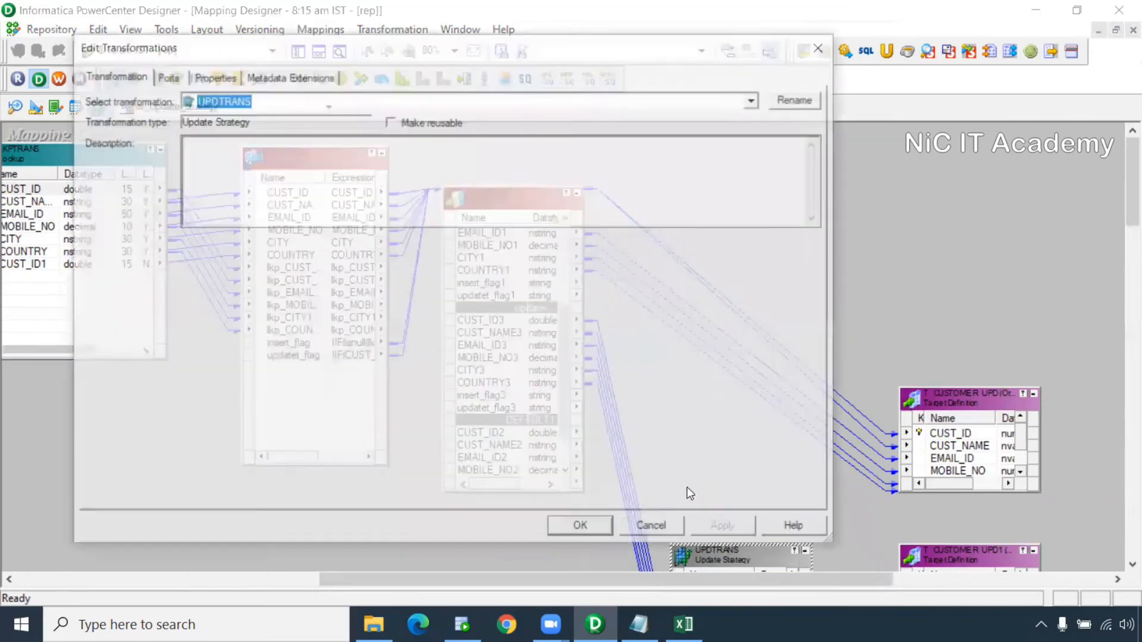
# Confirm UPDTRANS uses dd_update, then enlarge T_CUSTOMER_UPD to show all six columns
pyautogui.click(233, 79)
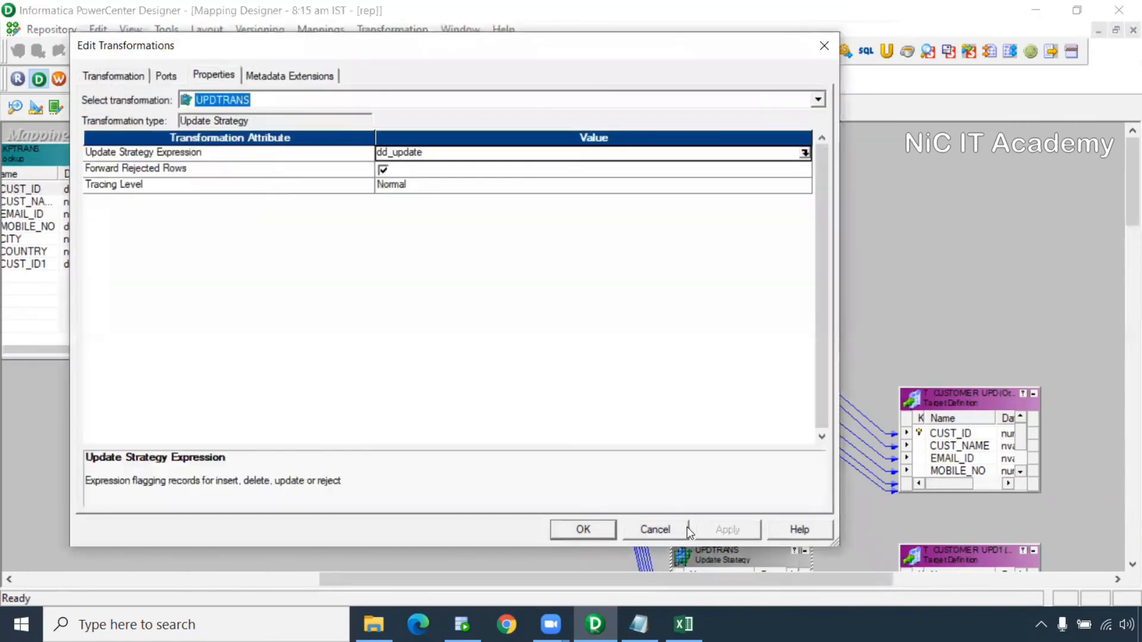
pyautogui.click(671, 531)
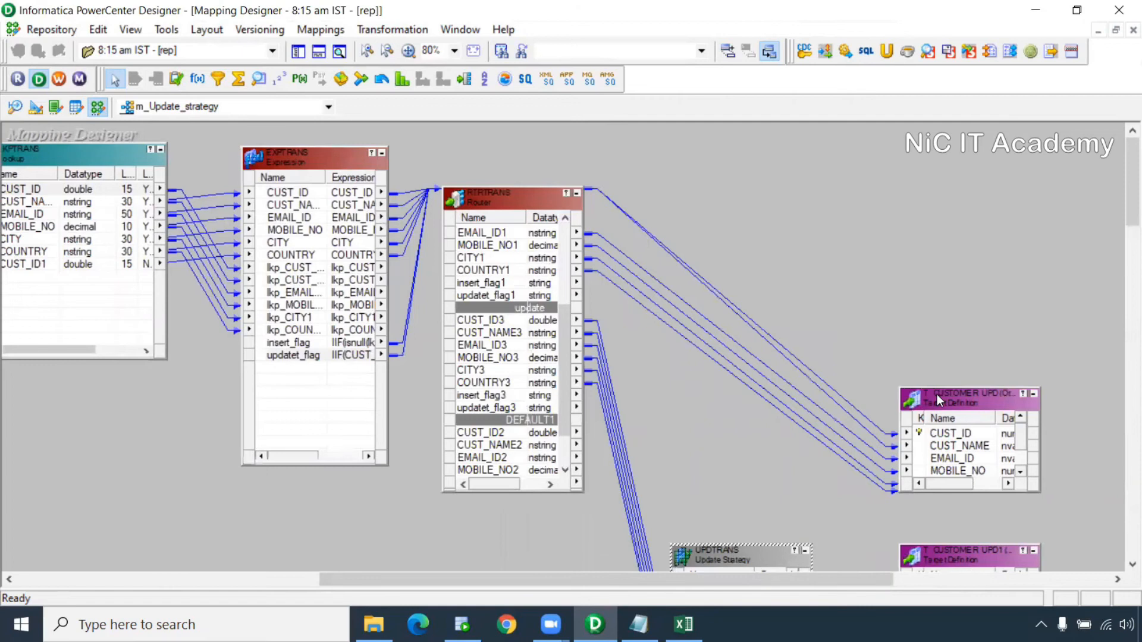
pyautogui.moveTo(935, 388); pyautogui.dragTo(935, 216)
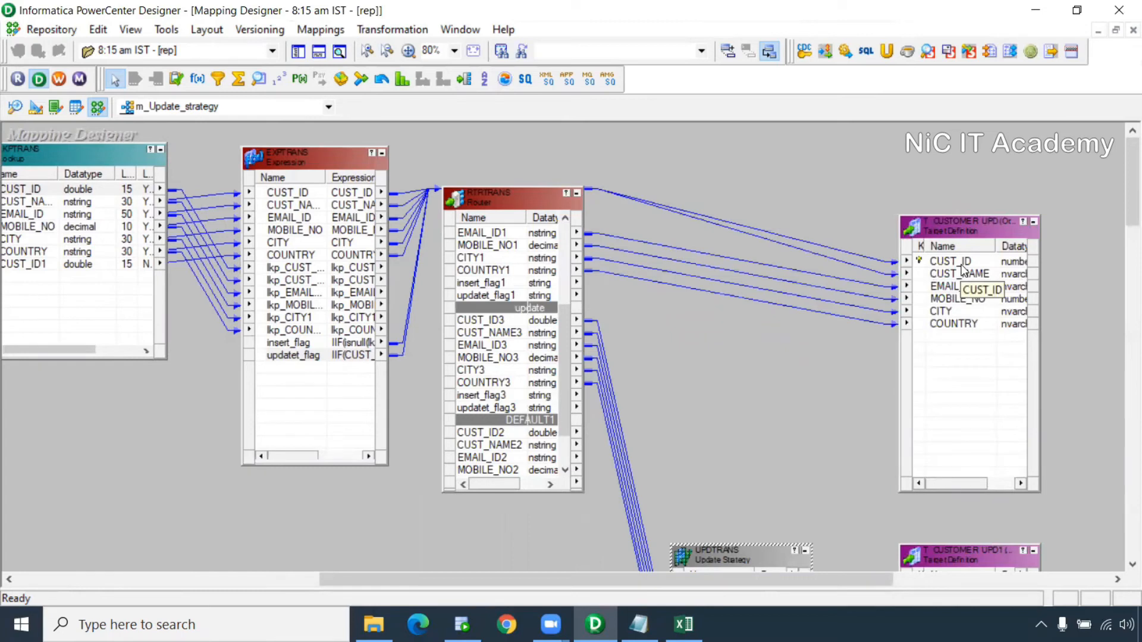
pyautogui.moveTo(797, 578); pyautogui.dragTo(647, 566)
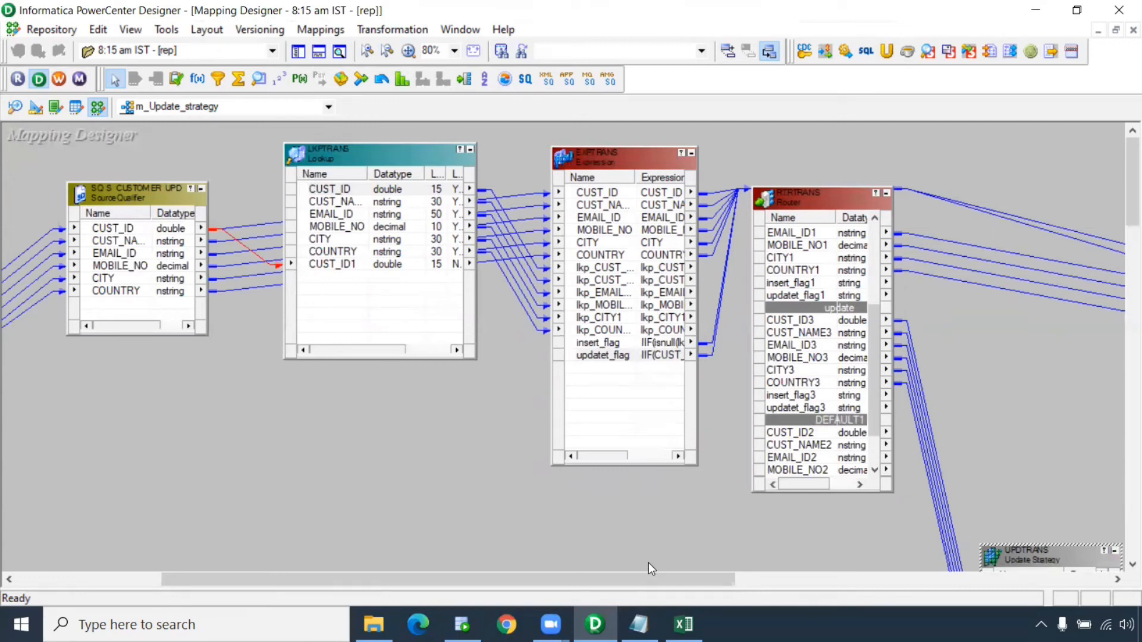
pyautogui.click(501, 465)
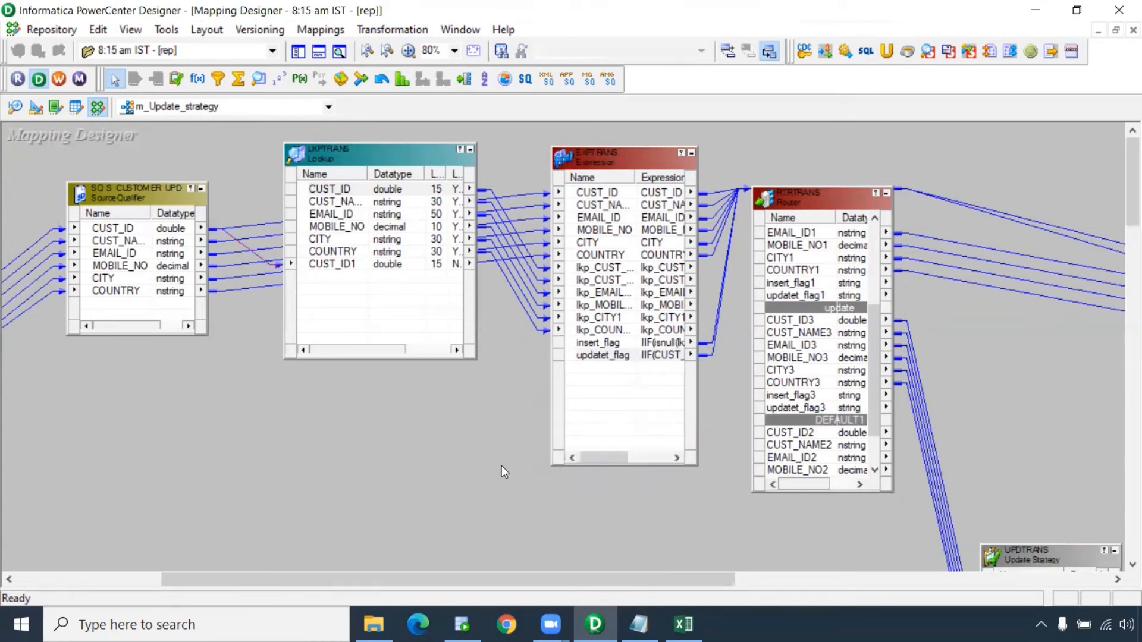
pyautogui.click(60, 80)
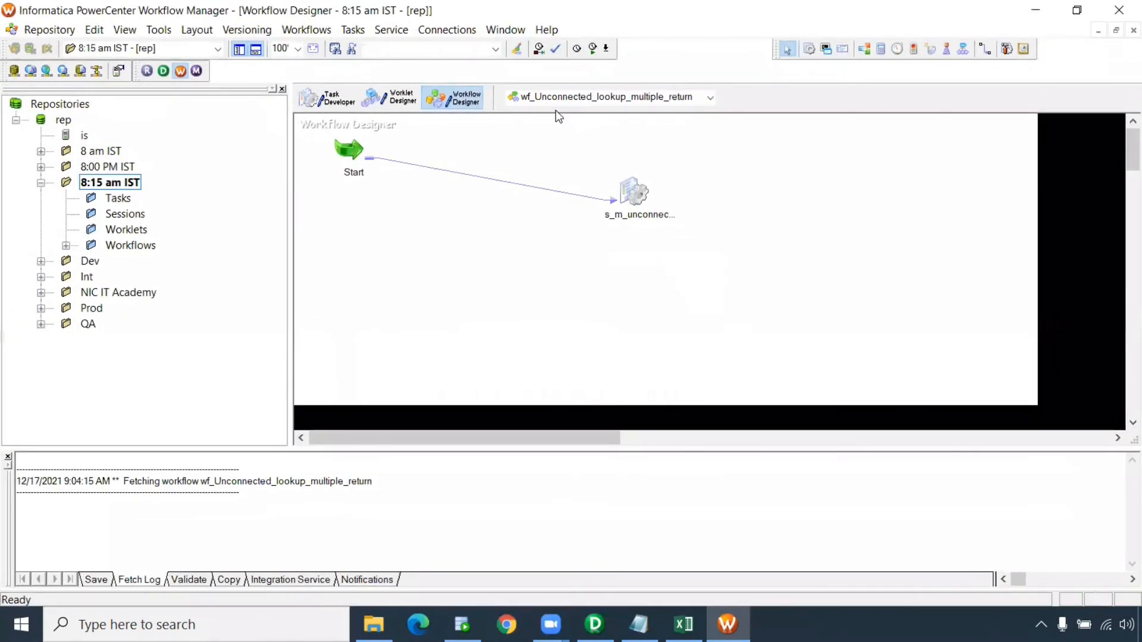
# Create a new workflow named wf_Update_Strategy
pyautogui.click(302, 31)
pyautogui.click(315, 46)
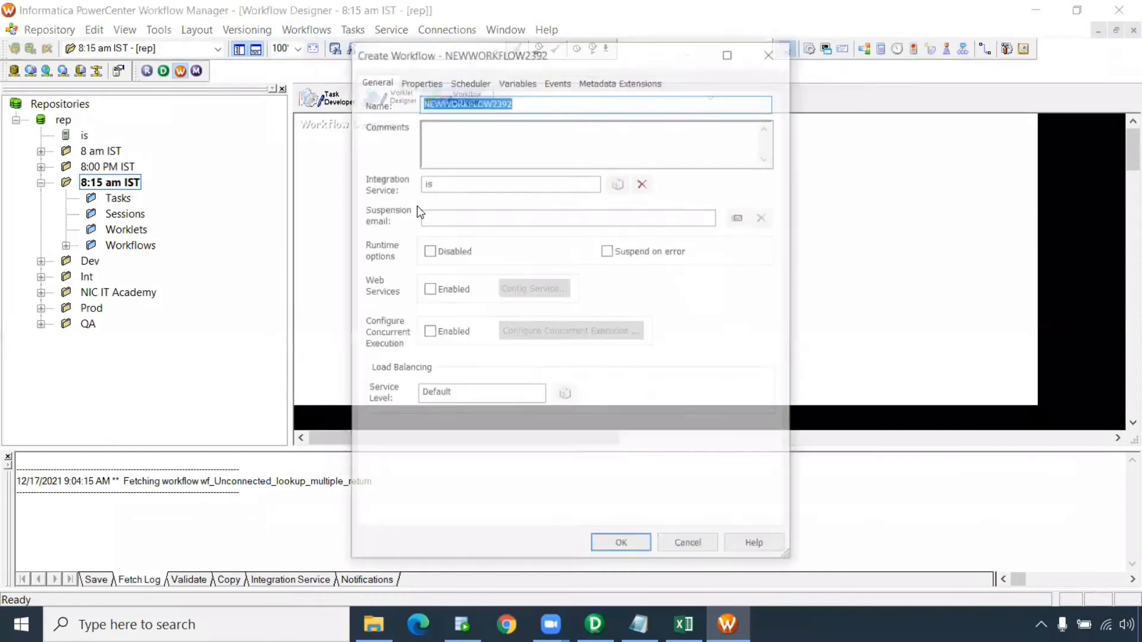
pyautogui.write('wf')
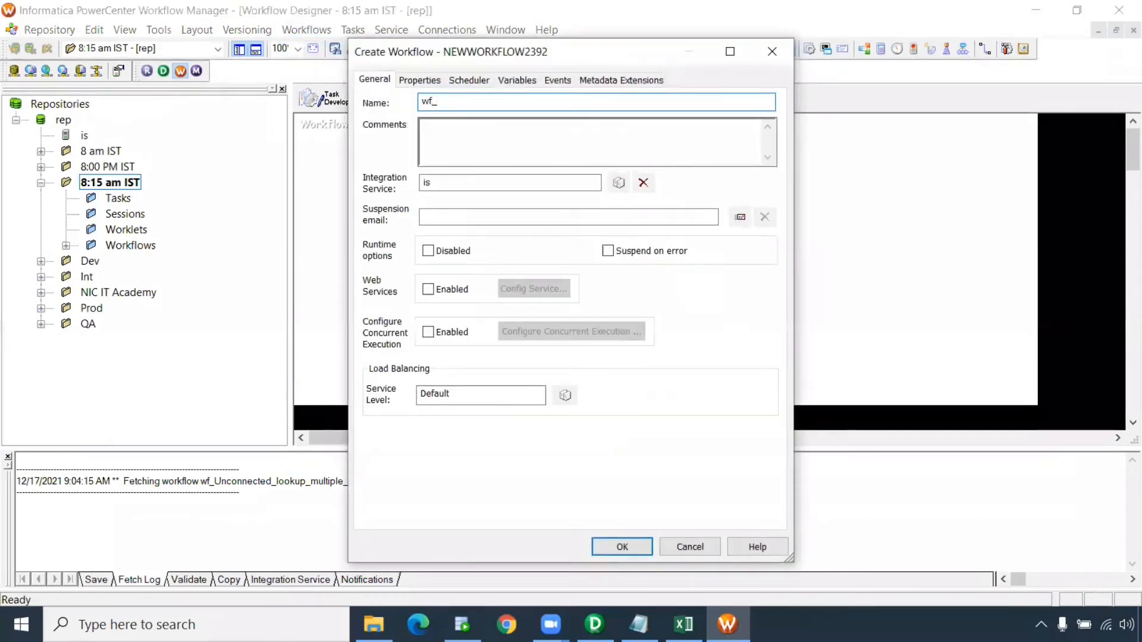
pyautogui.write('_Update_Strategy')
pyautogui.press('Return')
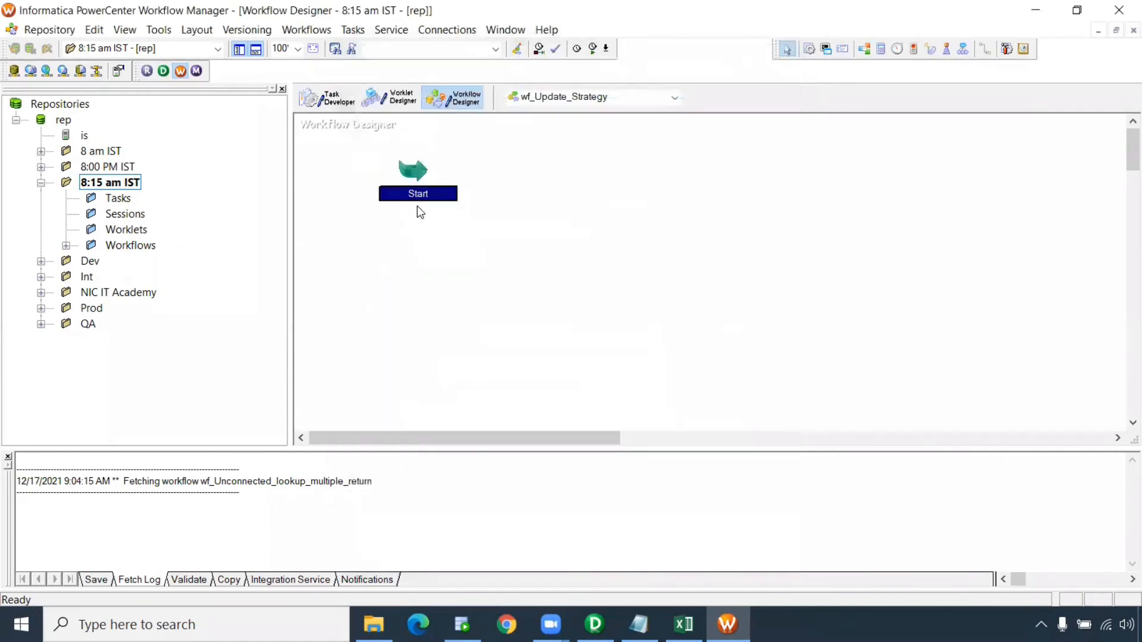
# Add a session task for mapping m_Update_strategy to the workflow canvas
pyautogui.click(810, 54)
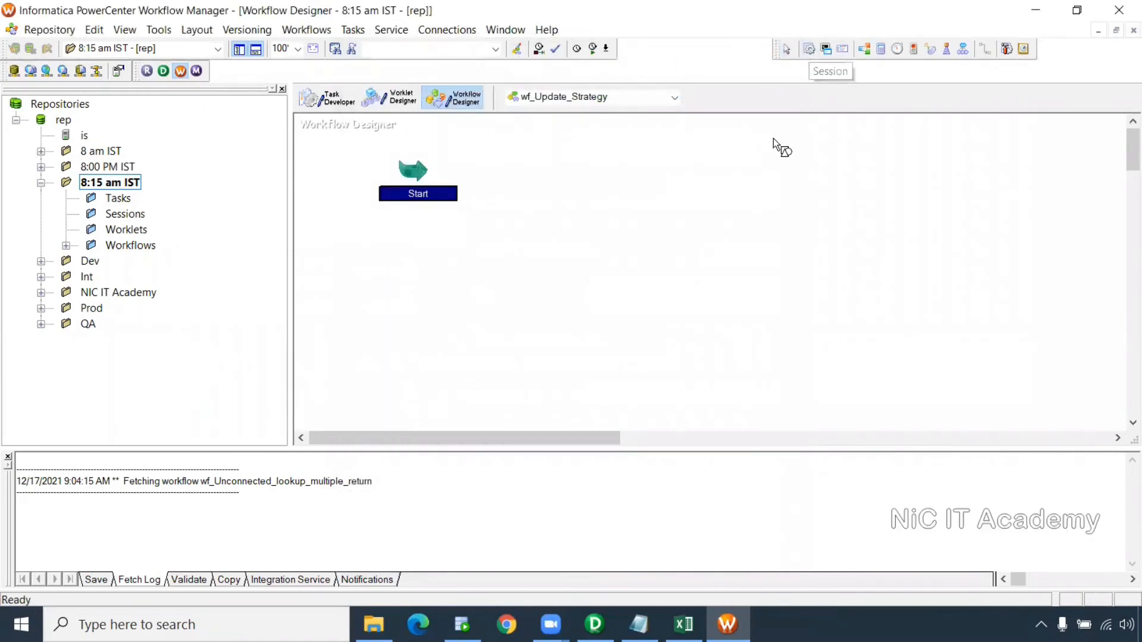
pyautogui.click(663, 173)
pyautogui.scroll(-3, 502, 294)
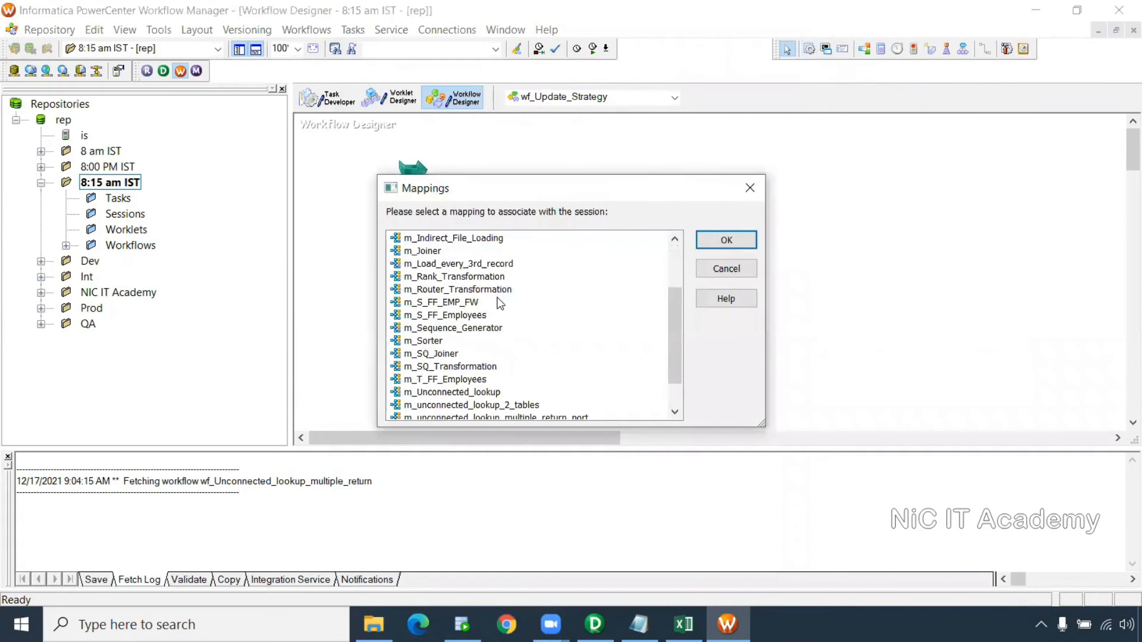
pyautogui.click(449, 405)
pyautogui.click(735, 250)
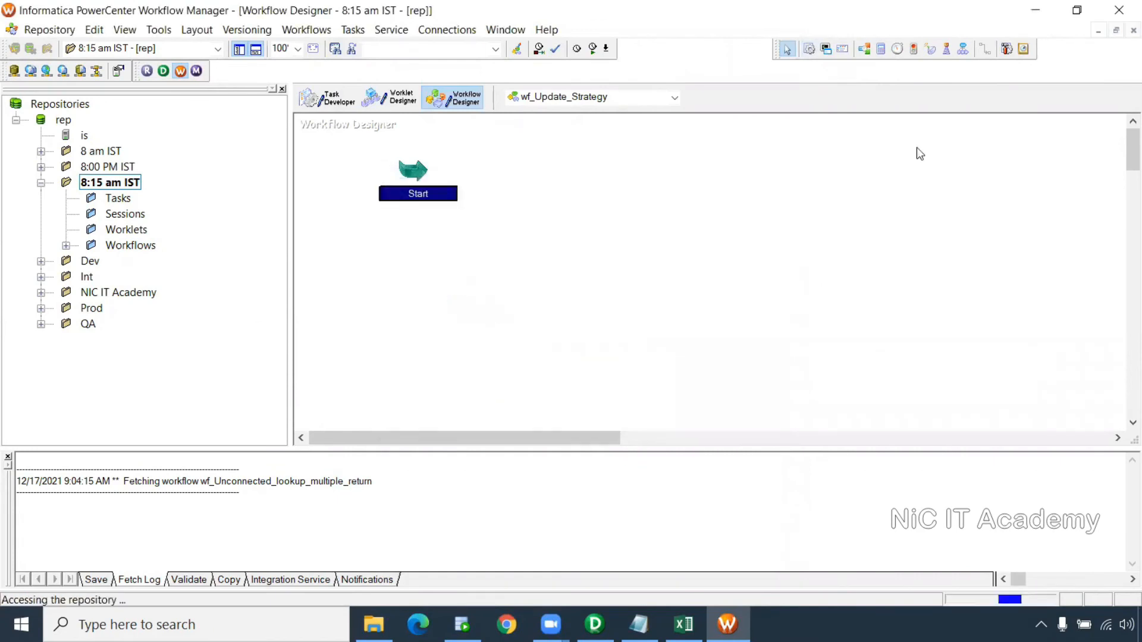
# Link the Start task to s_m_Update_strategy and open the session's settings
pyautogui.click(985, 49)
pyautogui.click(428, 174)
pyautogui.moveTo(587, 193); pyautogui.dragTo(694, 193)
pyautogui.doubleClick(703, 182)
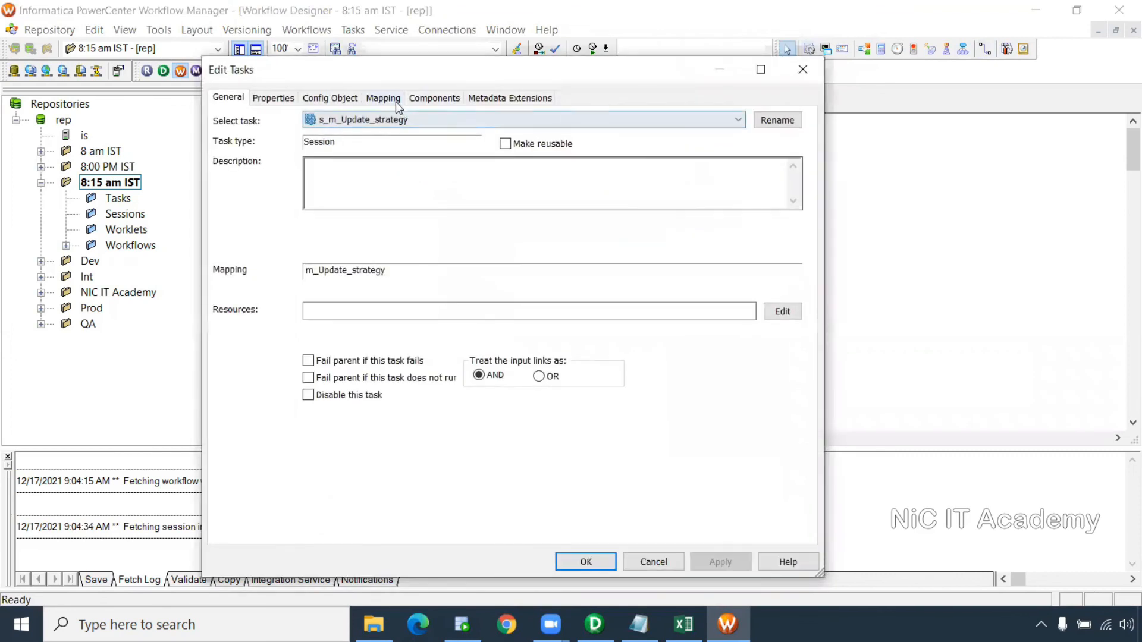
# In the session's Mapping settings, set target T_CUSTOMER_UPD's connection to Oracle_Tgt
pyautogui.click(394, 99)
pyautogui.click(309, 228)
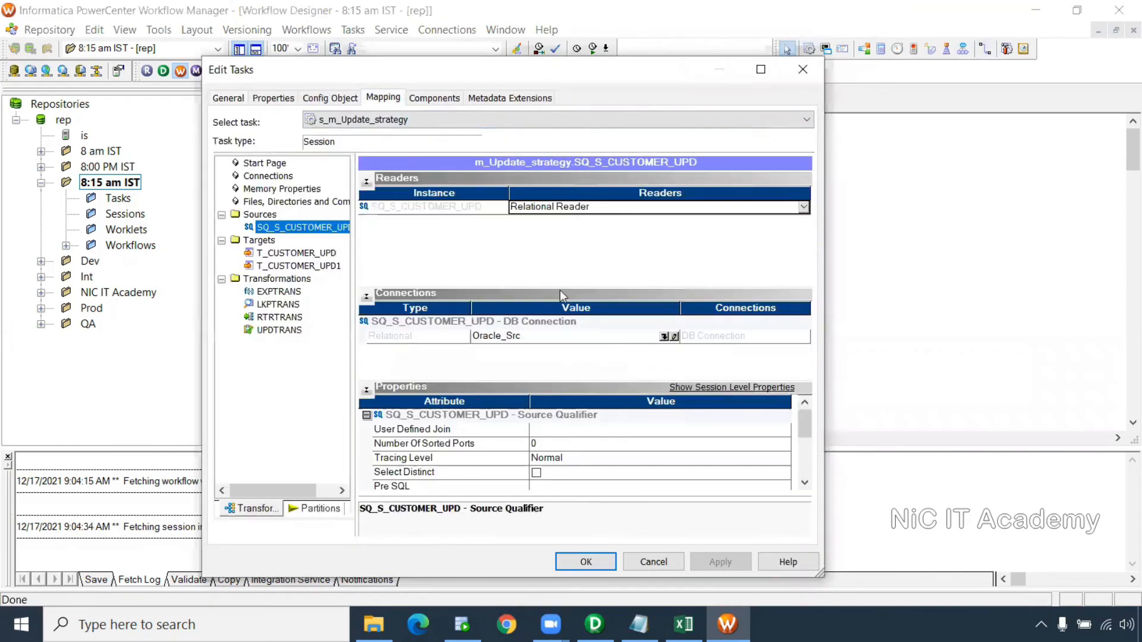
pyautogui.click(302, 255)
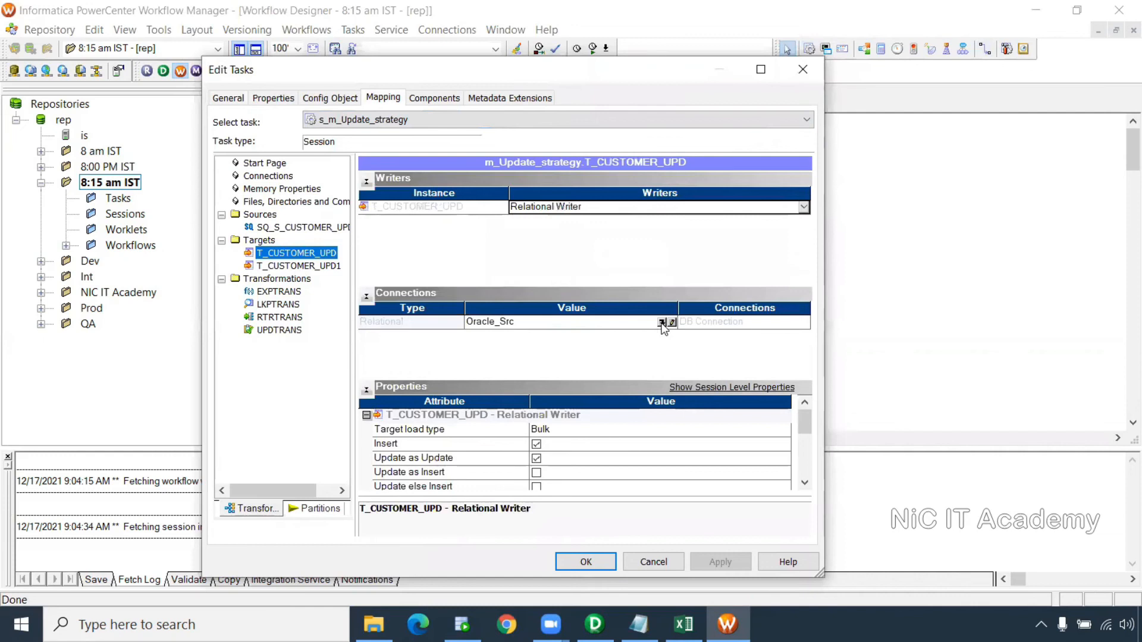
pyautogui.click(662, 323)
pyautogui.click(484, 328)
pyautogui.click(607, 227)
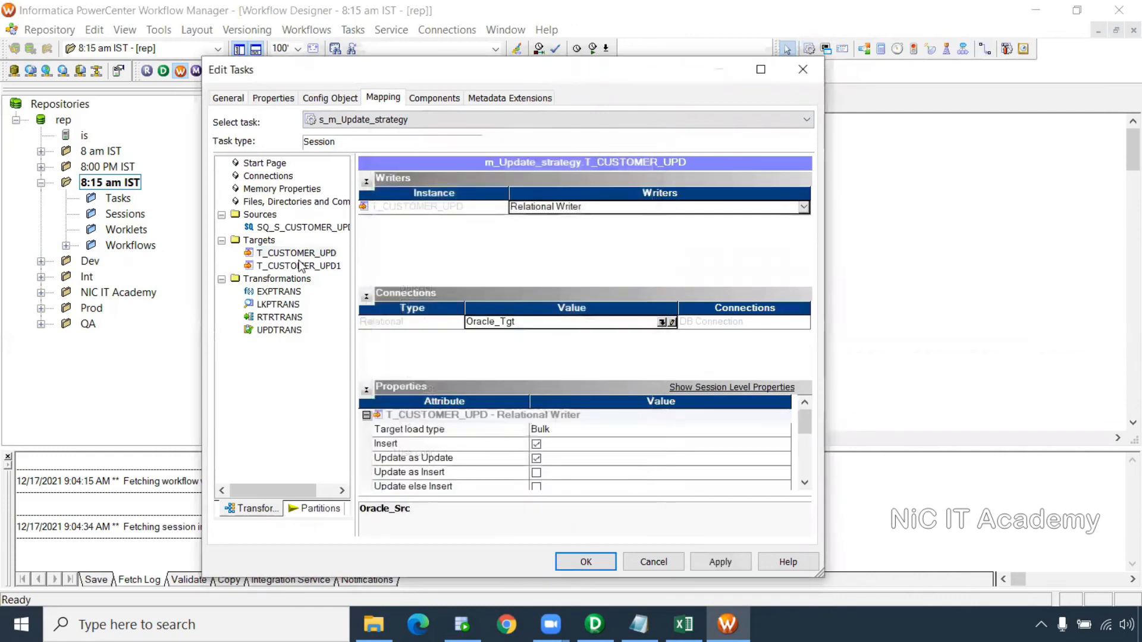
# Set target T_CUSTOMER_UPD1's connection to Oracle_Tgt
pyautogui.click(301, 266)
pyautogui.click(663, 323)
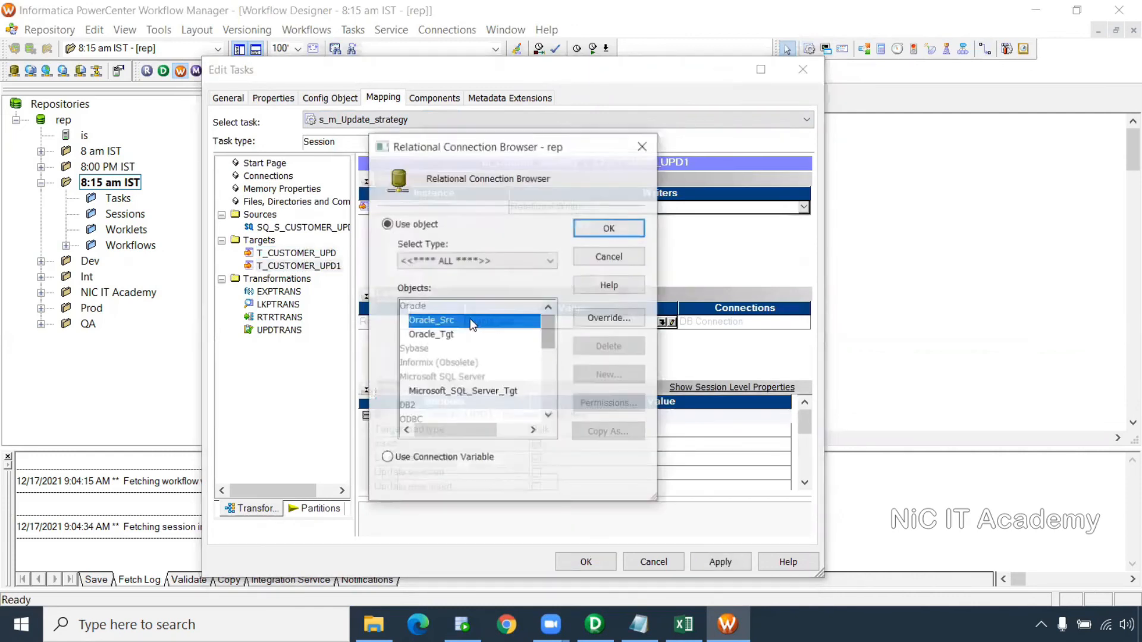
pyautogui.click(476, 332)
pyautogui.click(638, 228)
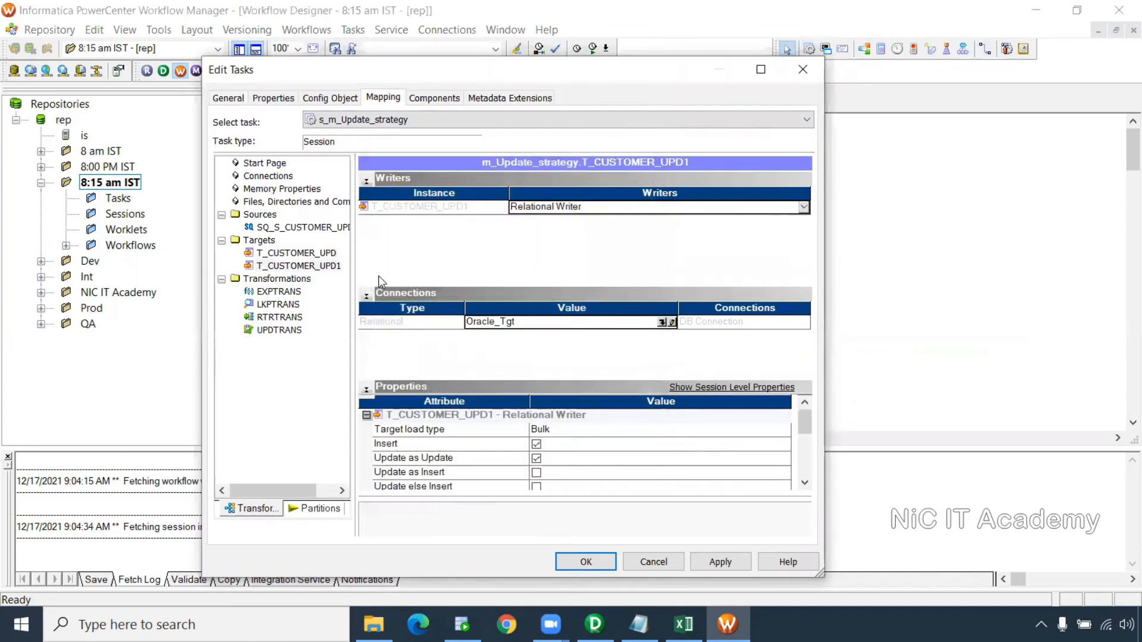
# Point the LKPTRANS lookup at the named connection Oracle_Tgt
pyautogui.click(278, 304)
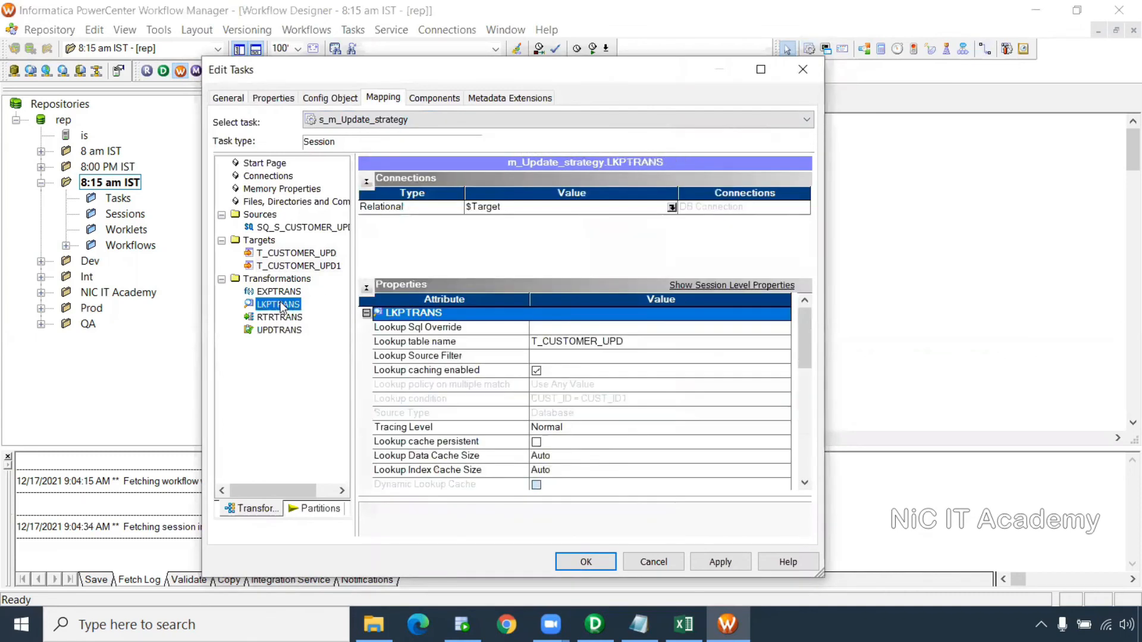
pyautogui.click(672, 207)
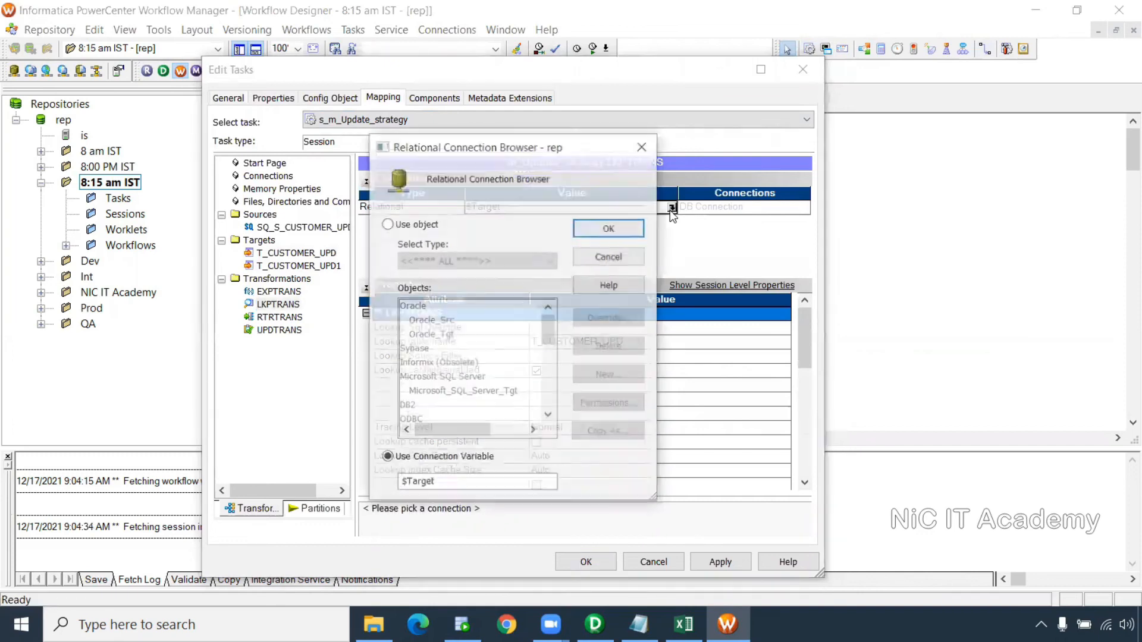
pyautogui.click(387, 224)
pyautogui.click(440, 334)
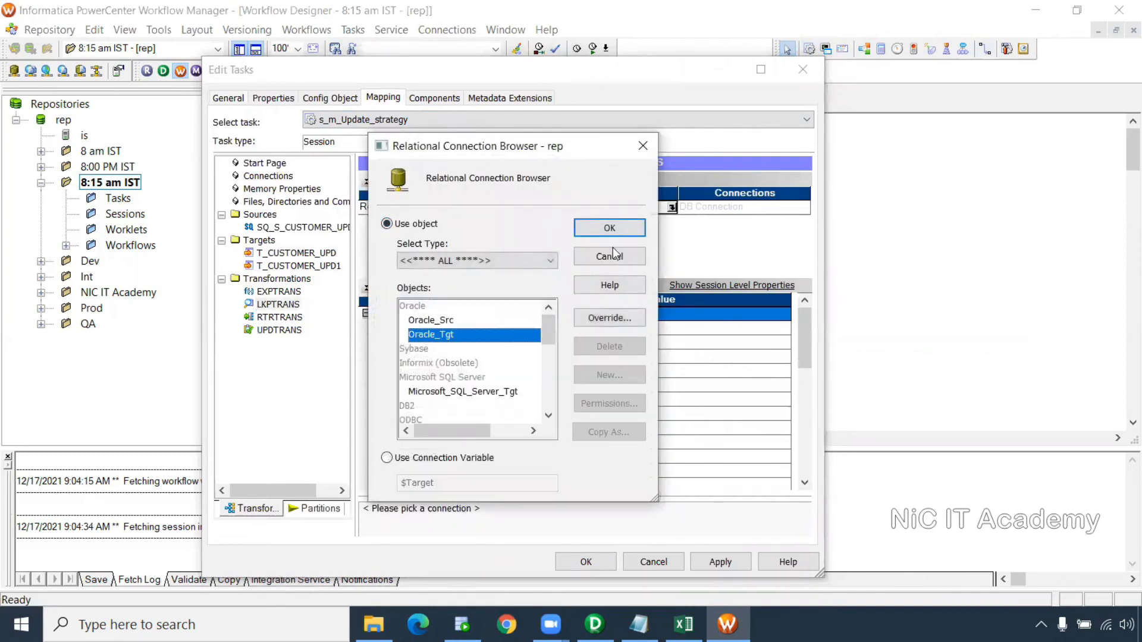
pyautogui.click(607, 227)
# Apply the session connection changes and close the session settings
pyautogui.moveTo(807, 343); pyautogui.dragTo(807, 448)
pyautogui.click(722, 560)
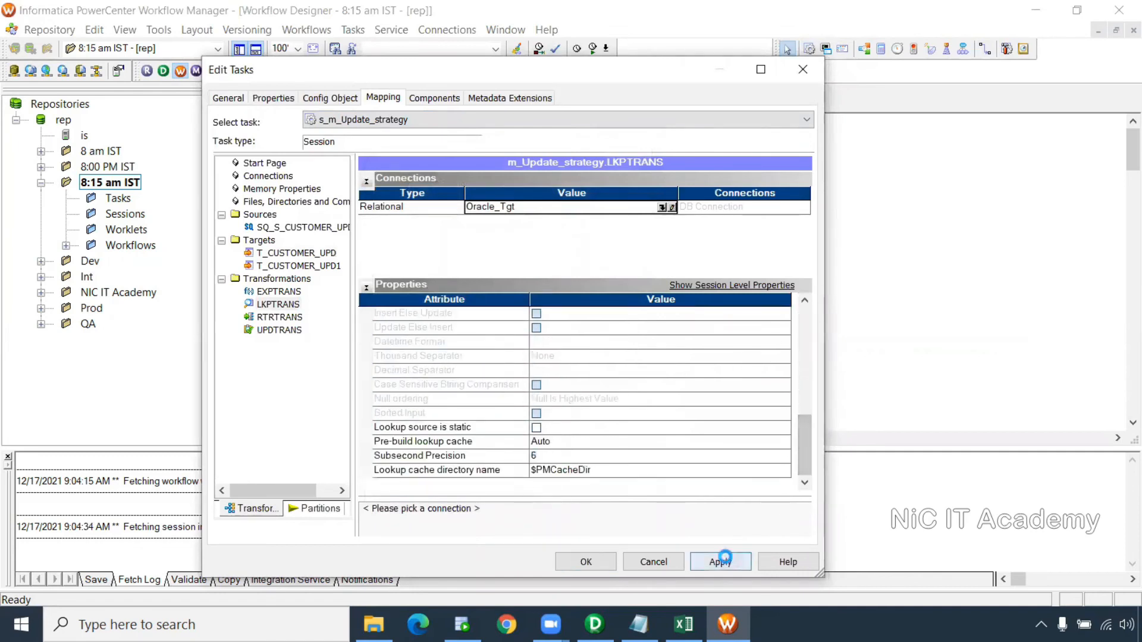
pyautogui.click(584, 560)
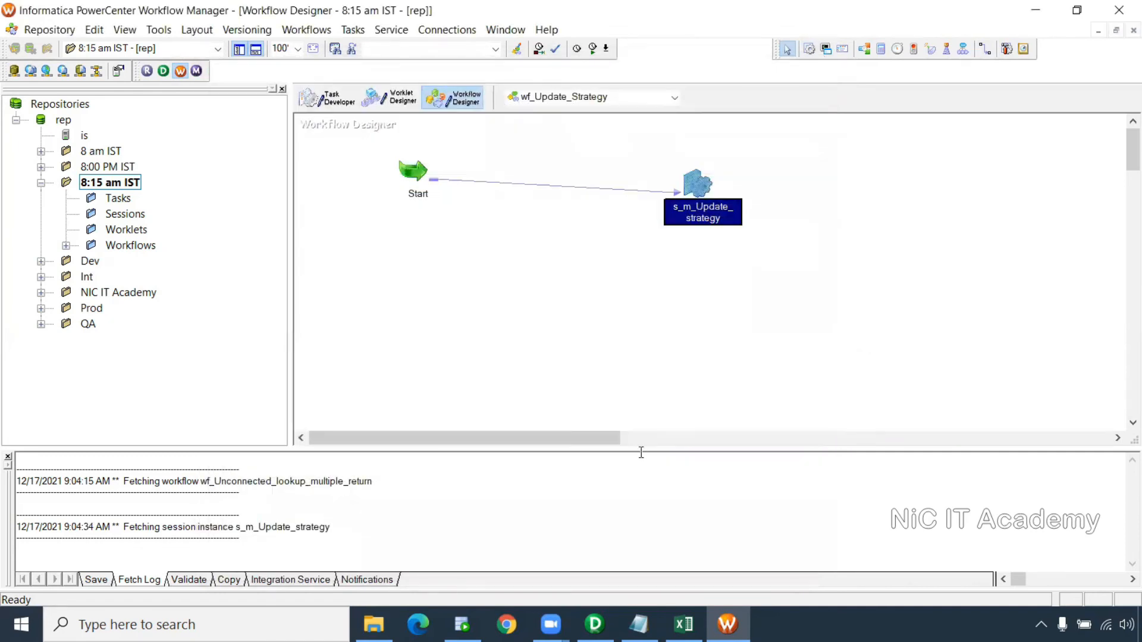
# Save wf_Update_Strategy and confirm the output reports it VALID
pyautogui.hotkey('ctrl', 's')
pyautogui.moveTo(252, 504); pyautogui.dragTo(23, 509)
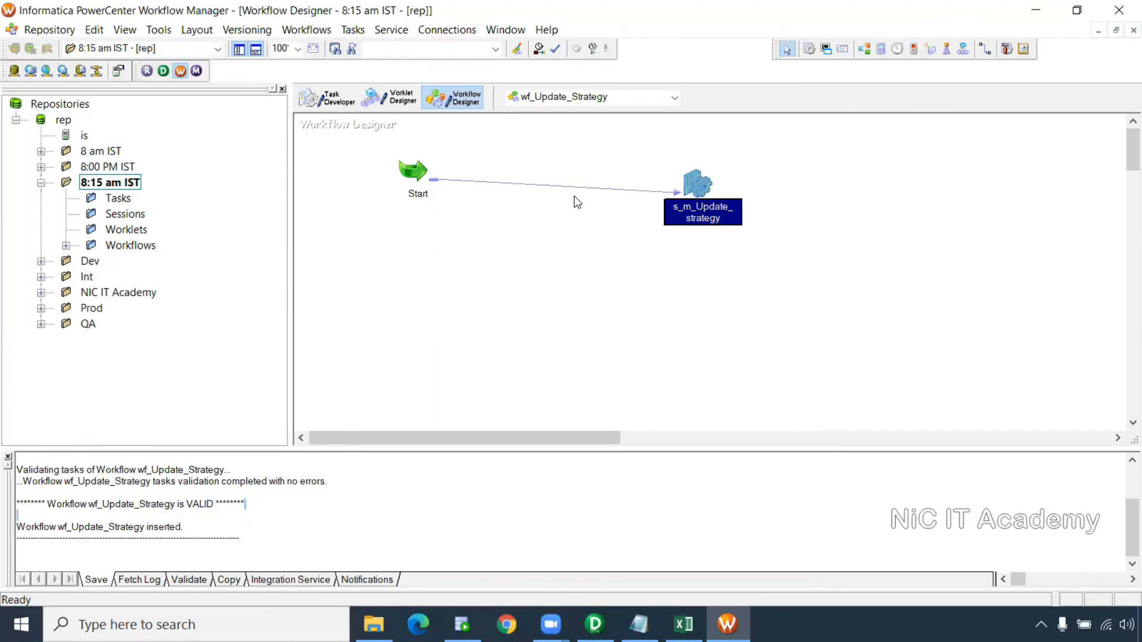
pyautogui.click(462, 624)
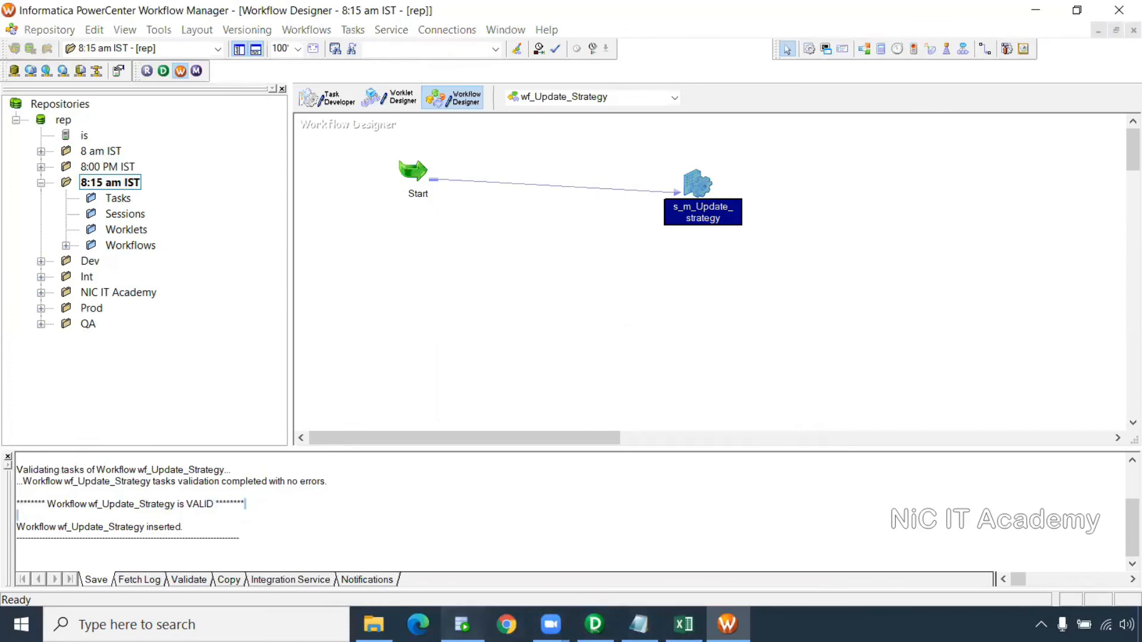
# Run select * from t_customer_upd in the CORE worksheet to confirm it is empty
pyautogui.moveTo(502, 133); pyautogui.dragTo(227, 116)
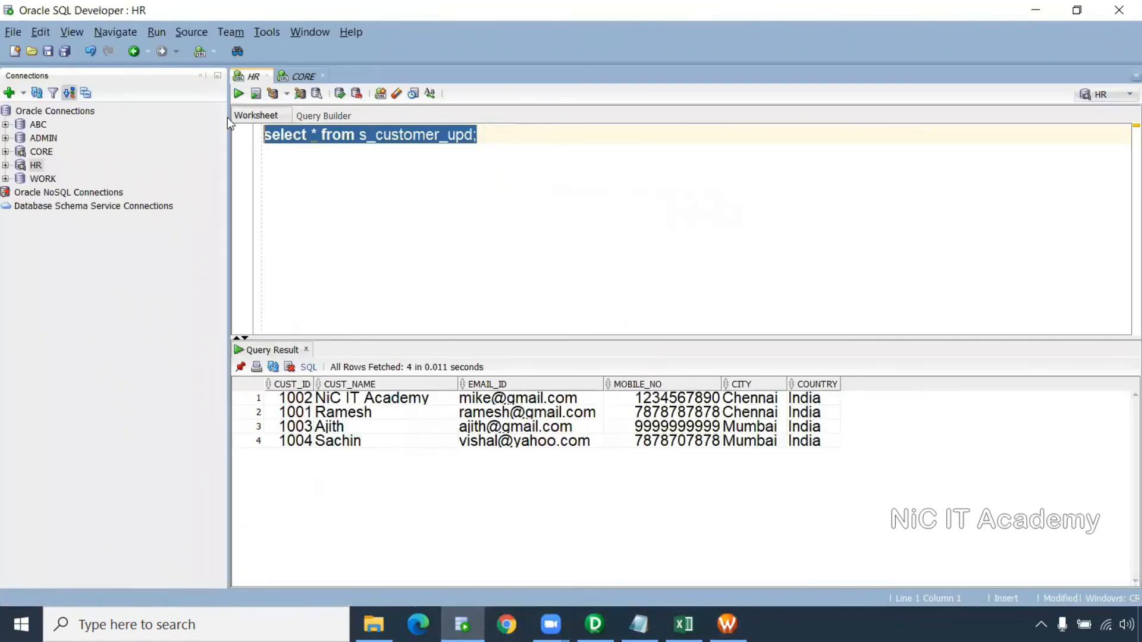
pyautogui.click(308, 77)
pyautogui.click(239, 93)
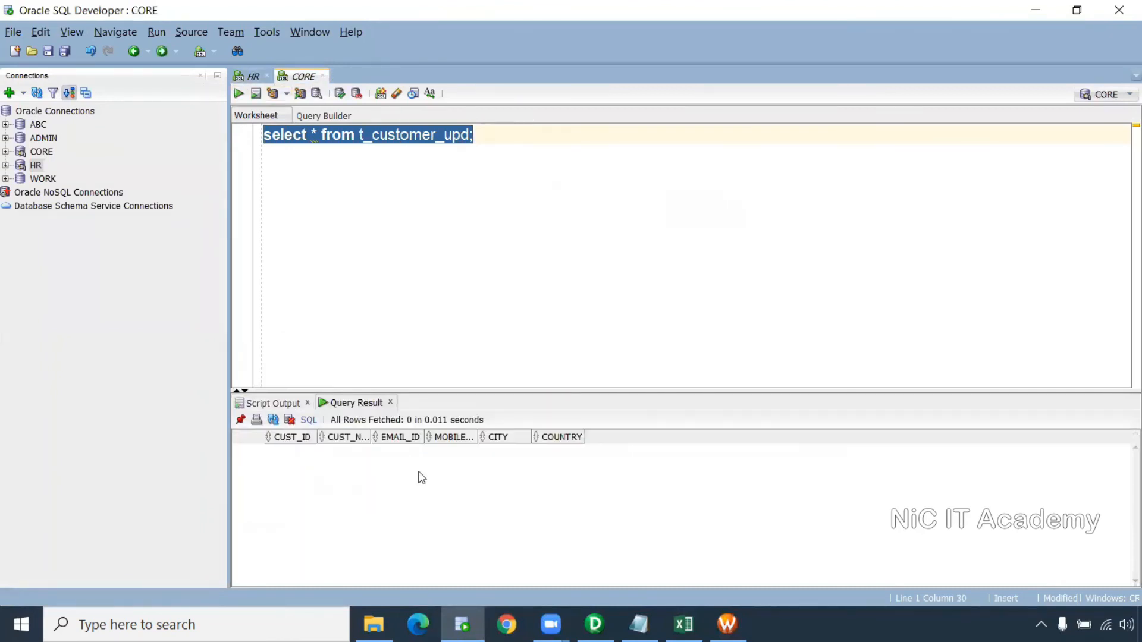
pyautogui.click(727, 624)
pyautogui.rightClick(538, 226)
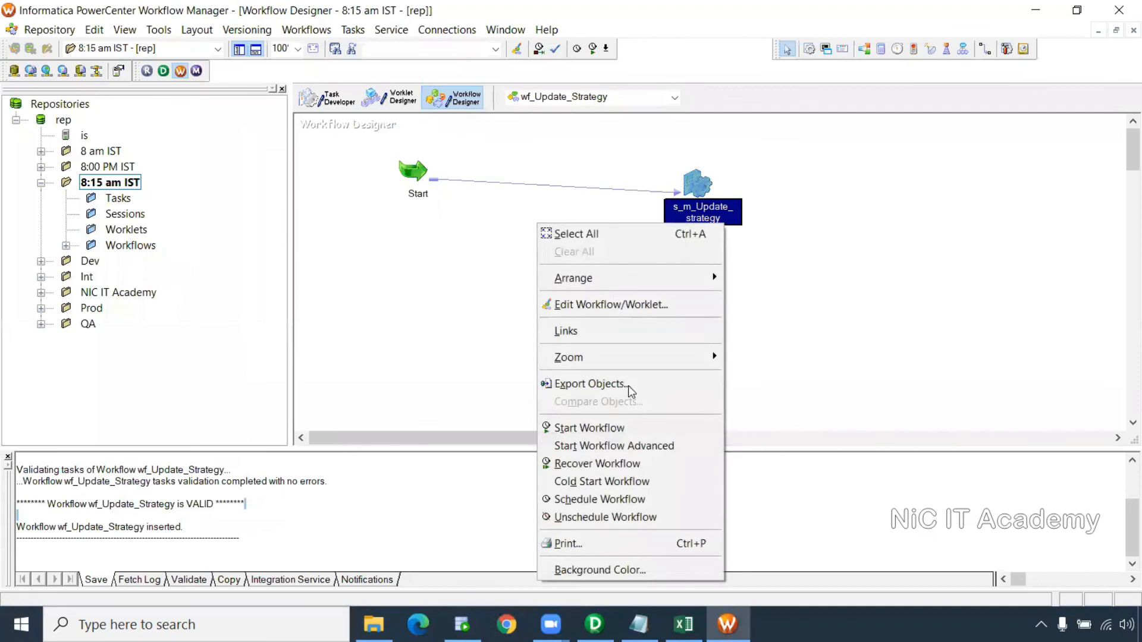
# Start wf_Update_Strategy and open the session run's Source/Target Statistics in Workflow Monitor
pyautogui.click(624, 429)
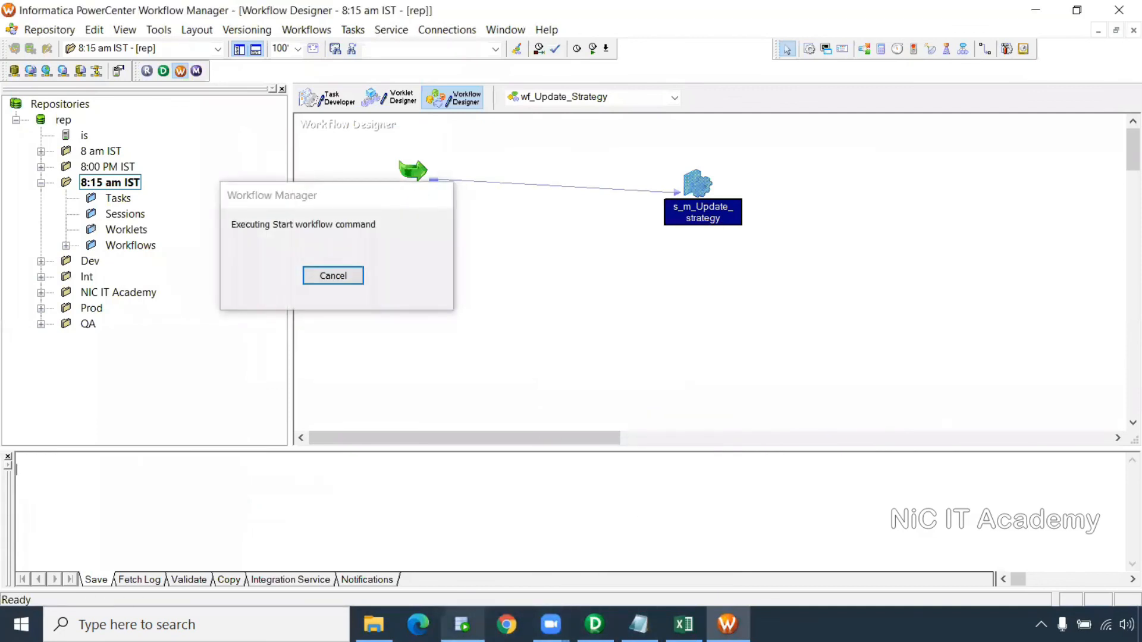
pyautogui.click(462, 624)
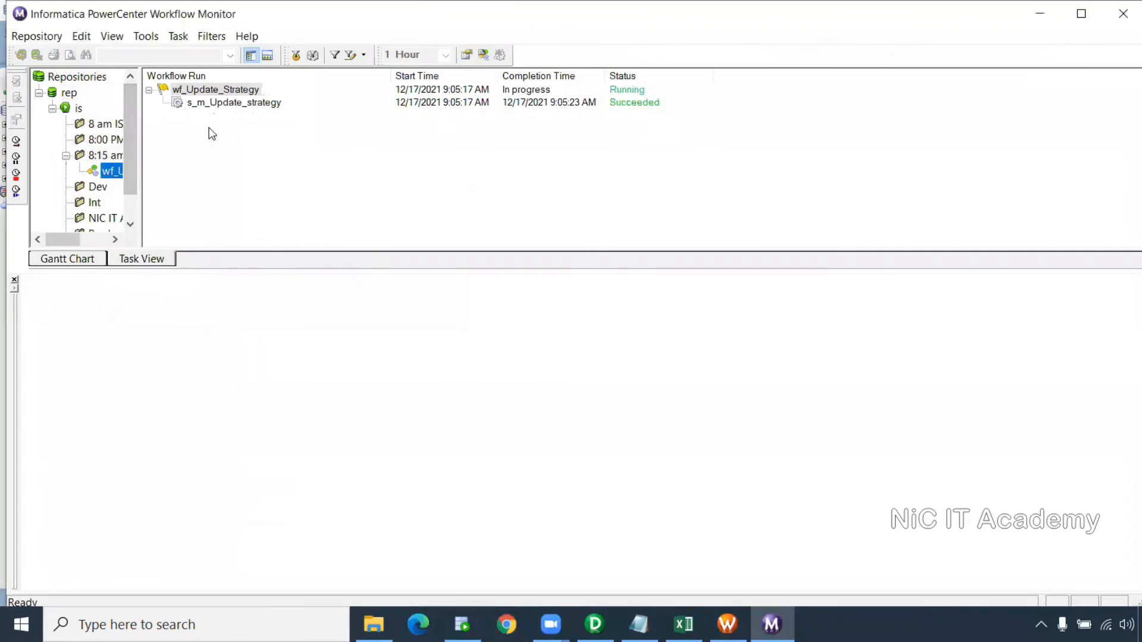
pyautogui.click(225, 103)
pyautogui.click(29, 296)
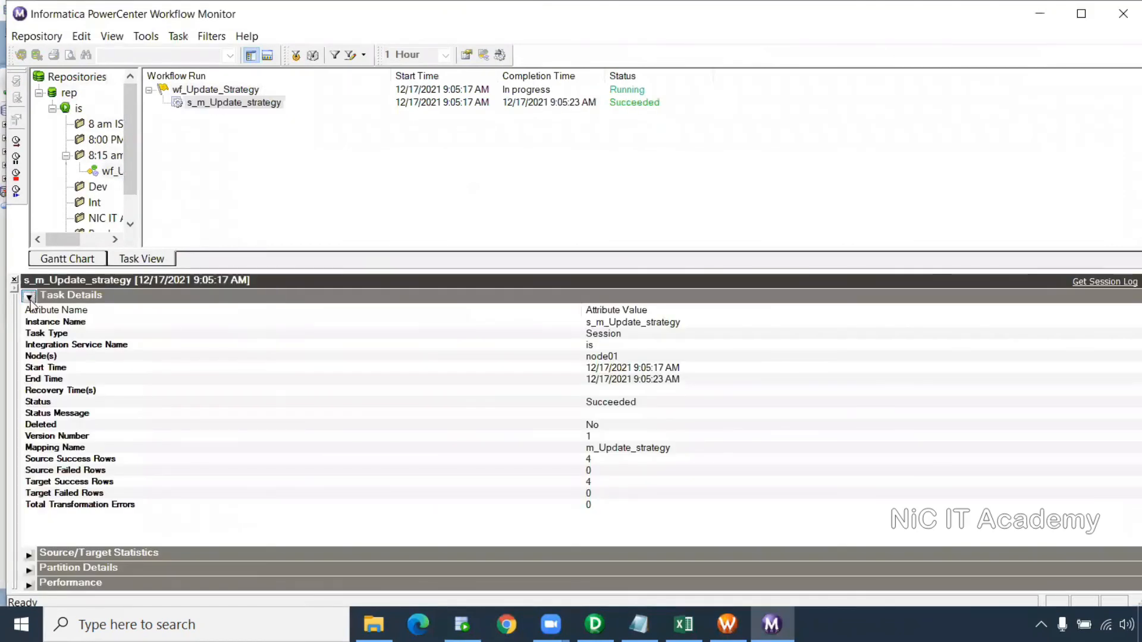
pyautogui.click(28, 311)
# Verify 4 rows applied to T_CUSTOMER_UPD and 0 rows to T_CUSTOMER_UPD1
pyautogui.click(249, 338)
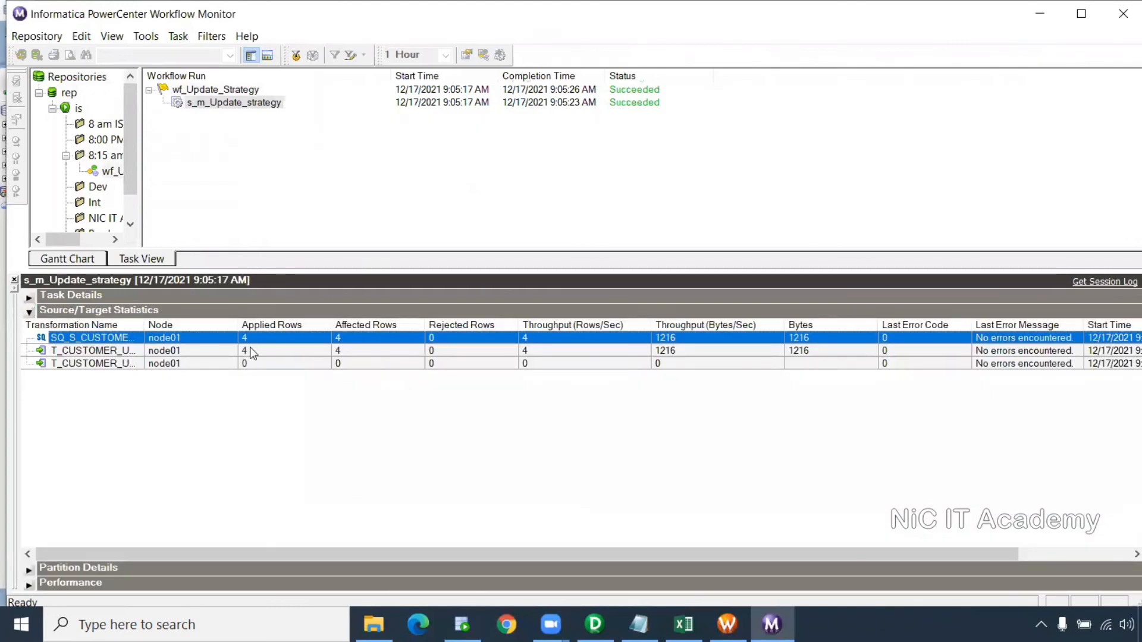
pyautogui.click(250, 347)
pyautogui.press('Down')
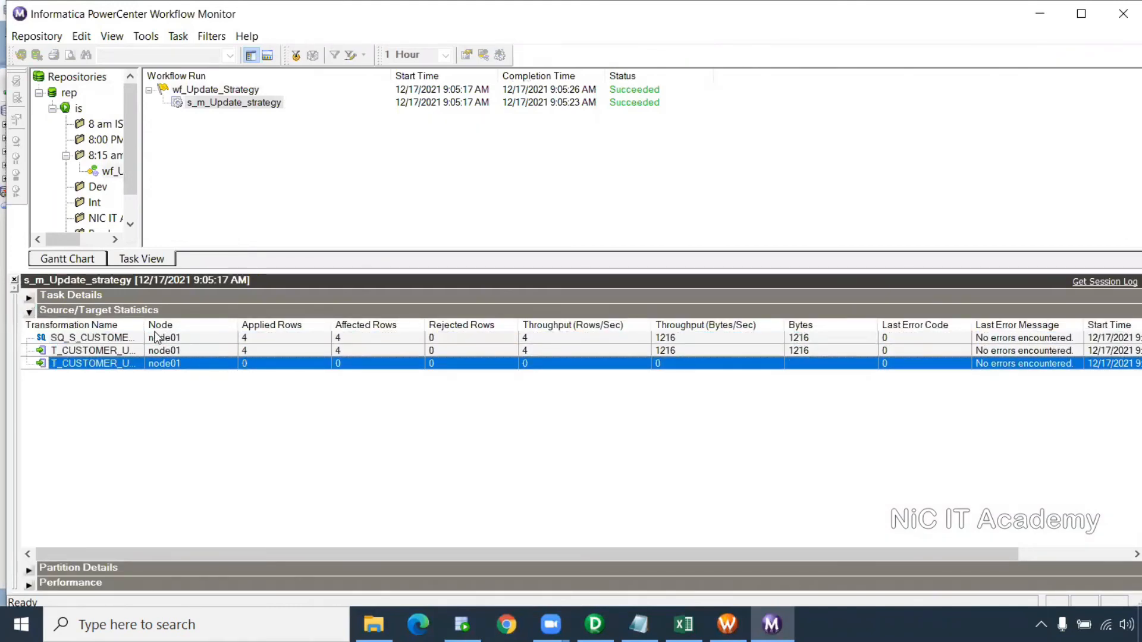
pyautogui.moveTo(143, 324); pyautogui.dragTo(204, 324)
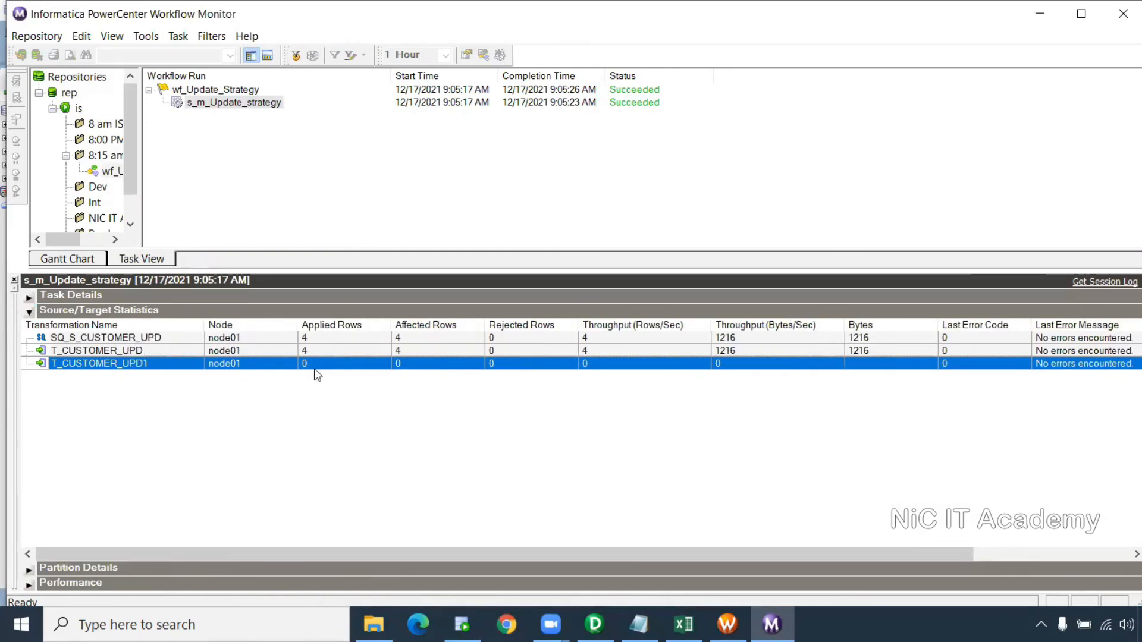
pyautogui.click(314, 352)
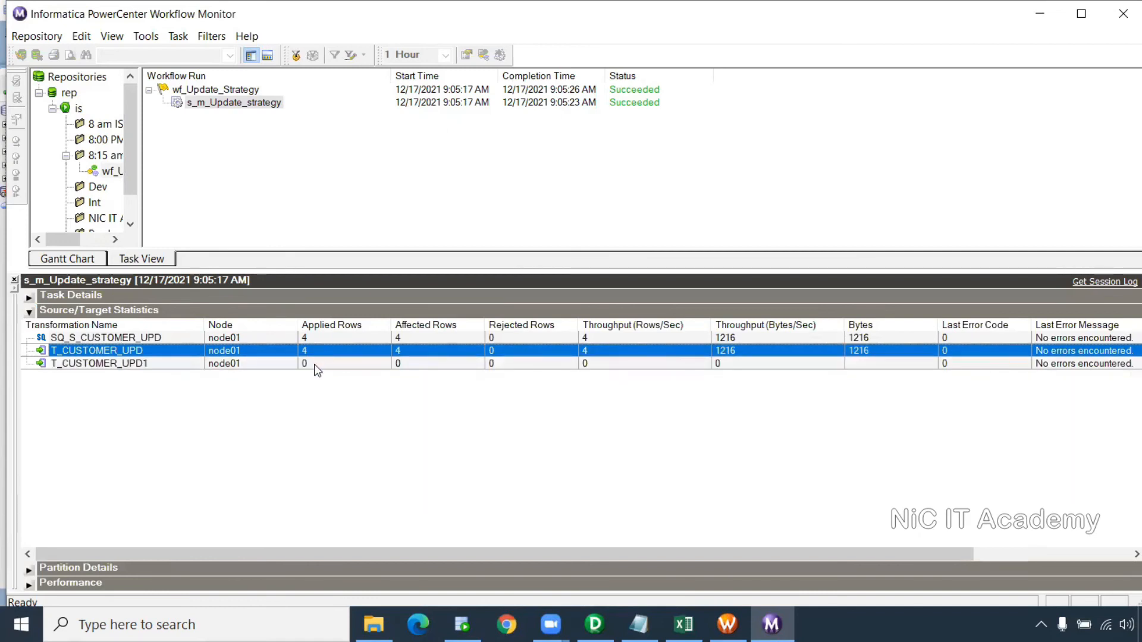
pyautogui.click(314, 364)
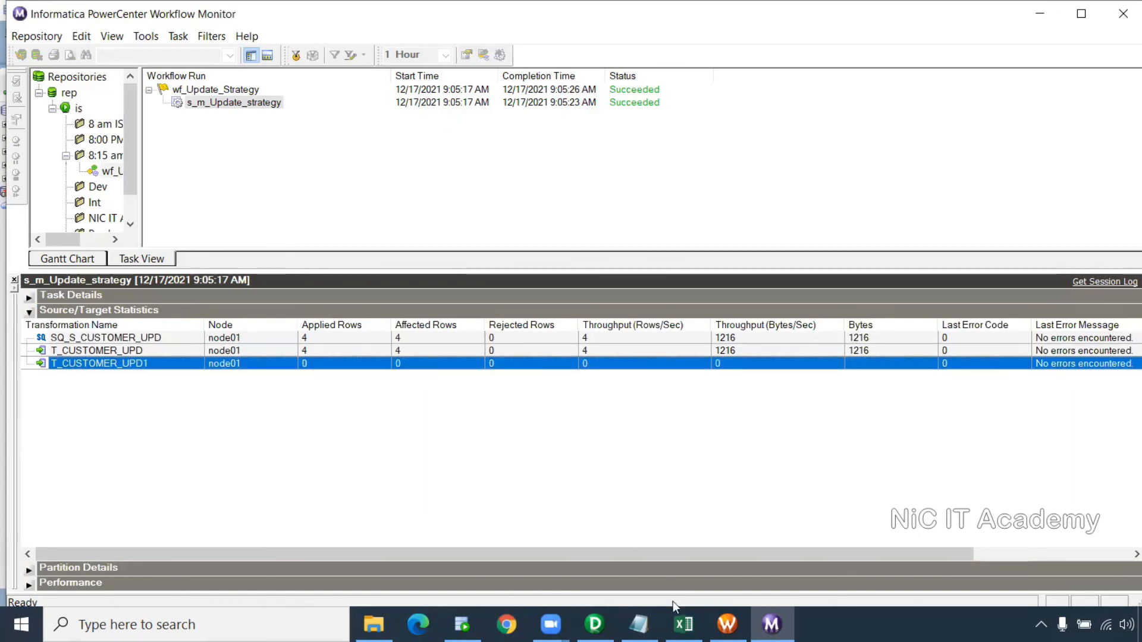
pyautogui.click(463, 625)
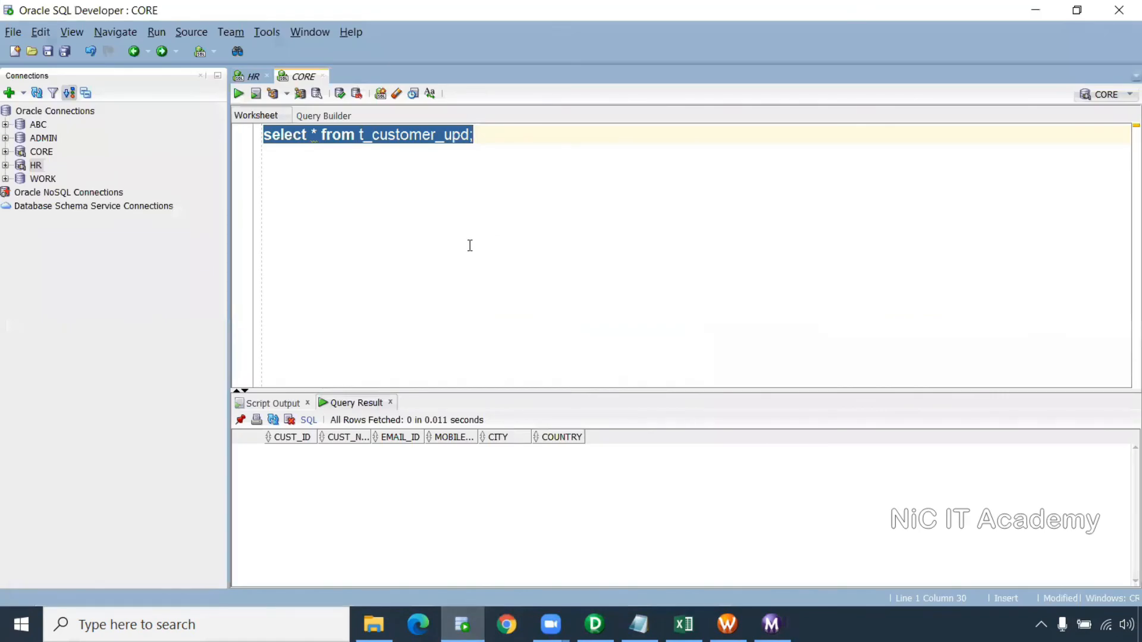
# Rerun select * from t_customer_upd and review the four returned customer rows
pyautogui.click(239, 94)
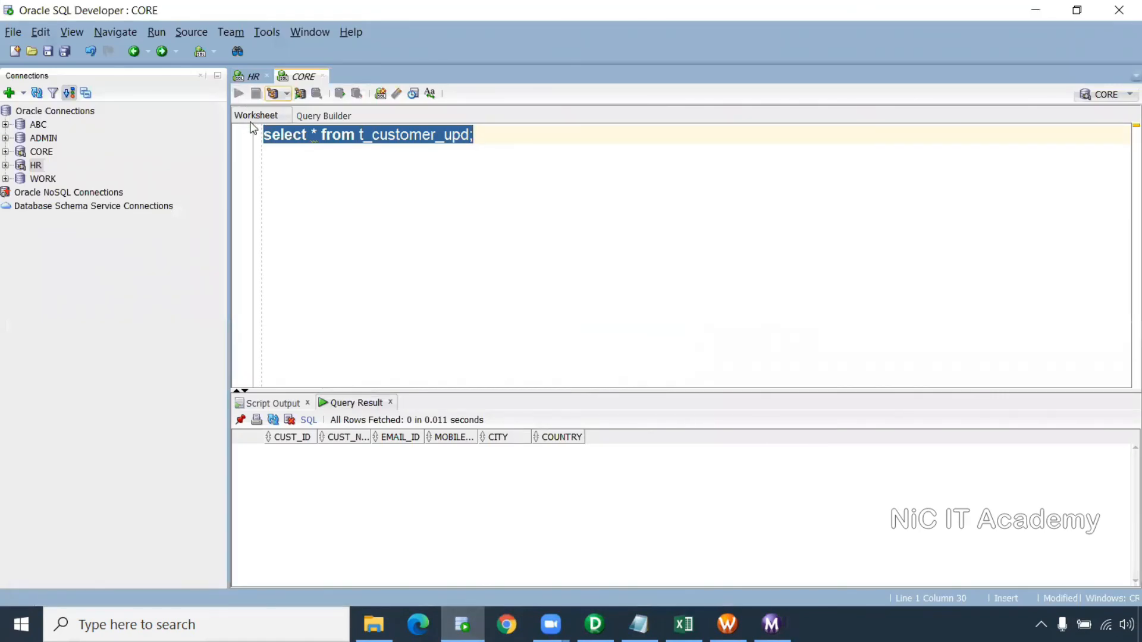
pyautogui.moveTo(423, 387); pyautogui.dragTo(424, 291)
pyautogui.moveTo(304, 350); pyautogui.dragTo(910, 397)
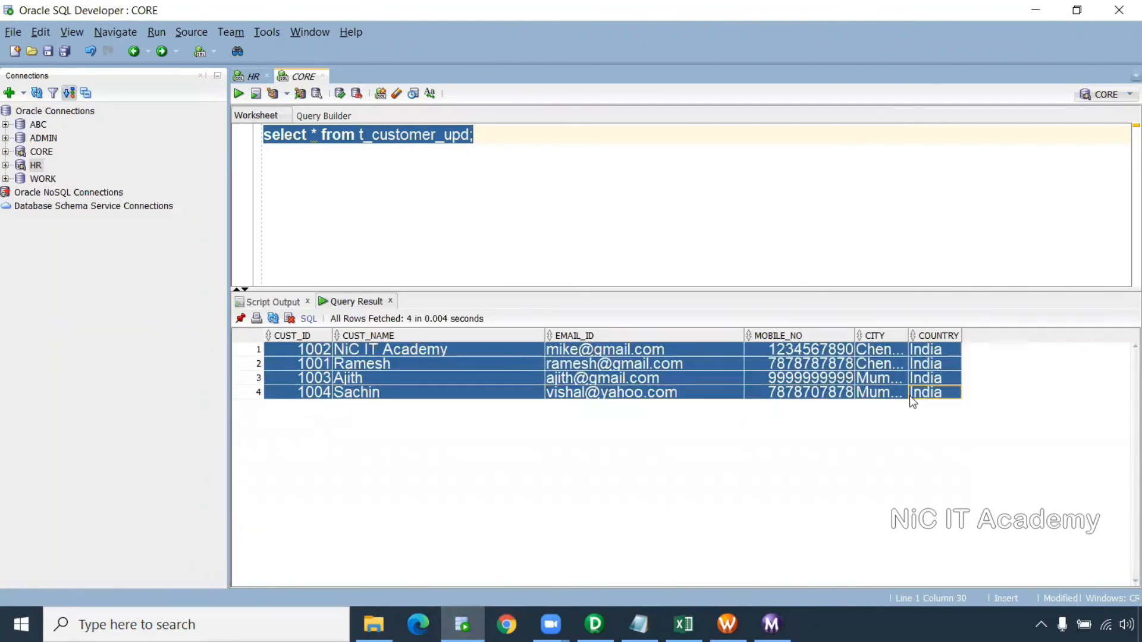
pyautogui.click(526, 412)
pyautogui.click(540, 362)
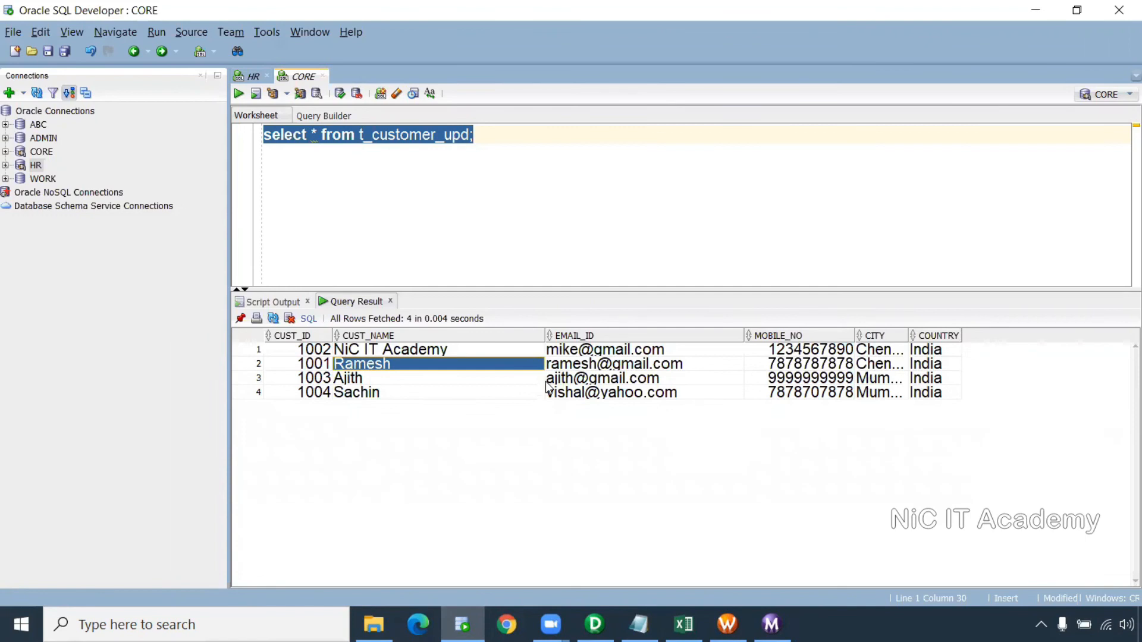
pyautogui.click(506, 231)
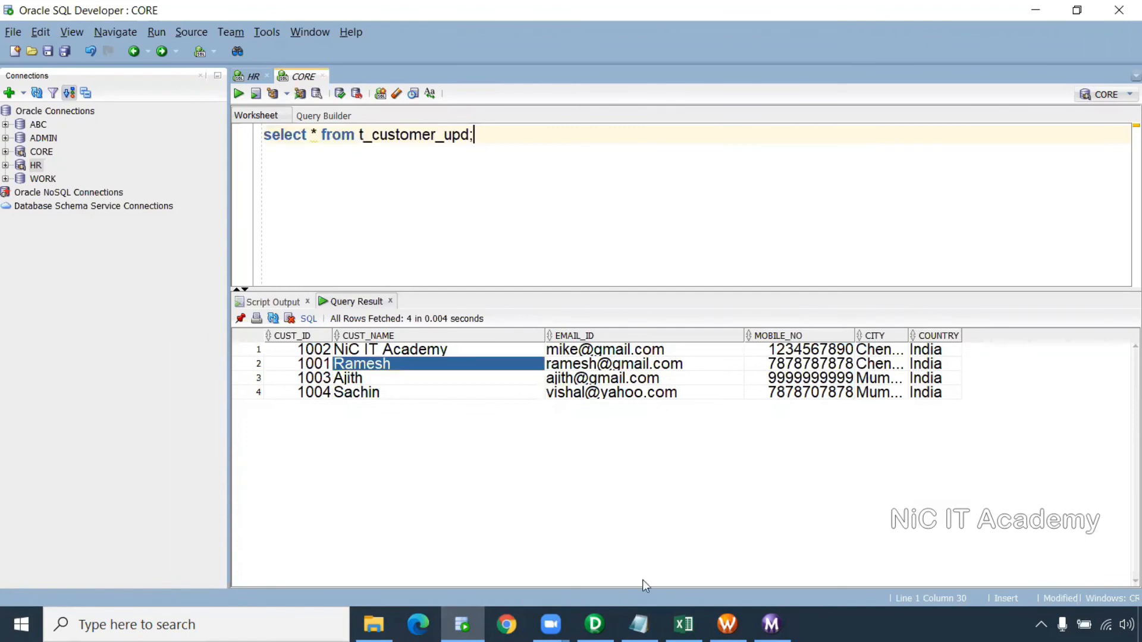
pyautogui.click(727, 624)
# Start wf_Update_Strategy again and verify 4 source rows read, 0 applied to either target
pyautogui.rightClick(576, 220)
pyautogui.click(628, 420)
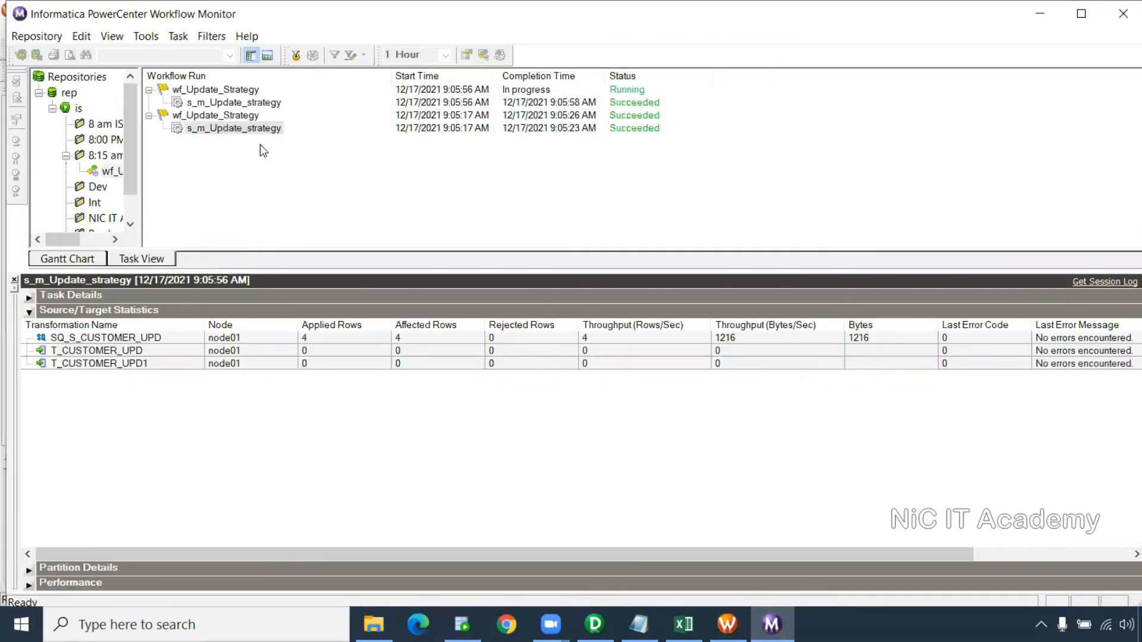
pyautogui.click(315, 343)
pyautogui.click(316, 352)
pyautogui.click(316, 362)
pyautogui.click(316, 356)
pyautogui.click(317, 361)
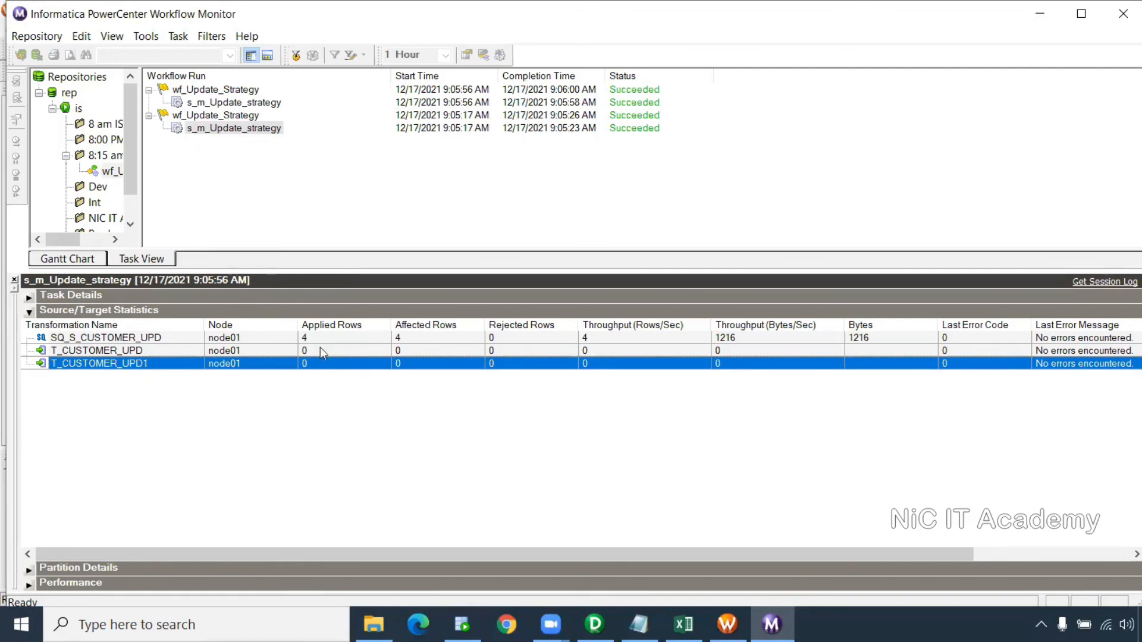
pyautogui.click(323, 340)
pyautogui.click(327, 352)
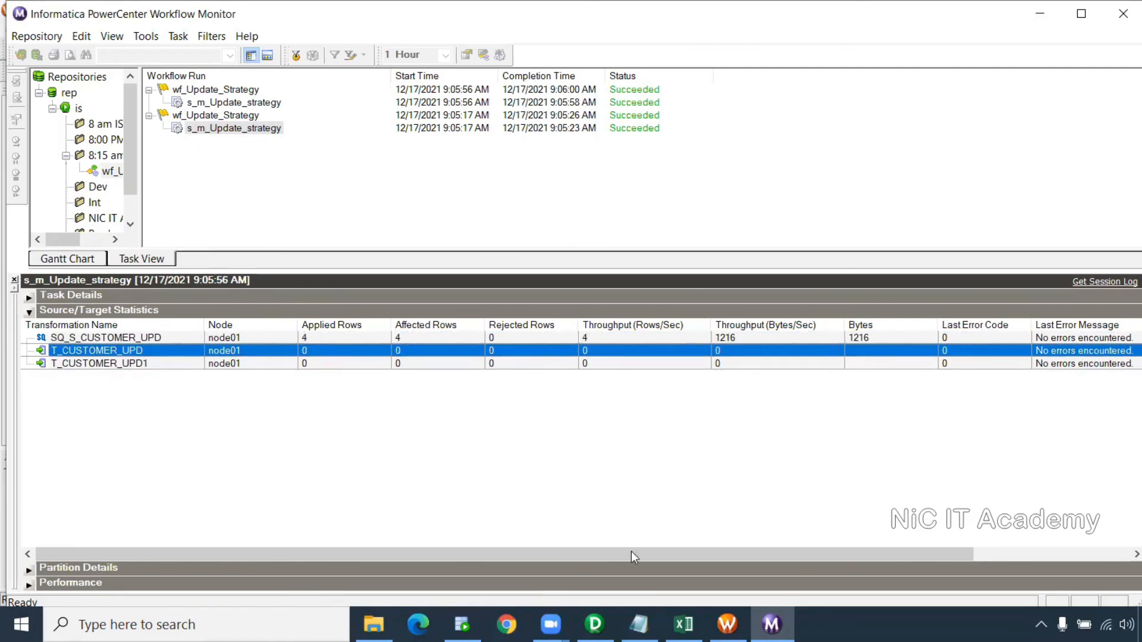
pyautogui.click(464, 623)
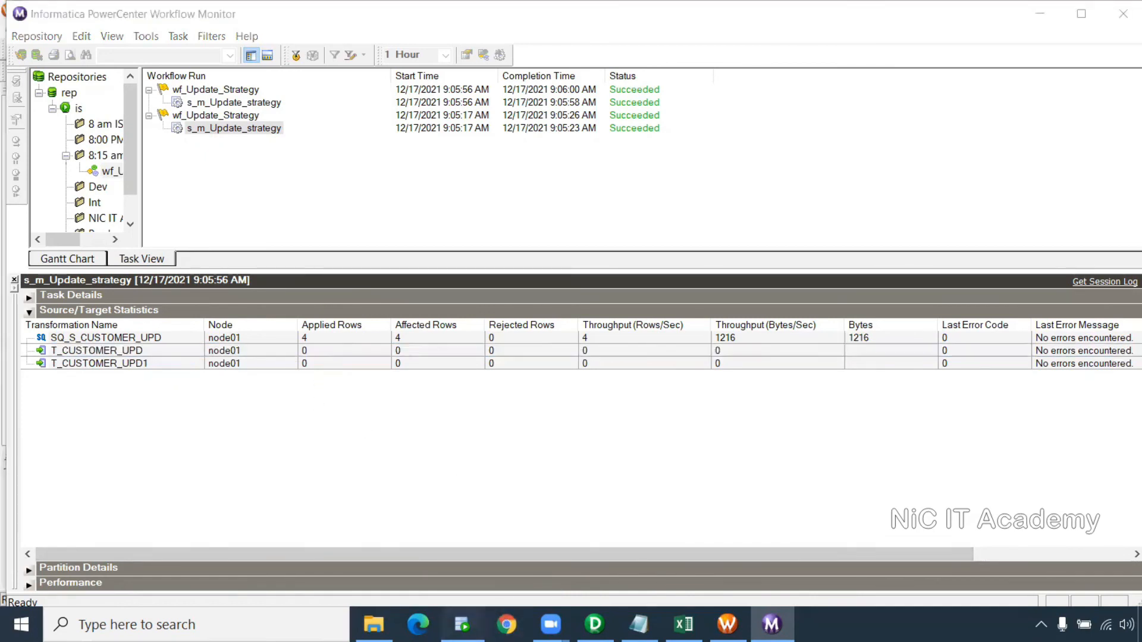
# Open the S_CUSTOMER_UPD table from the HR connection and show its data
pyautogui.doubleClick(13, 165)
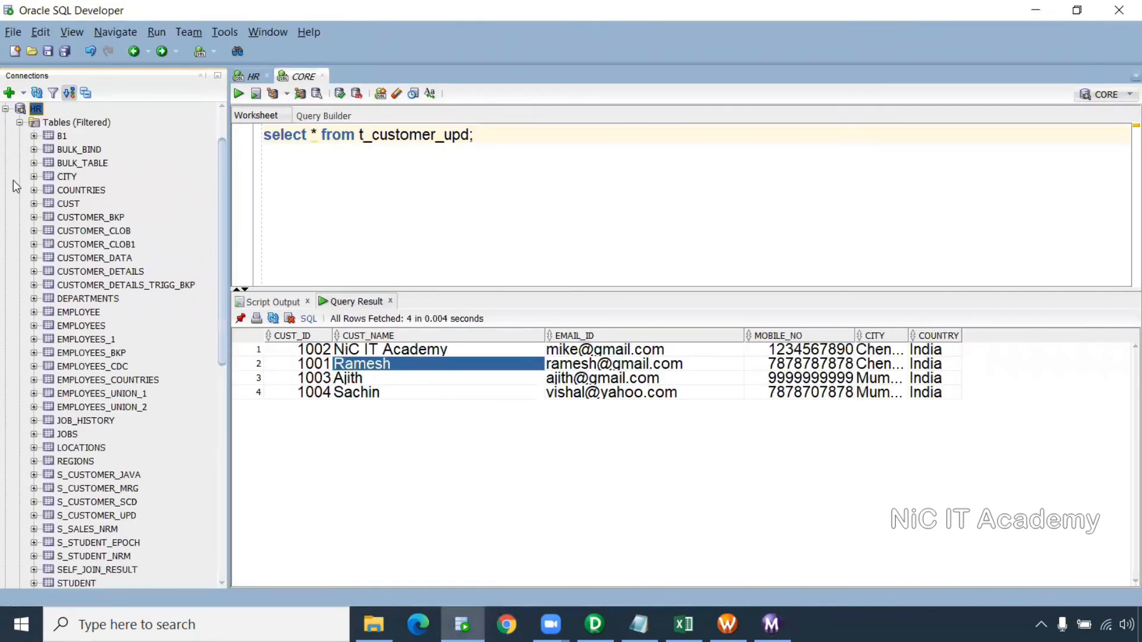
pyautogui.scroll(-2, 115, 434)
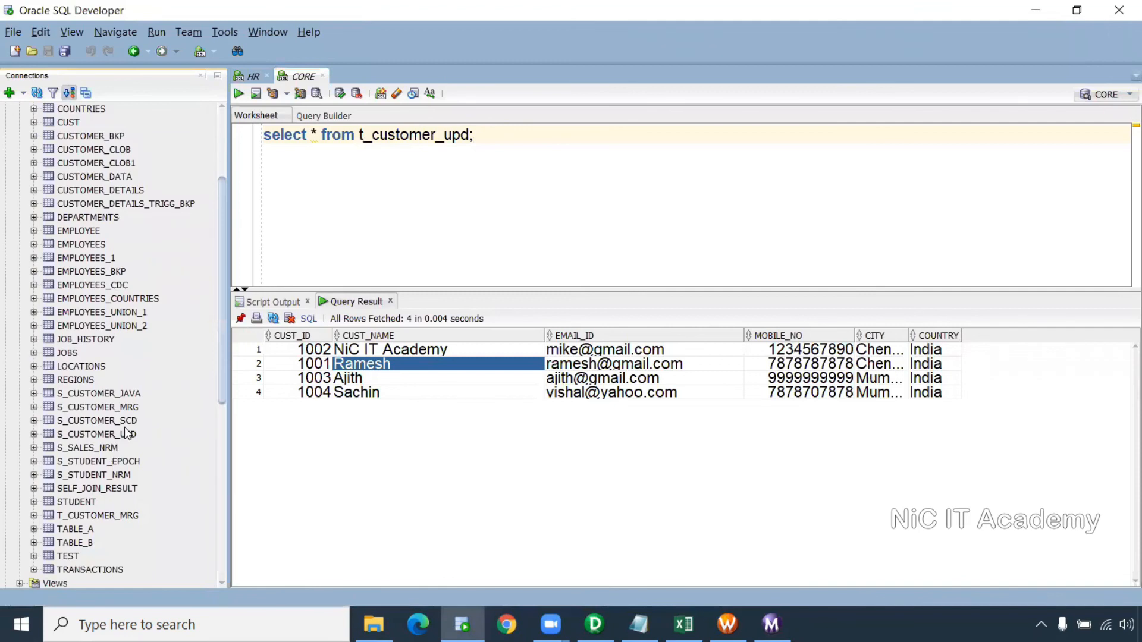
pyautogui.doubleClick(131, 438)
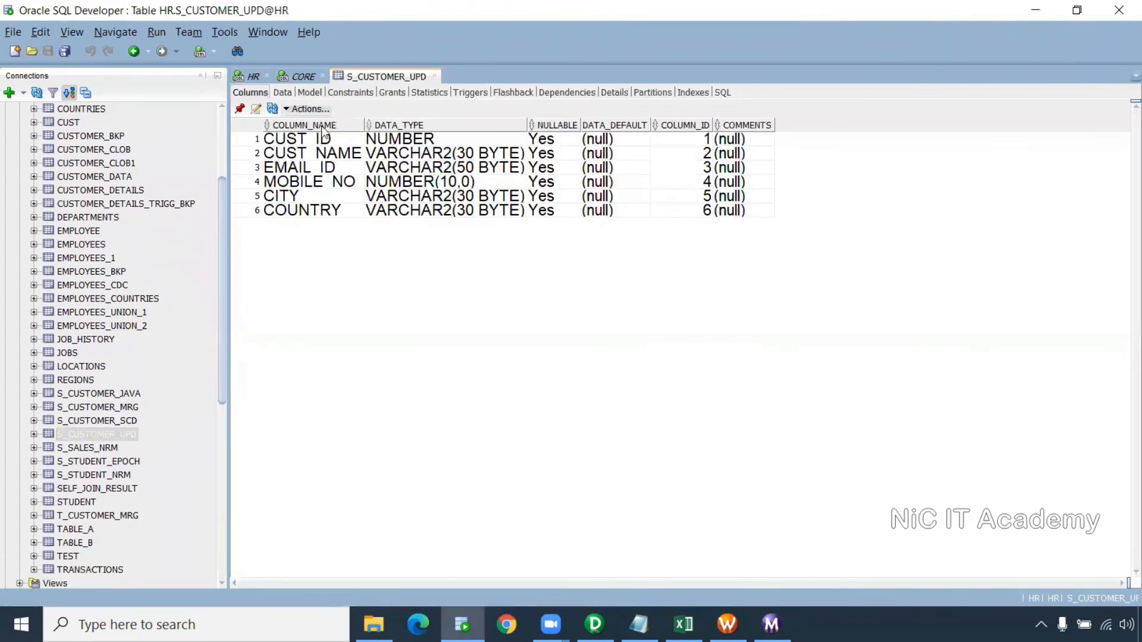
pyautogui.click(282, 93)
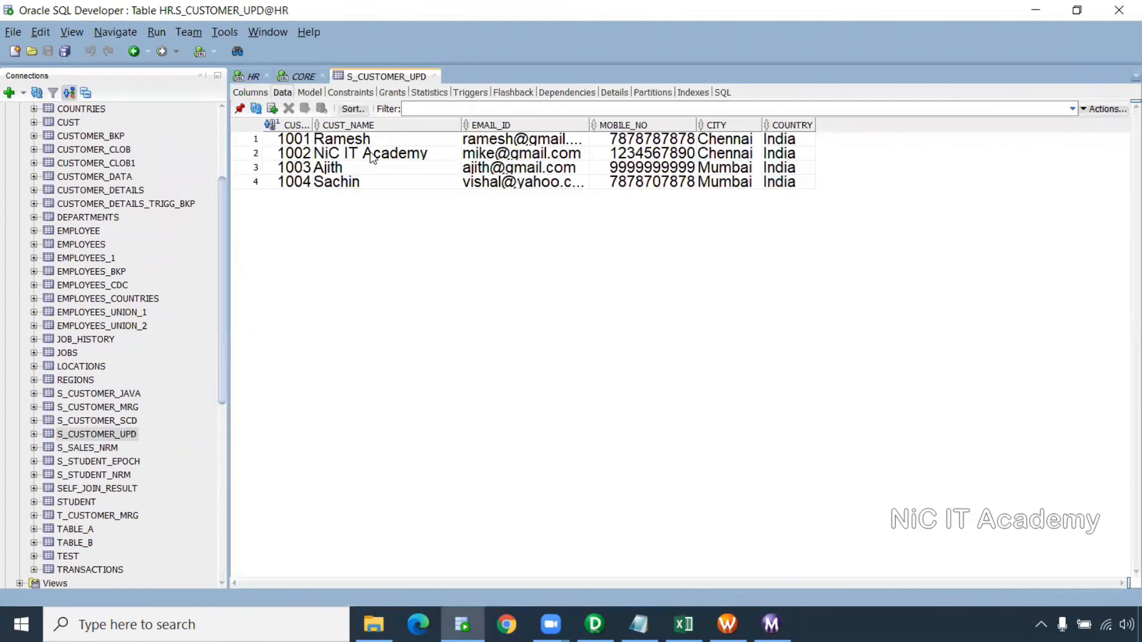
# Replace the part of customer 1002's e-mail address before the @ with a new value
pyautogui.click(652, 155)
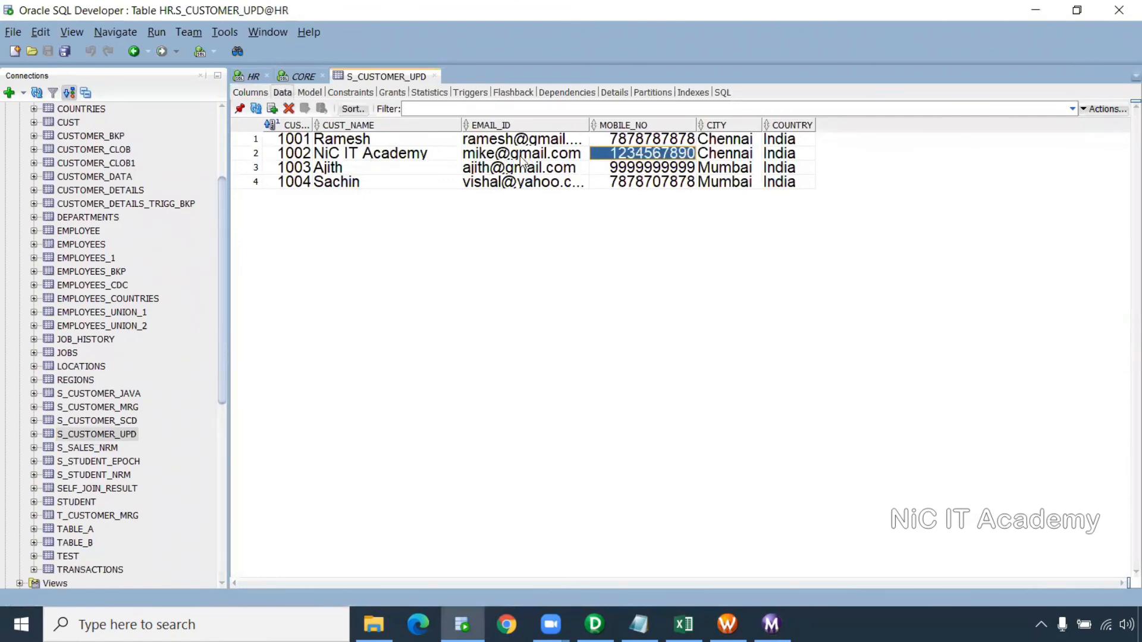
pyautogui.click(518, 155)
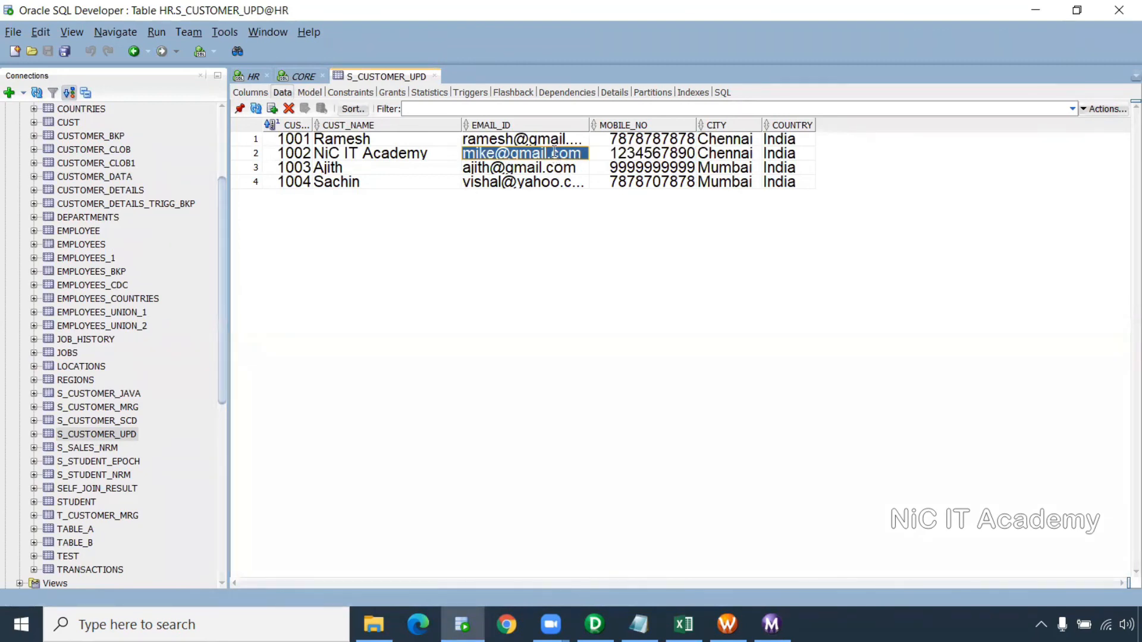
pyautogui.click(554, 152)
pyautogui.click(583, 152)
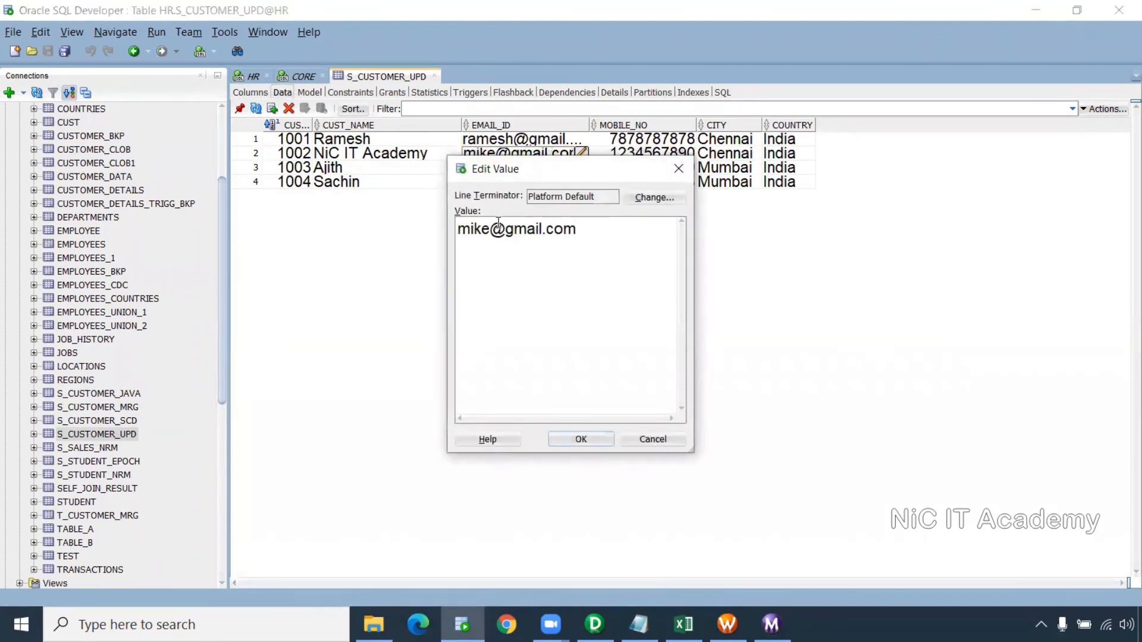
pyautogui.moveTo(488, 229); pyautogui.dragTo(431, 236)
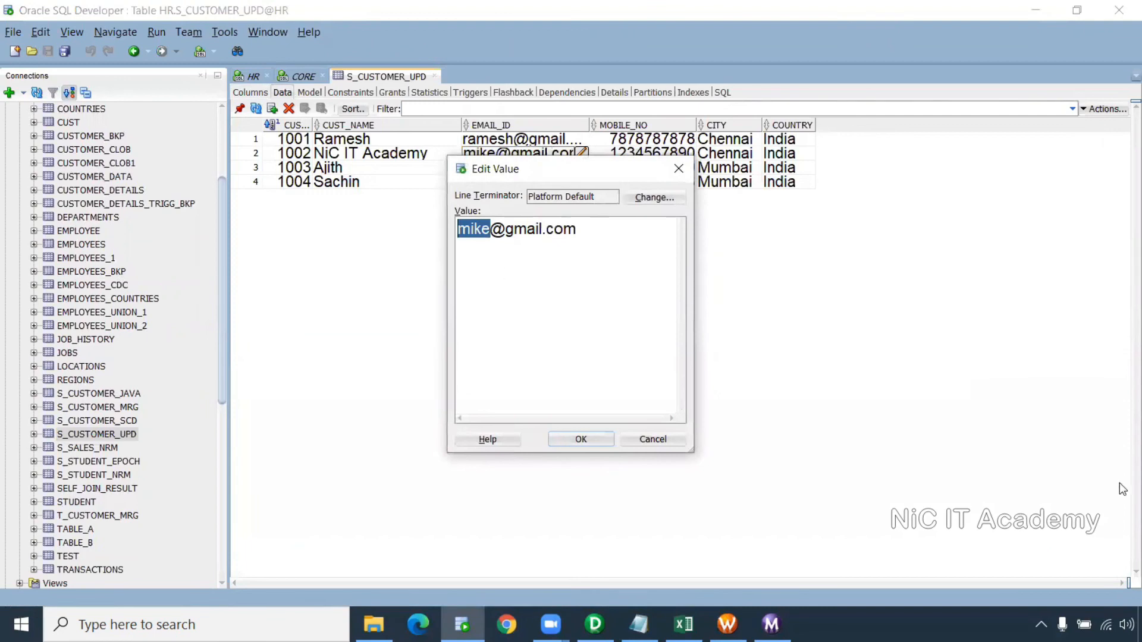
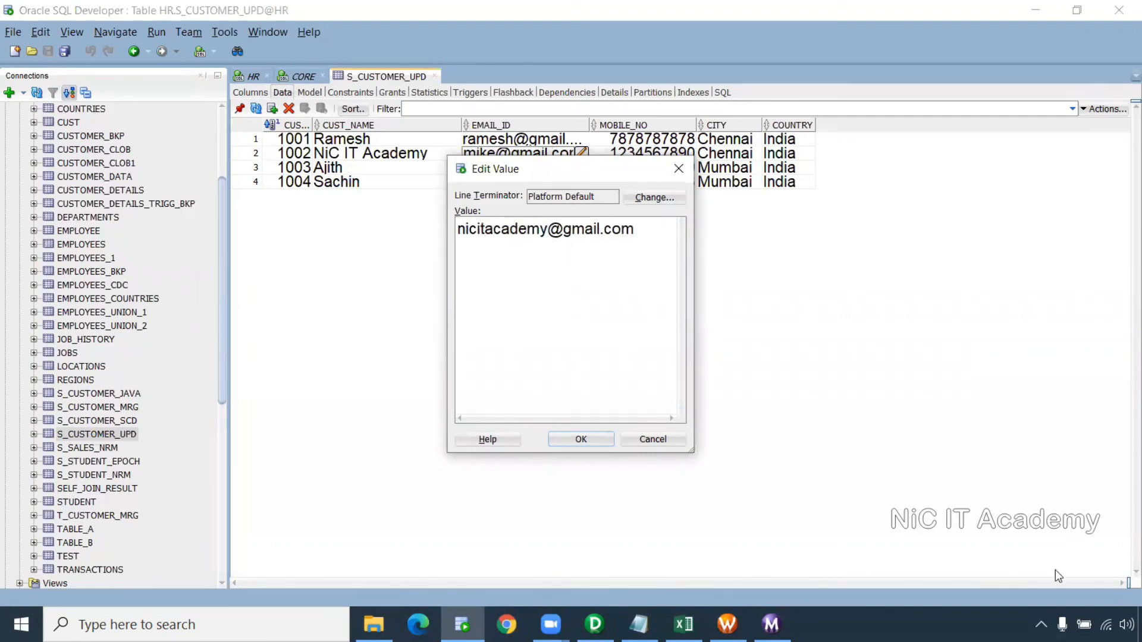
pyautogui.click(550, 439)
# Enter a new mobile number for customer 1002 and commit the changes
pyautogui.click(678, 154)
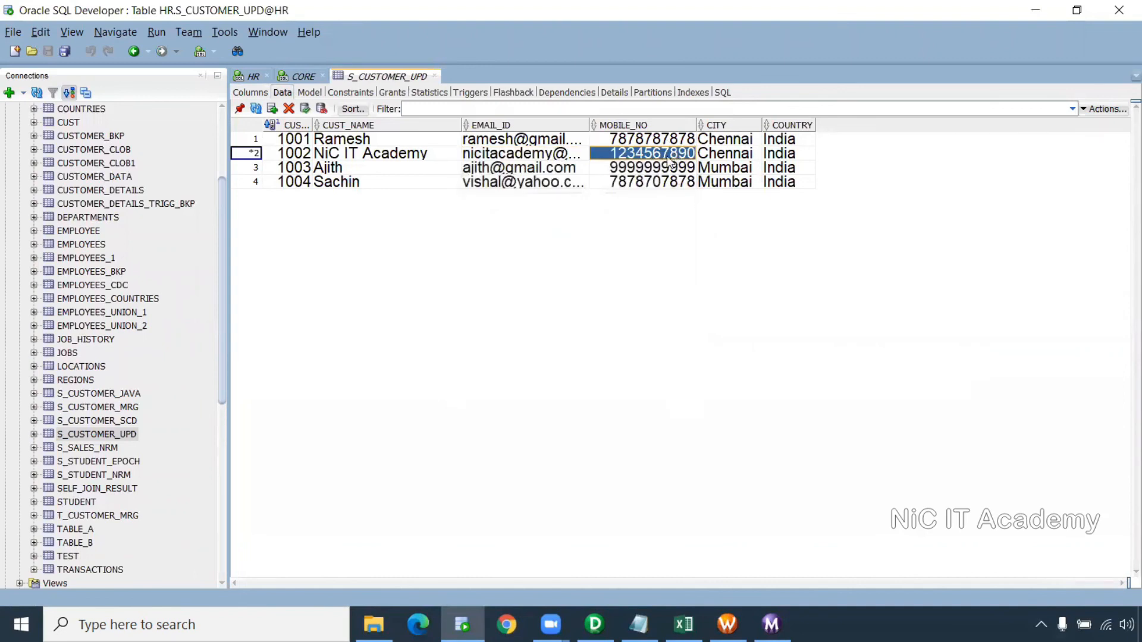
pyautogui.doubleClick(690, 156)
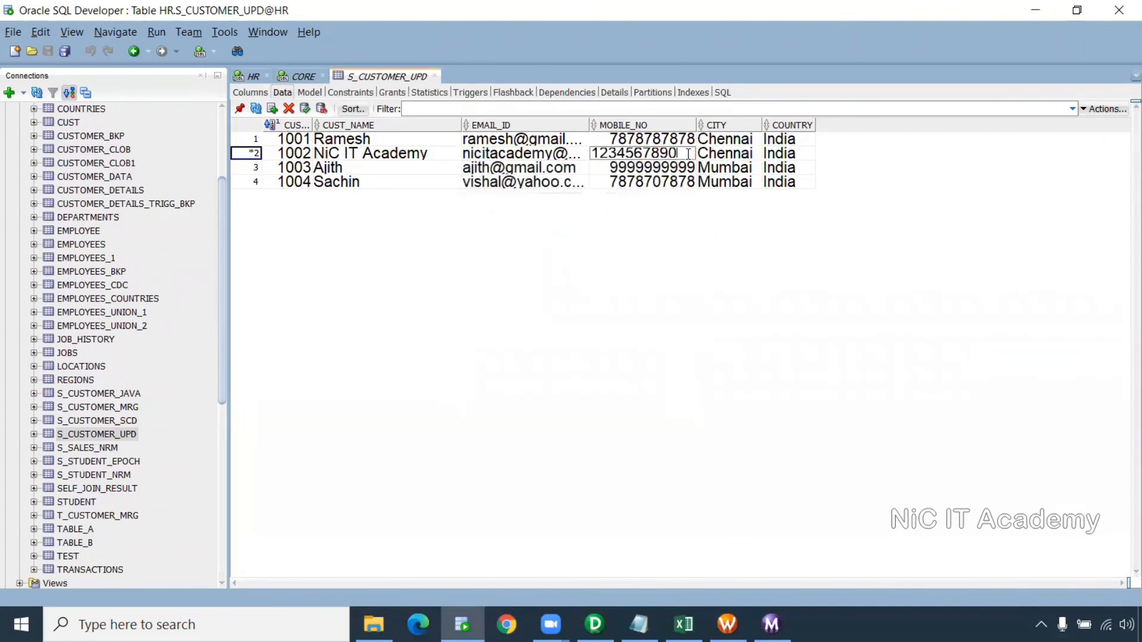
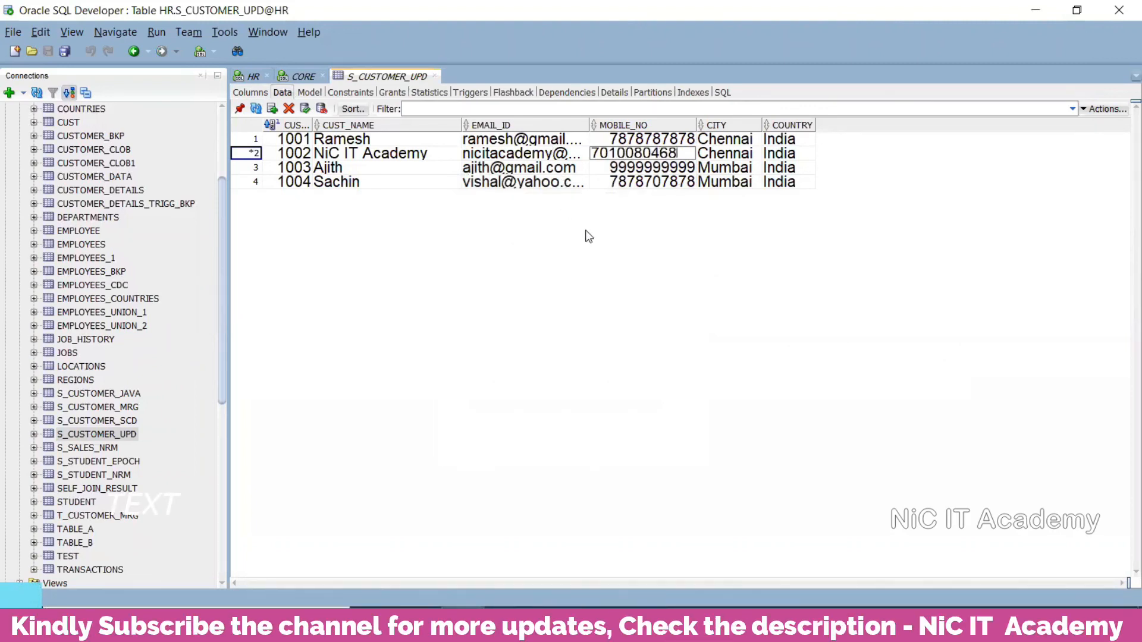
pyautogui.press('Return')
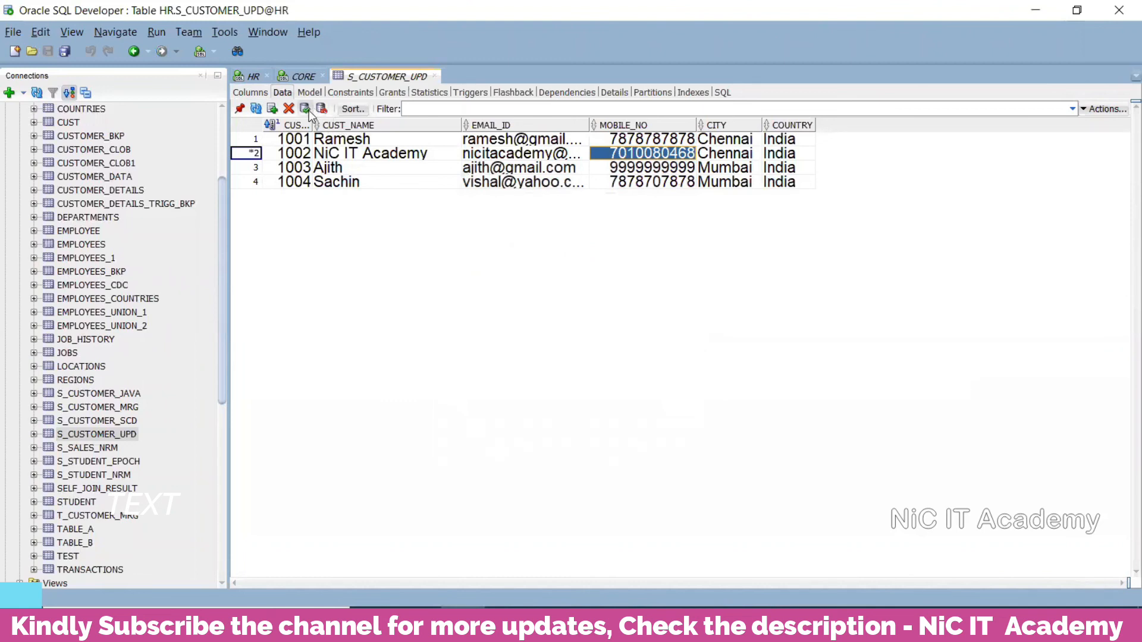
pyautogui.click(306, 109)
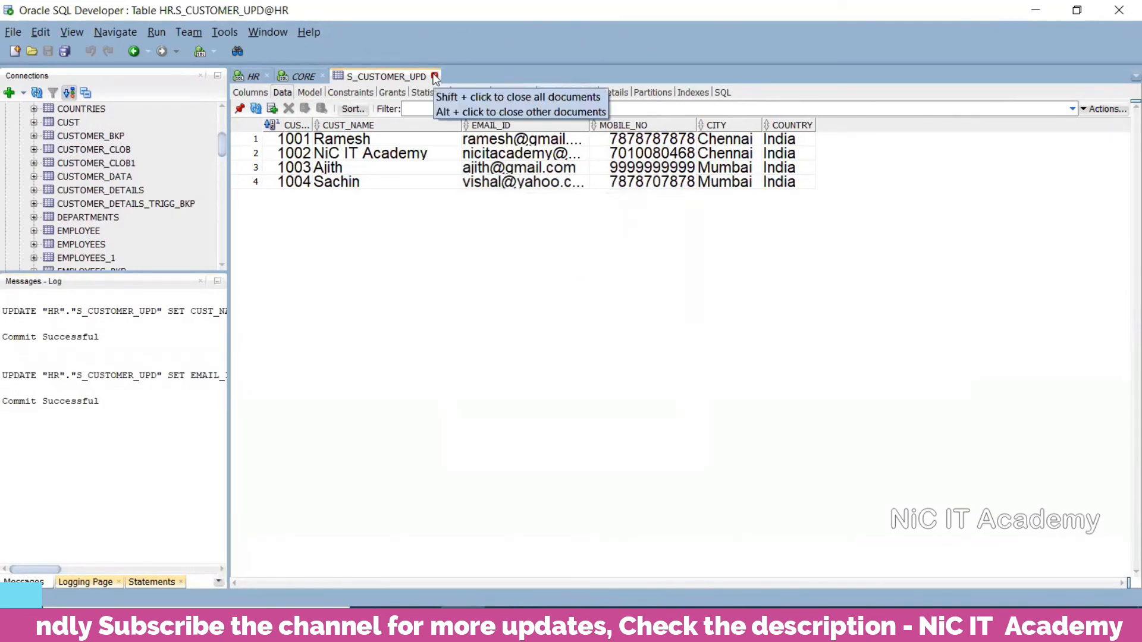
pyautogui.click(304, 77)
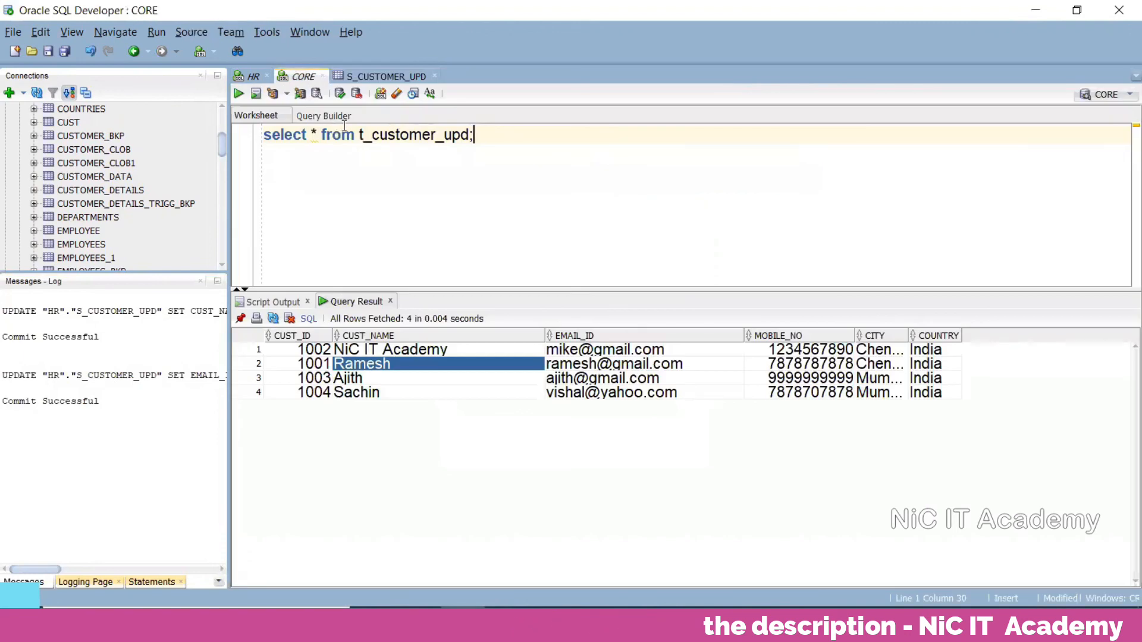
# In Workflow Monitor, restart wf_Update_Strategy from the s_m_Update_strategy task
pyautogui.click(200, 281)
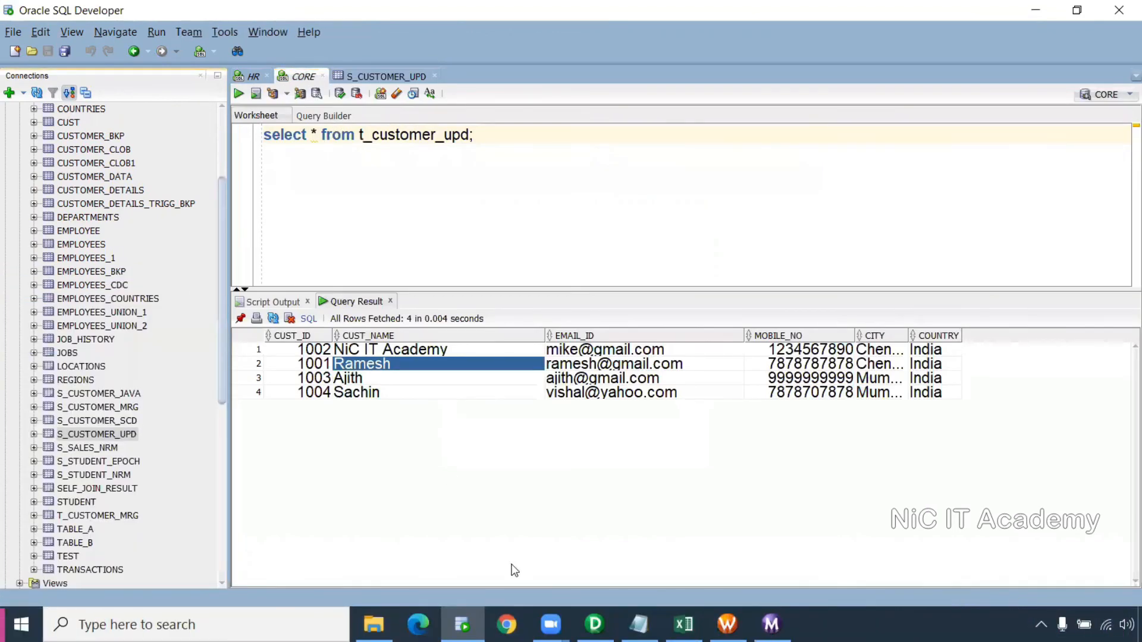
pyautogui.click(727, 624)
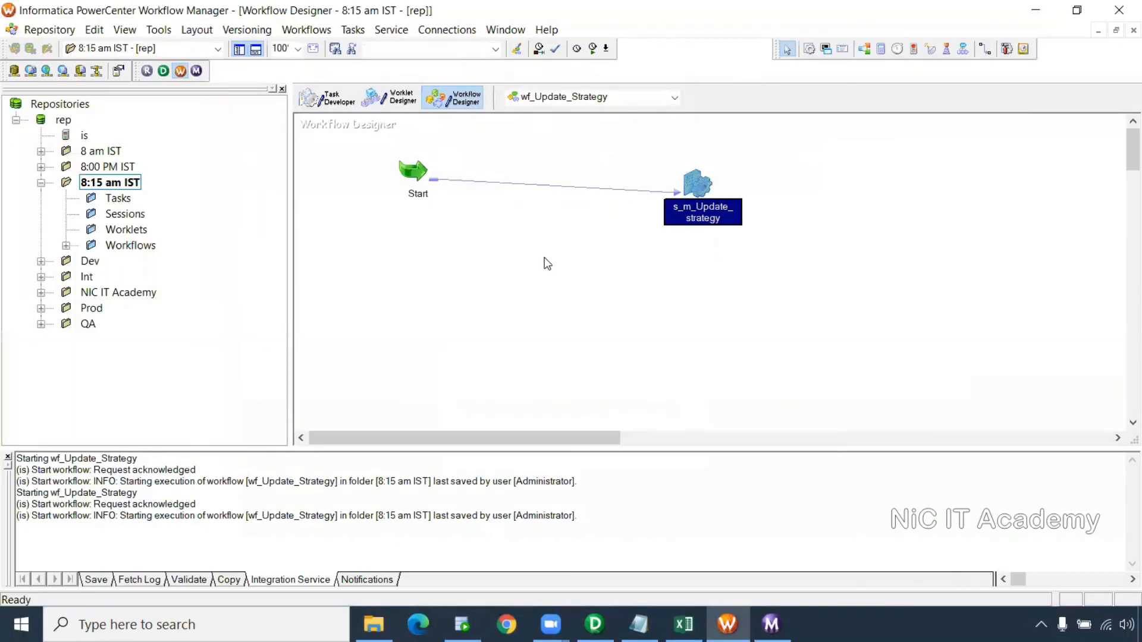
pyautogui.click(771, 624)
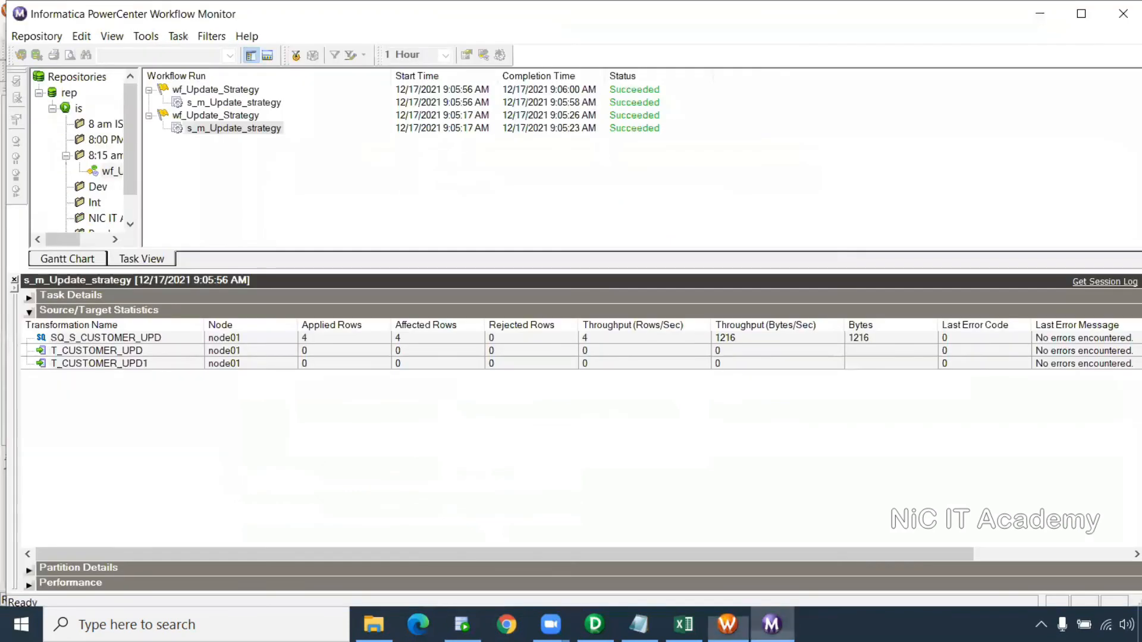
pyautogui.rightClick(274, 106)
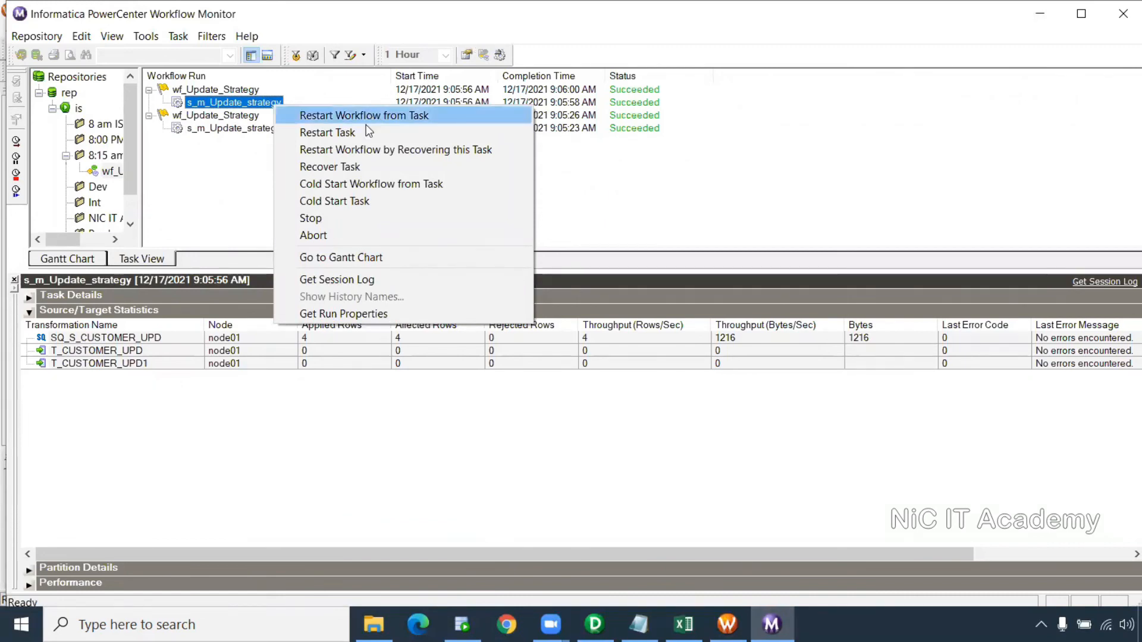
pyautogui.click(316, 316)
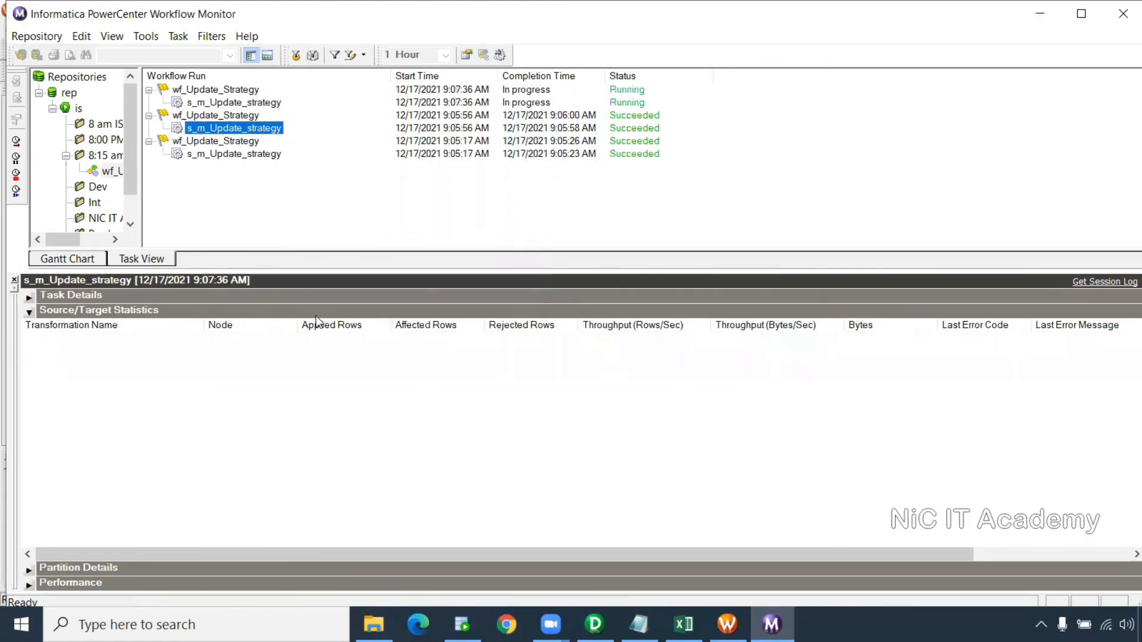
# Check the 9:07:36 run: 1 row applied to T_CUSTOMER_UPD1, none to T_CUSTOMER_UPD
pyautogui.click(238, 102)
pyautogui.click(336, 337)
pyautogui.click(330, 350)
pyautogui.click(331, 364)
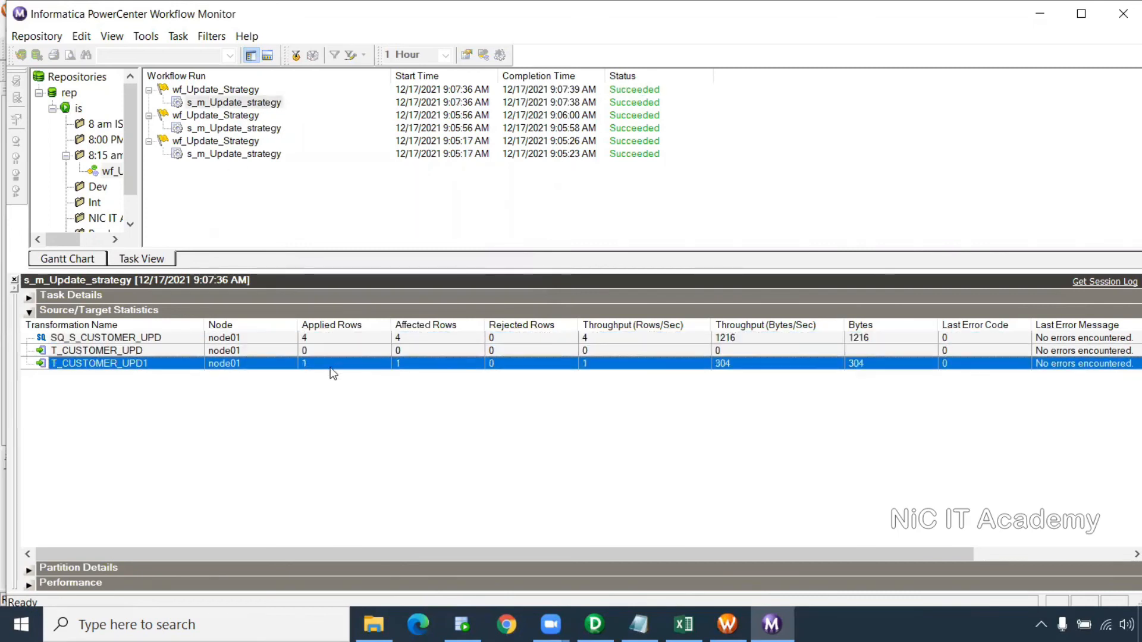
pyautogui.hotkey('alt', 'Tab')
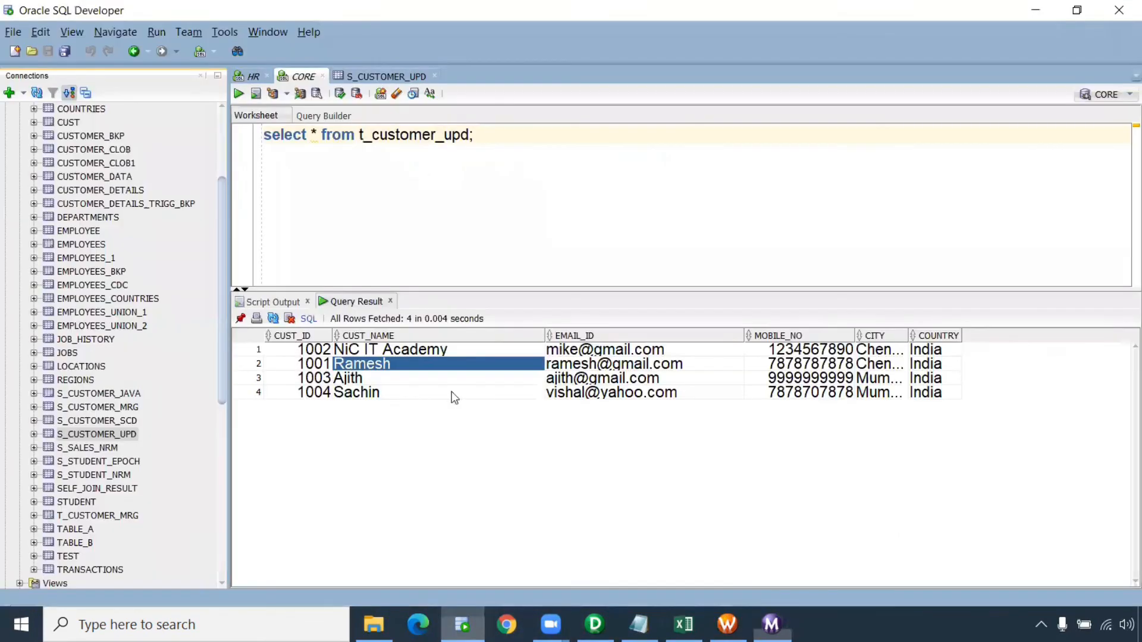
# Re-run the t_customer_upd query and widen CITY to view customer 1002's updated contact details
pyautogui.hotkey('ctrl', 'a')
pyautogui.hotkey('ctrl', 'Return')
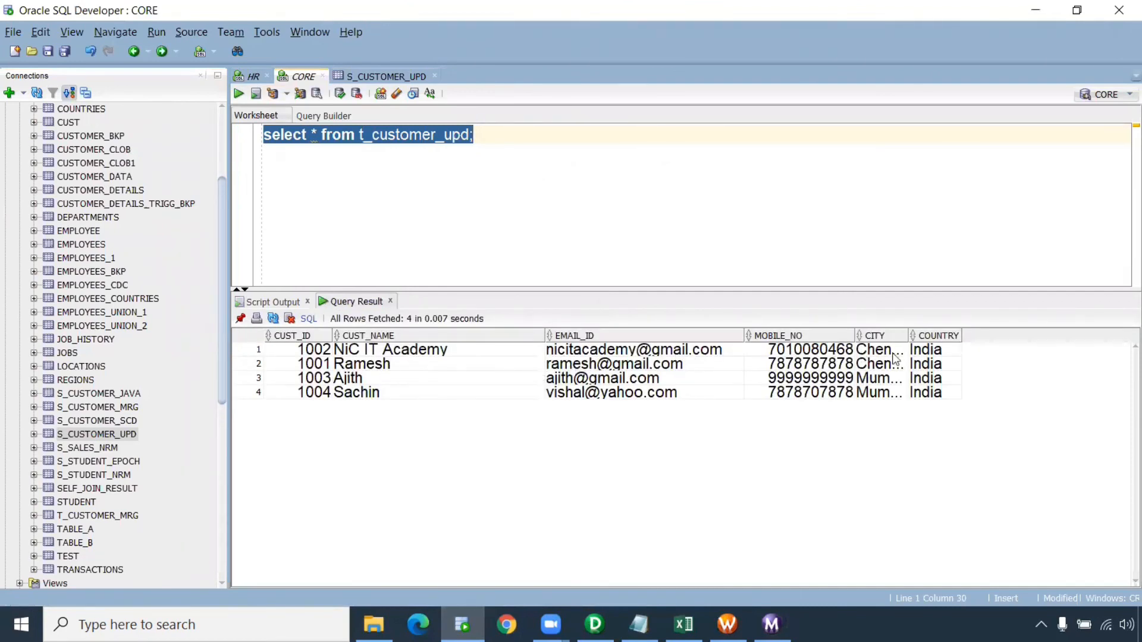
pyautogui.moveTo(908, 335); pyautogui.dragTo(323, 361)
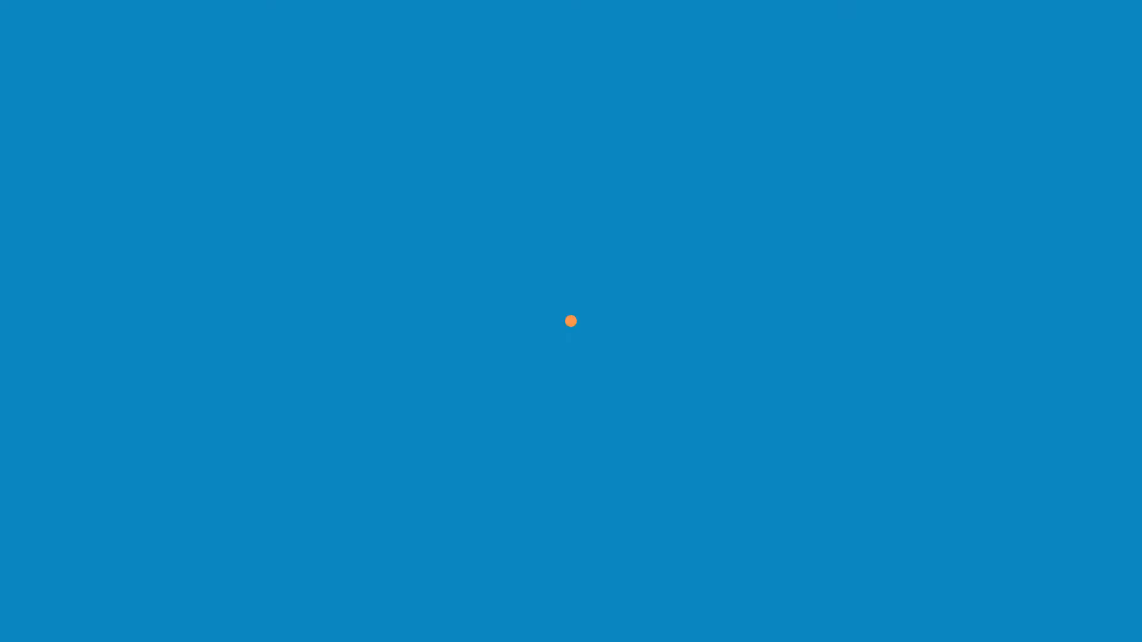